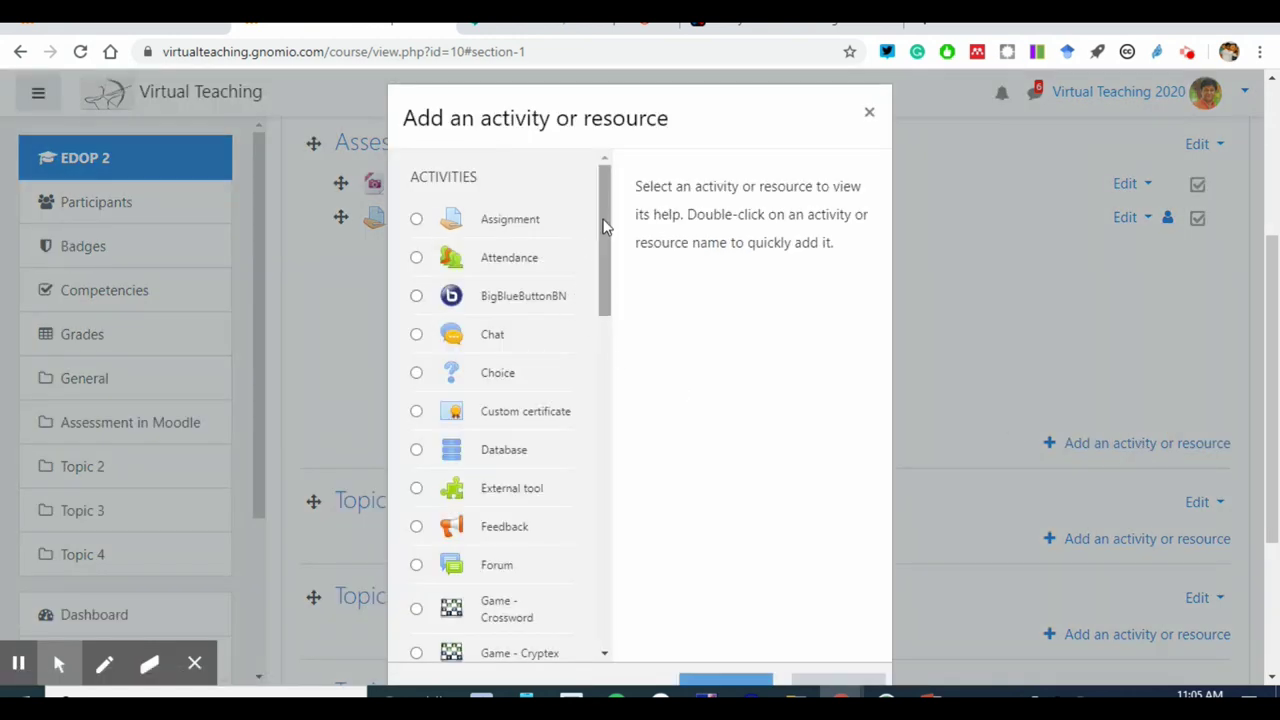
Step: Select Attendance in the activity chooser to read its description, then check the Google Meet tab
left_click_drag(605, 205, 602, 206)
left_click(552, 253)
left_click(416, 252)
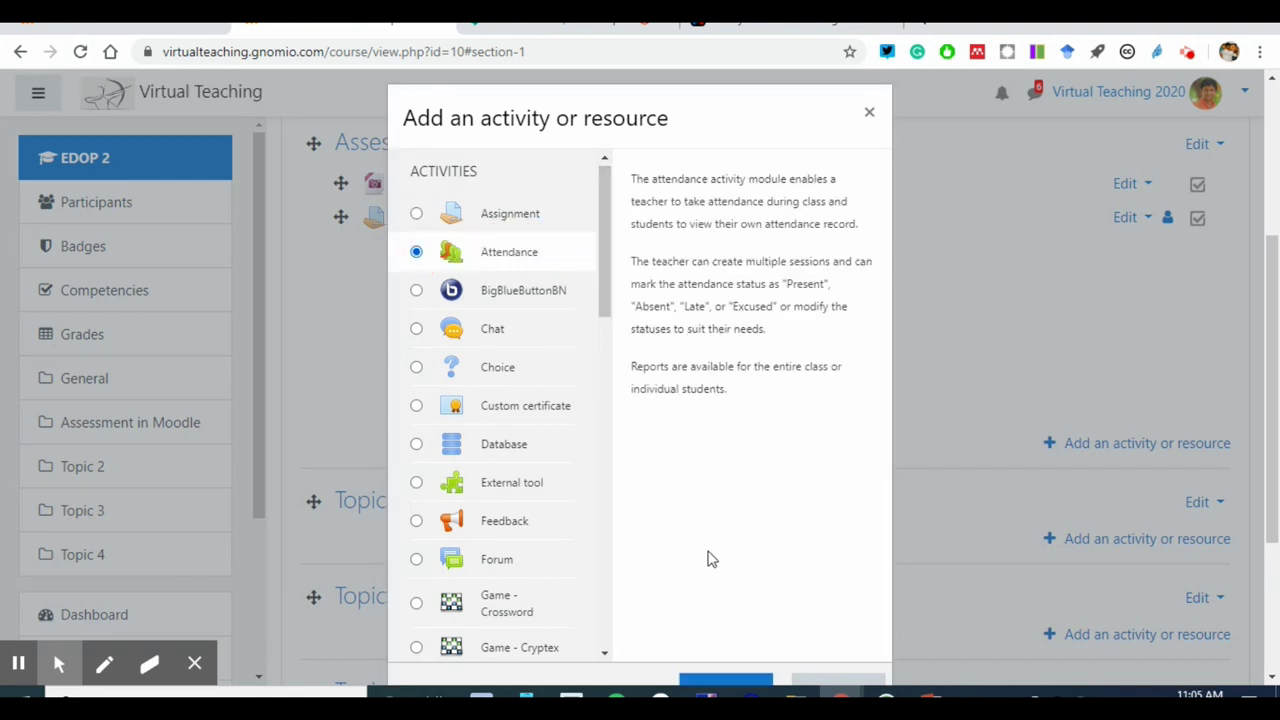
scroll(715, 560, "down", 1)
left_click(578, 26)
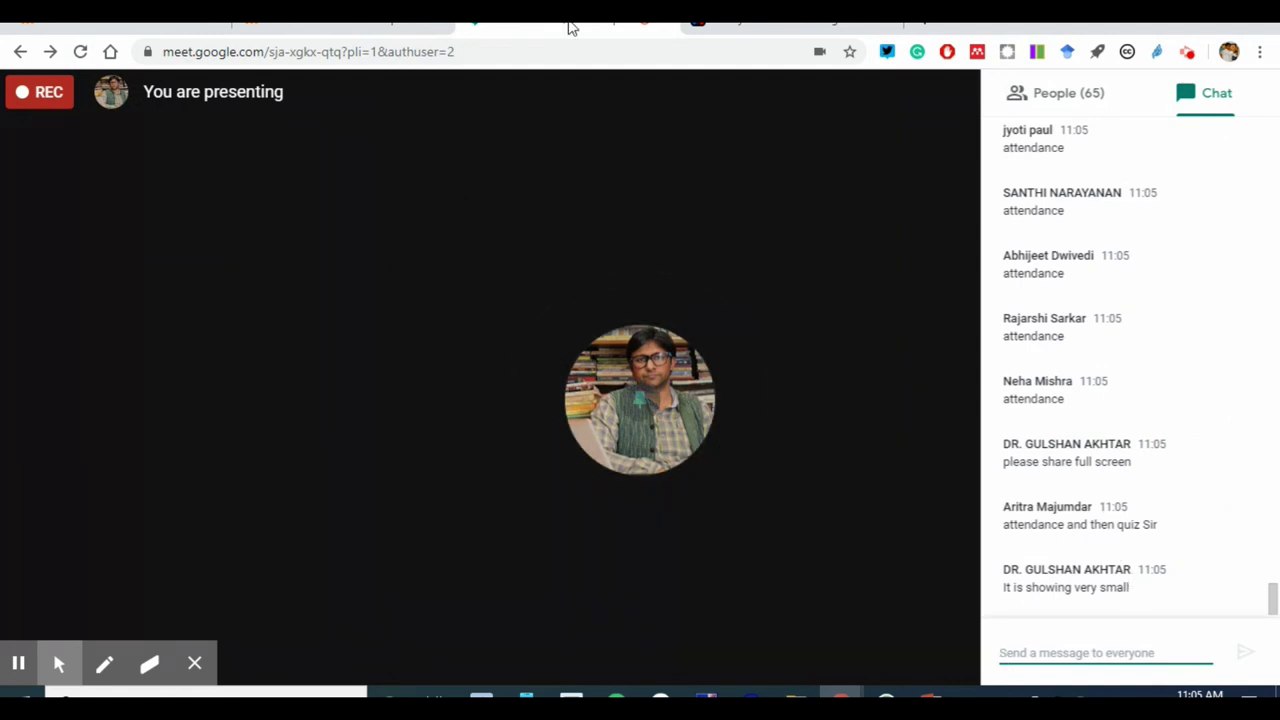
Step: Zoom the activity chooser page to 200% and drag the dialog to show its lower part
left_click(340, 22)
key("ctrl+plus")
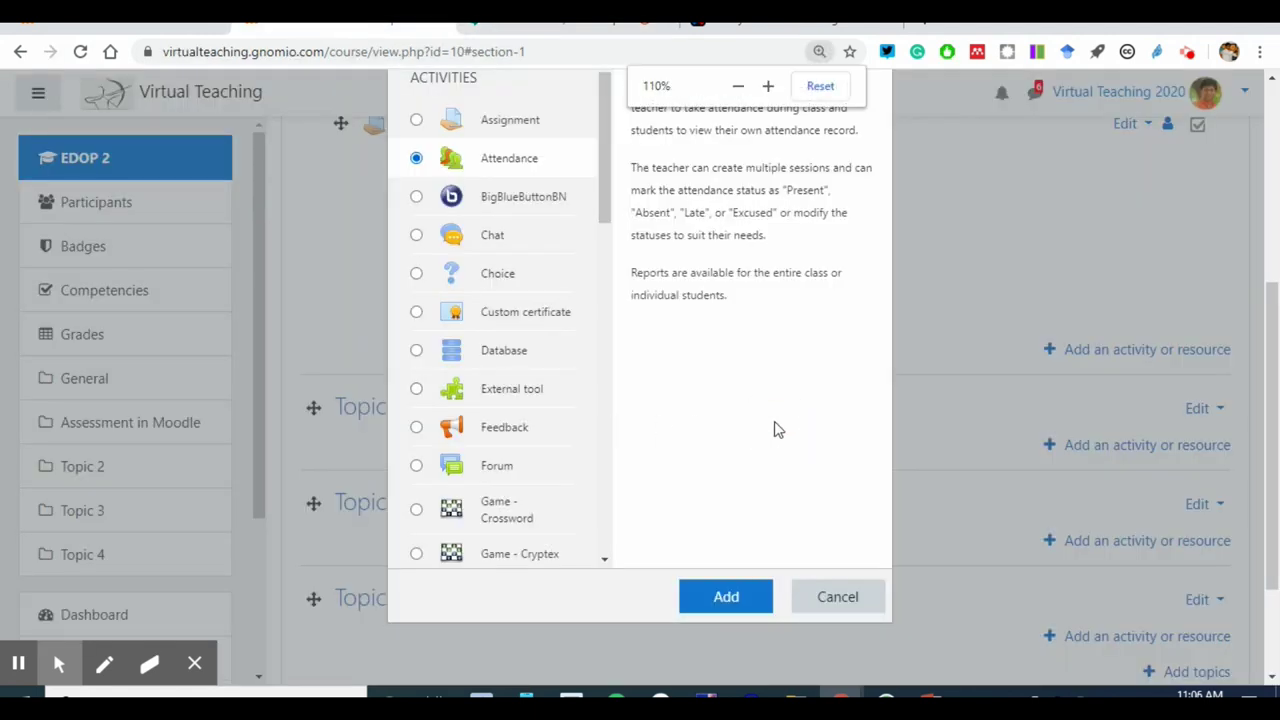
key("ctrl+plus")
key("ctrl+plus")
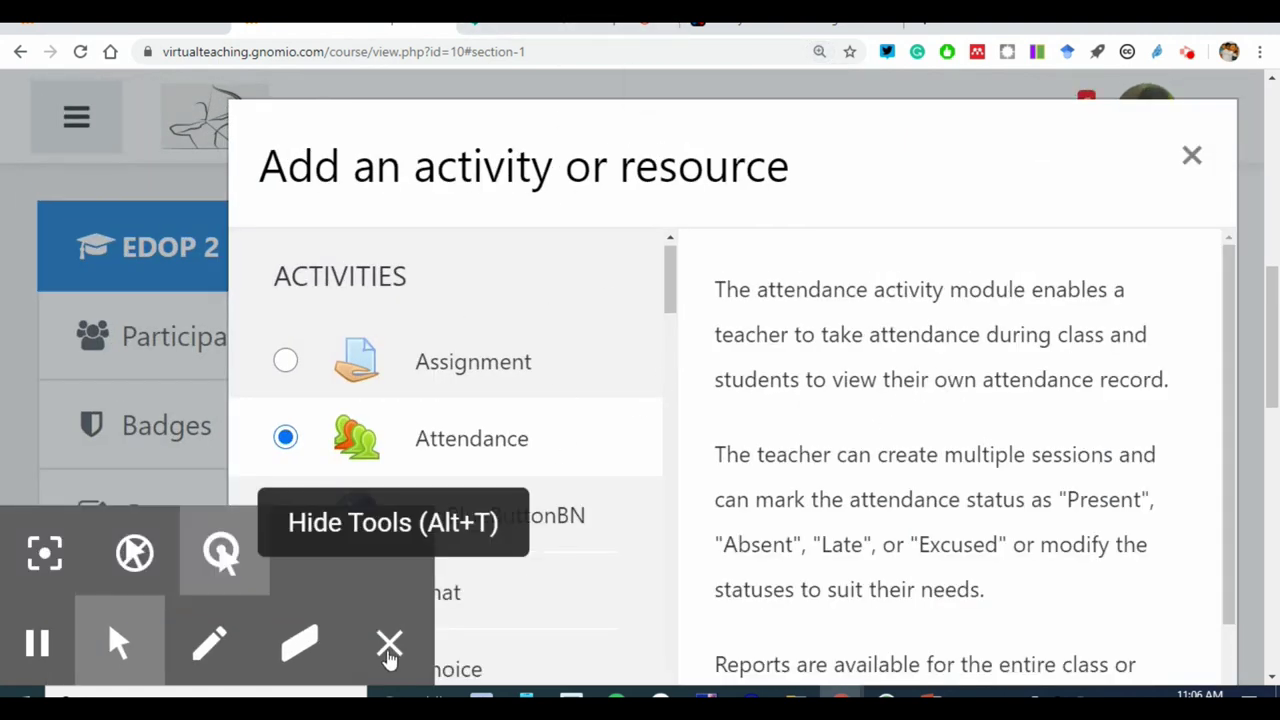
mouse_move(900, 143)
left_mouse_down()
mouse_move(849, 89)
mouse_move(879, 83)
left_mouse_up()
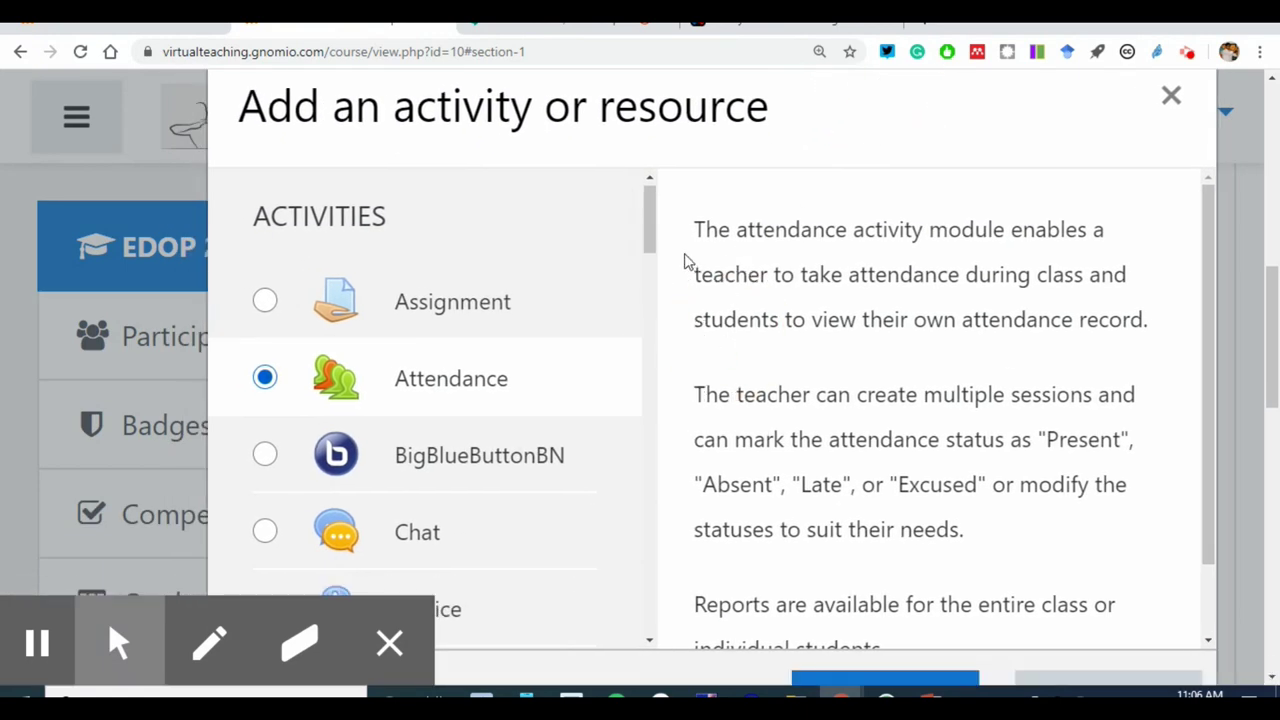
left_click_drag(650, 212, 672, 540)
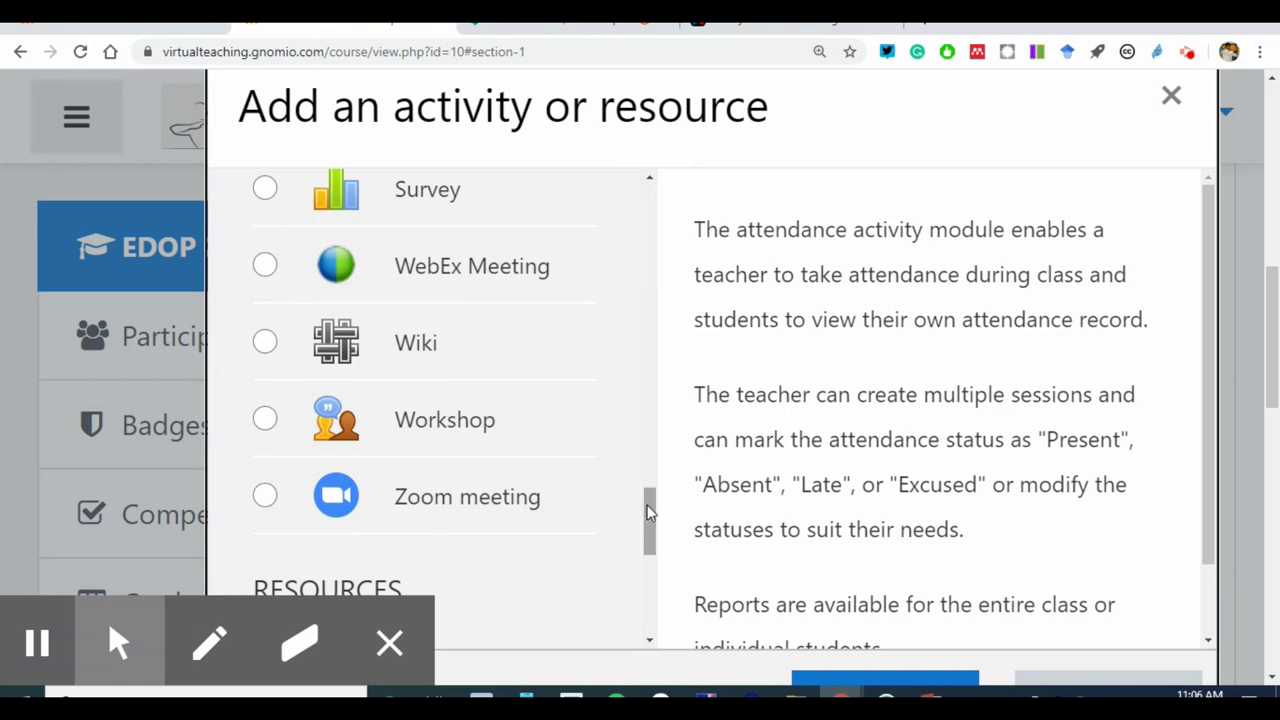
left_click_drag(647, 512, 655, 607)
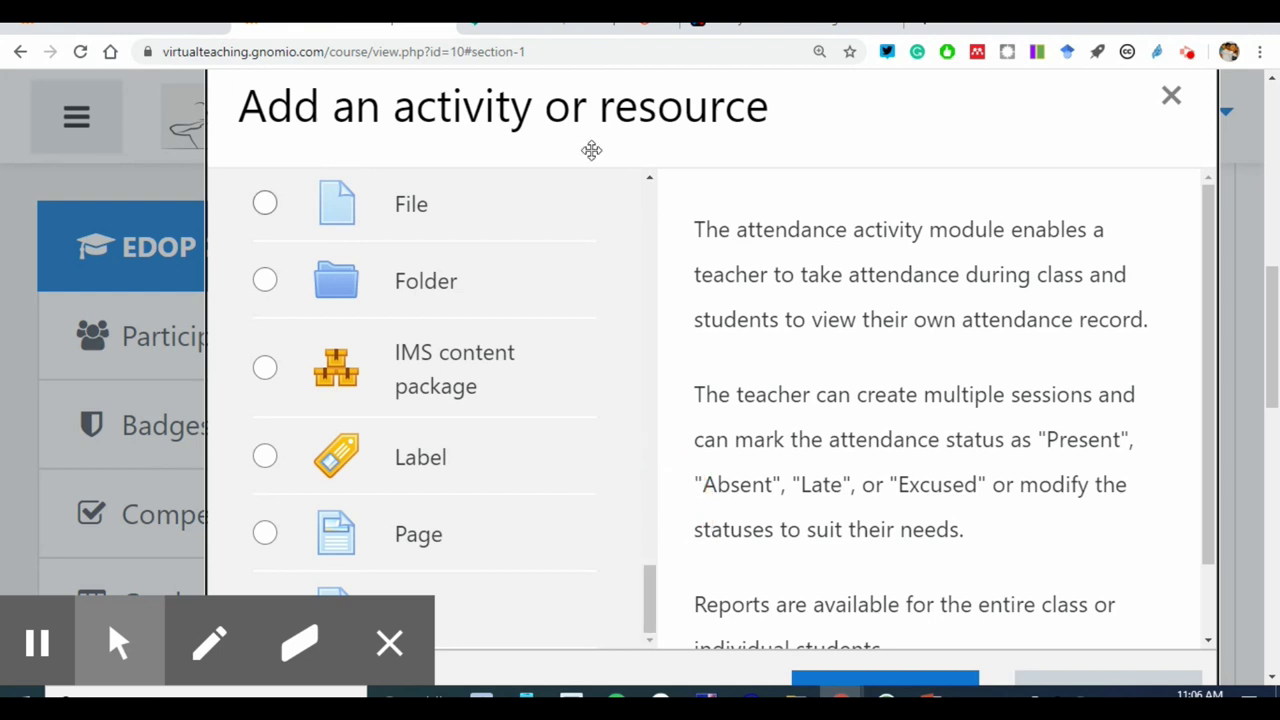
key("ctrl+Tab")
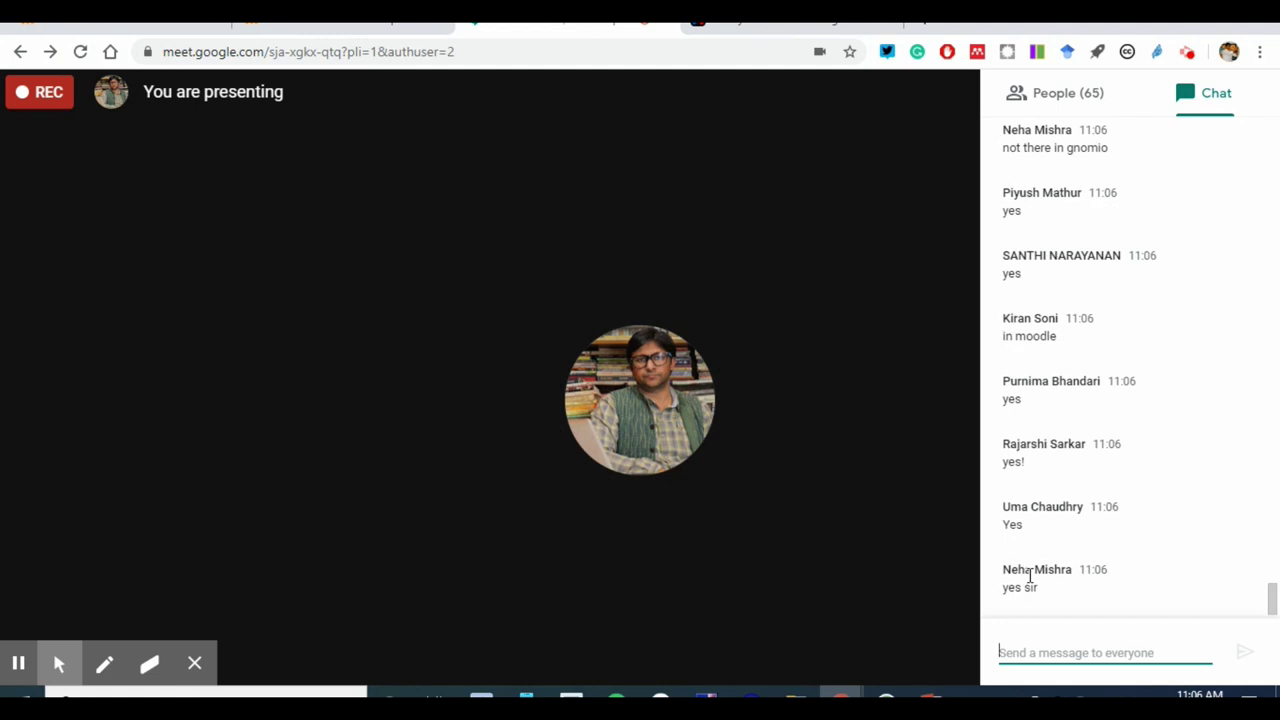
Step: Reset zoom to 100%, close the chooser without adding anything, and go to EDOP 2
left_click(340, 20)
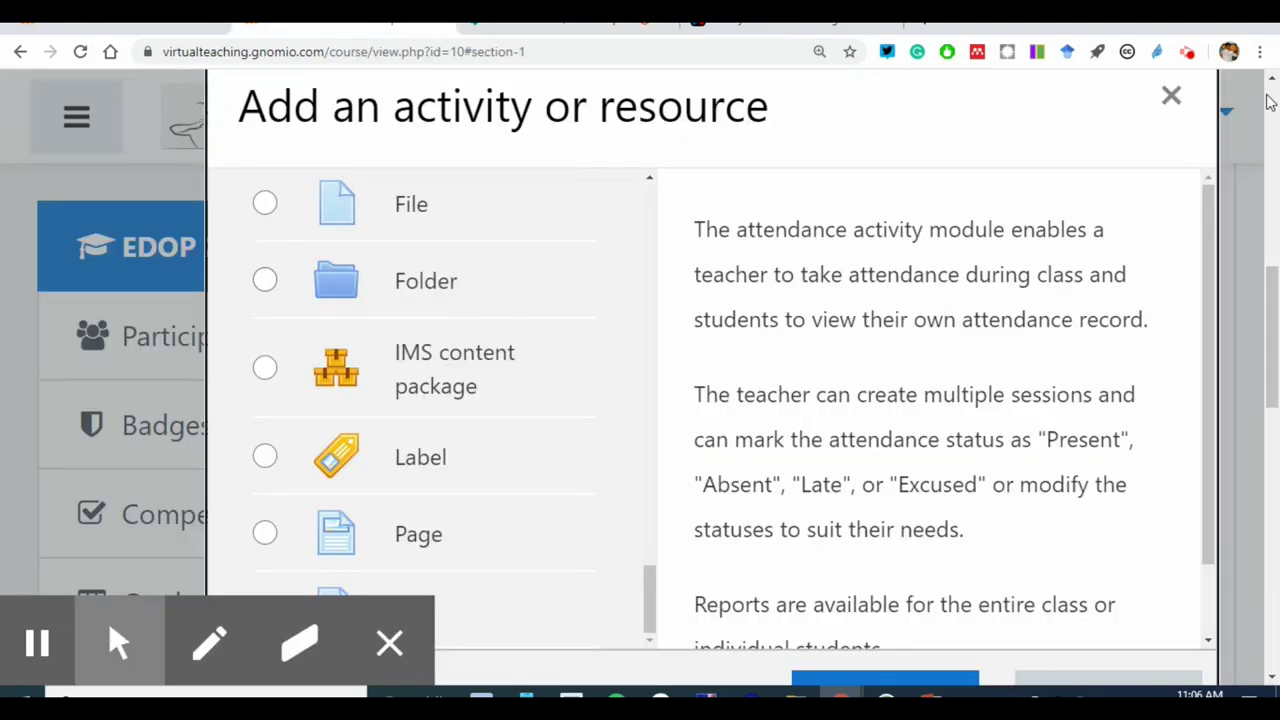
left_click(819, 51)
left_click(822, 88)
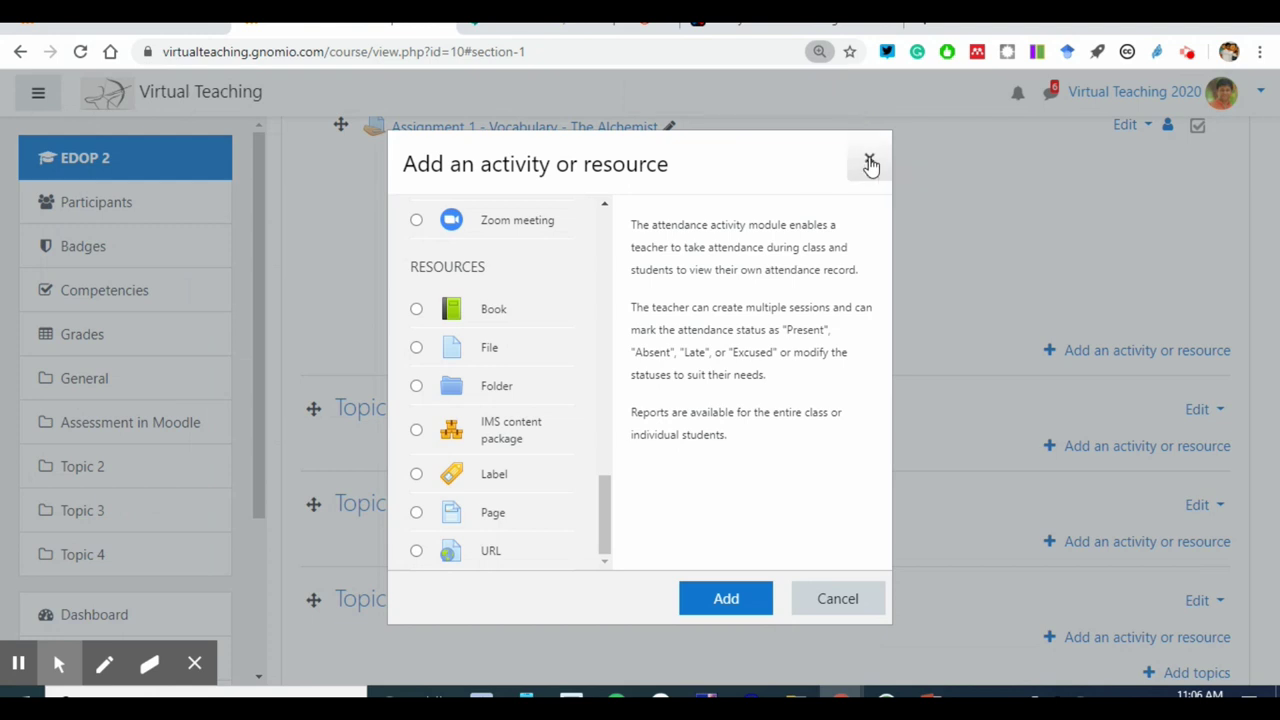
left_click(870, 163)
left_click(133, 172)
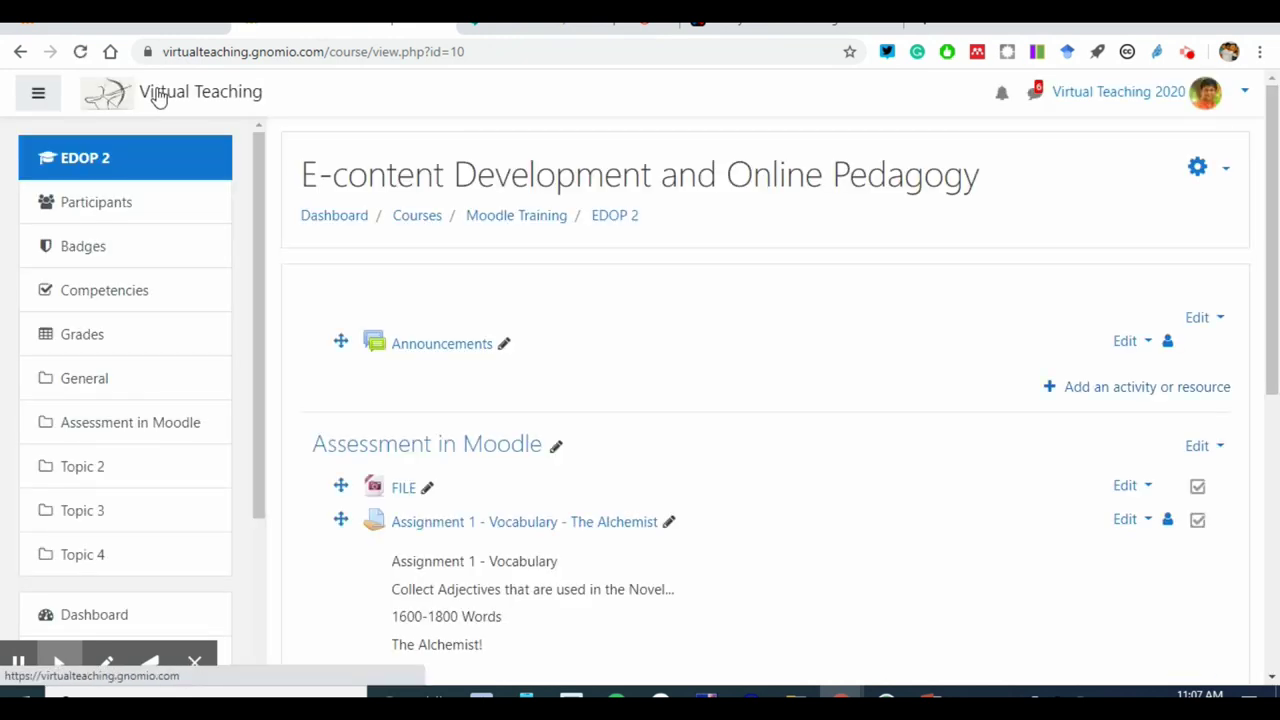
Step: Hide Attendance under Site administration > Plugins > Manage activities, then go to the Dashboard
scroll(117, 400, "down", 2)
left_click(115, 590)
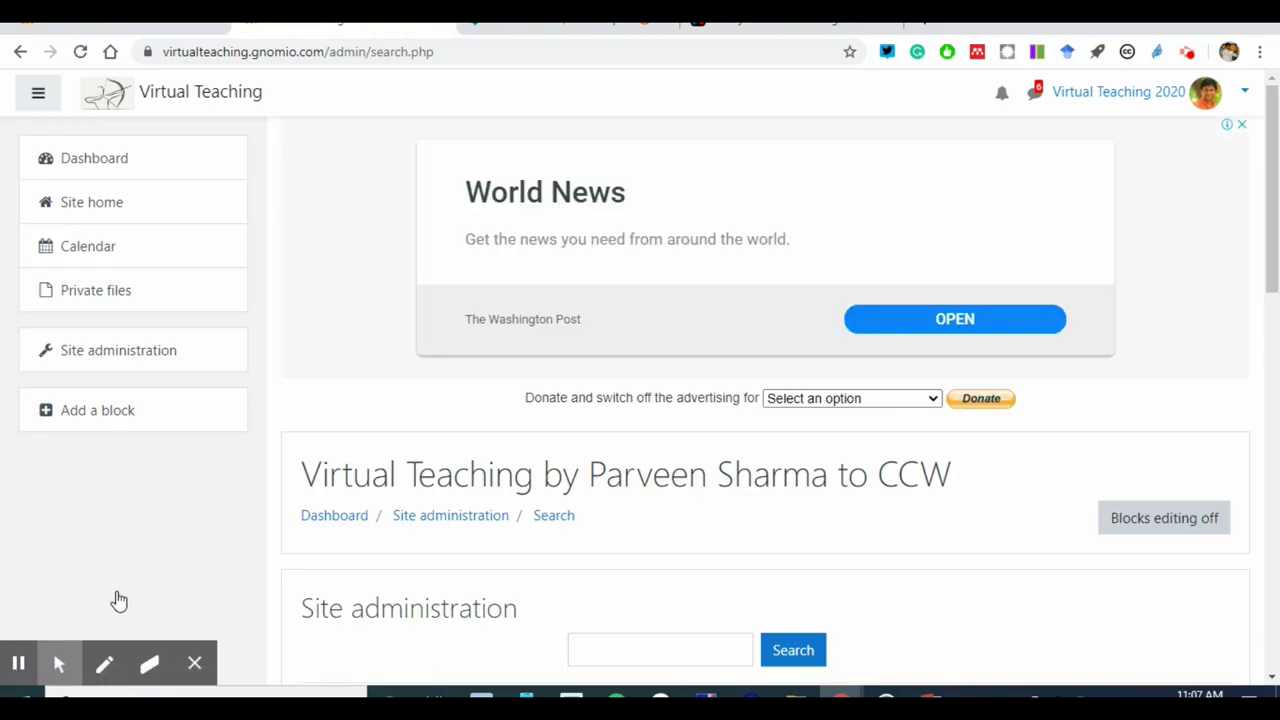
scroll(366, 600, "down", 3)
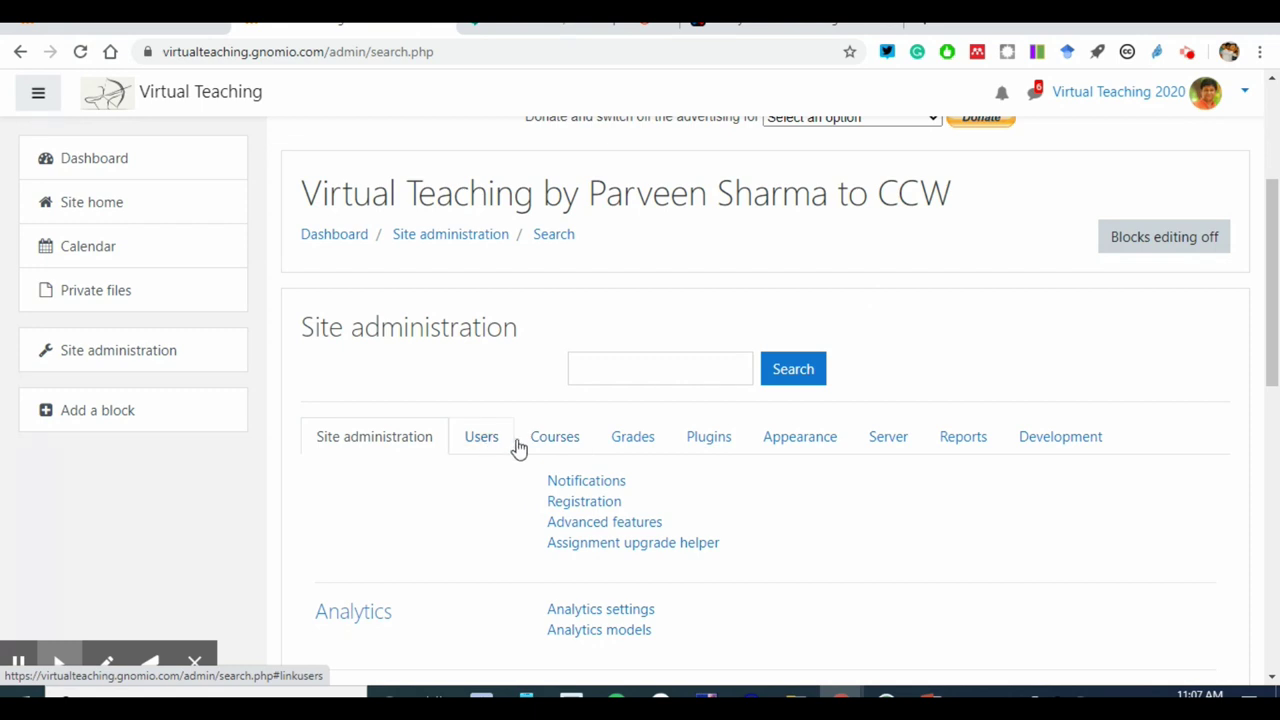
left_click(709, 438)
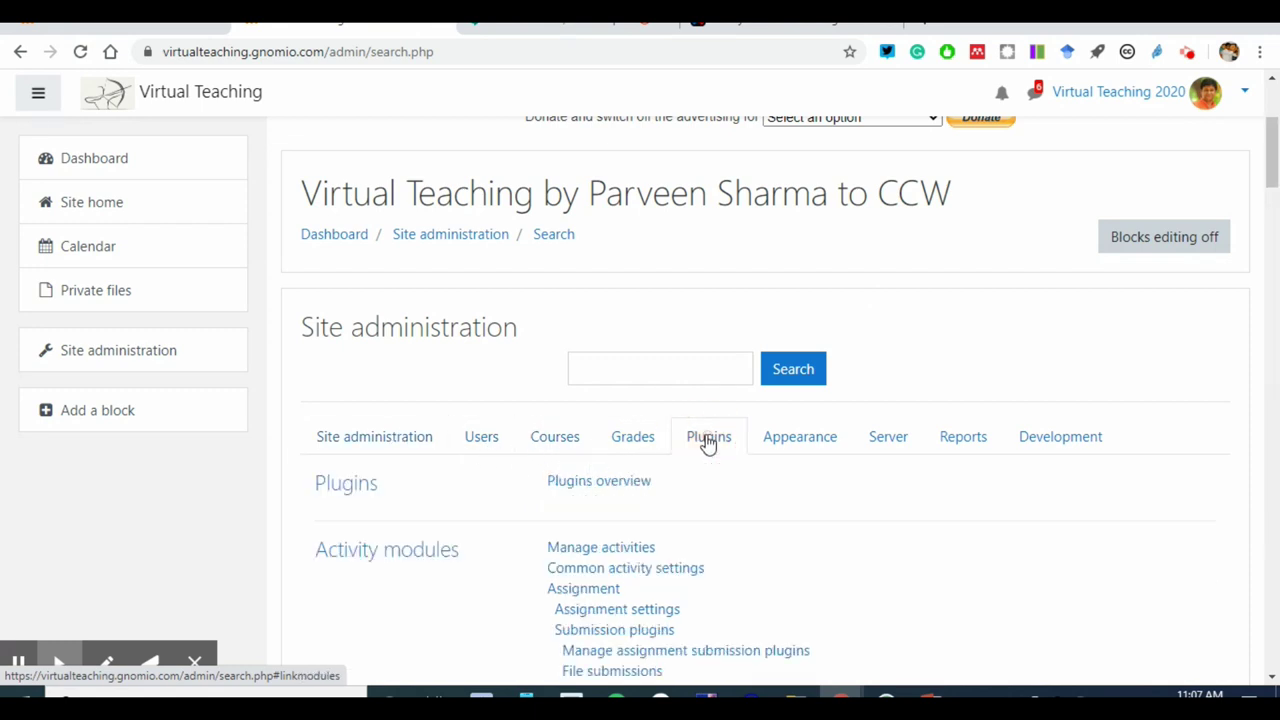
left_click(458, 257)
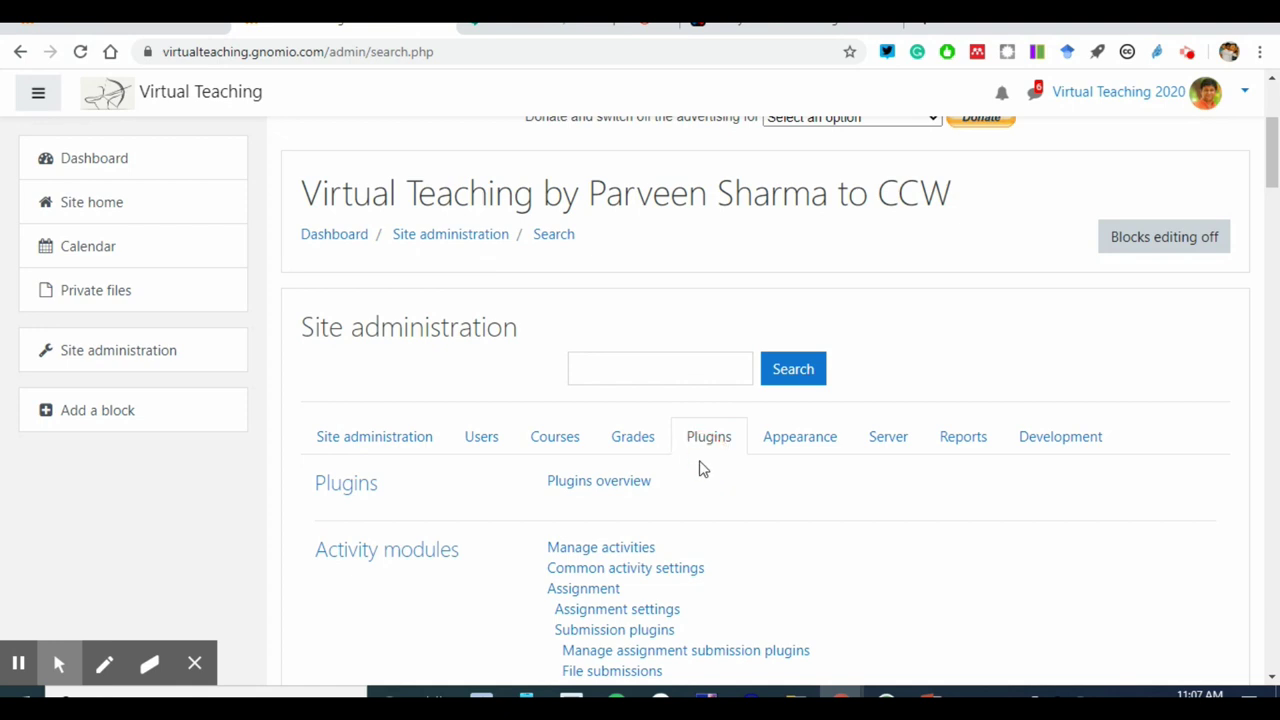
left_click(620, 552)
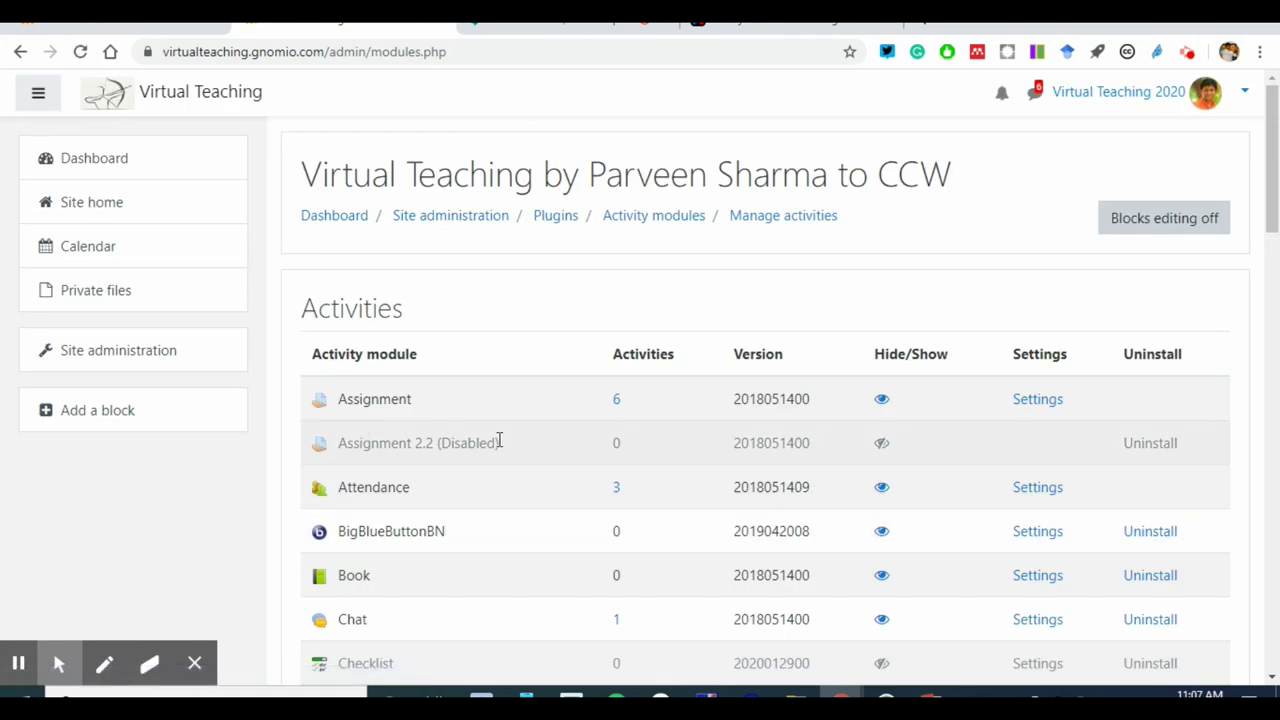
left_click(882, 489)
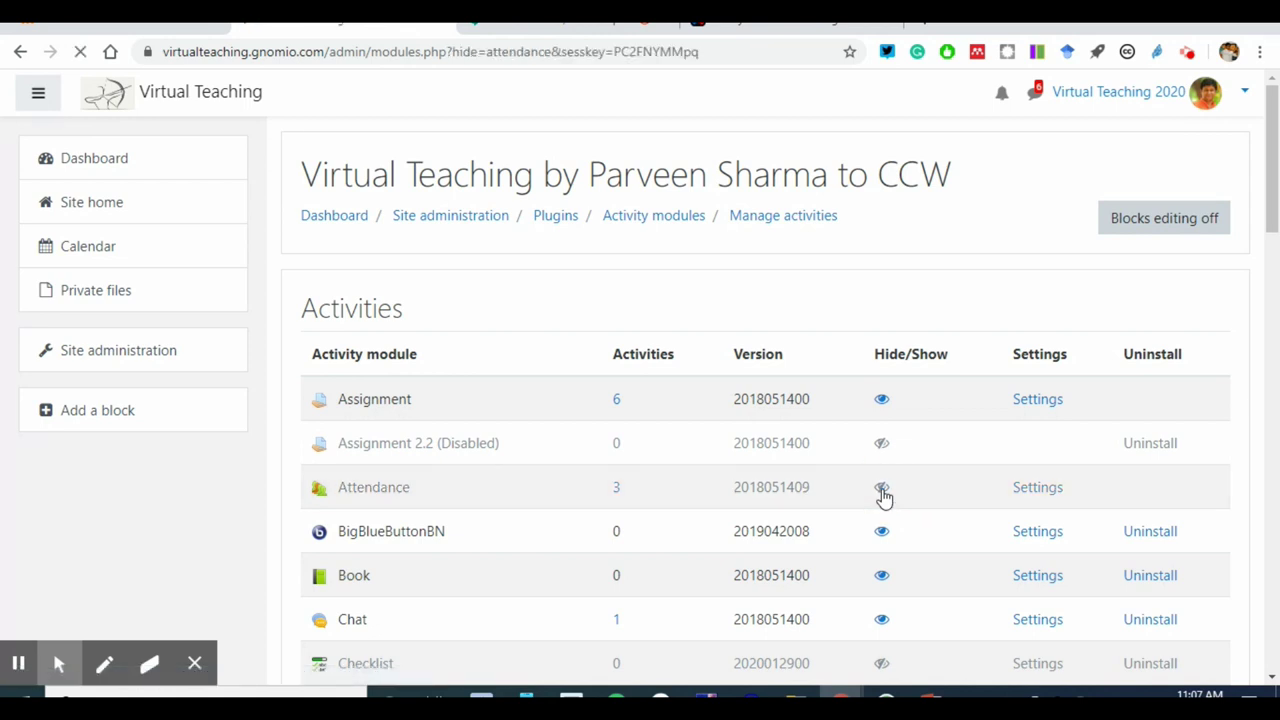
left_click(94, 158)
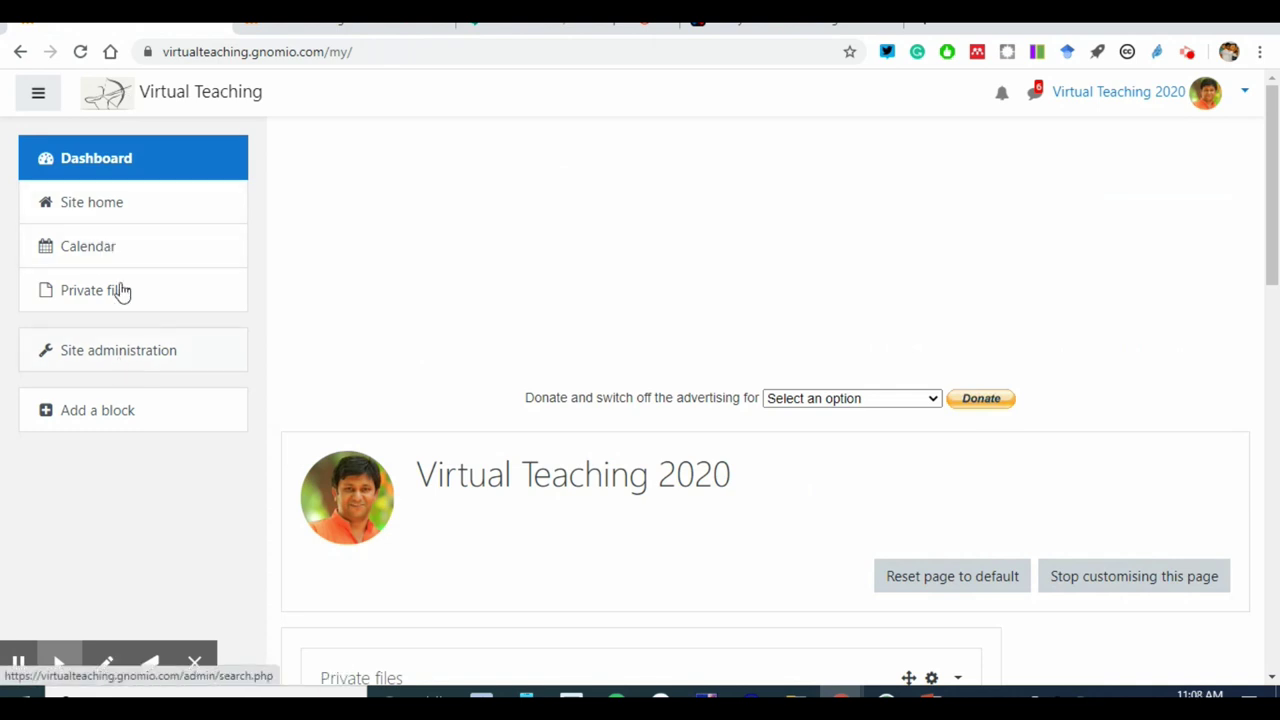
Step: From Site home, open the E-content Development and Online Pedagogy course
scroll(546, 480, "down", 2)
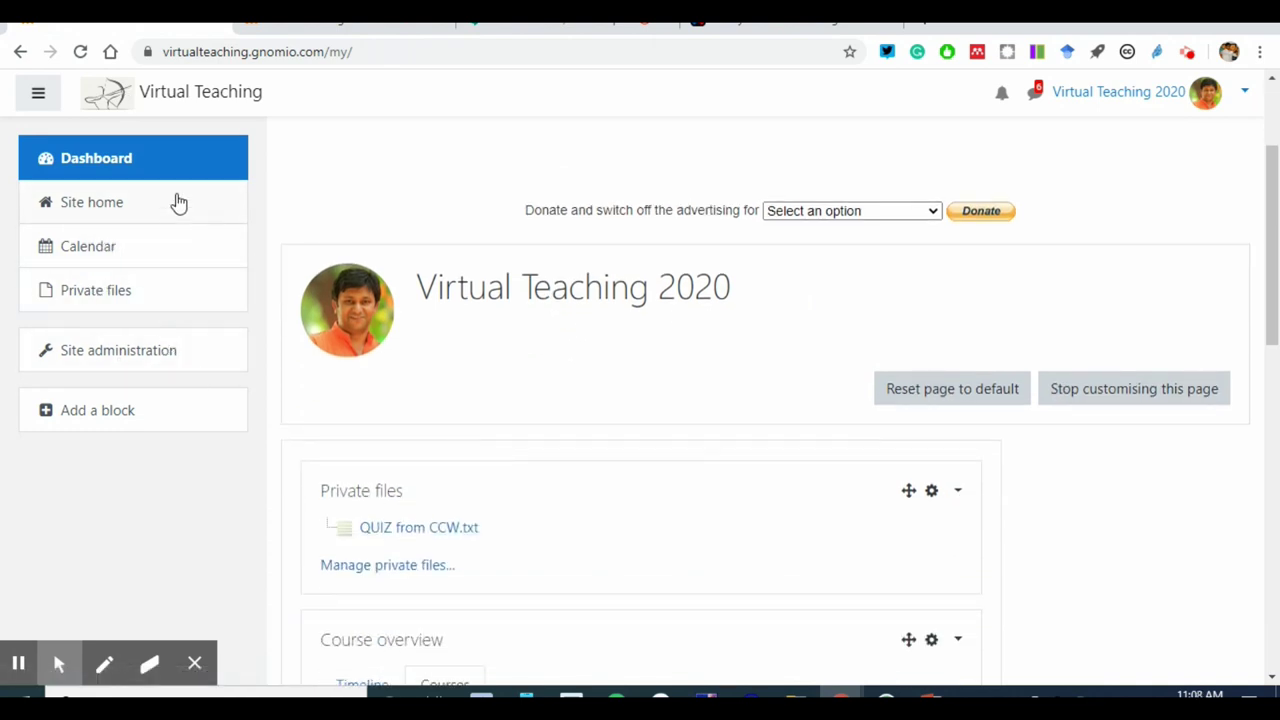
left_click(178, 203)
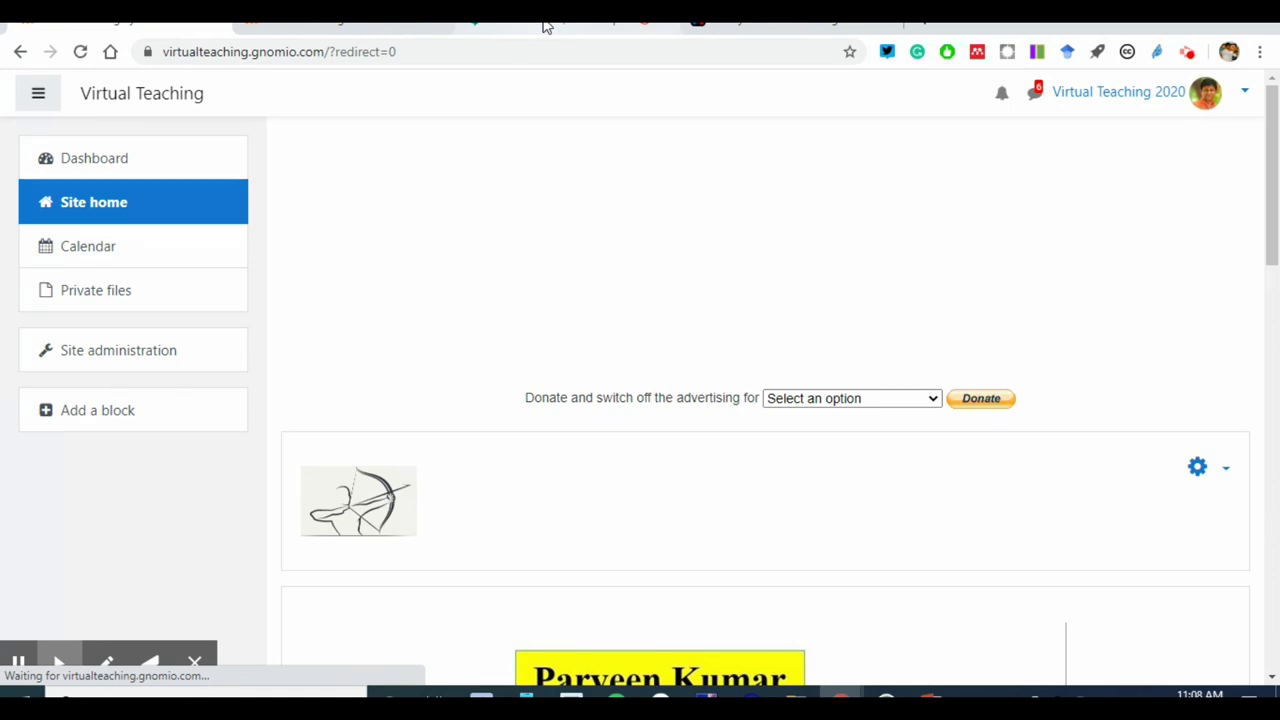
scroll(504, 421, "down", 3)
scroll(504, 421, "down", 3)
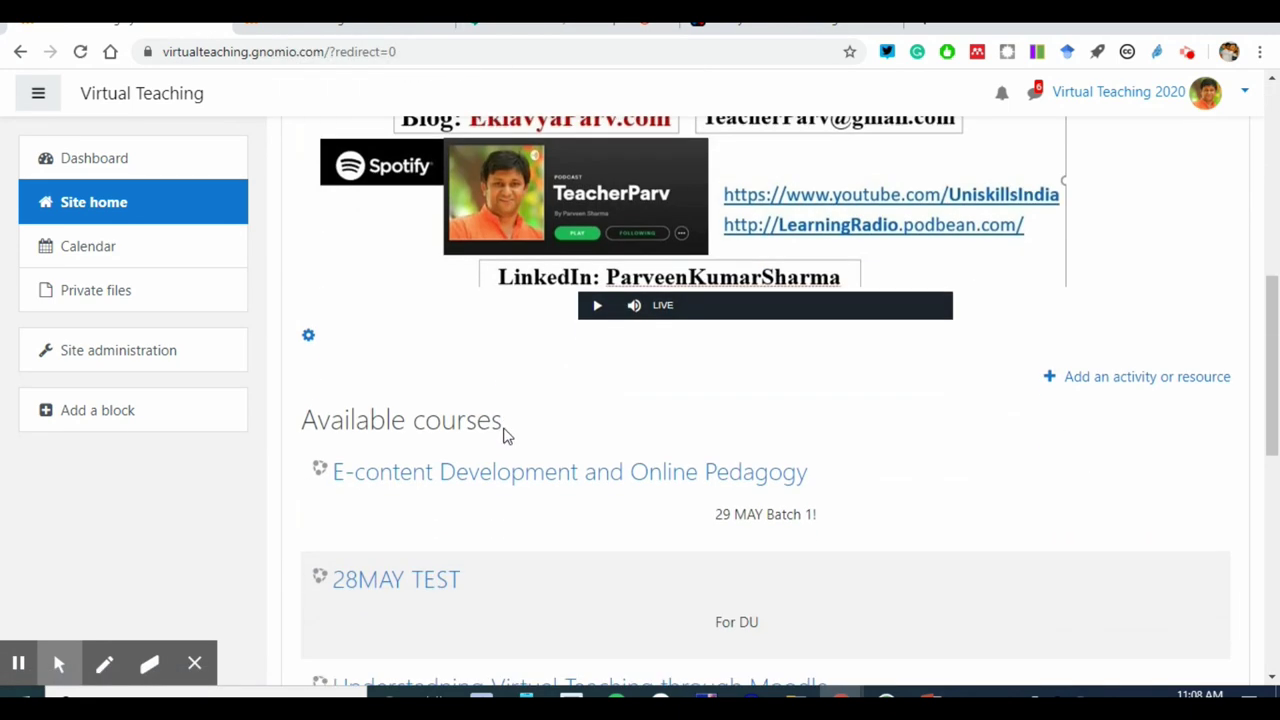
left_click(487, 486)
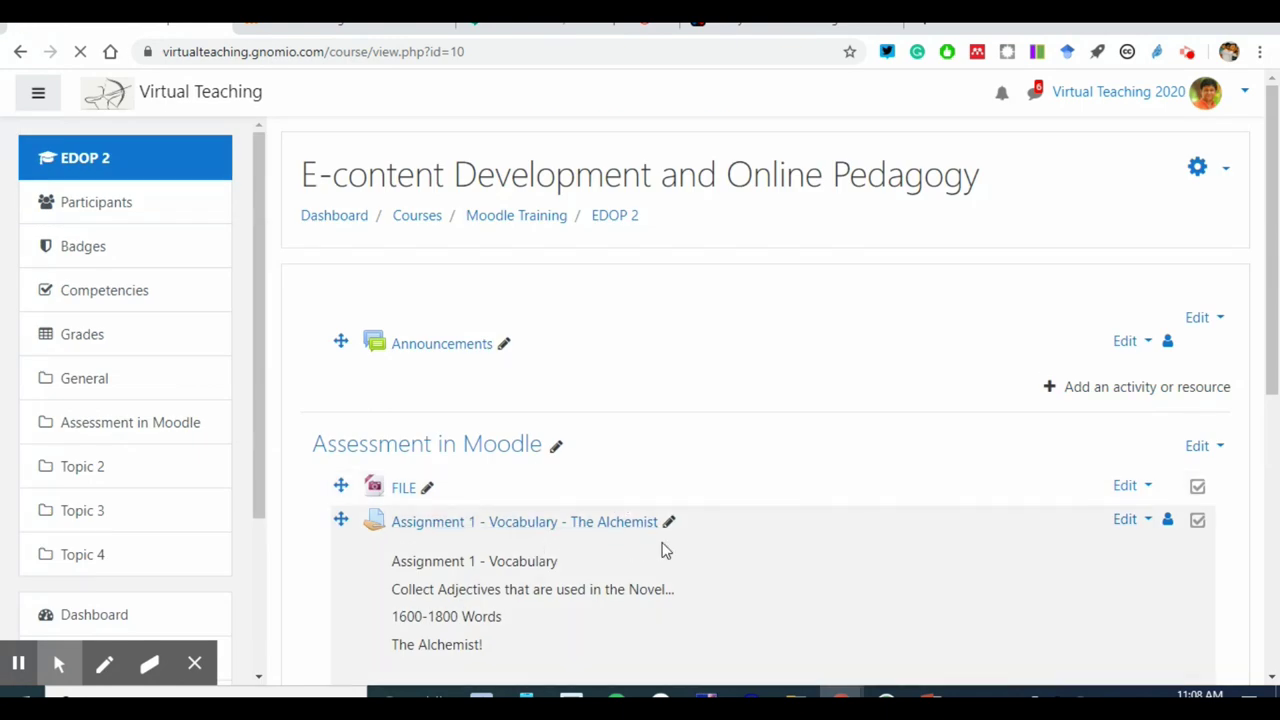
Step: Browse the Assessment in Moodle activity chooser (Assignment, BigBlueButtonBN), confirming Attendance is missing, then close it
scroll(868, 562, "down", 3)
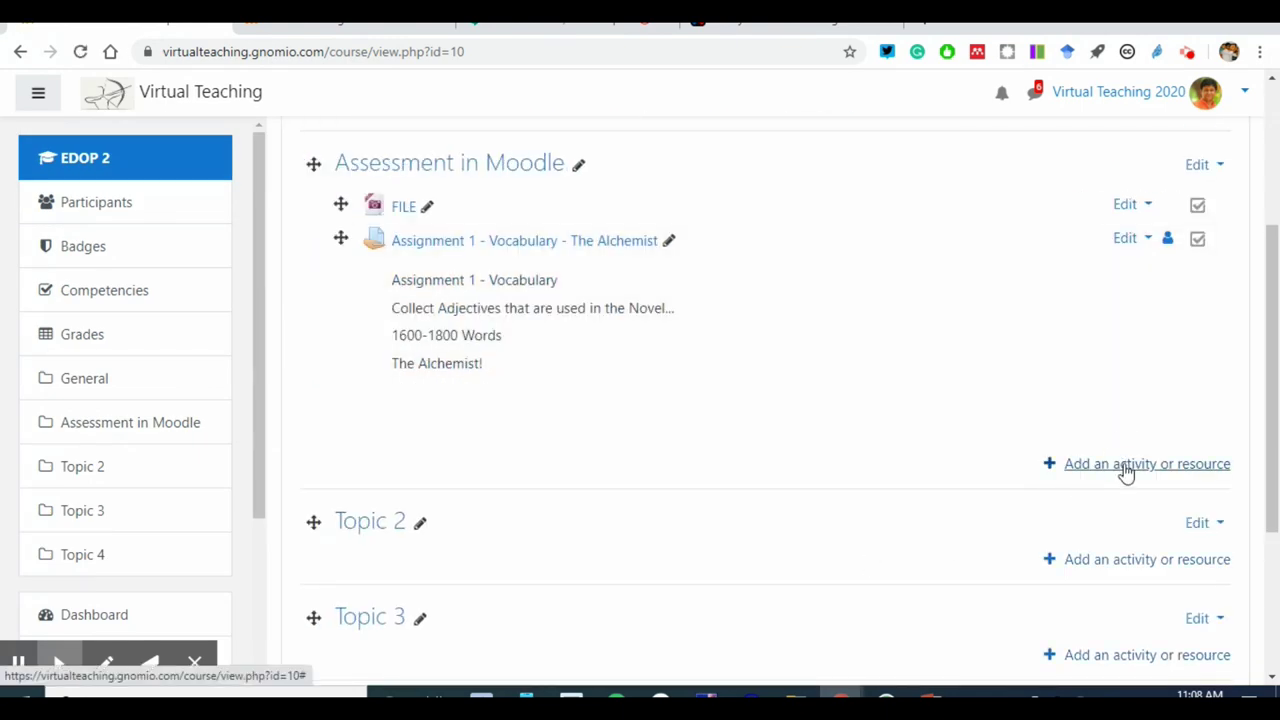
left_click(1124, 464)
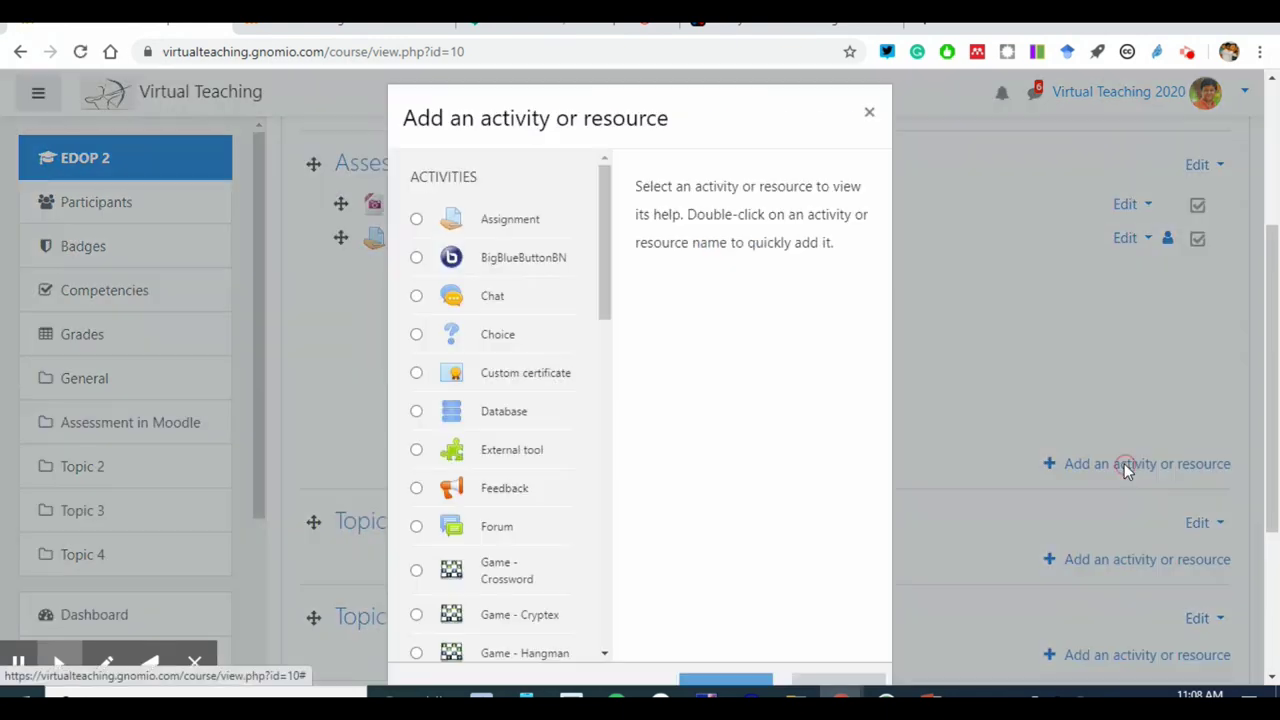
left_click(510, 236)
left_click(522, 262)
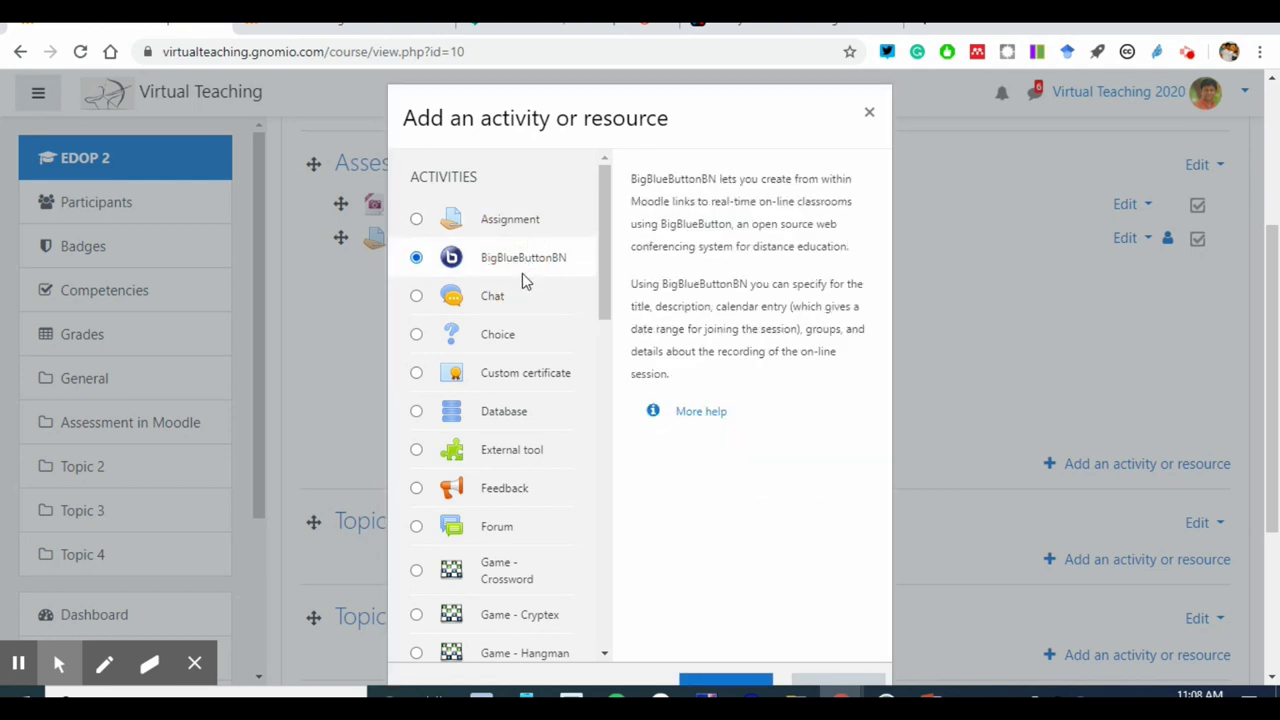
left_click(595, 218)
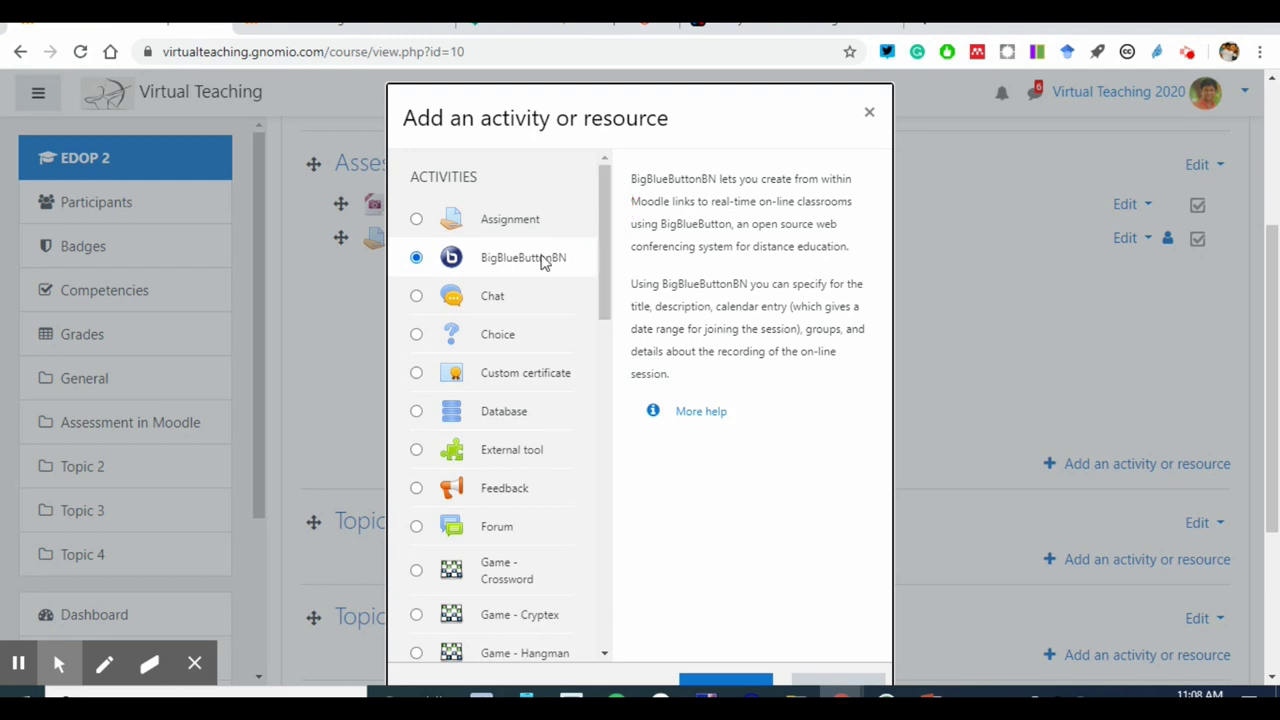
left_click(869, 113)
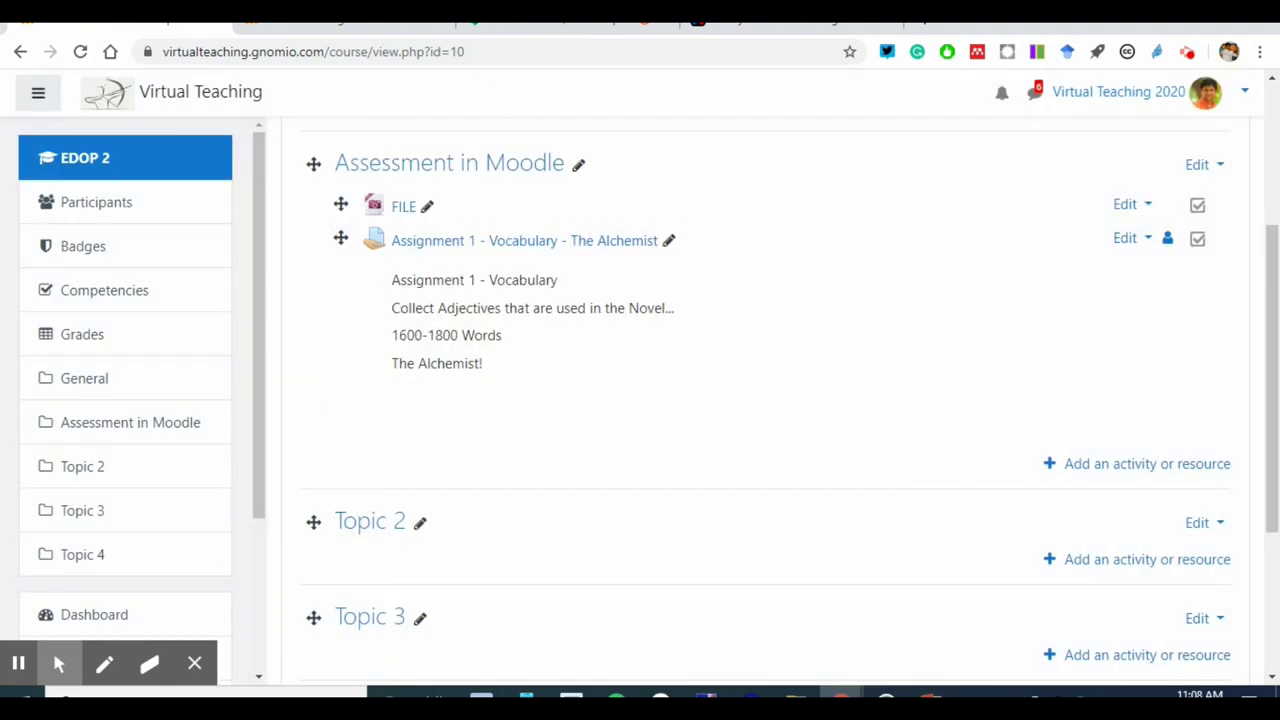
key("ctrl+Tab")
Step: Navigate to Site administration > Plugins > Manage activities
left_click(149, 351)
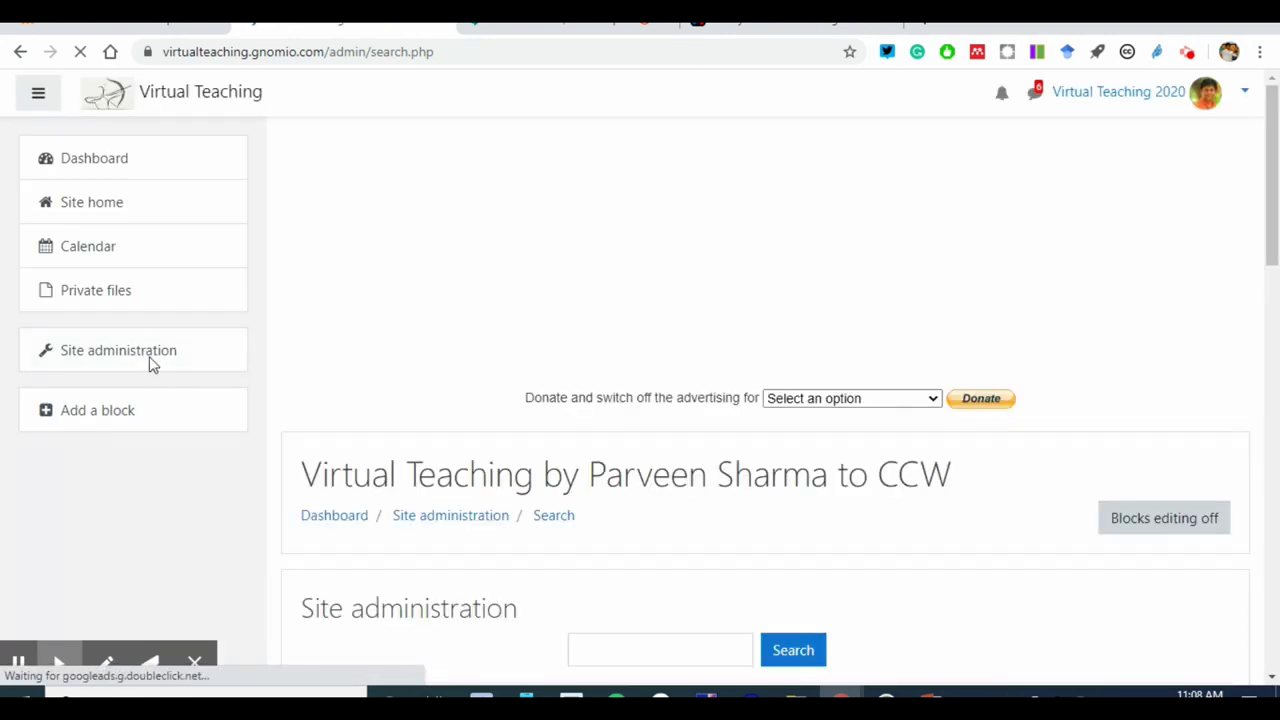
scroll(466, 537, "down", 2)
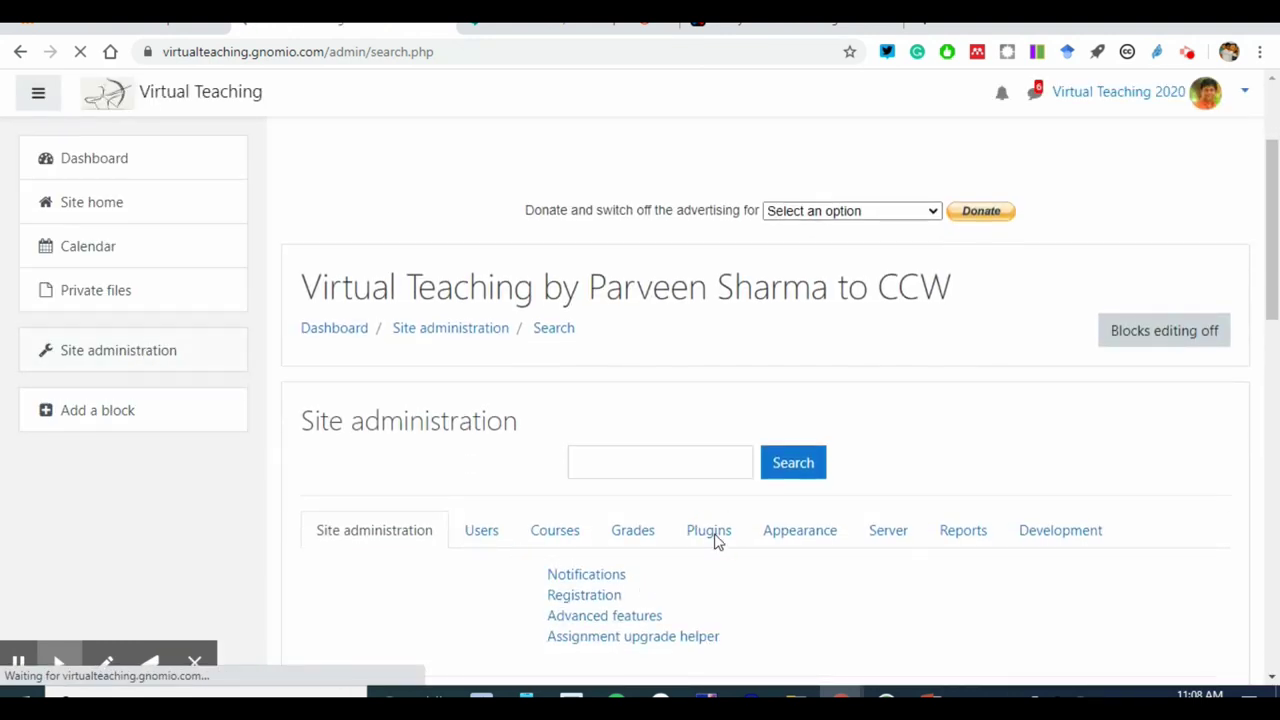
scroll(714, 541, "up", 2)
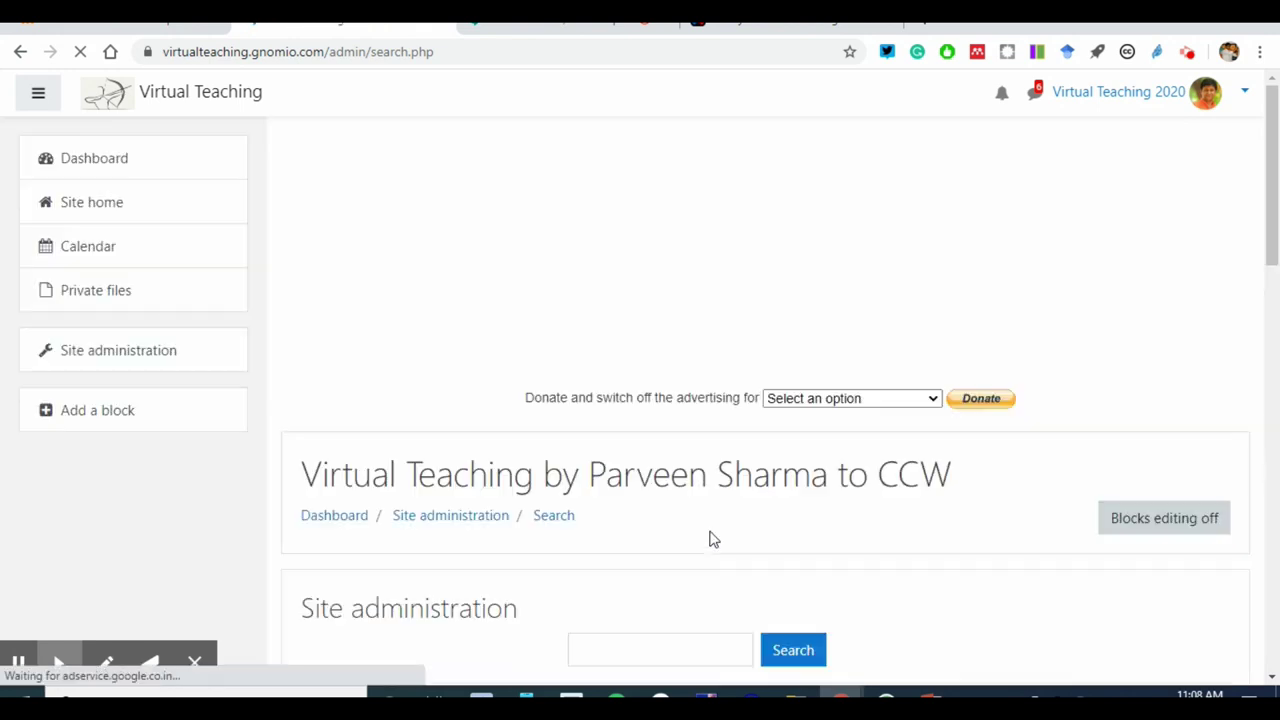
scroll(660, 558, "down", 3)
left_click(704, 442)
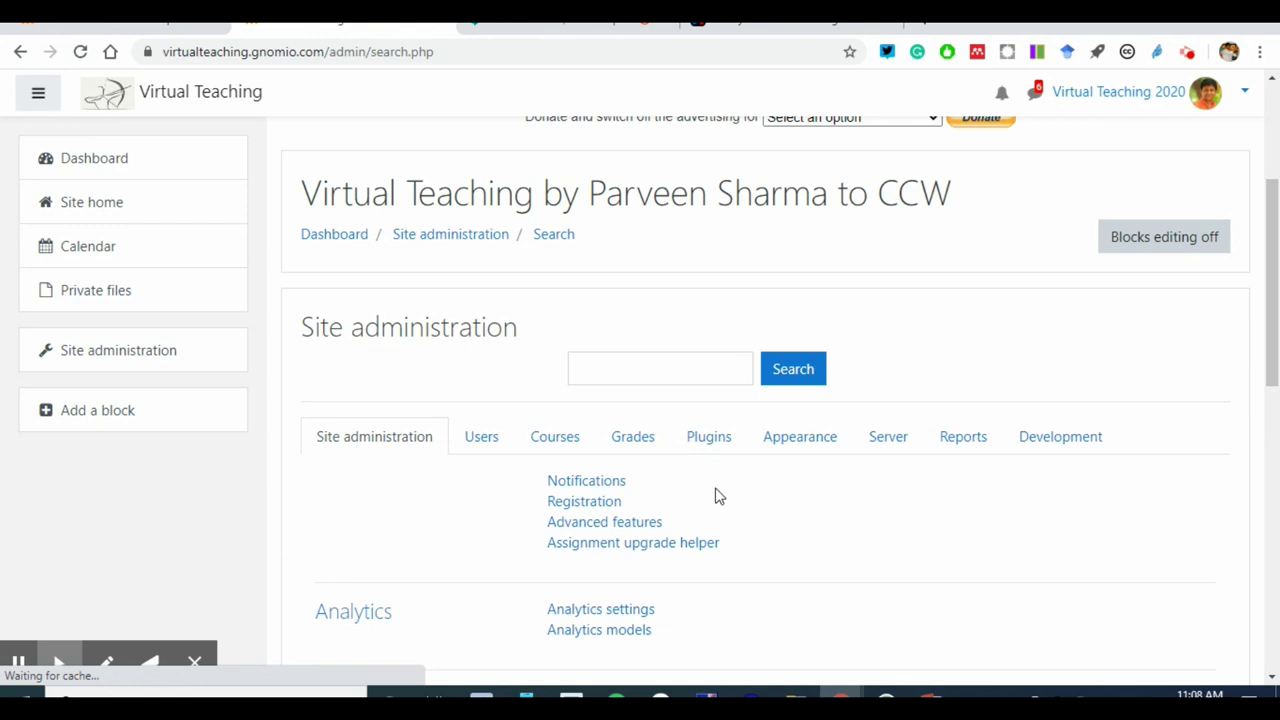
left_click(716, 444)
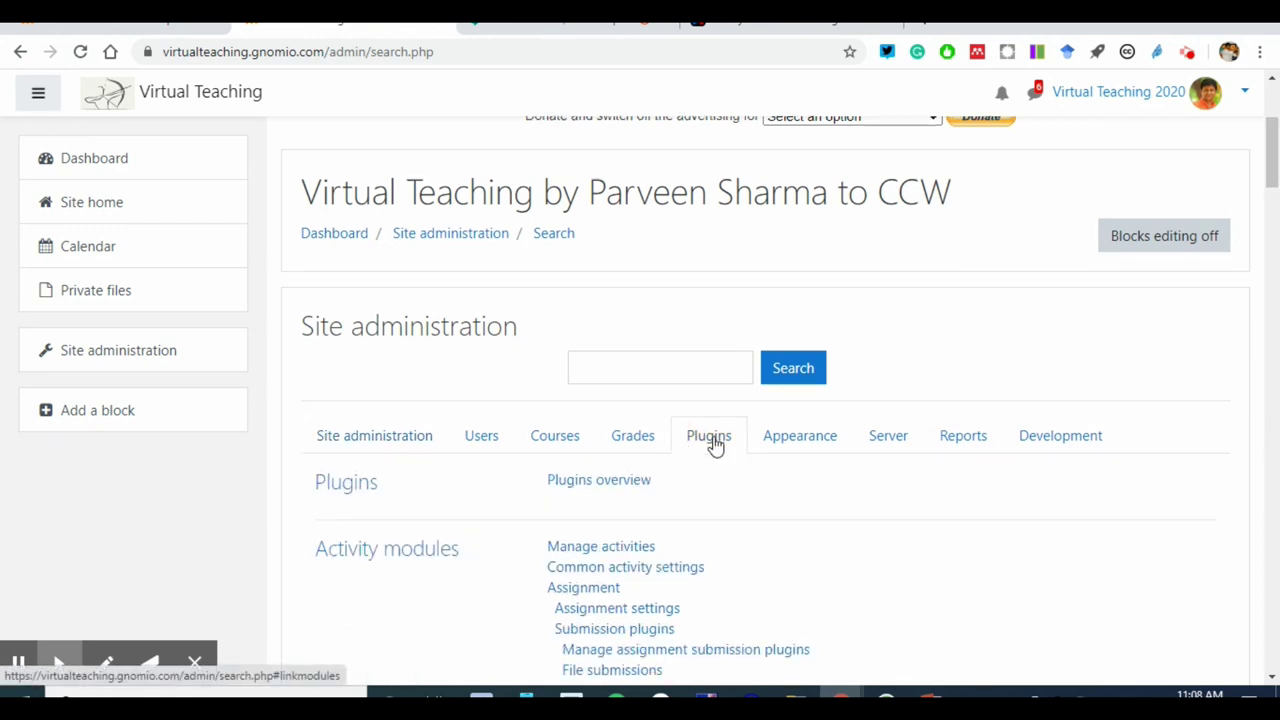
scroll(716, 444, "down", 2)
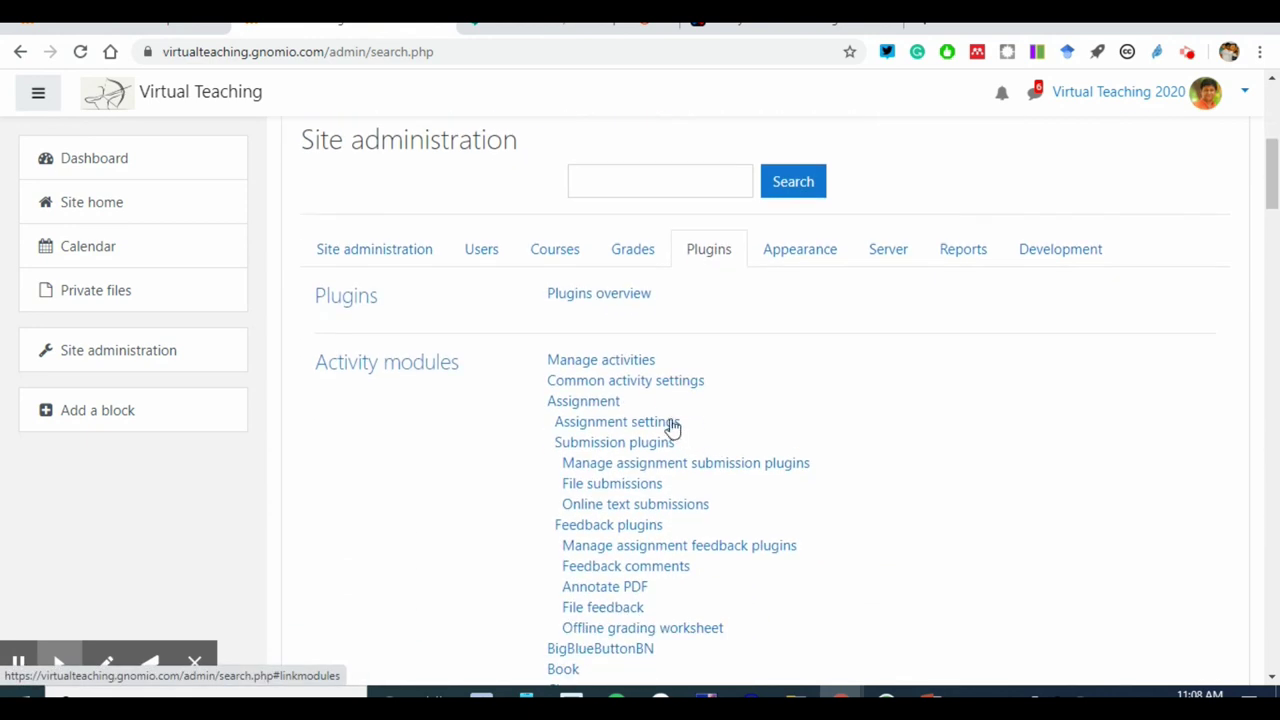
left_click(643, 363)
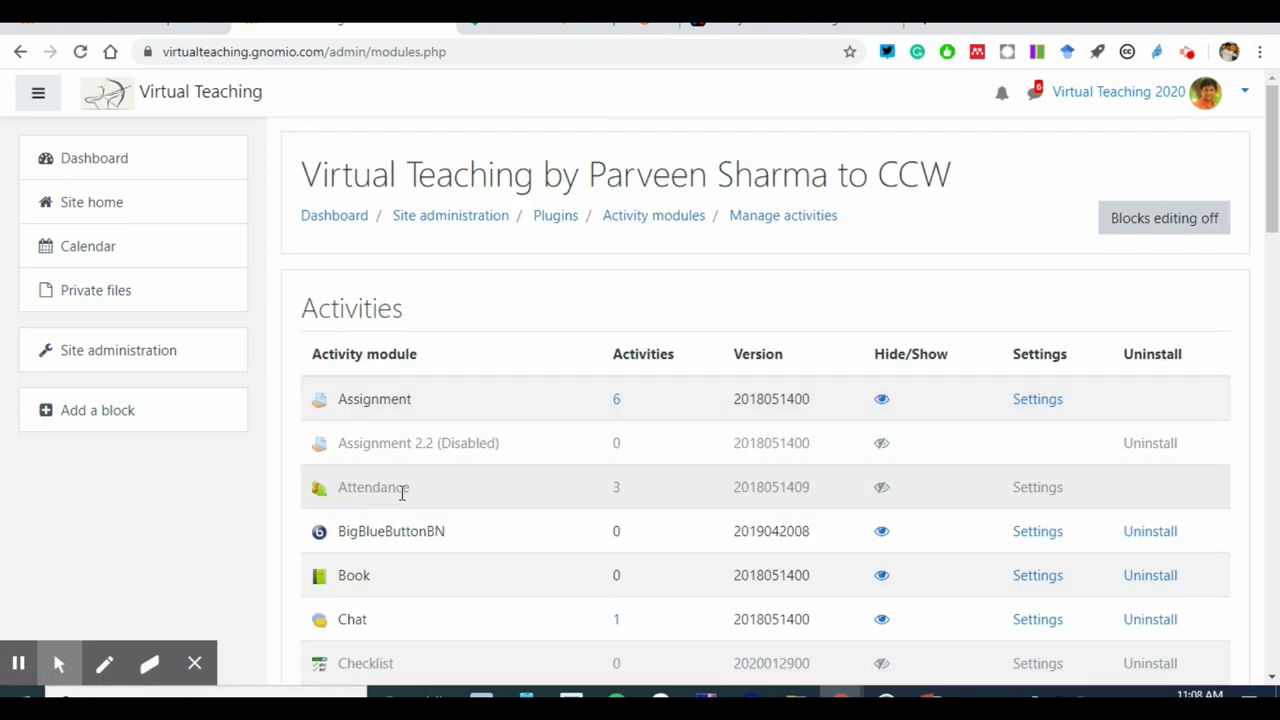
Step: Make the Attendance activity module visible again site-wide
left_click(881, 489)
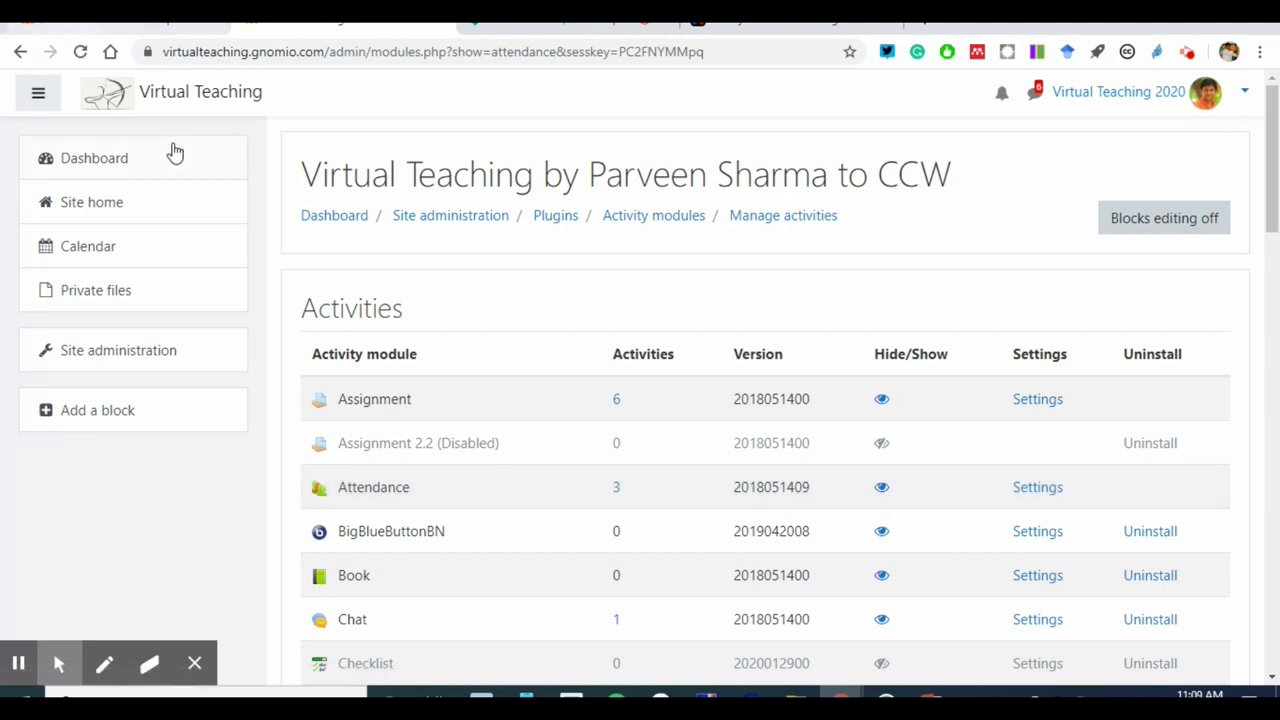
scroll(874, 443, "down", 9)
scroll(840, 476, "down", 10)
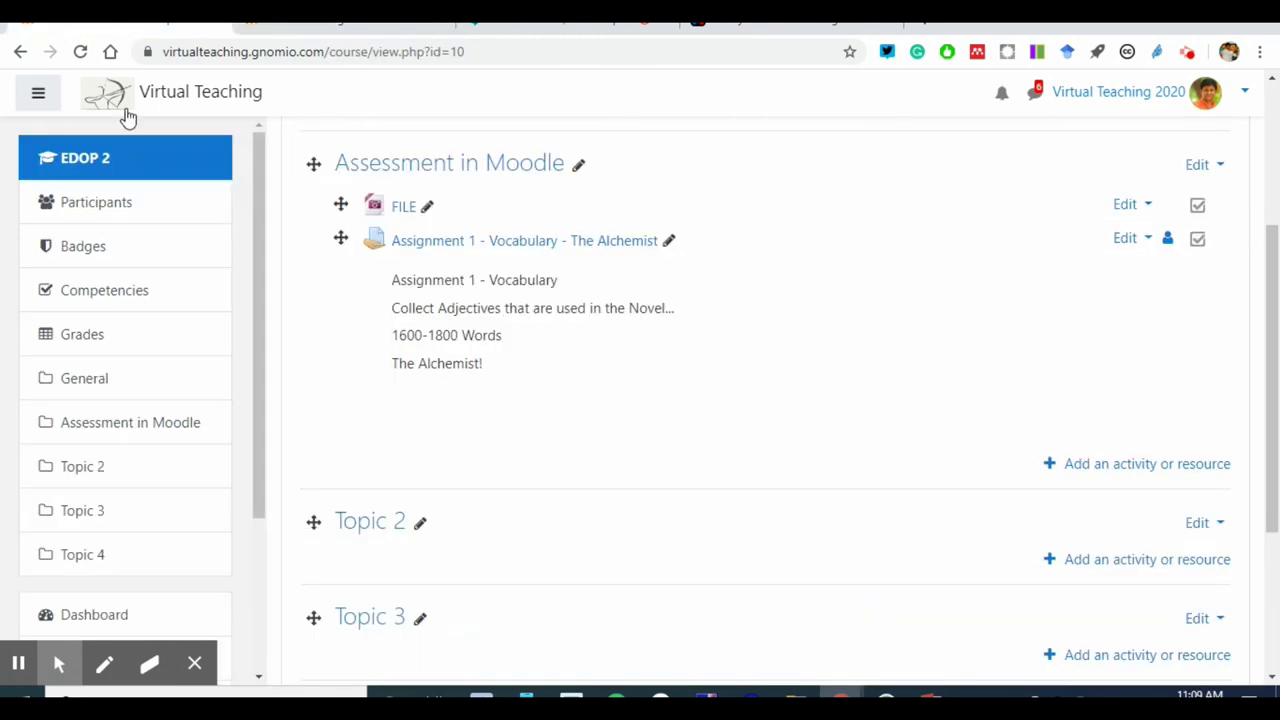
Step: On EDOP 2, open the chooser under Assessment in Moodle and select Attendance
left_click(80, 52)
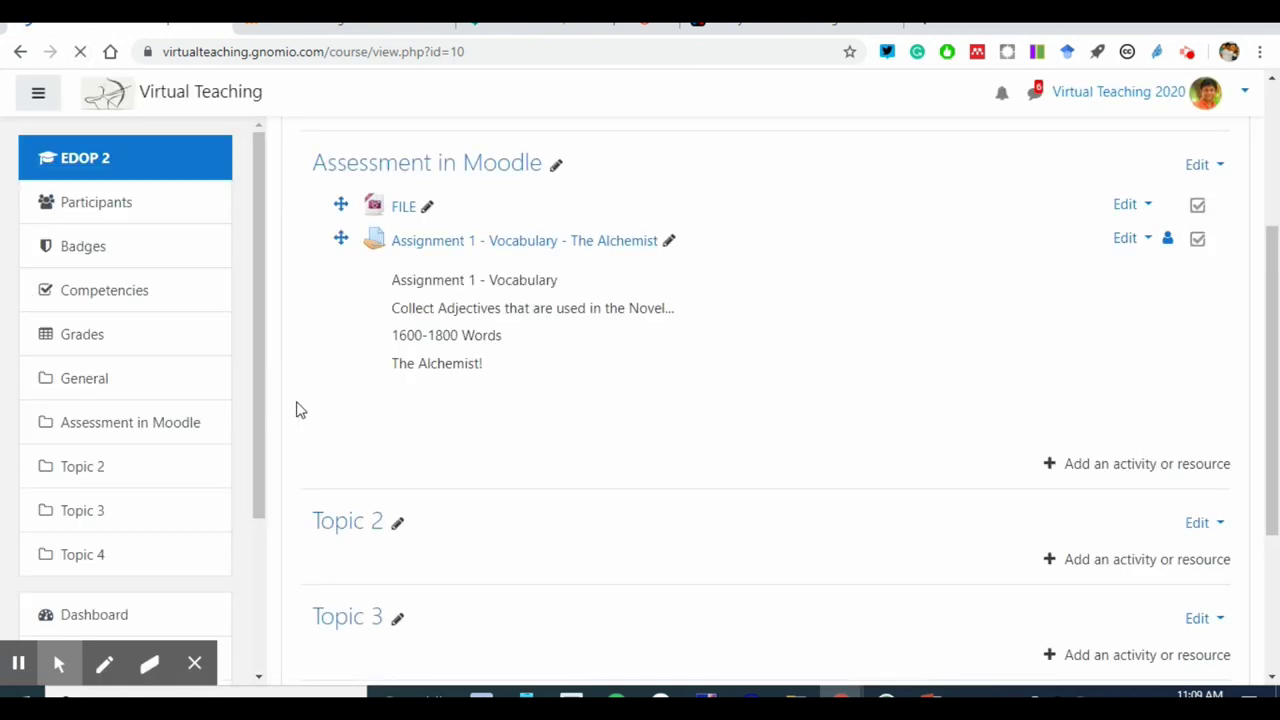
left_click(1132, 465)
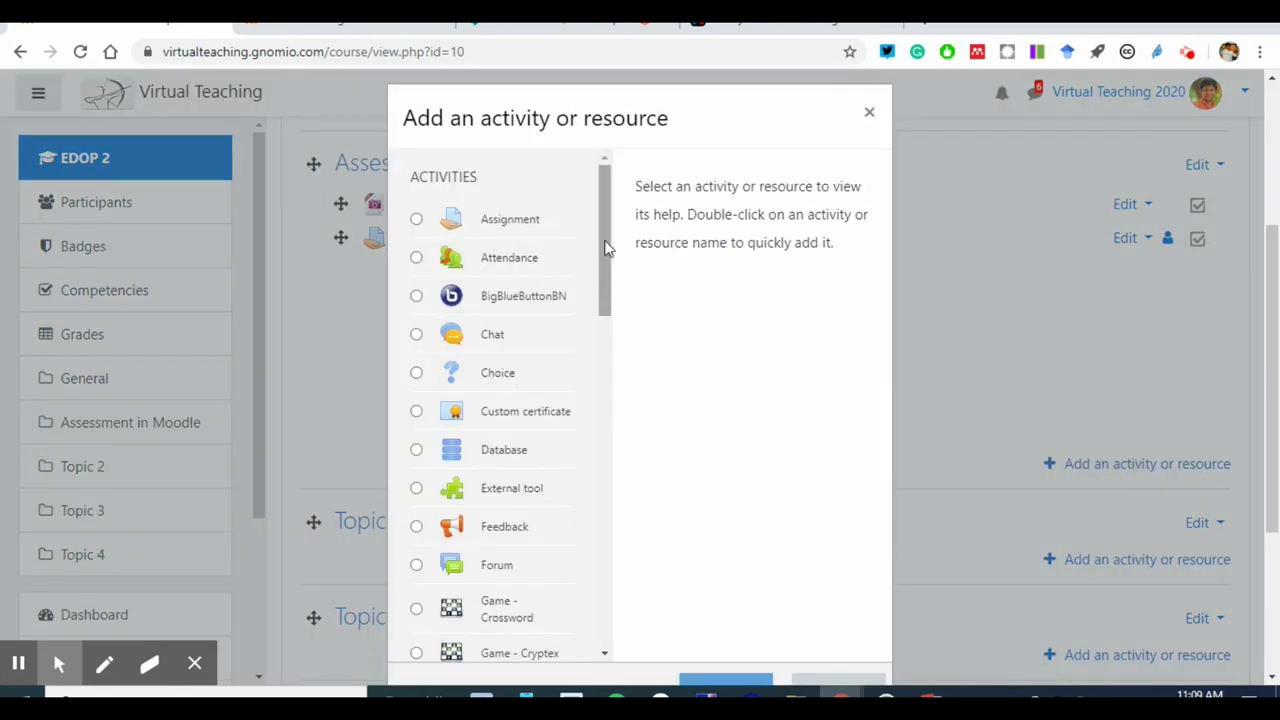
left_click(565, 262)
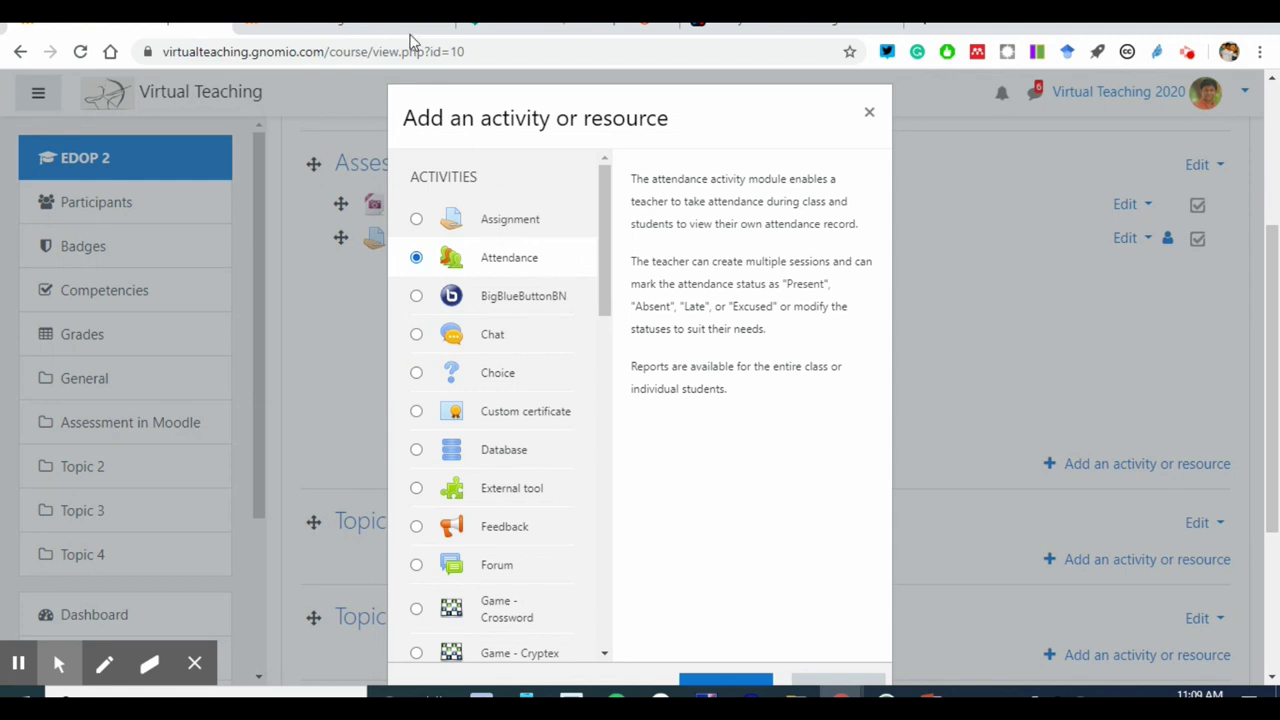
left_click(565, 20)
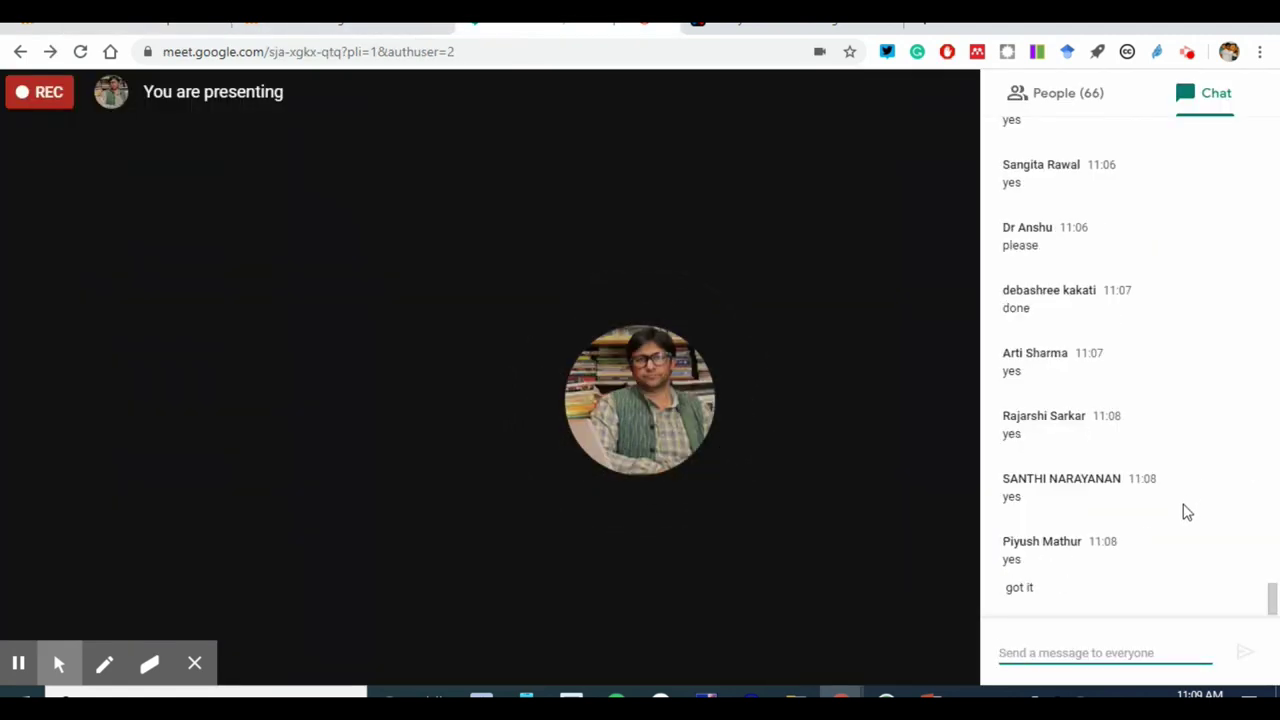
scroll(1071, 474, "up", 3)
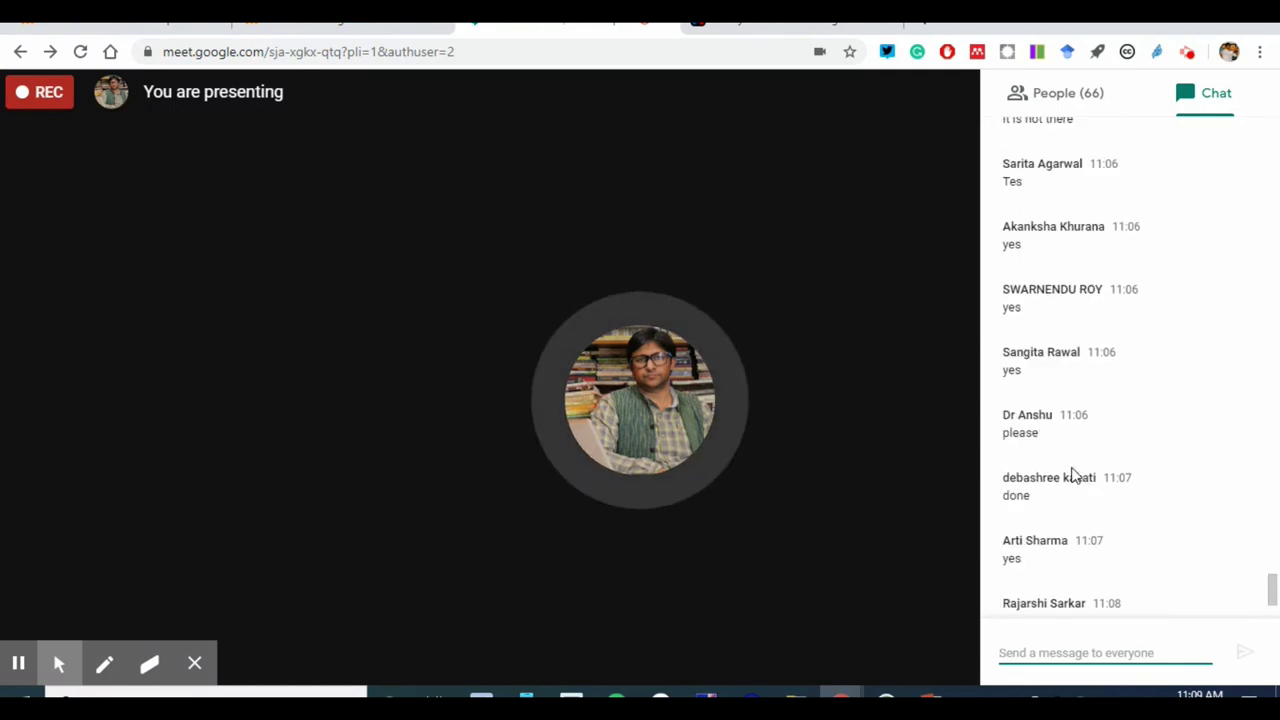
left_click(120, 18)
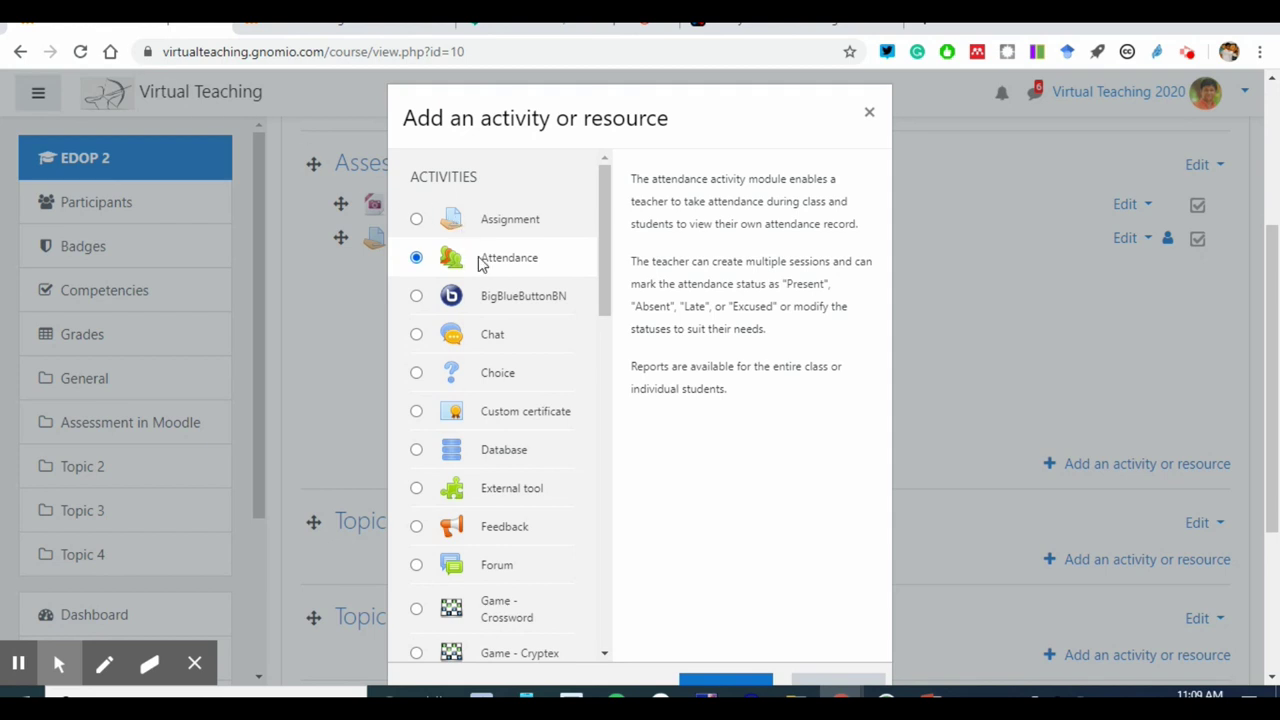
Step: Add the selected Attendance activity to open its new-activity settings form
scroll(740, 486, "down", 3)
left_click(724, 426)
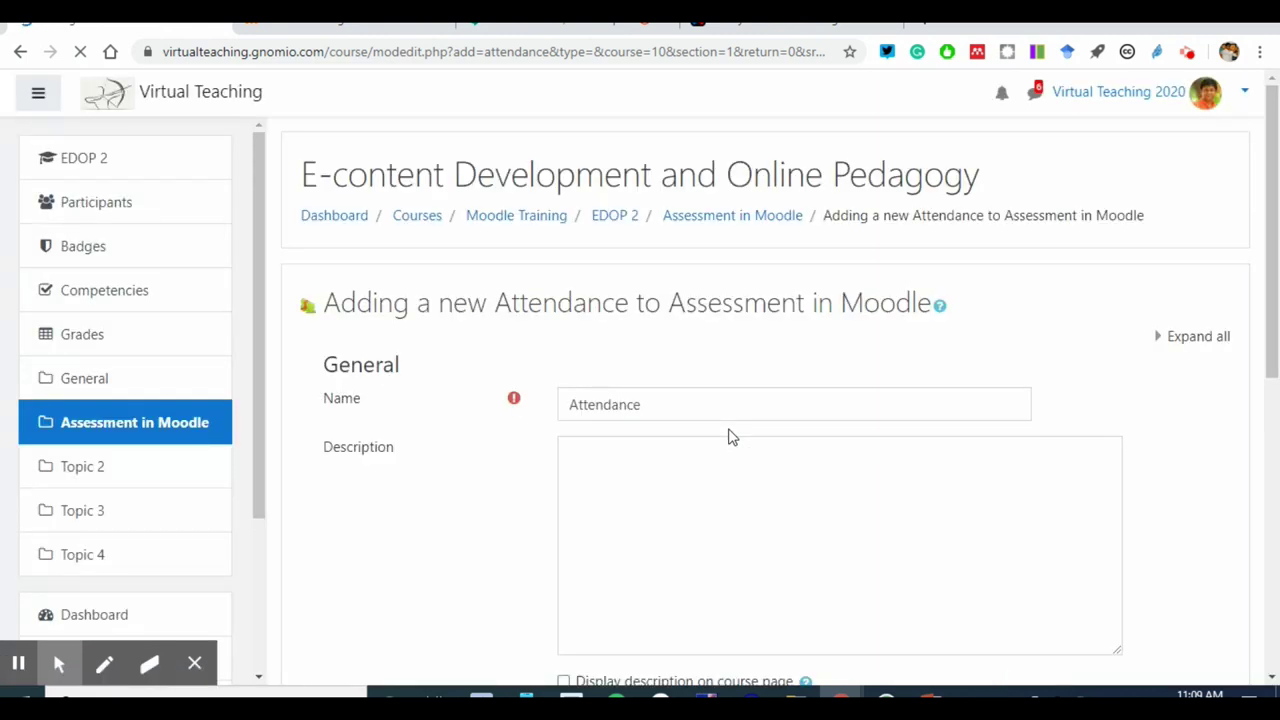
Step: Set the activity name to 'Attendance for English III'
left_click(696, 410)
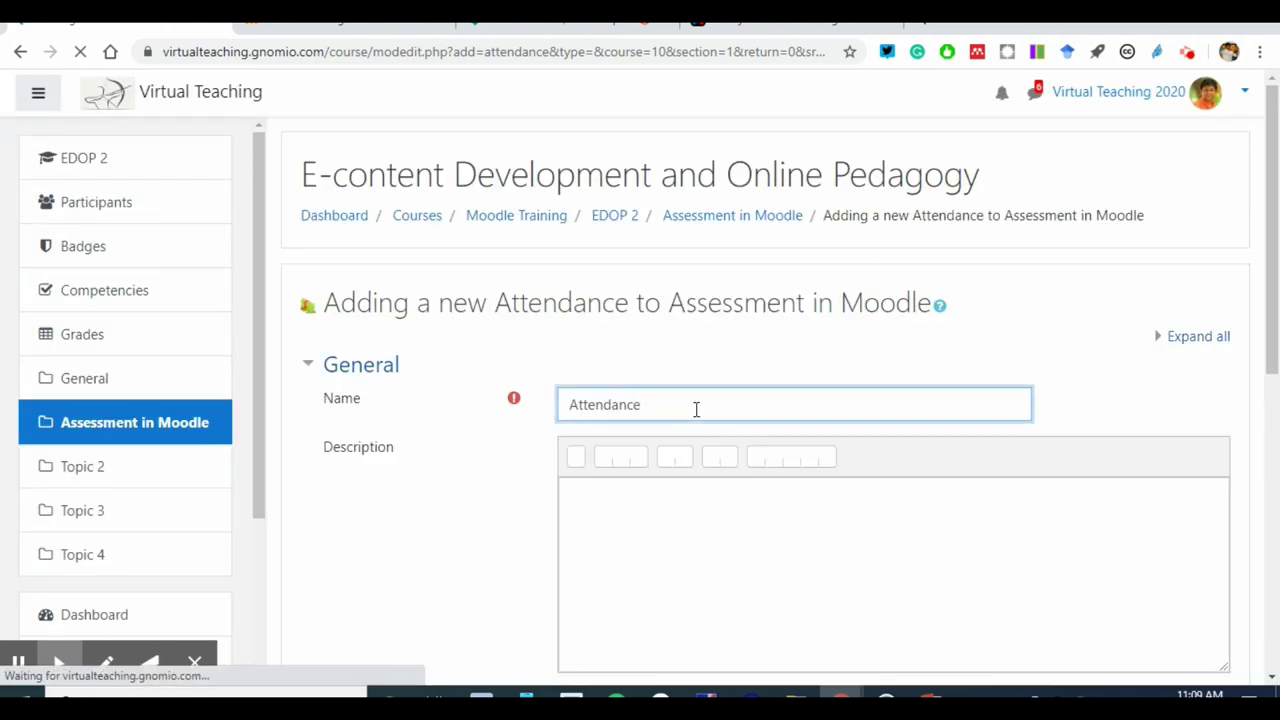
scroll(694, 417, "down", 6)
scroll(666, 366, "up", 5)
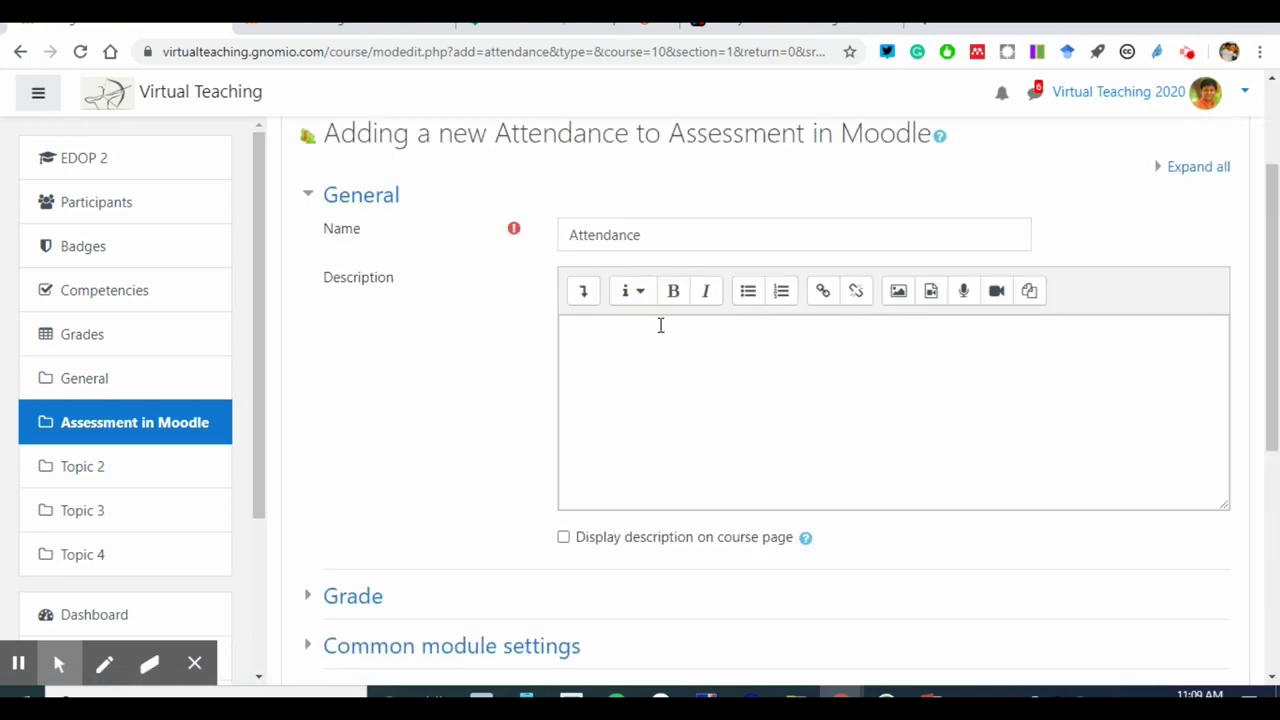
left_click(663, 234)
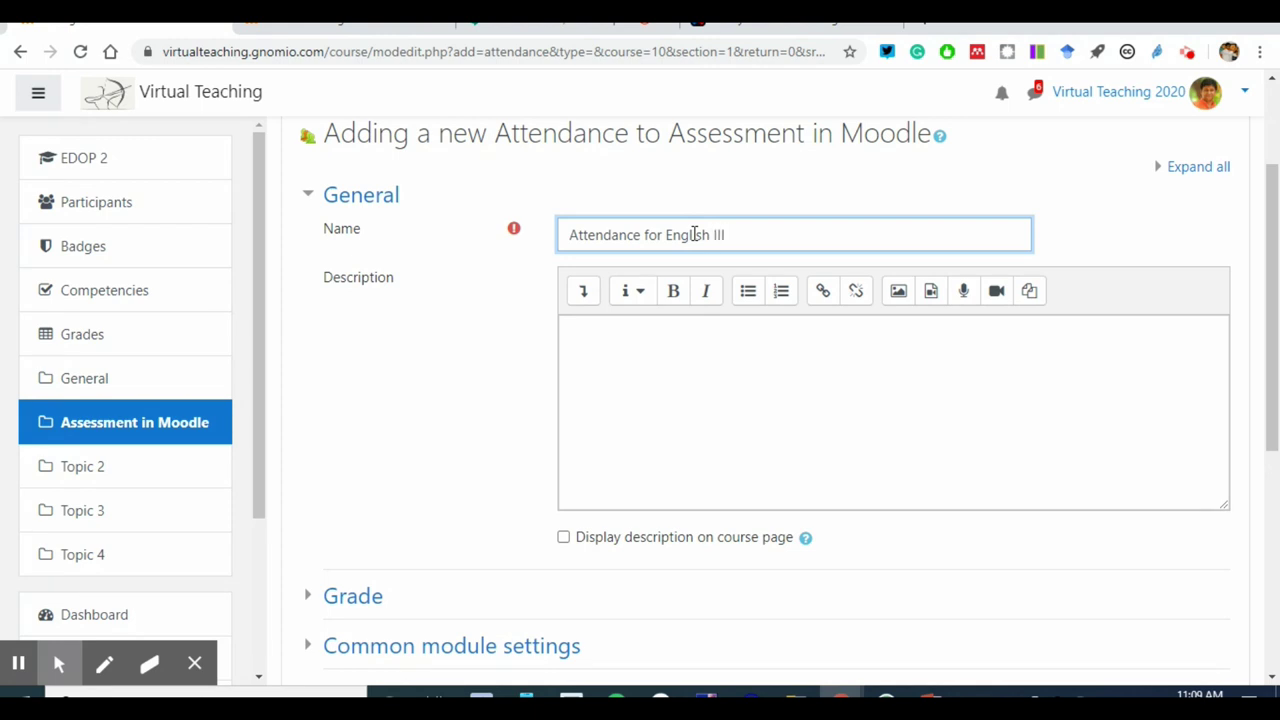
triple_click(740, 243)
key("ctrl+v")
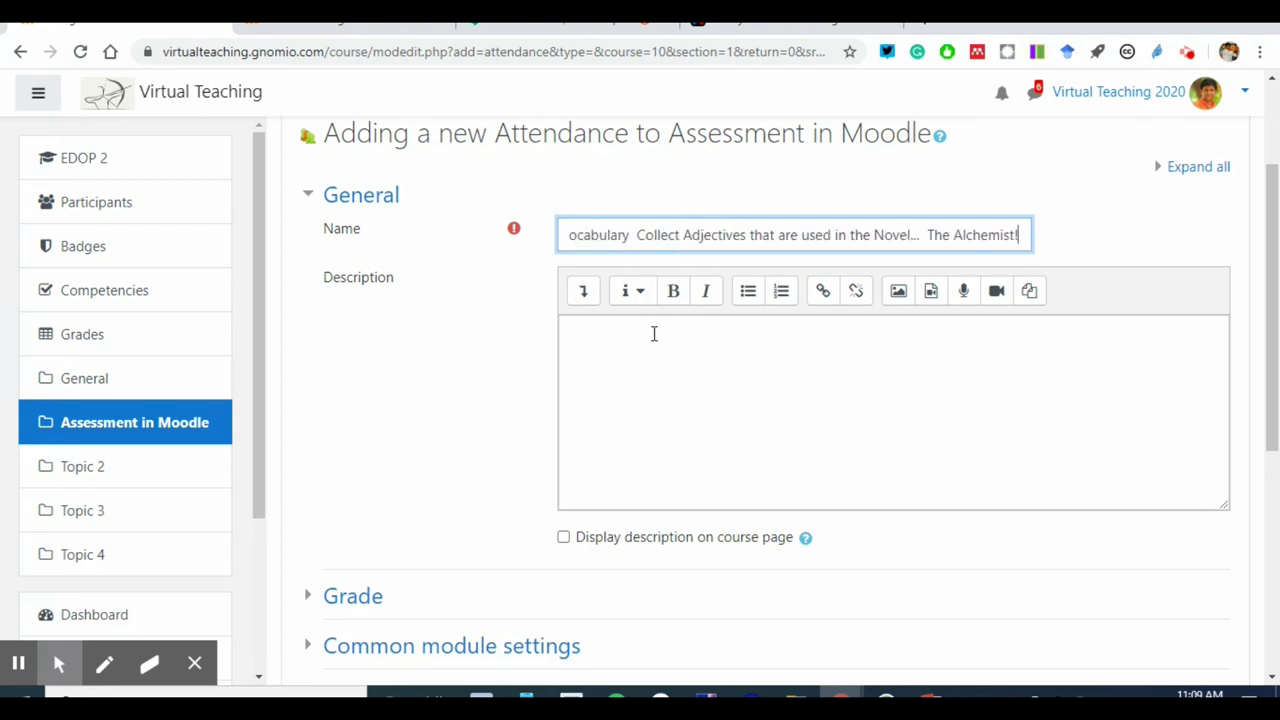
key("ctrl+z")
key("ctrl+c")
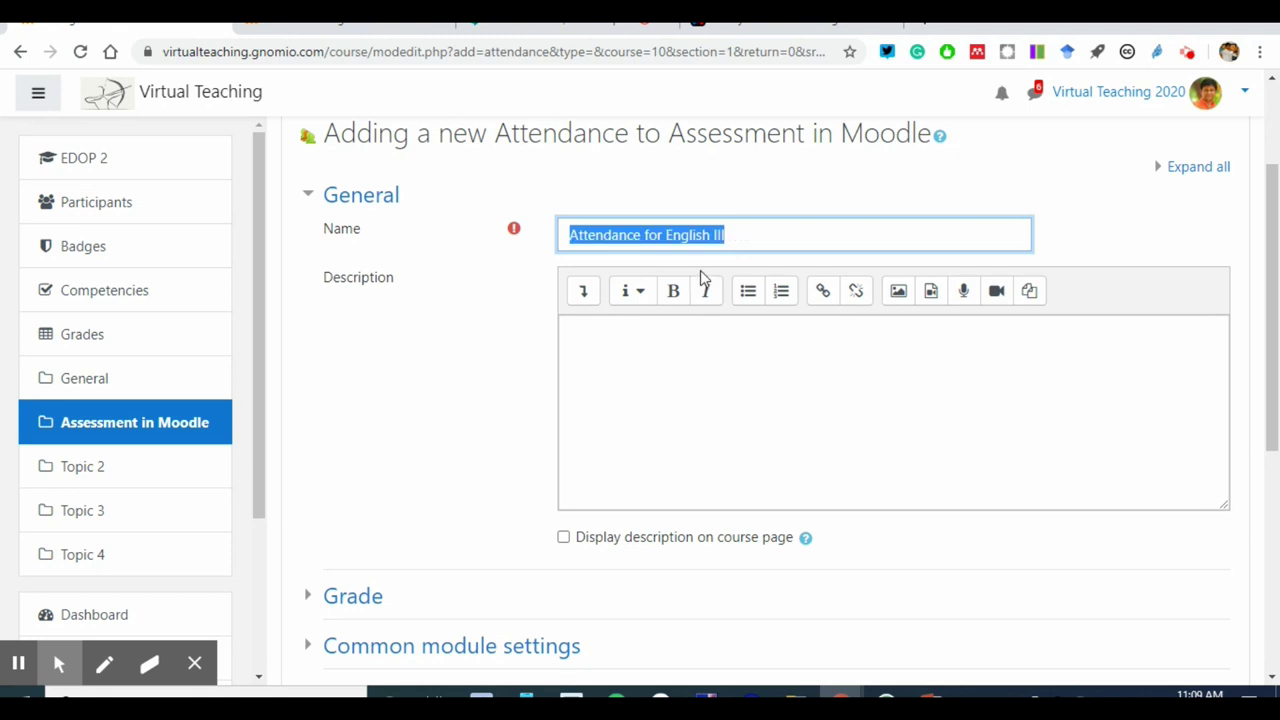
Step: Write the description as 'Attendance for English III for' followed by the teacher's name
left_click(626, 349)
key("ctrl+v")
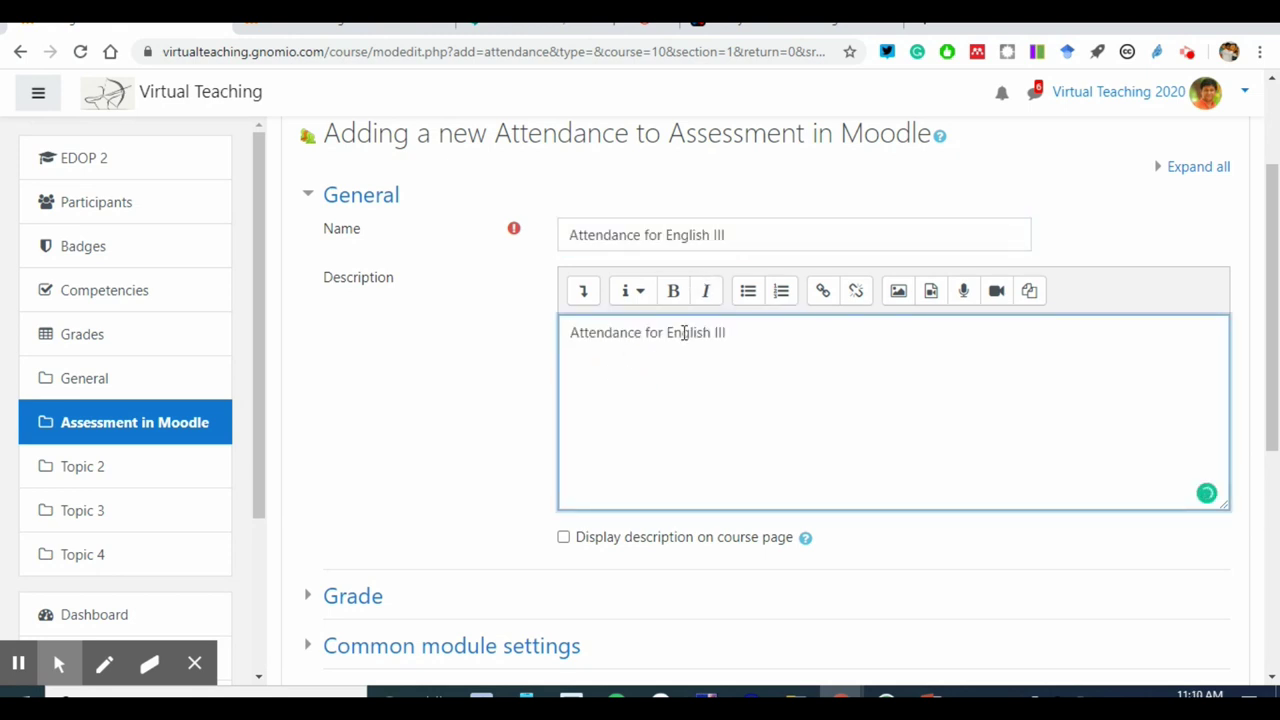
type("for Parveen Kumar")
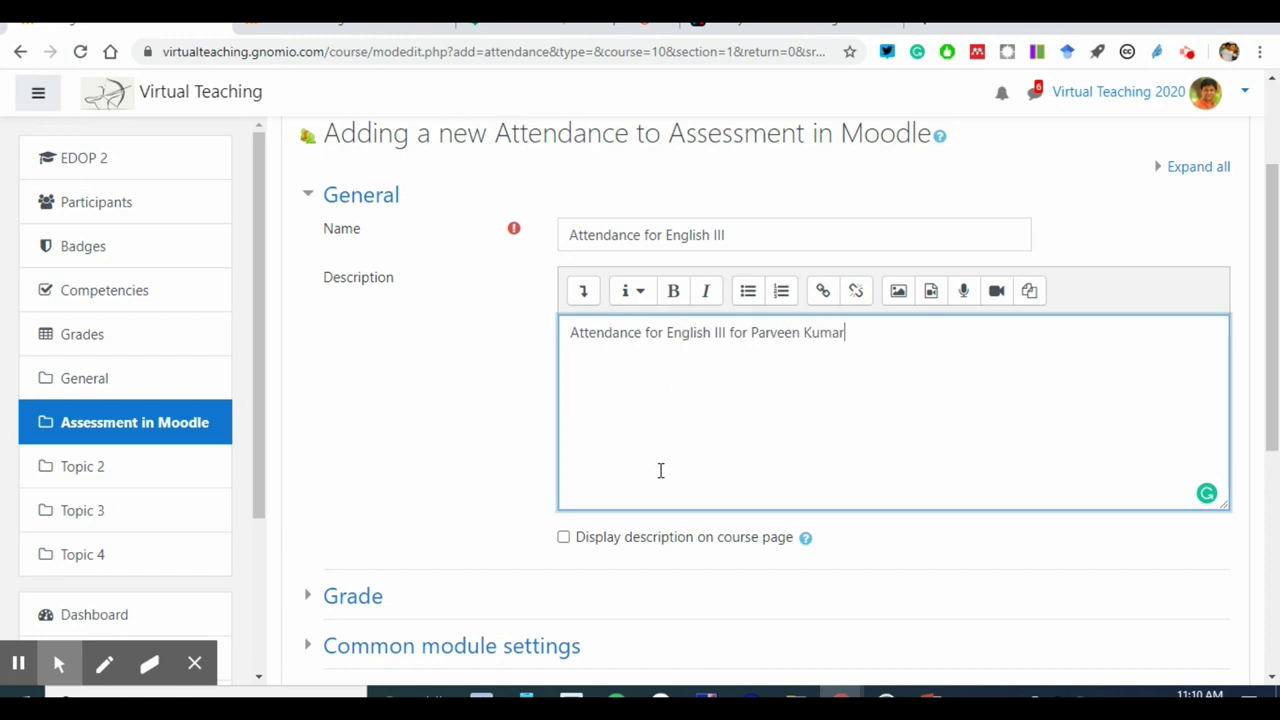
scroll(371, 531, "down", 2)
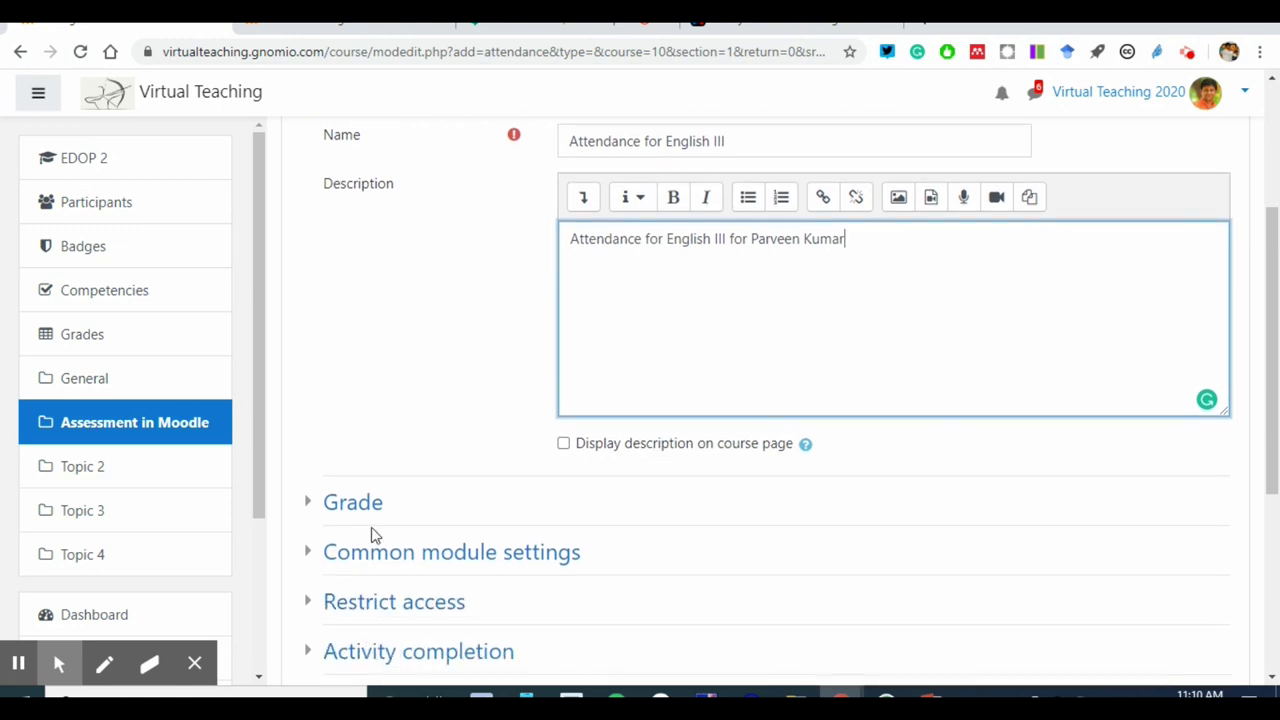
Step: Add then delete a Date restriction, leaving access unrestricted, and open Site home in the other tab
scroll(406, 549, "down", 2)
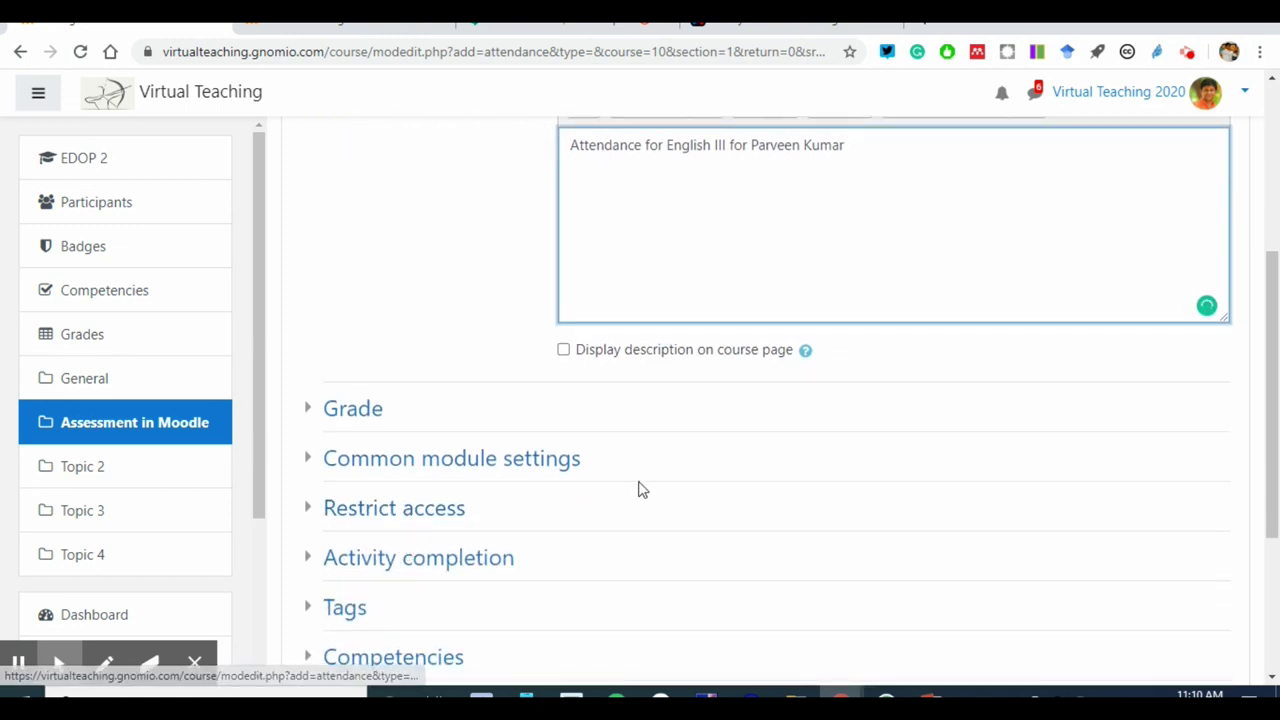
scroll(630, 483, "down", 2)
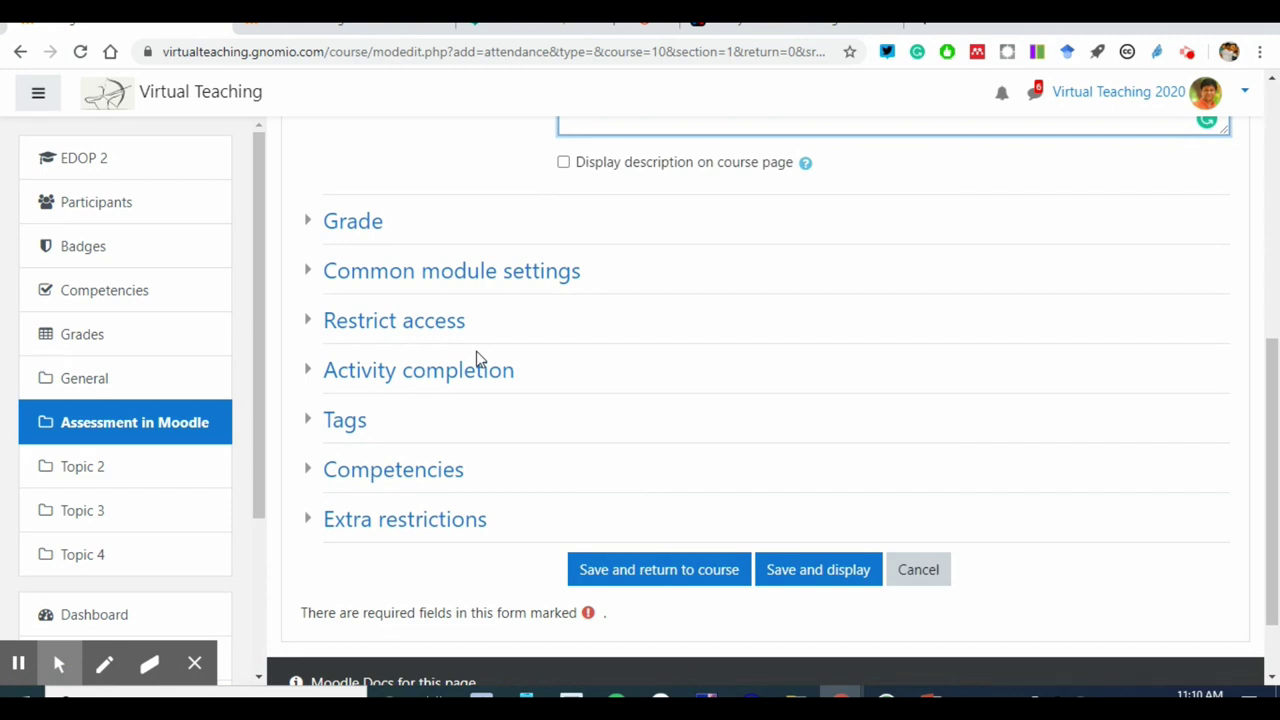
left_click(307, 322)
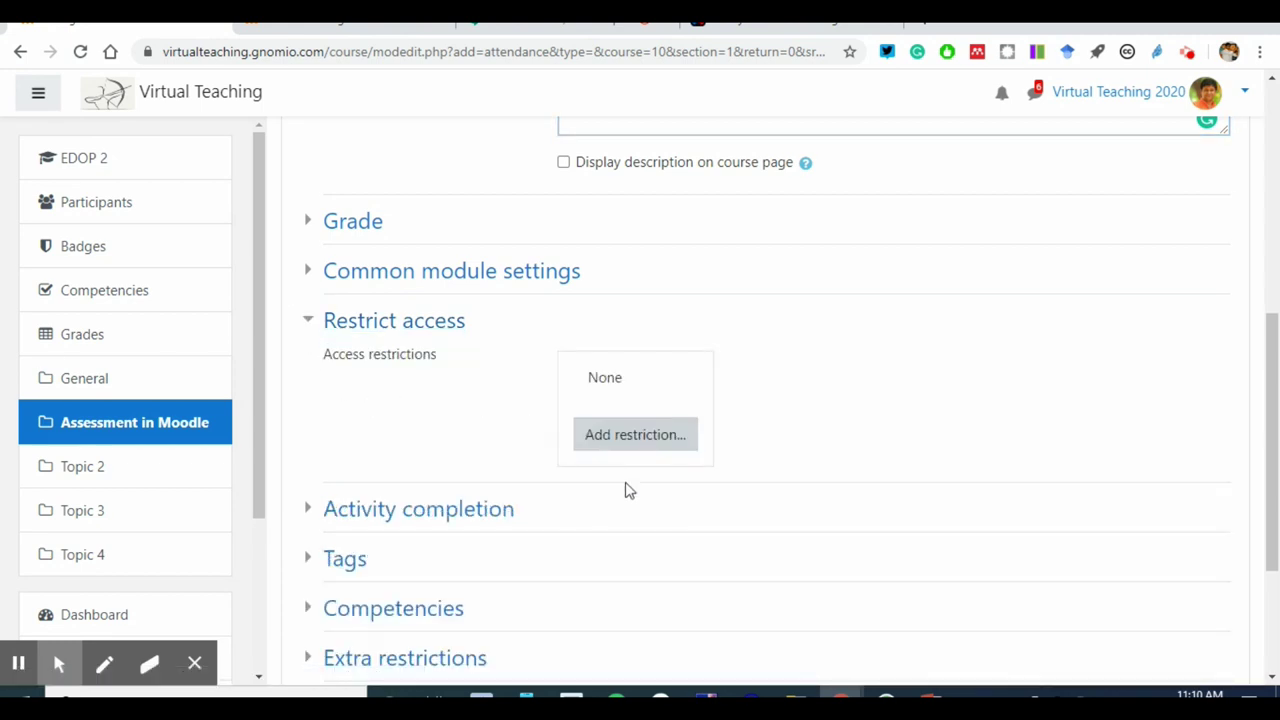
left_click(620, 436)
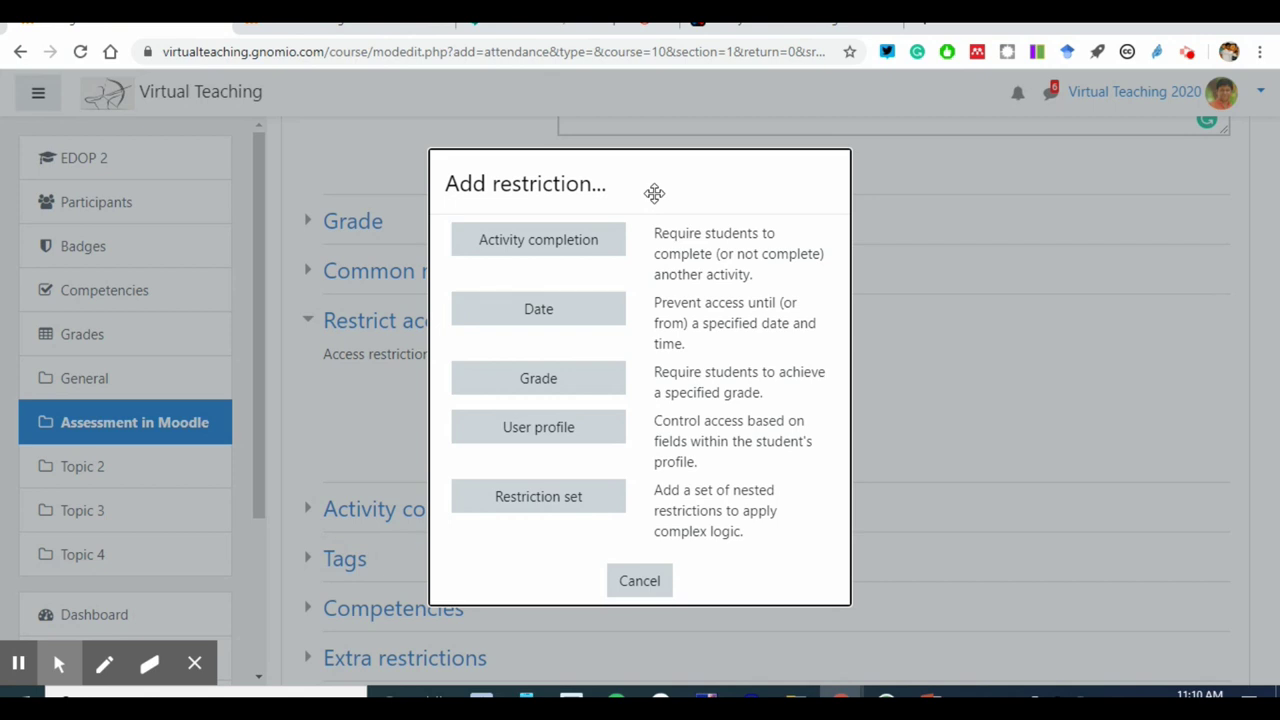
left_click(572, 312)
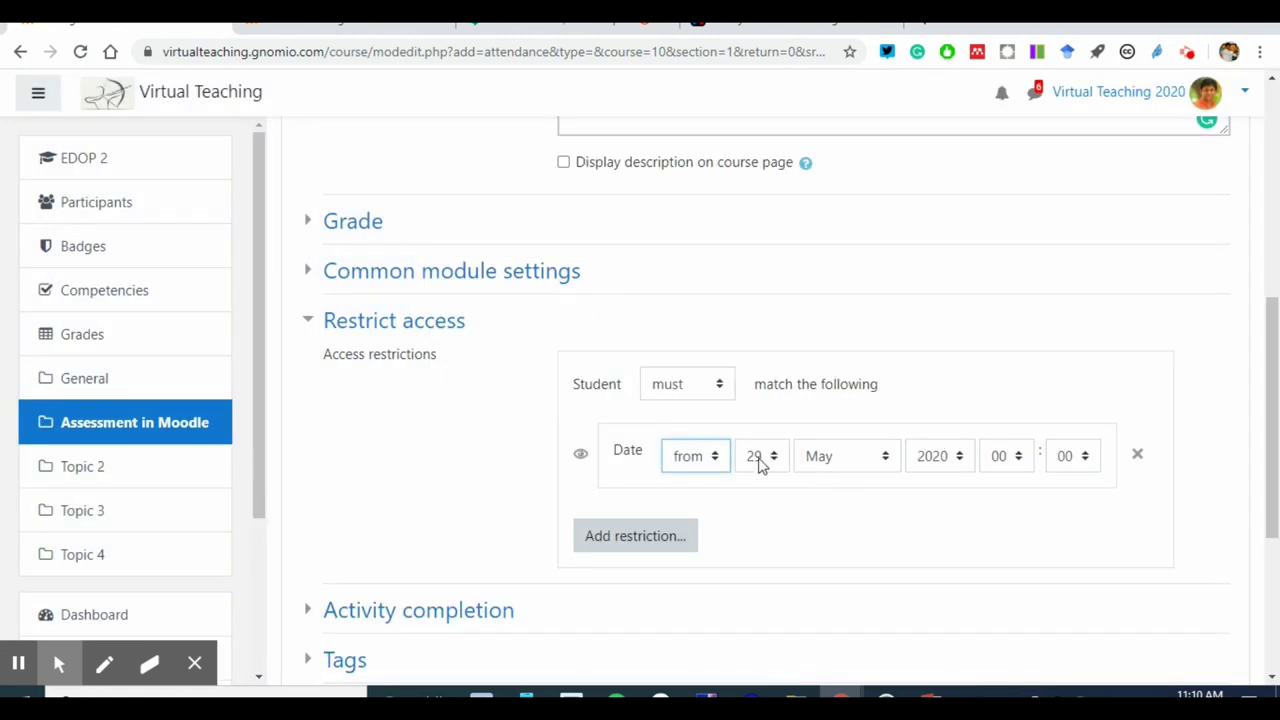
left_click(1138, 456)
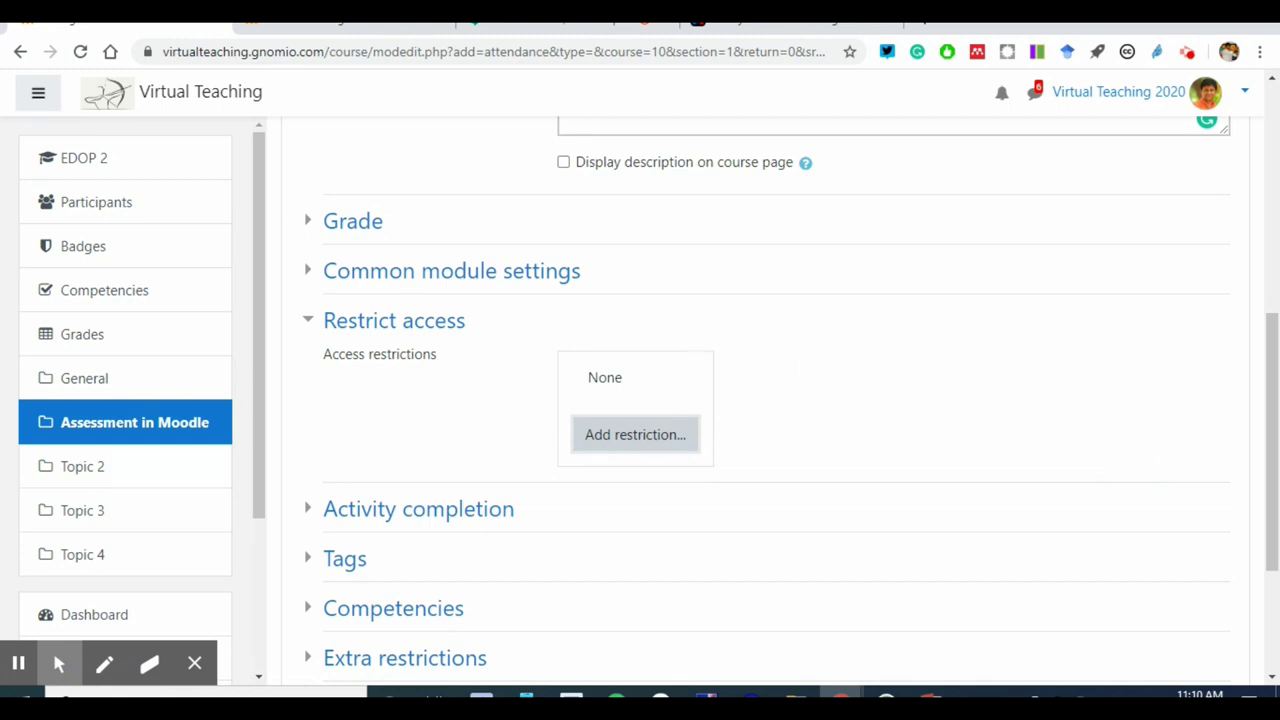
left_click(340, 12)
left_click(100, 200)
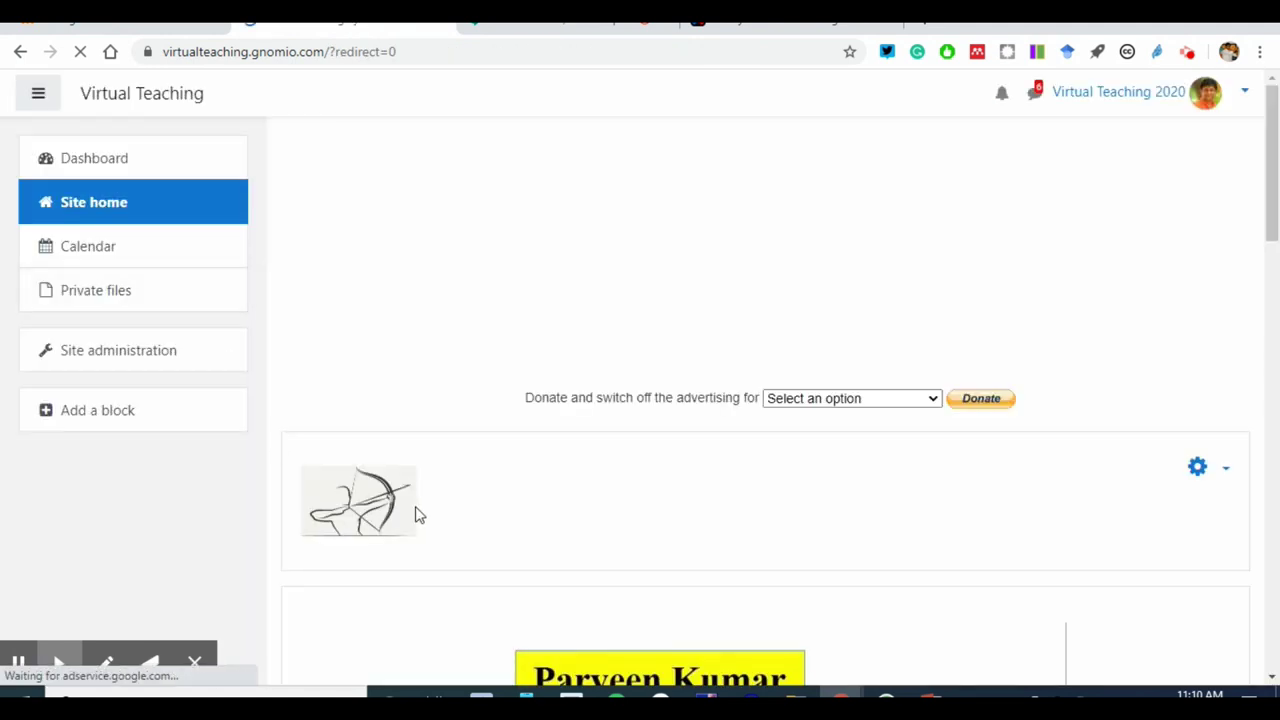
Step: Open 'E-content Development and Online Pedagogy' from Available courses on Site home
scroll(523, 506, "down", 2)
scroll(521, 497, "down", 4)
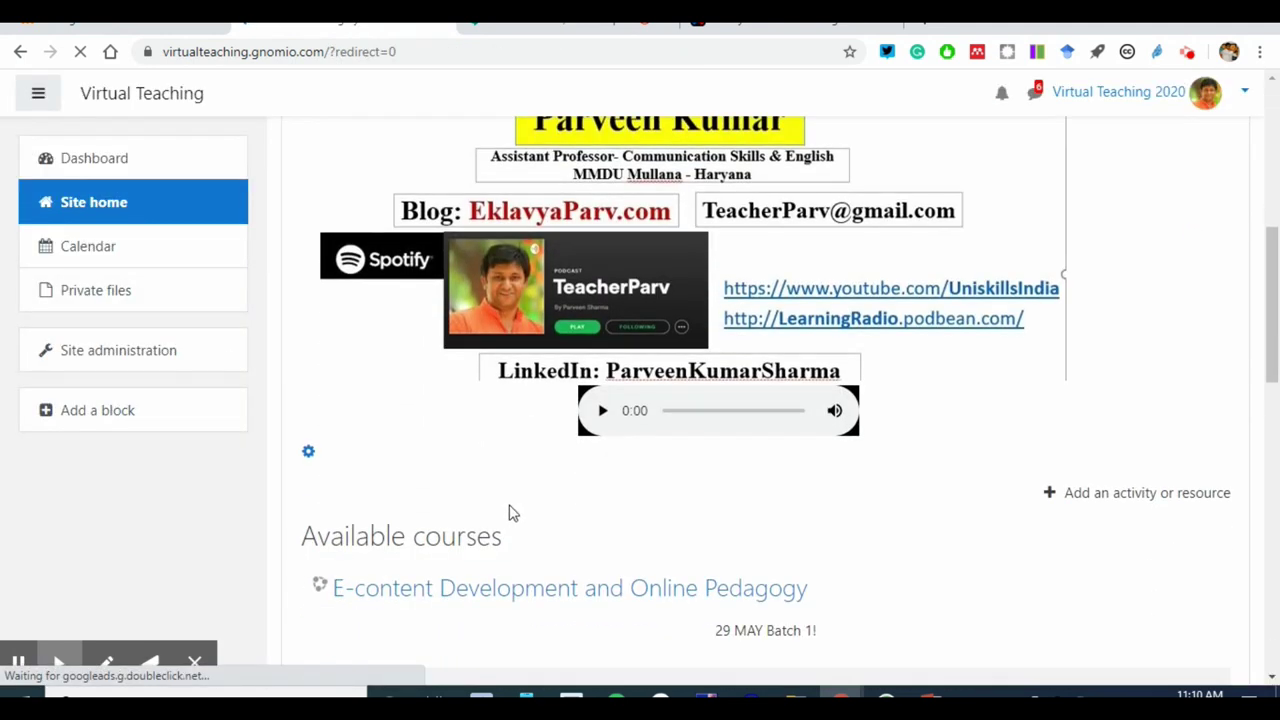
left_click(527, 590)
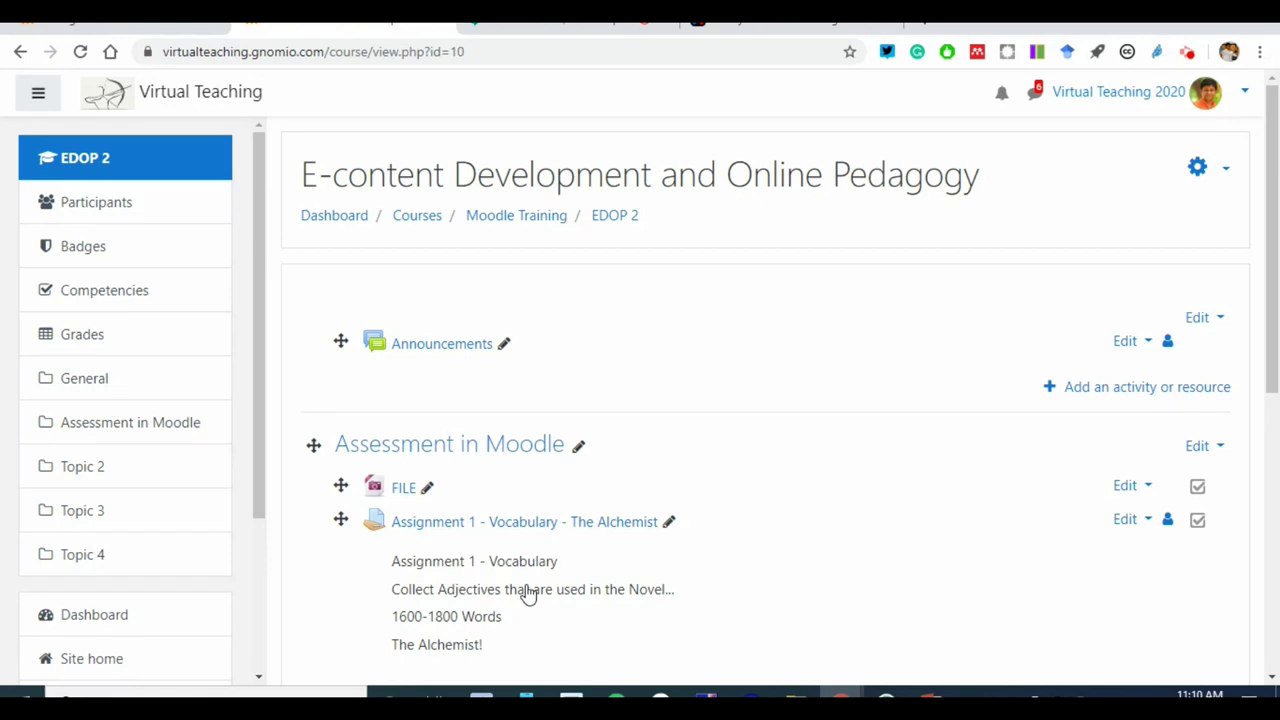
scroll(528, 594, "down", 1)
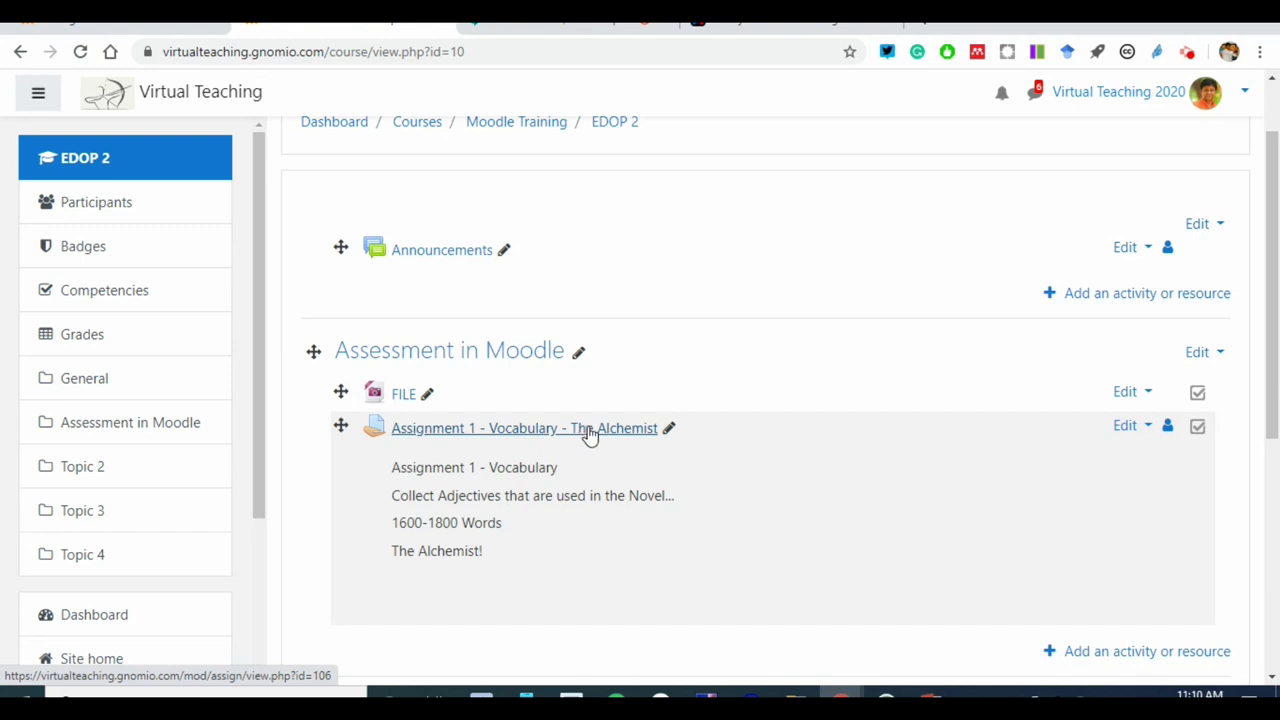
Step: Open Assignment 1 - Vocabulary - The Alchemist's settings and add a Date access restriction
left_click(1140, 432)
left_click(1095, 462)
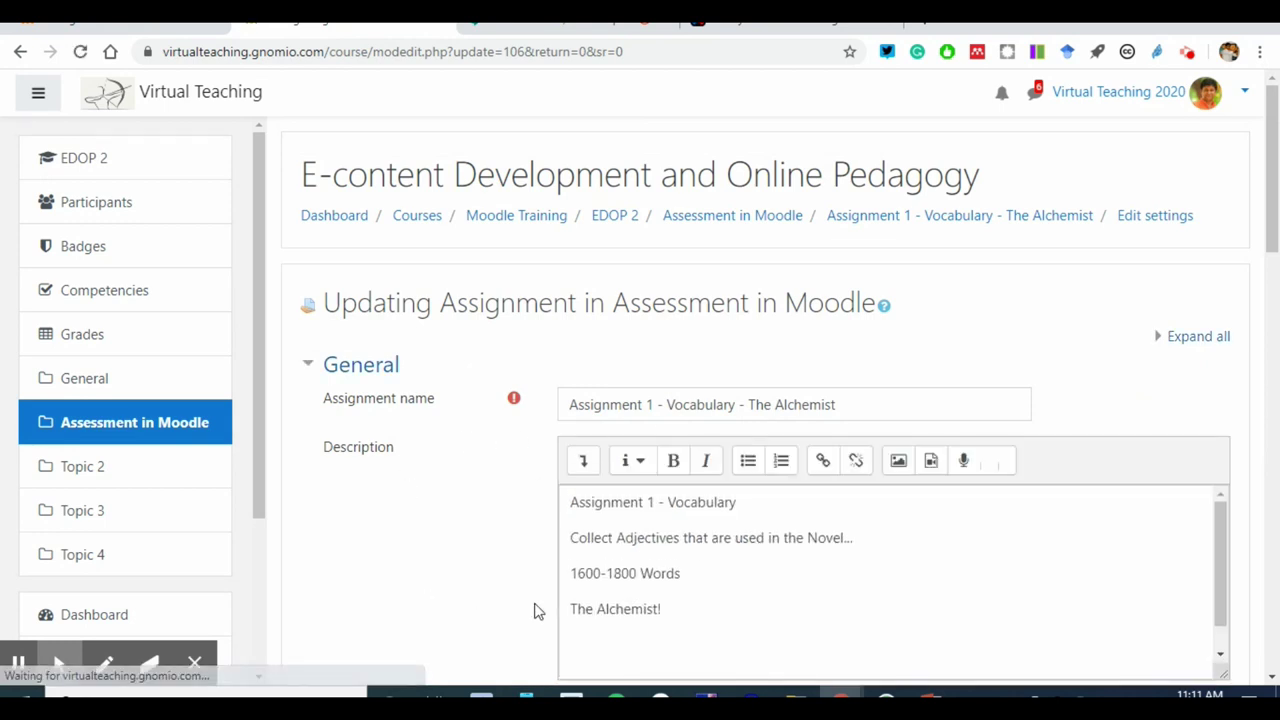
scroll(537, 611, "down", 3)
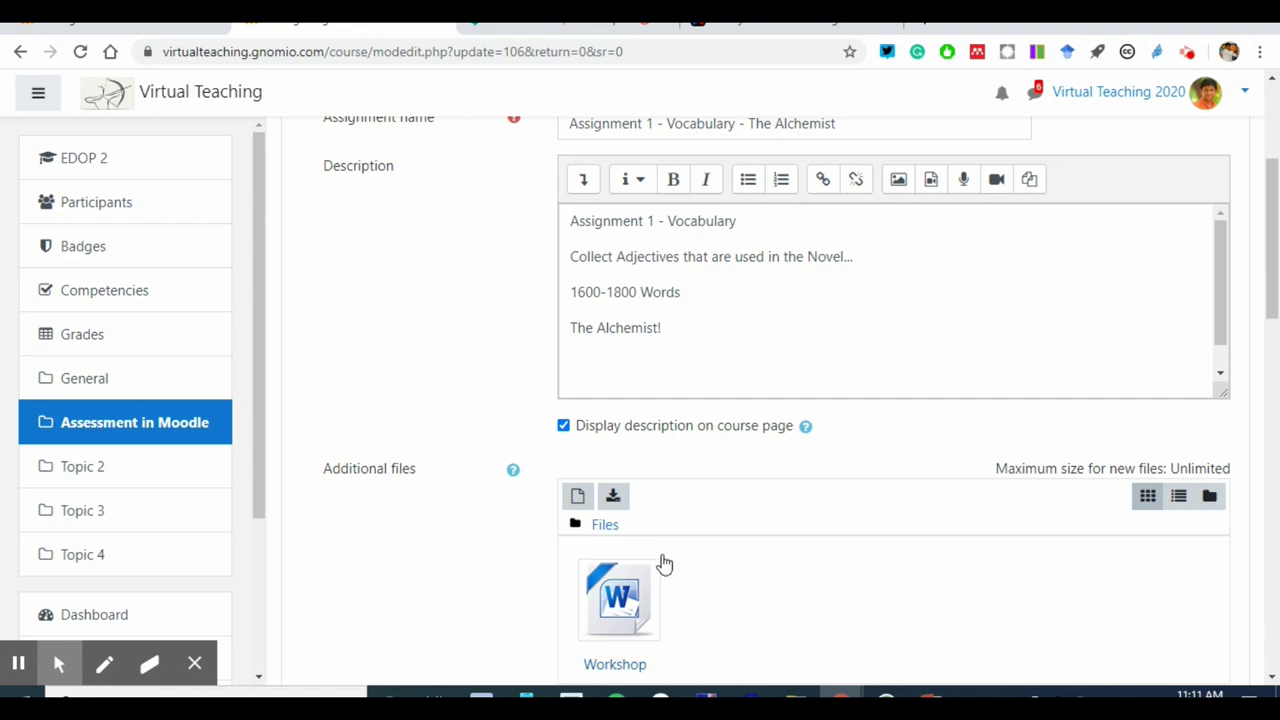
scroll(676, 483, "down", 1)
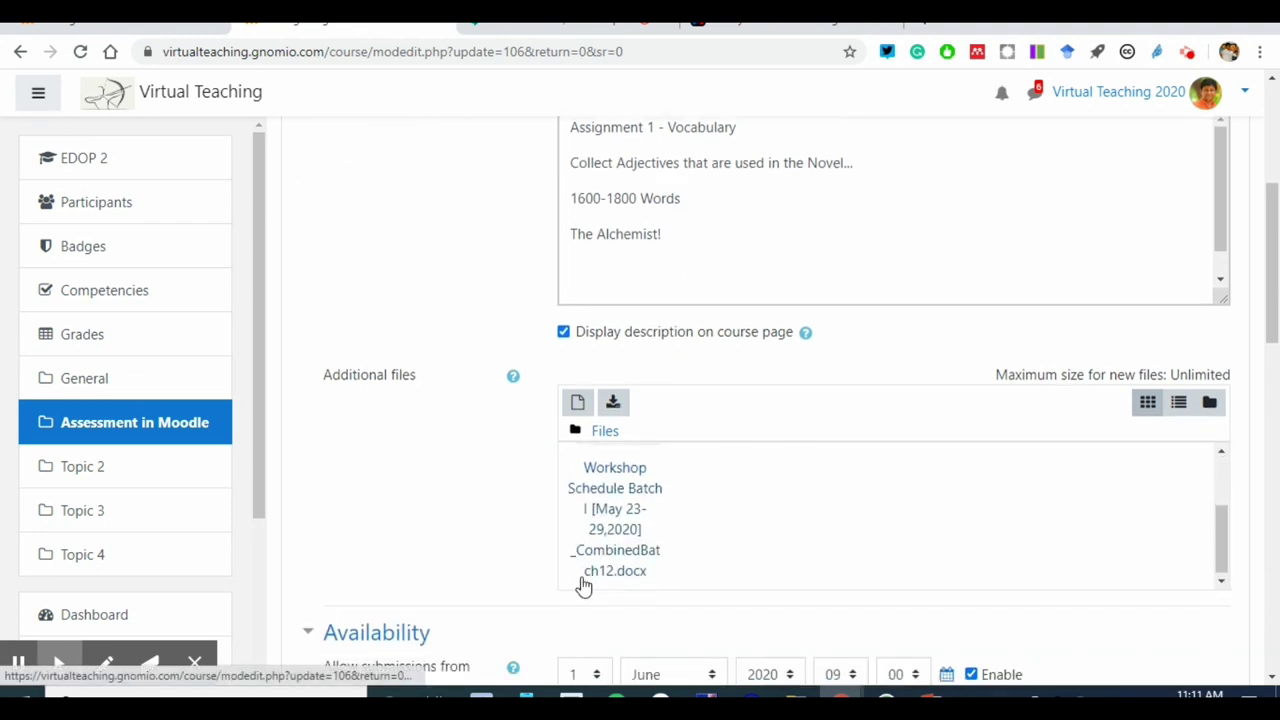
scroll(430, 505, "down", 10)
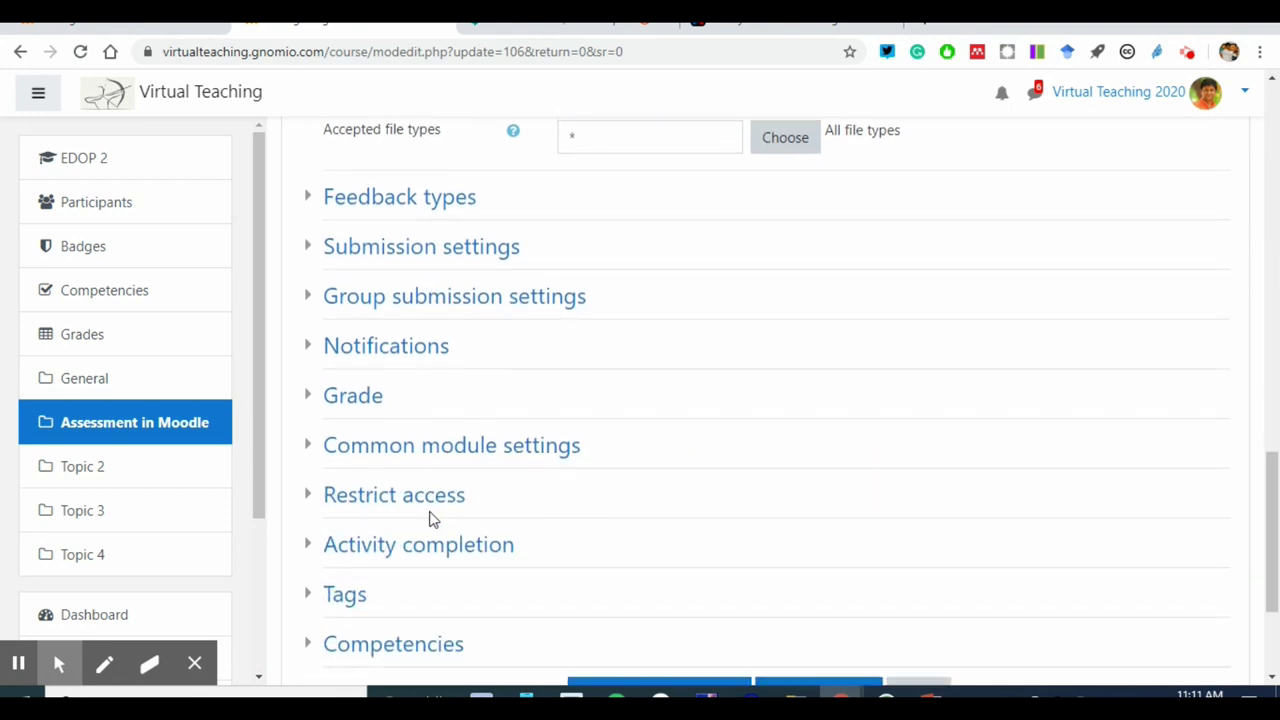
left_click(318, 497)
left_click(668, 612)
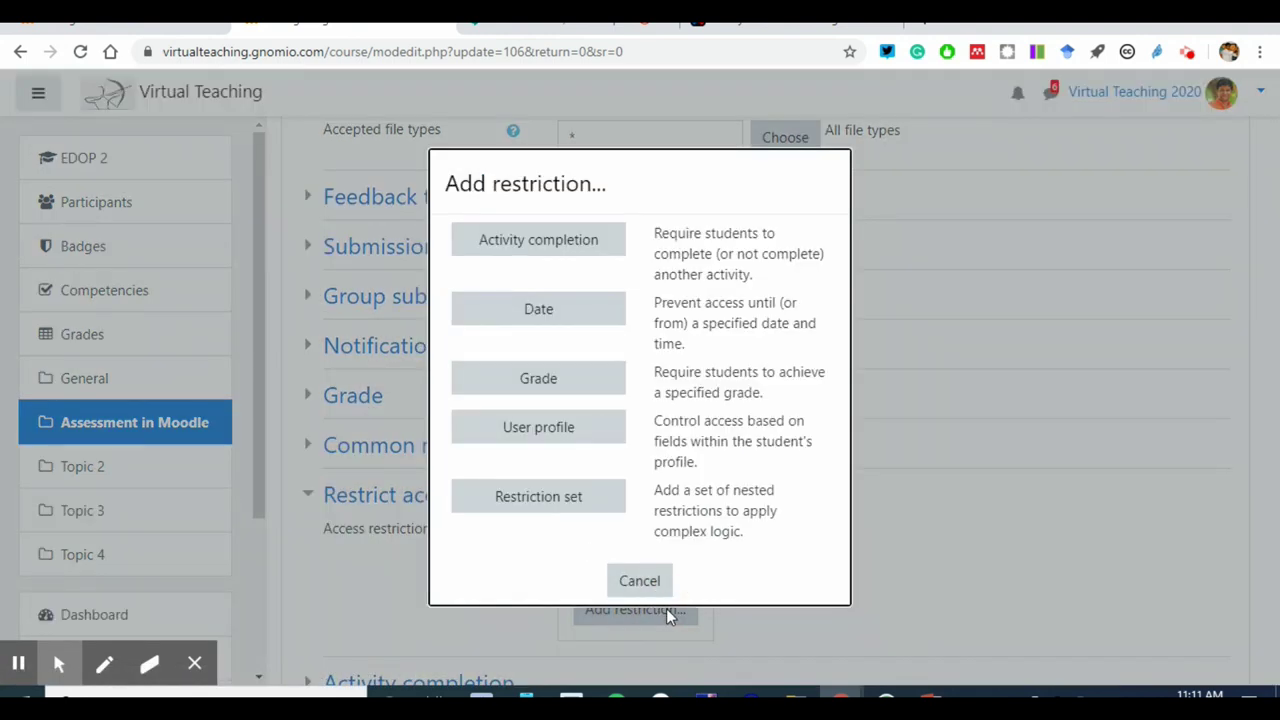
left_click(530, 312)
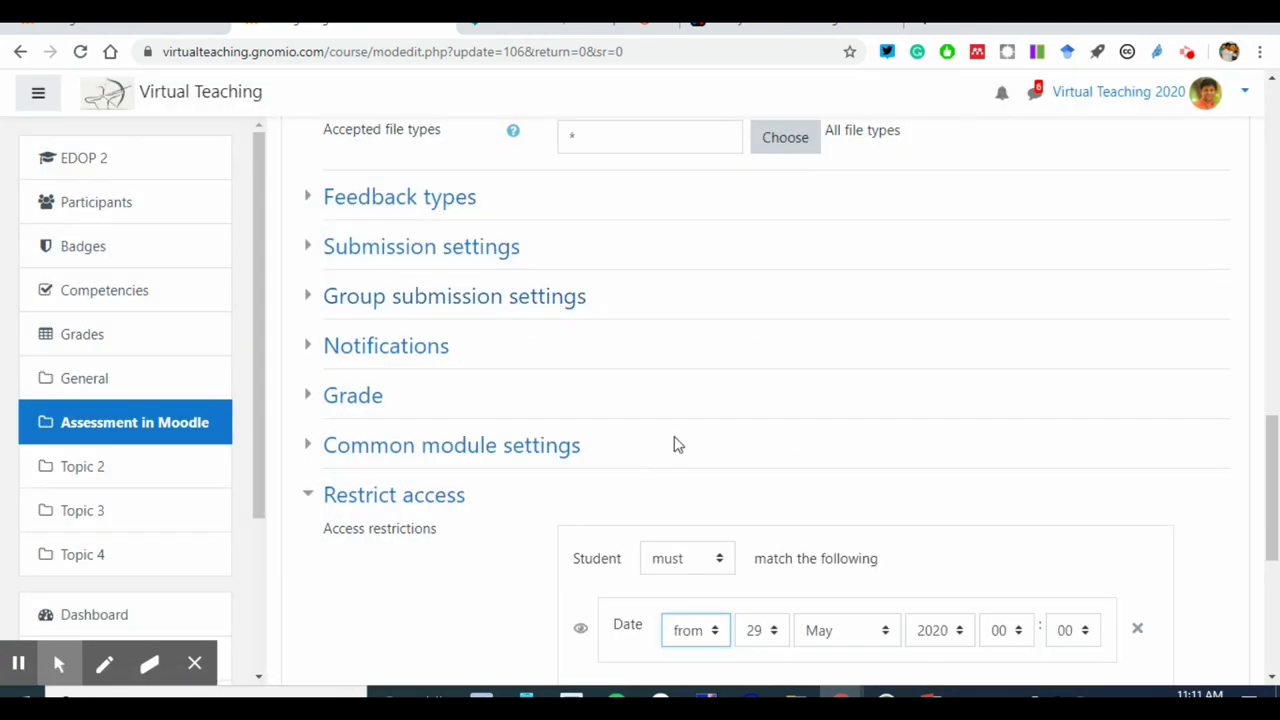
Step: Set the restriction to 'from 30 May 2020' and save, returning to the course
scroll(528, 364, "up", 10)
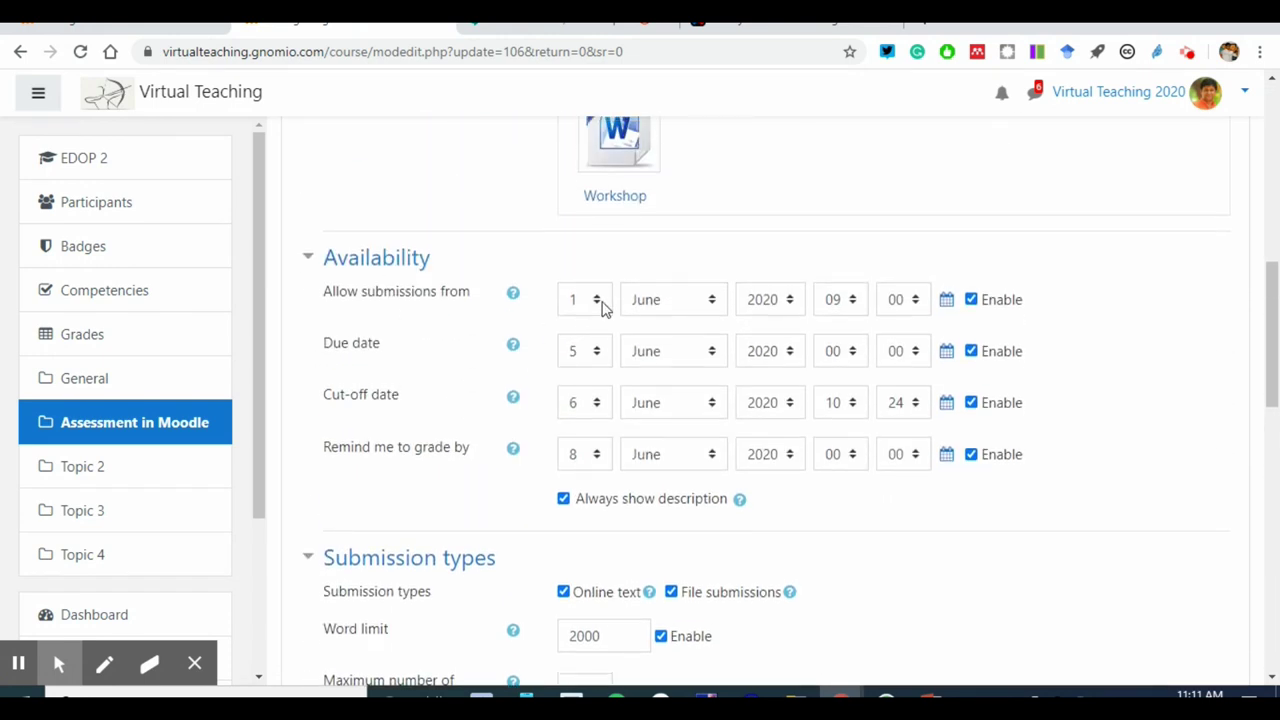
scroll(620, 420, "down", 8)
scroll(632, 483, "down", 1)
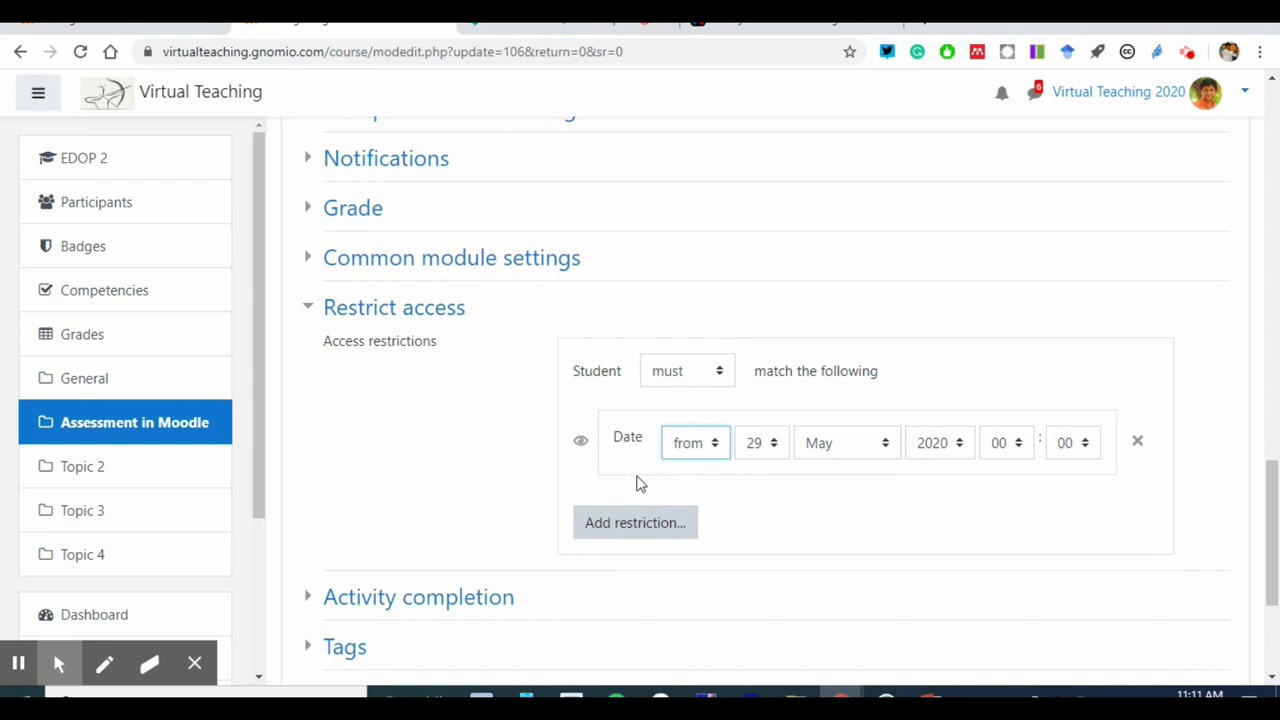
left_click(848, 442)
left_click(812, 297)
left_click(772, 442)
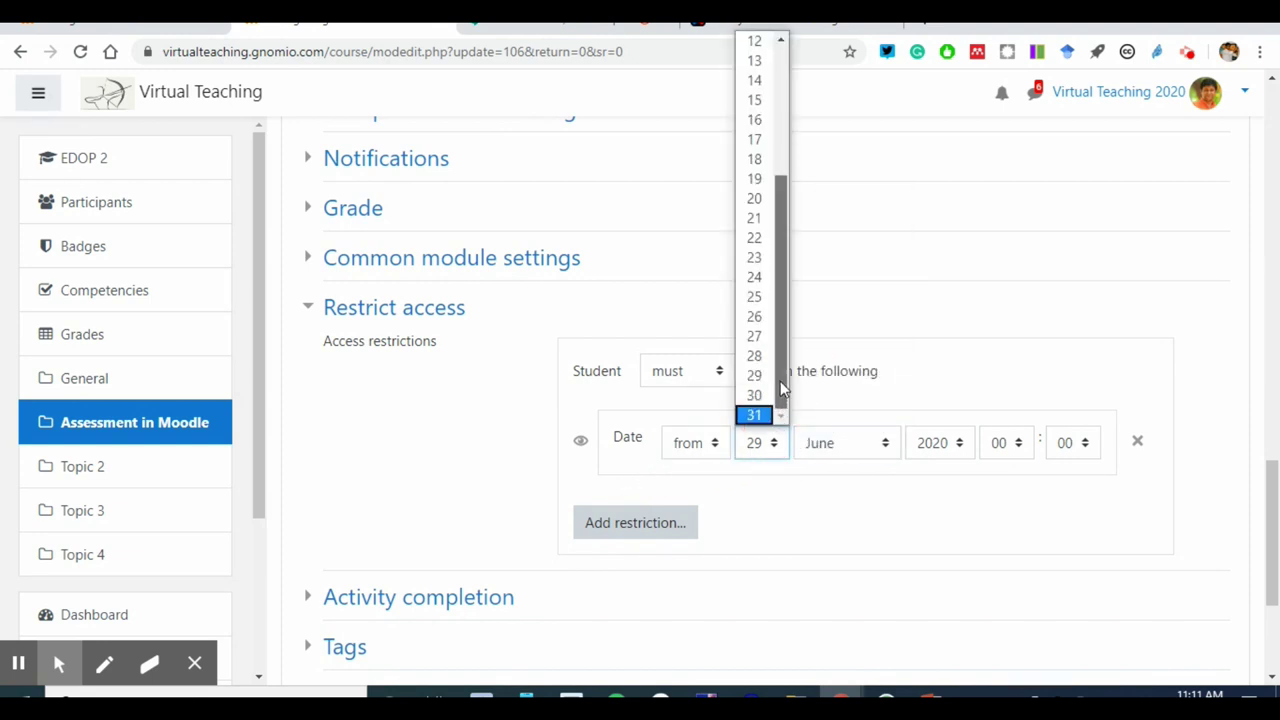
left_click(760, 418)
left_click(780, 519)
left_click(838, 448)
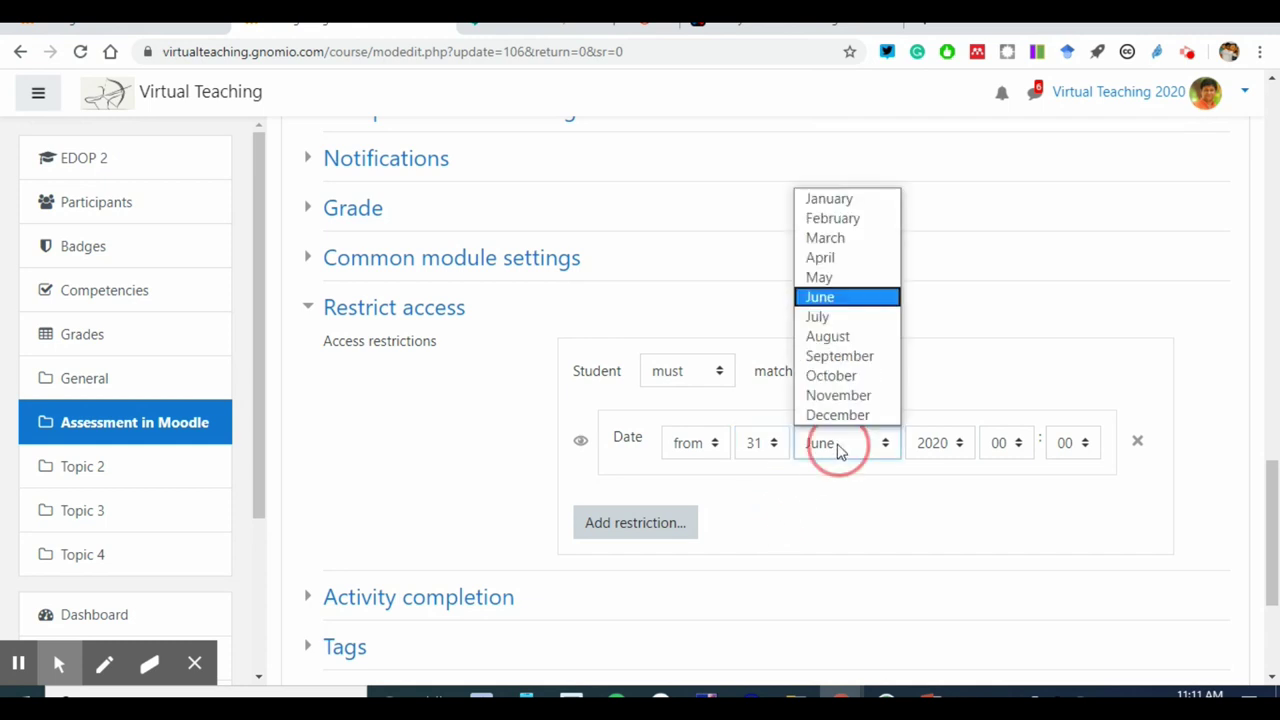
left_click(830, 280)
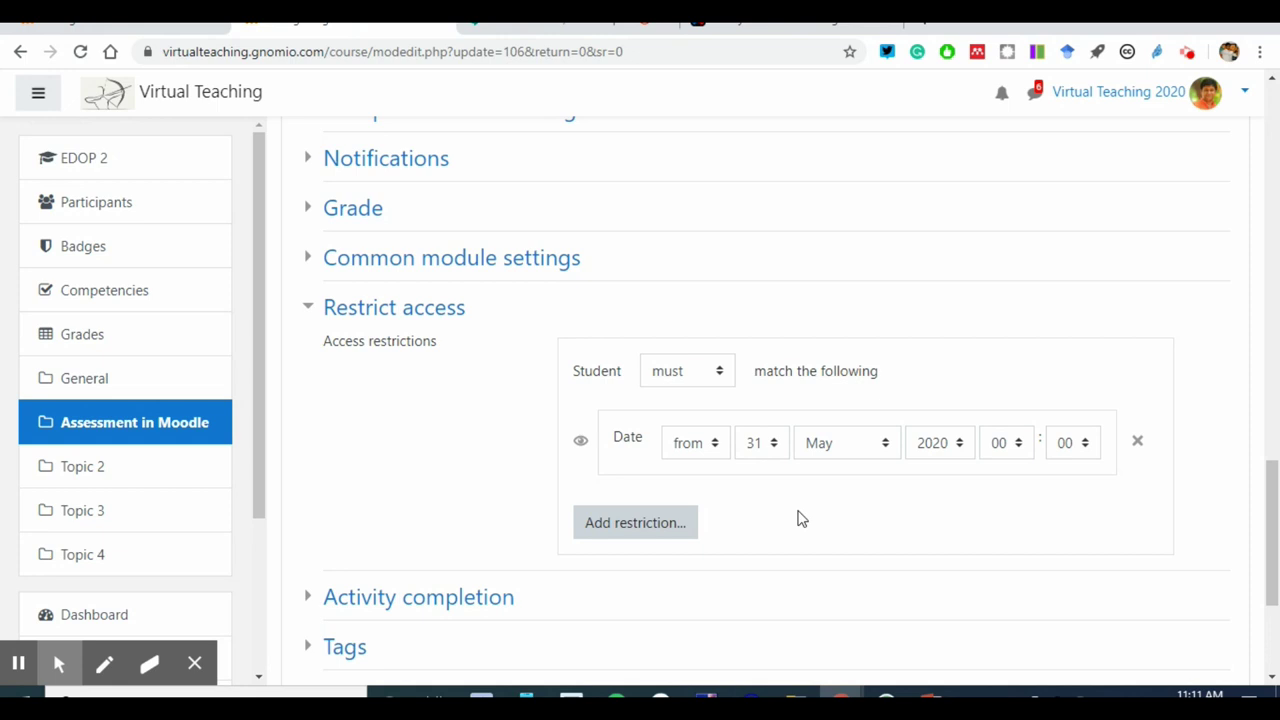
left_click(774, 443)
left_click(770, 399)
key("Up")
scroll(686, 463, "down", 3)
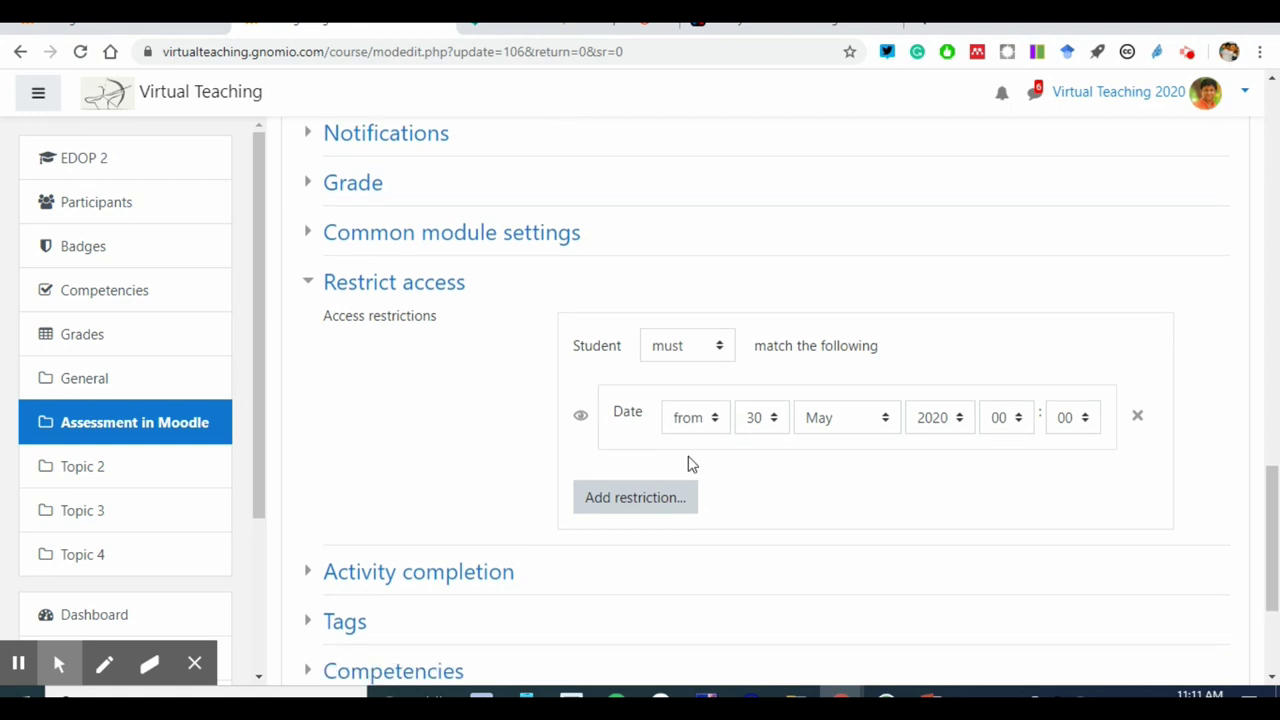
left_click(722, 490)
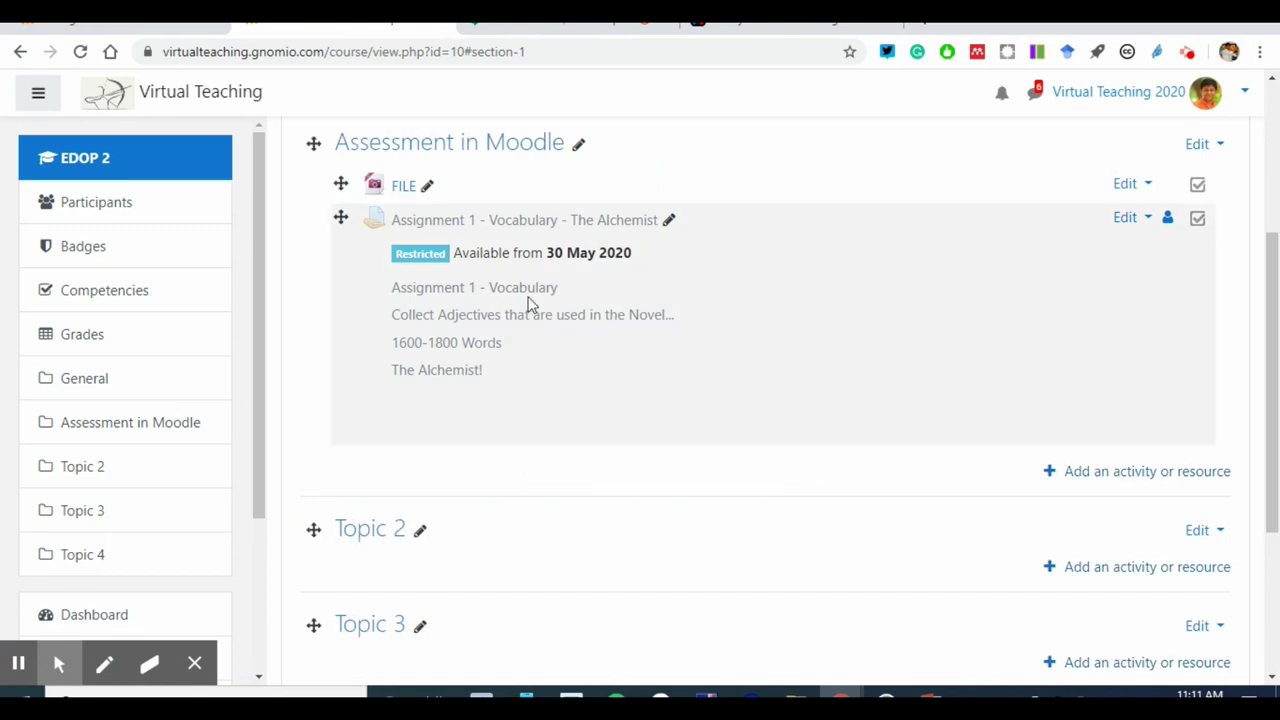
Step: Highlight the Assignment 1 description lines on the course page to review them
left_click_drag(500, 378, 386, 294)
triple_click(471, 318)
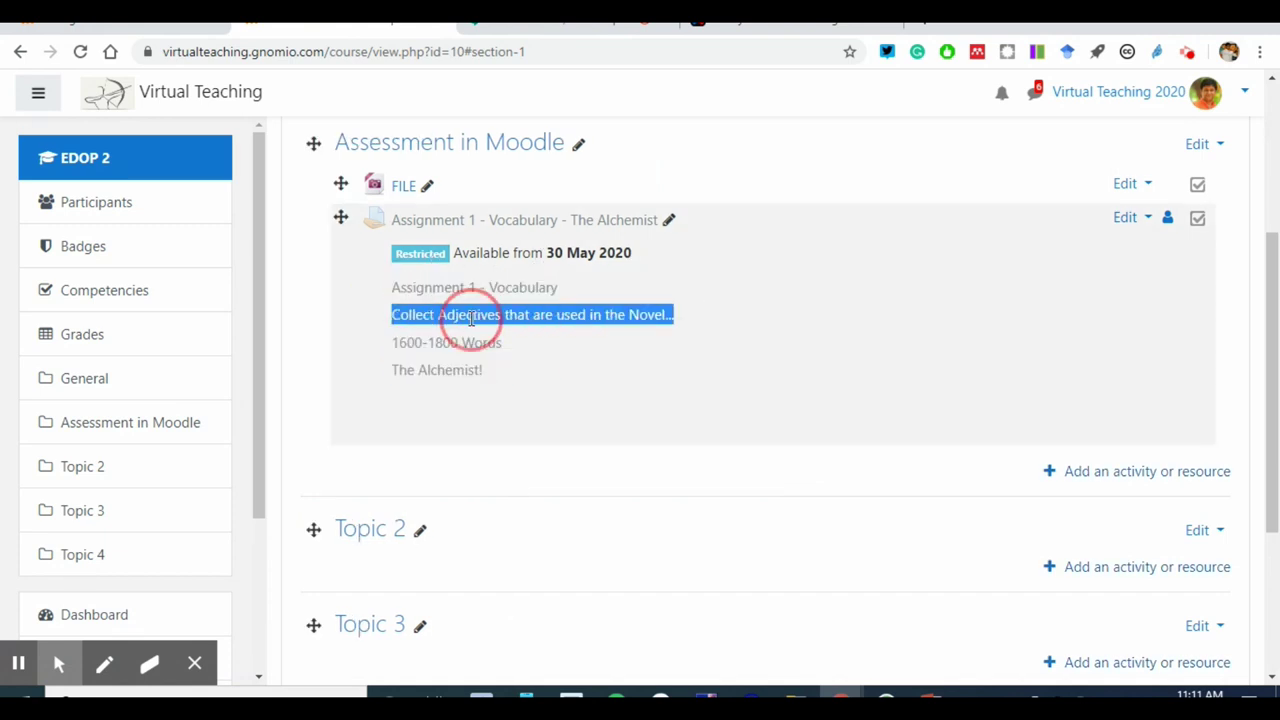
left_click(478, 378)
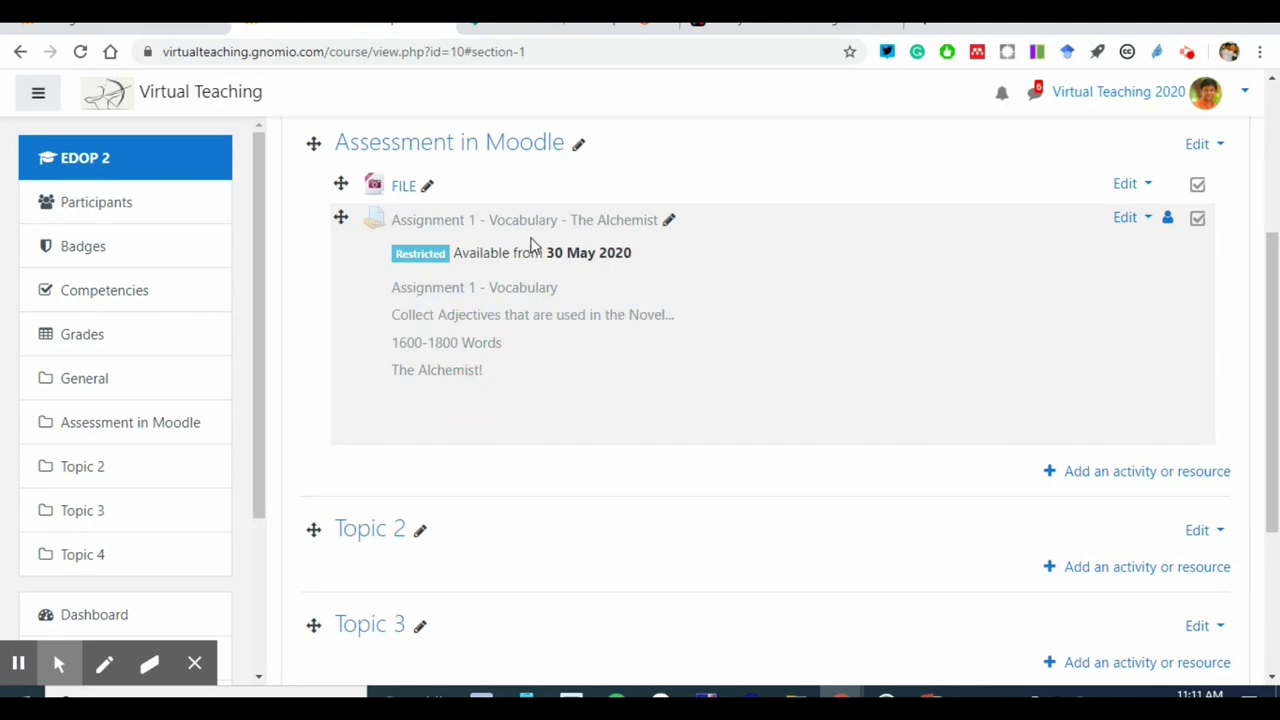
scroll(532, 228, "up", 3)
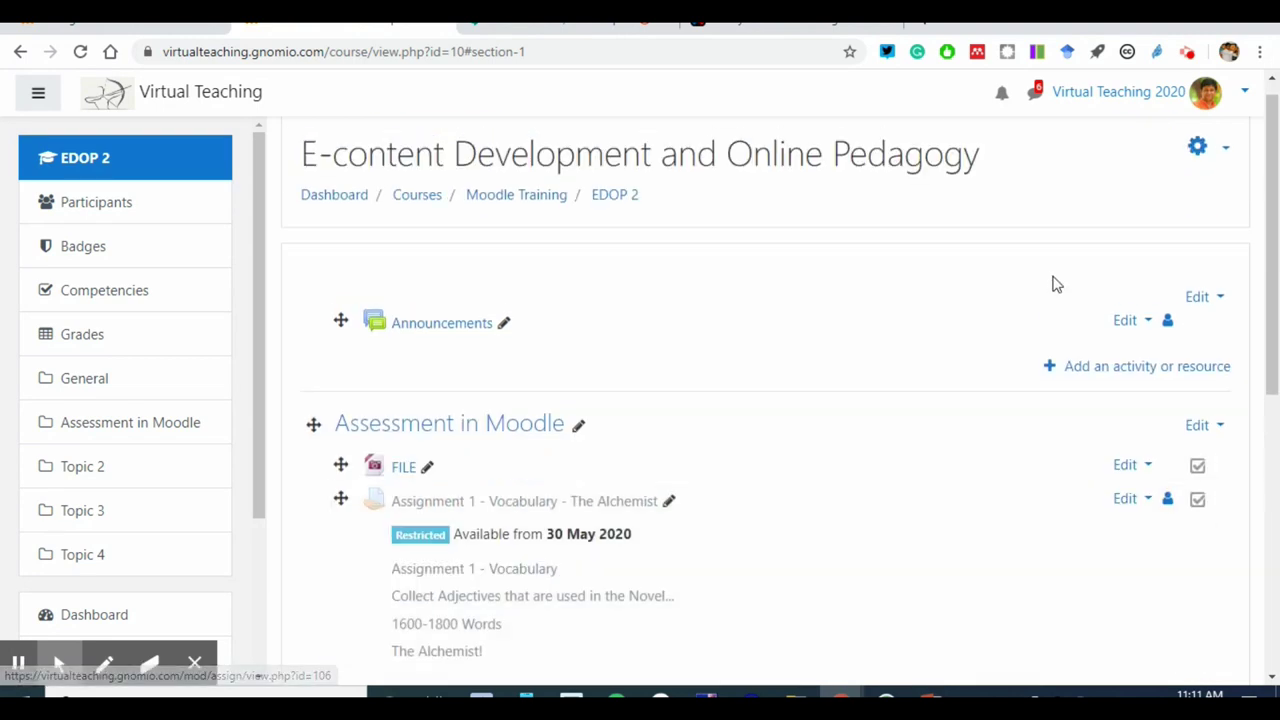
Step: Turn editing off from the course administration menu
left_click(1214, 298)
left_click(1205, 297)
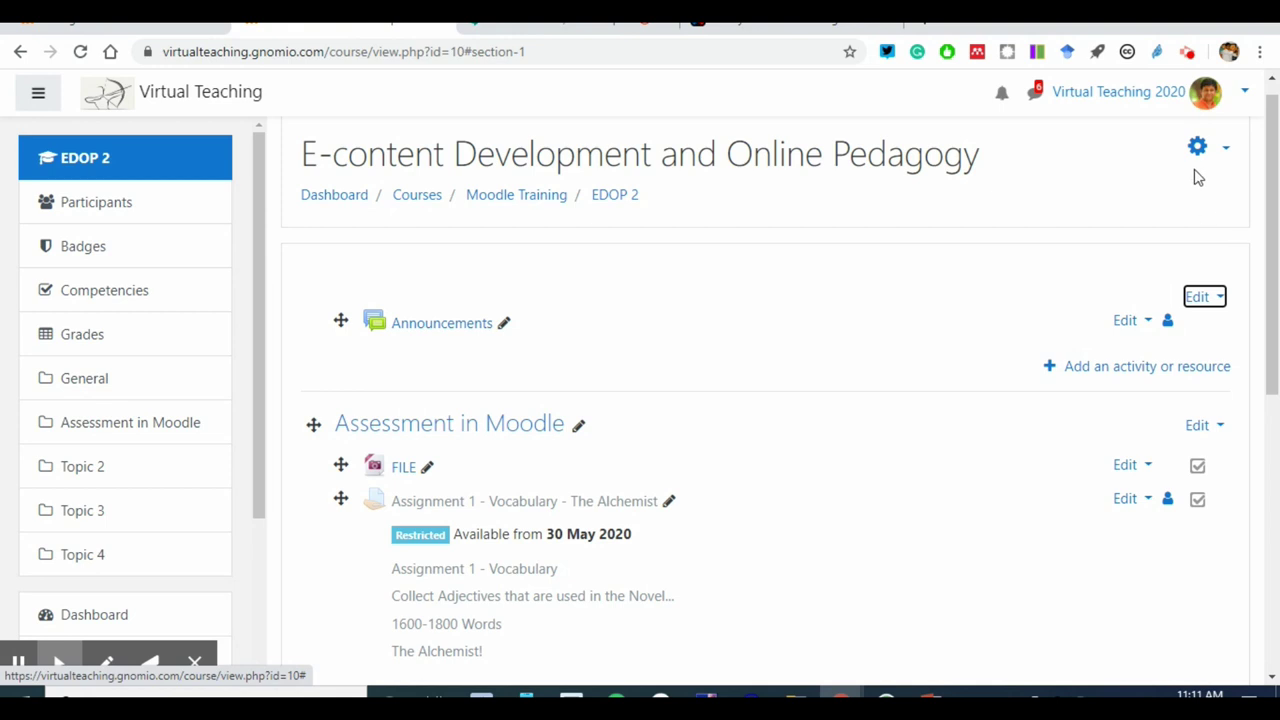
left_click(1200, 147)
left_click(1160, 210)
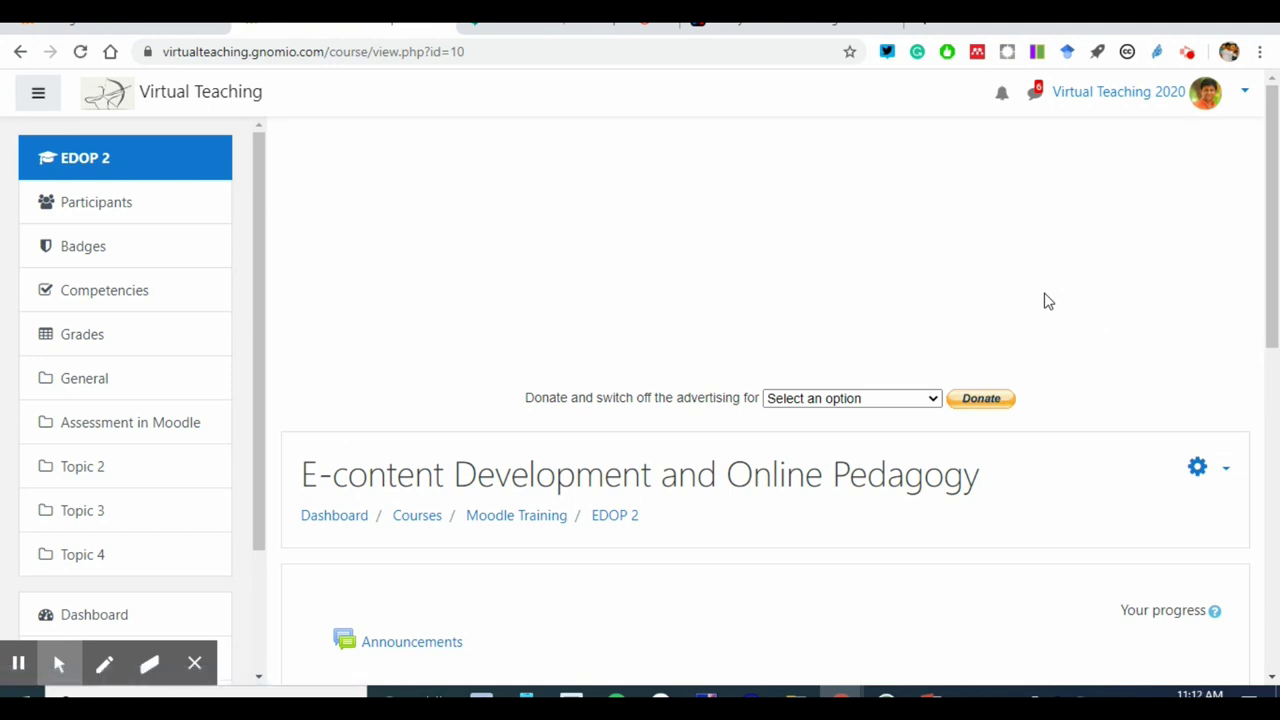
Step: Scroll through and highlight the assignment description text, then clear the selection
scroll(903, 577, "down", 4)
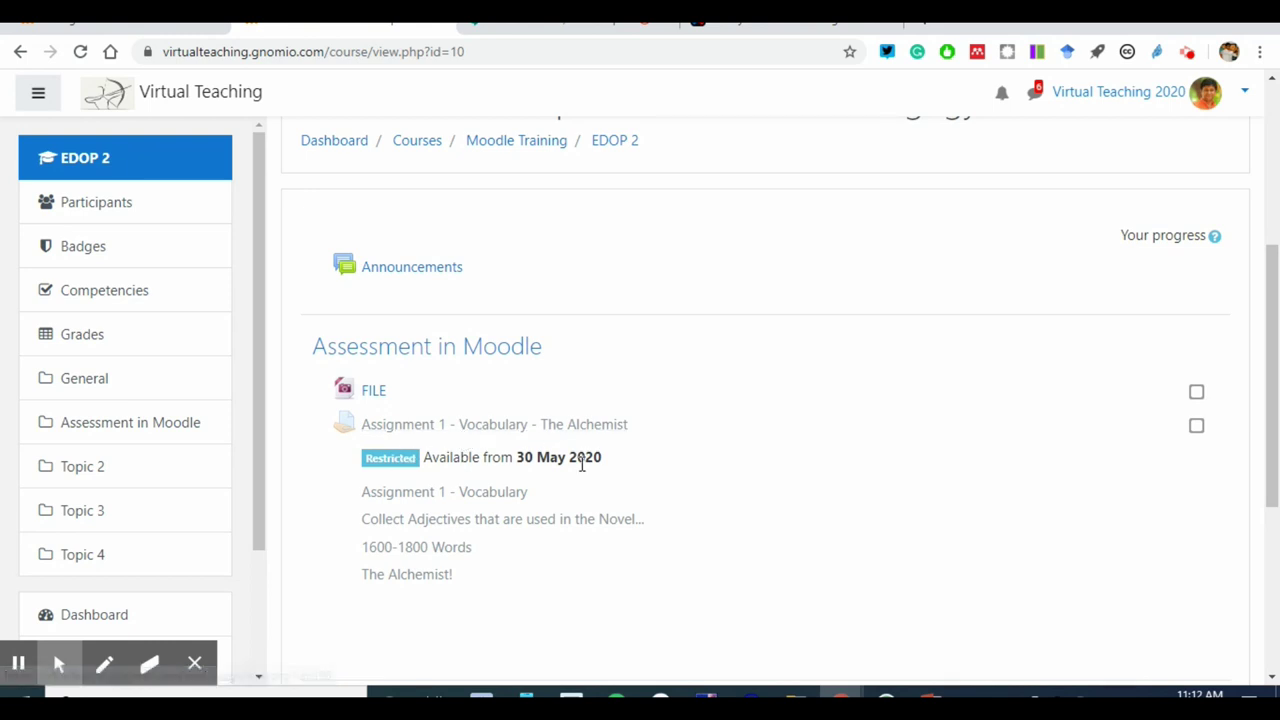
left_click_drag(717, 606, 343, 423)
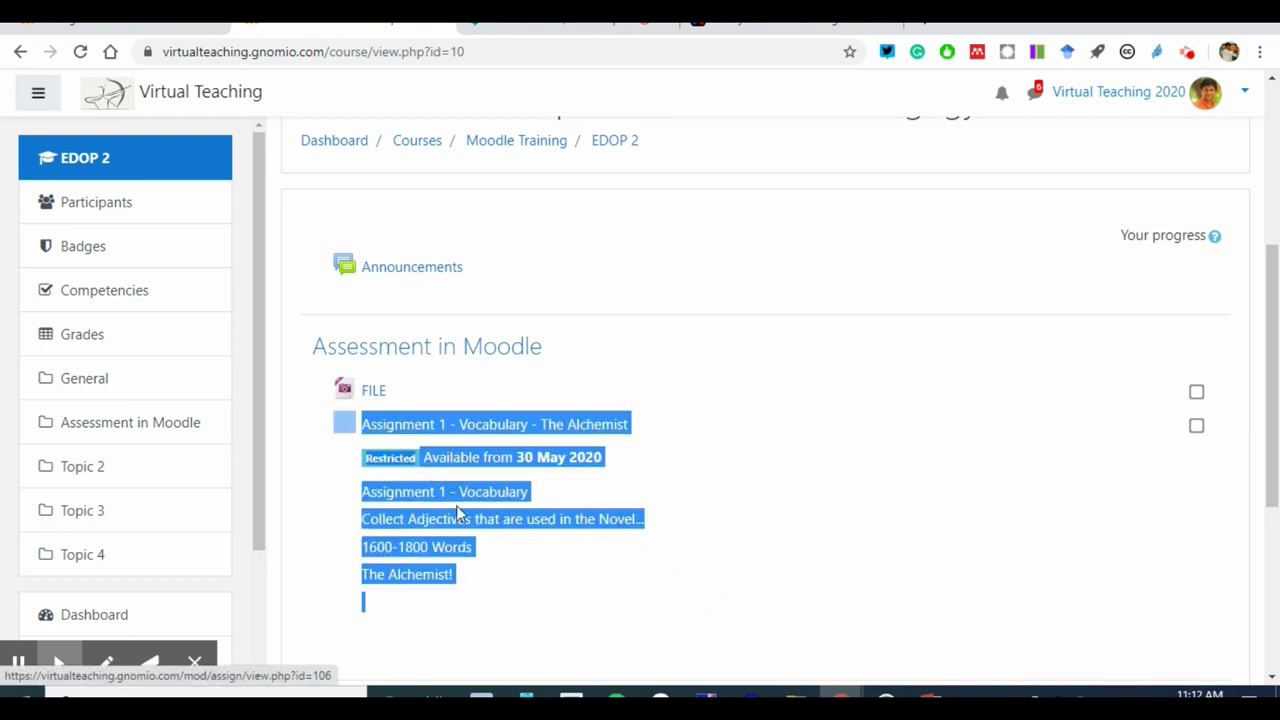
left_click(557, 592)
left_click_drag(463, 578, 362, 488)
left_click(643, 572)
scroll(620, 540, "down", 2)
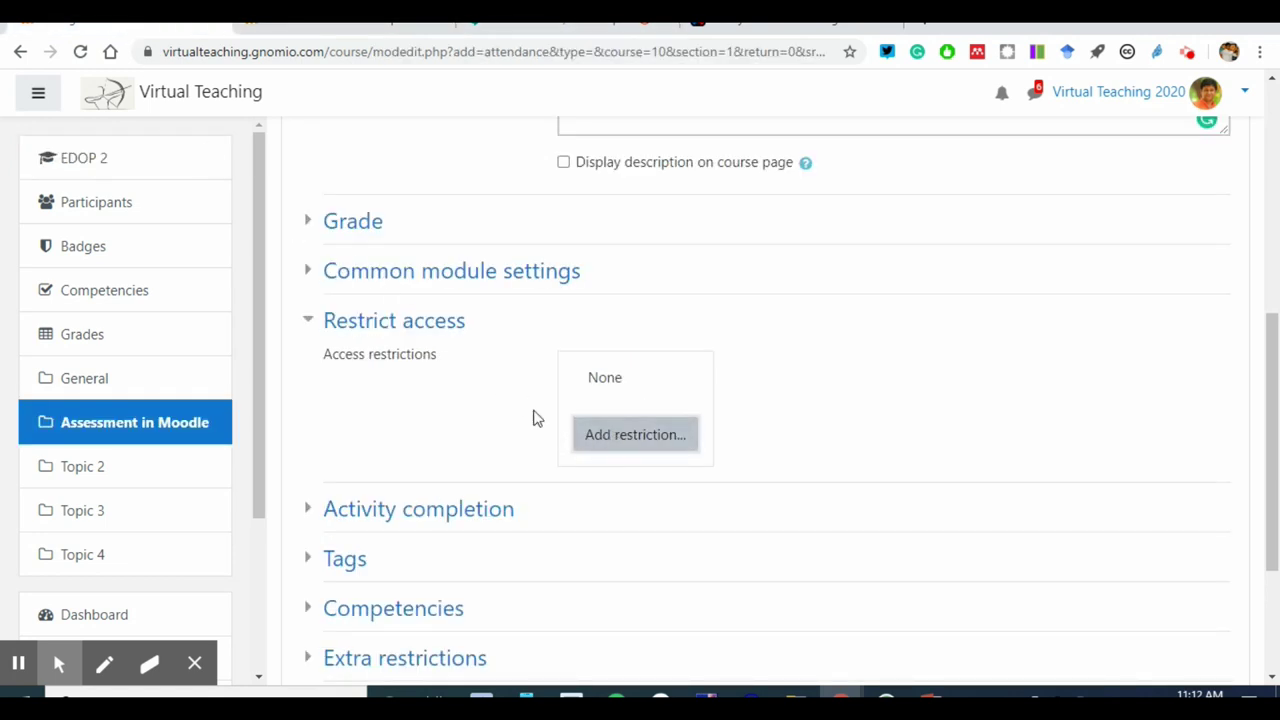
Step: Collapse Restrict access and tick 'Display description on course page' for Attendance for English III
left_click(313, 322)
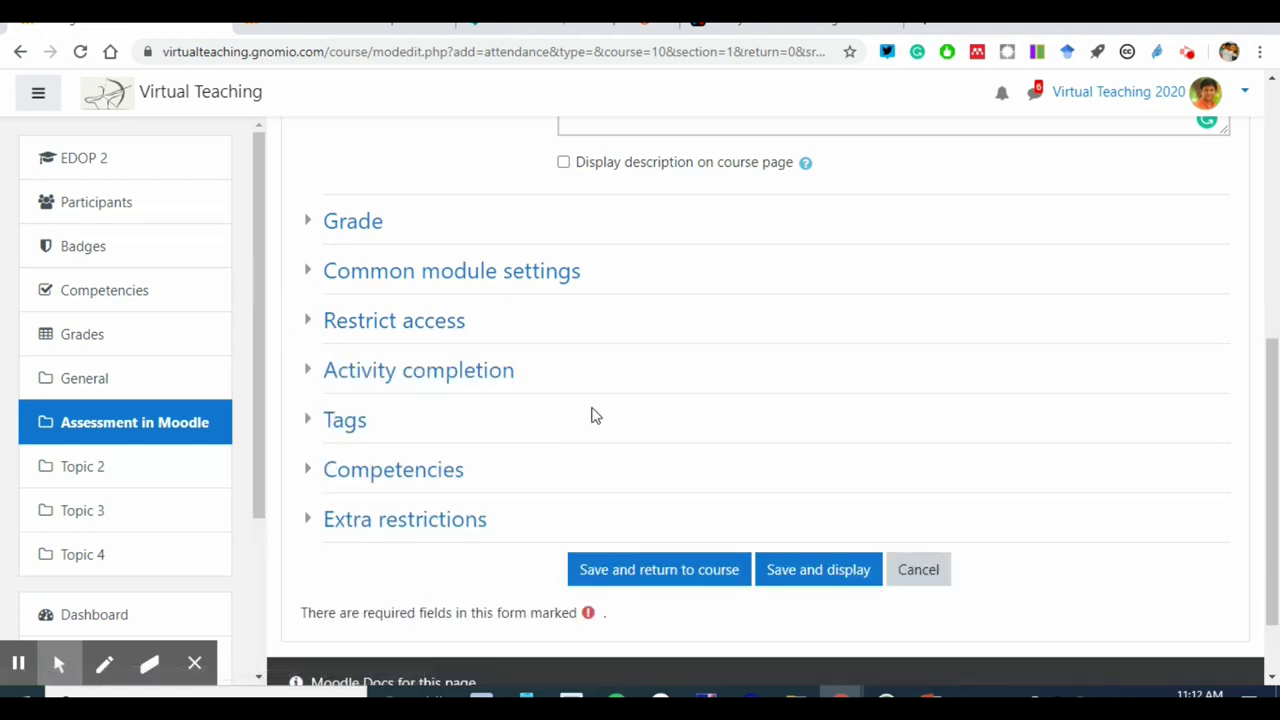
scroll(594, 412, "up", 4)
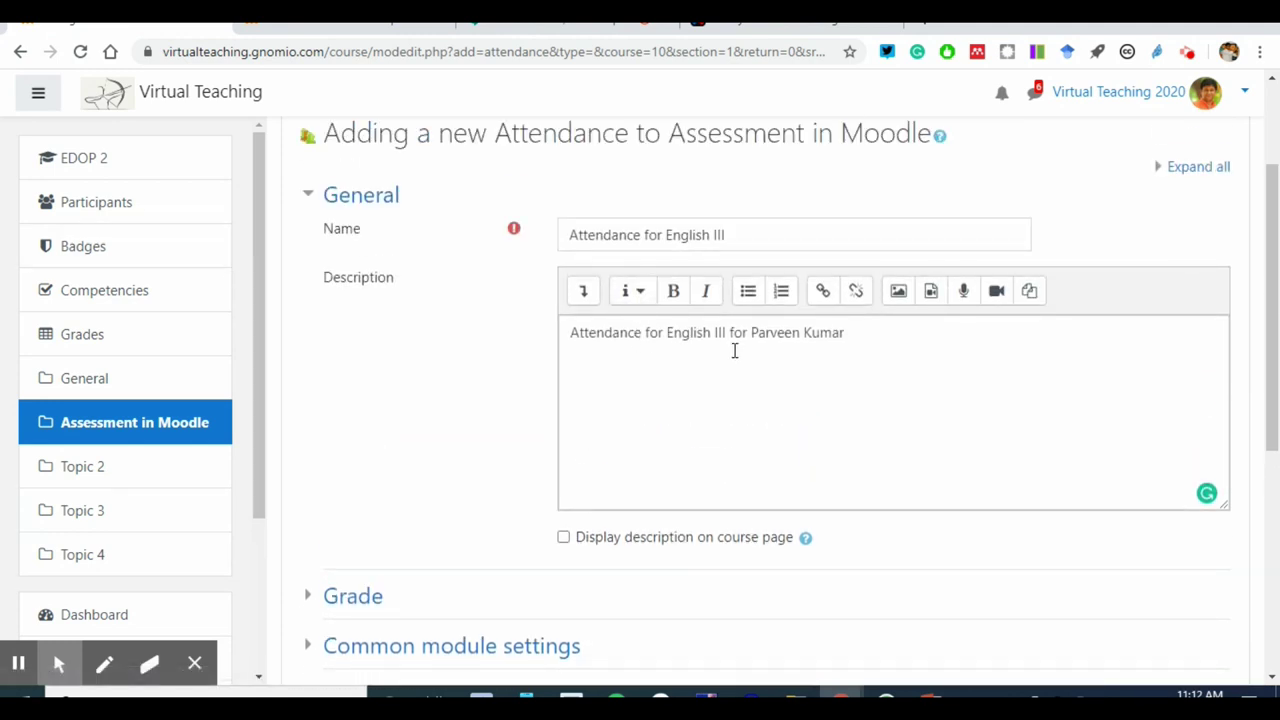
left_click(564, 537)
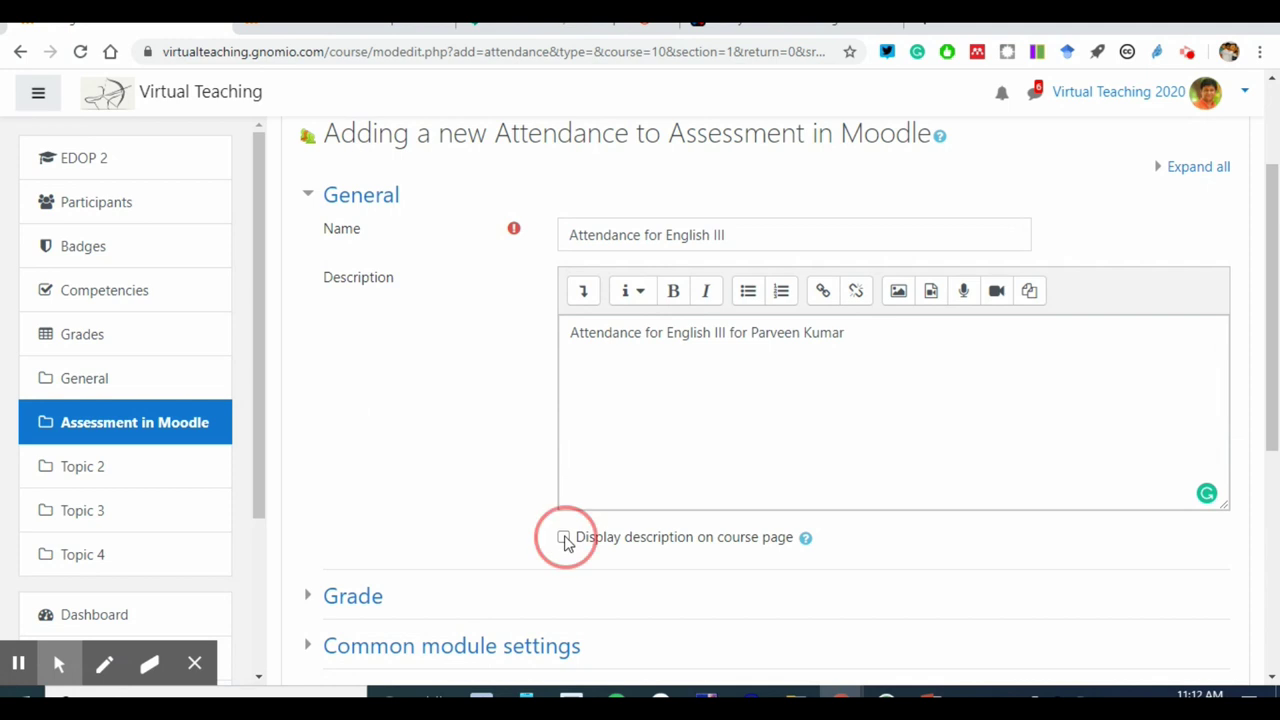
scroll(770, 470, "down", 3)
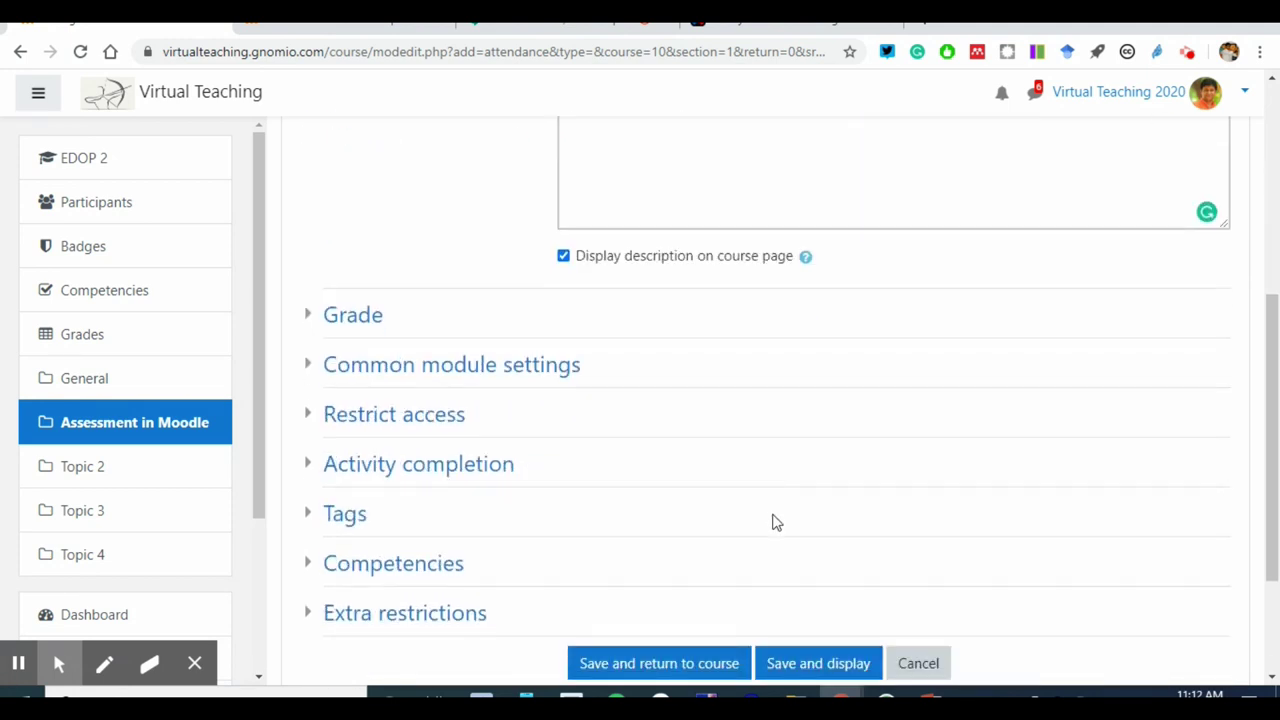
scroll(760, 560, "down", 2)
Step: Save and display Attendance for English III, go back, then save and return to the course
left_click(790, 485)
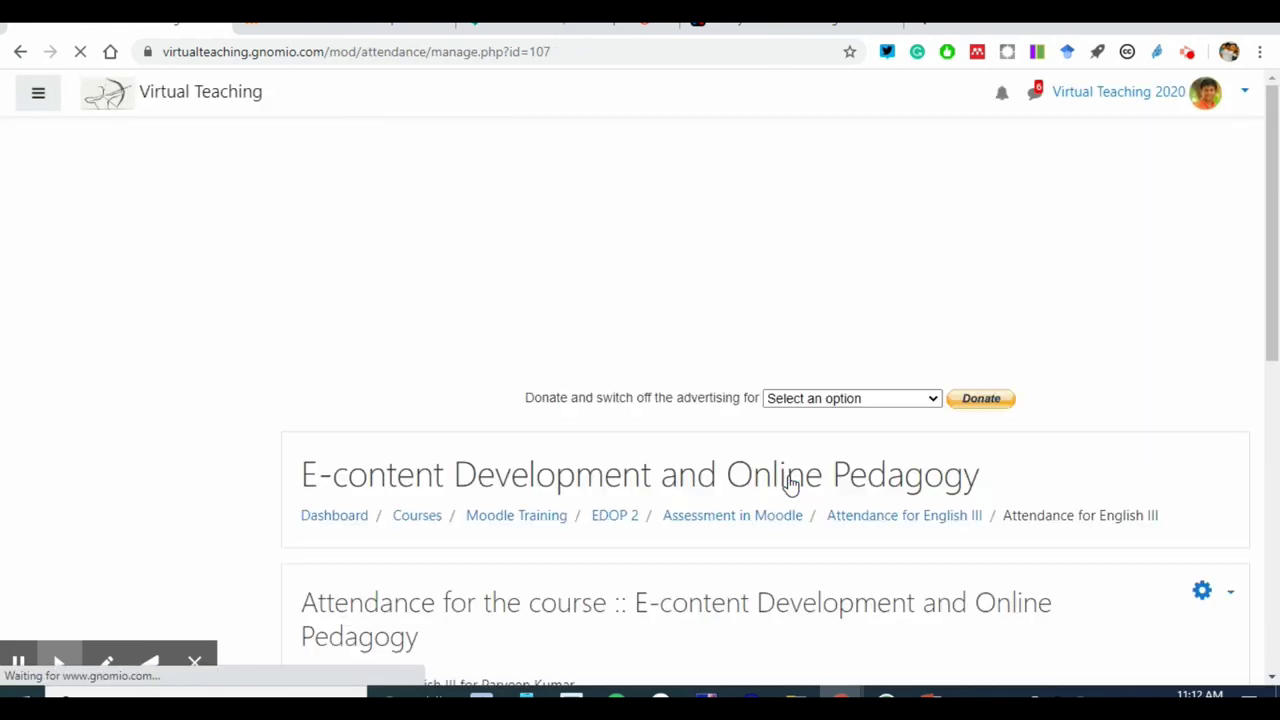
scroll(790, 485, "down", 5)
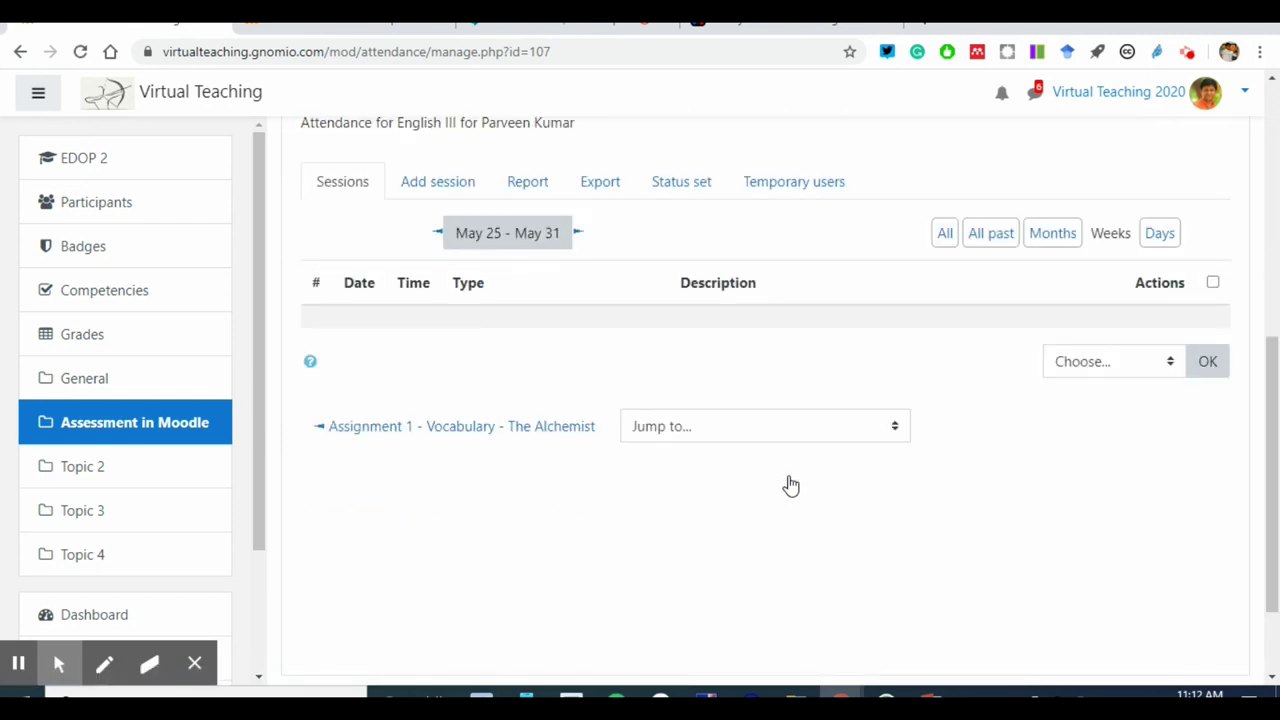
scroll(689, 500, "down", 2)
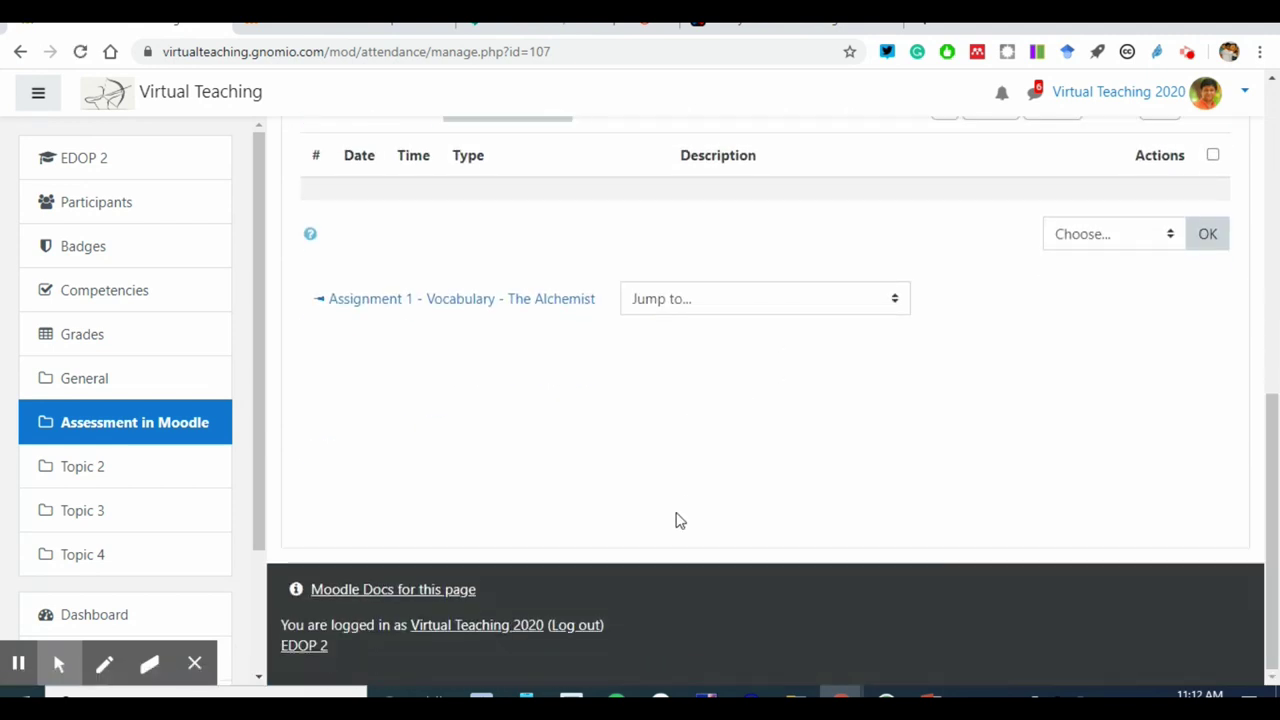
left_click(21, 53)
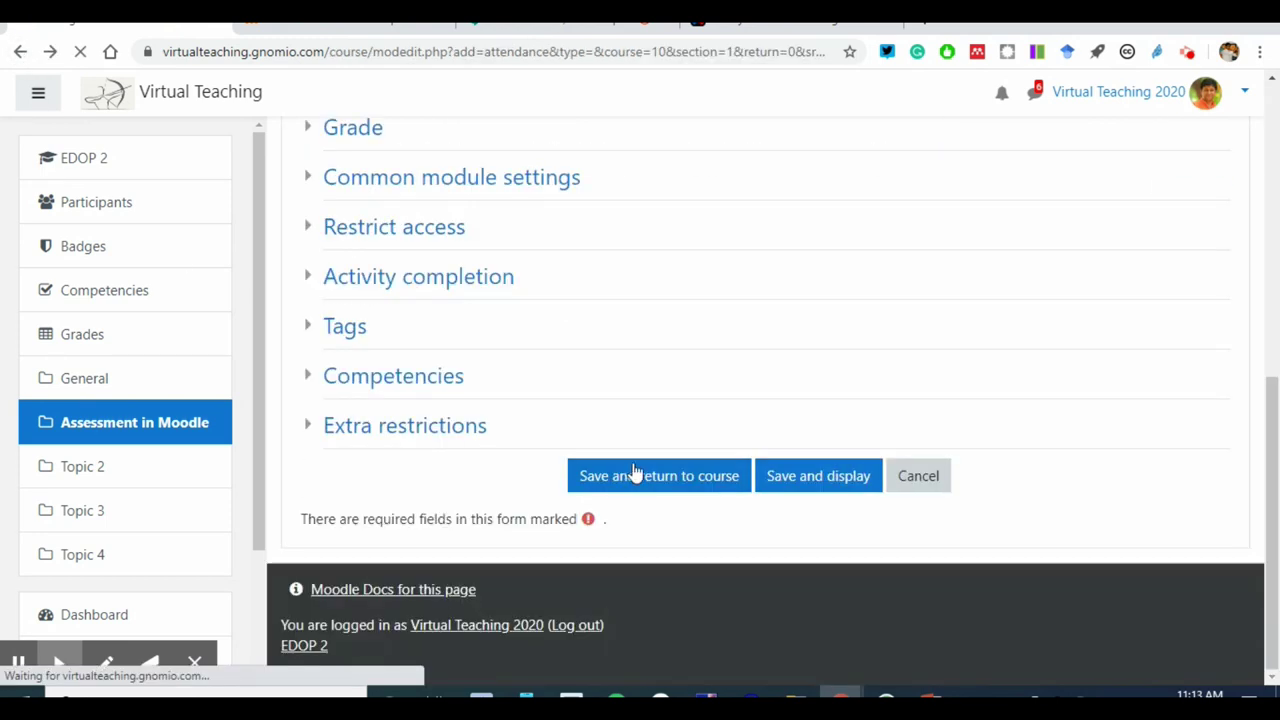
left_click(633, 468)
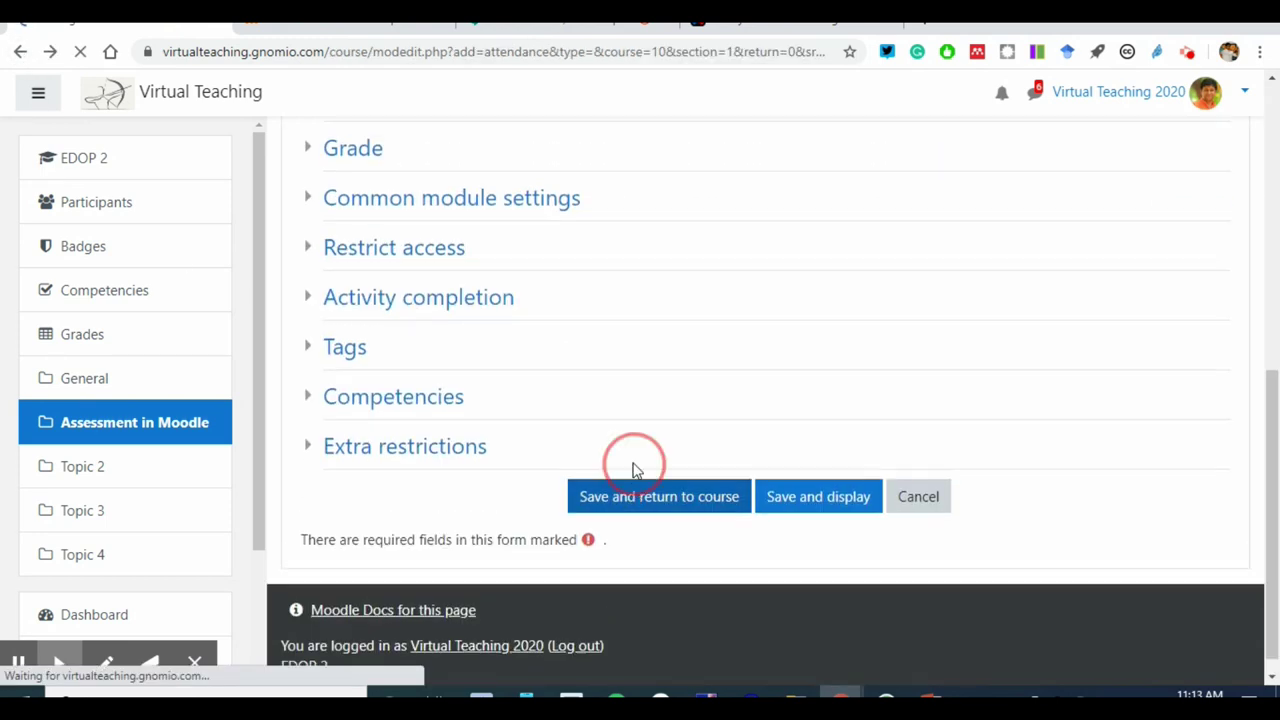
left_click(707, 508)
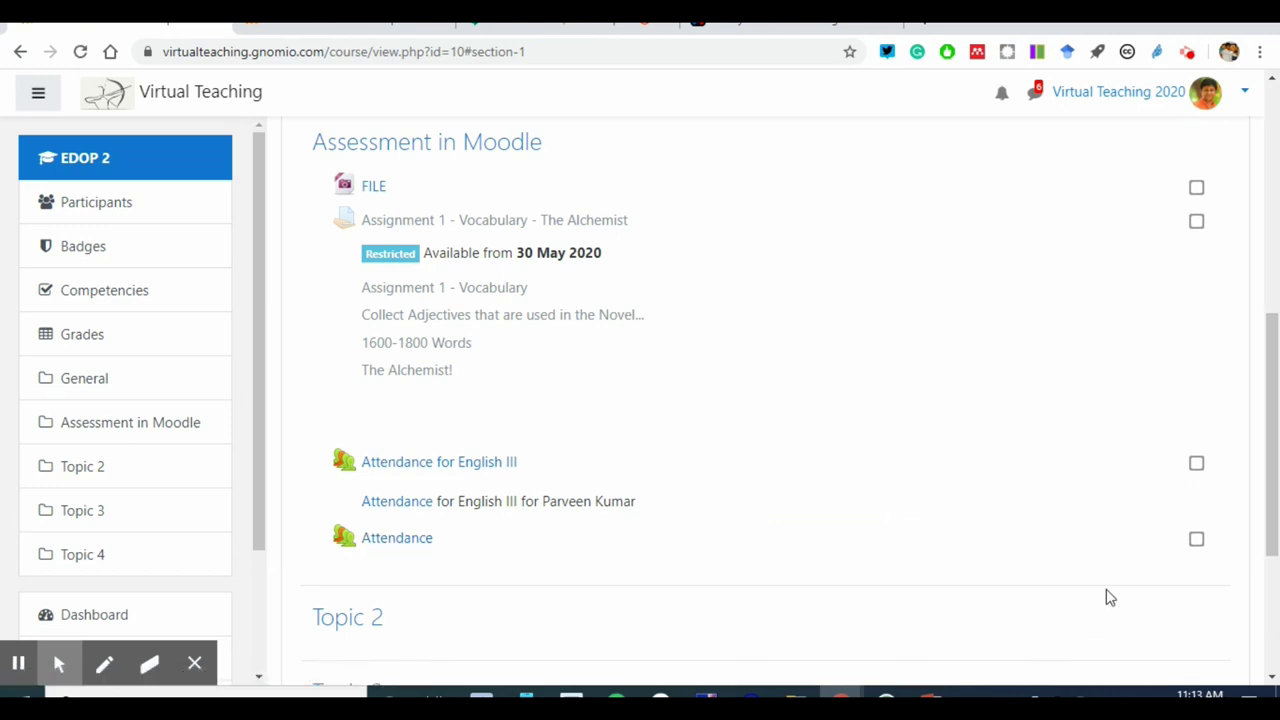
Step: Turn editing on from the course gear menu and scroll to the Attendance activities
scroll(1099, 570, "up", 4)
left_click(1228, 266)
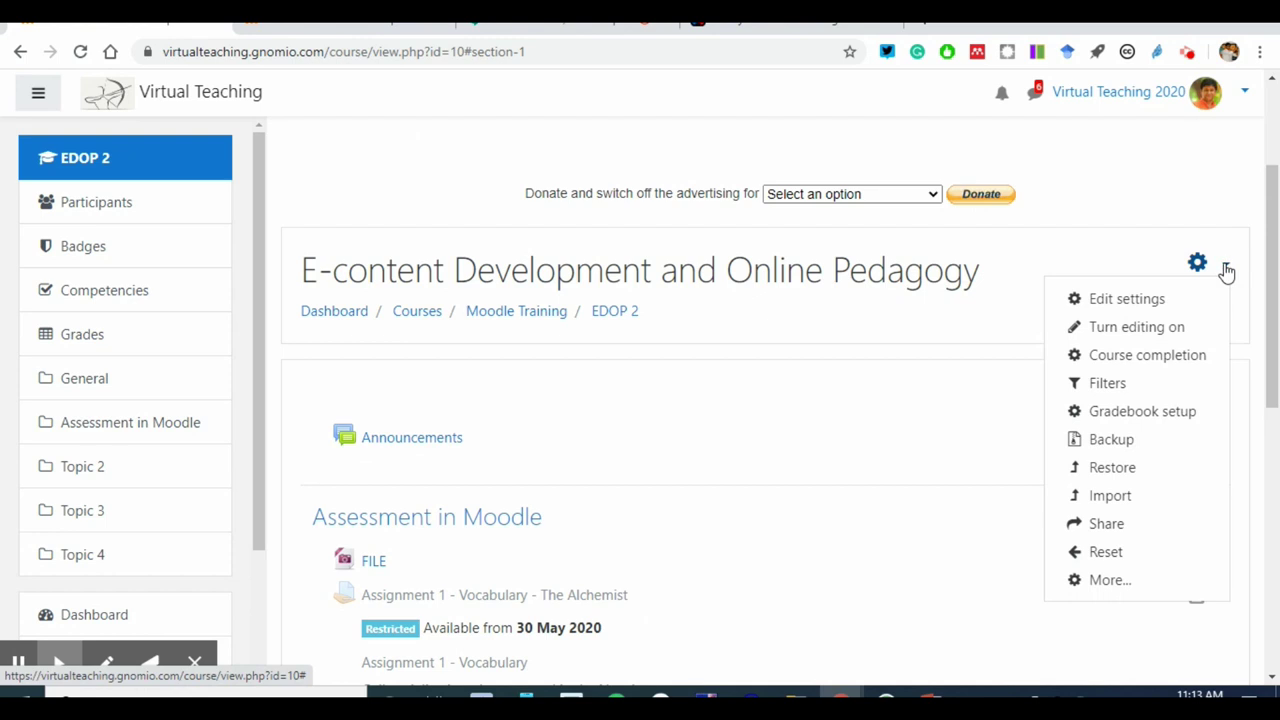
left_click(1134, 326)
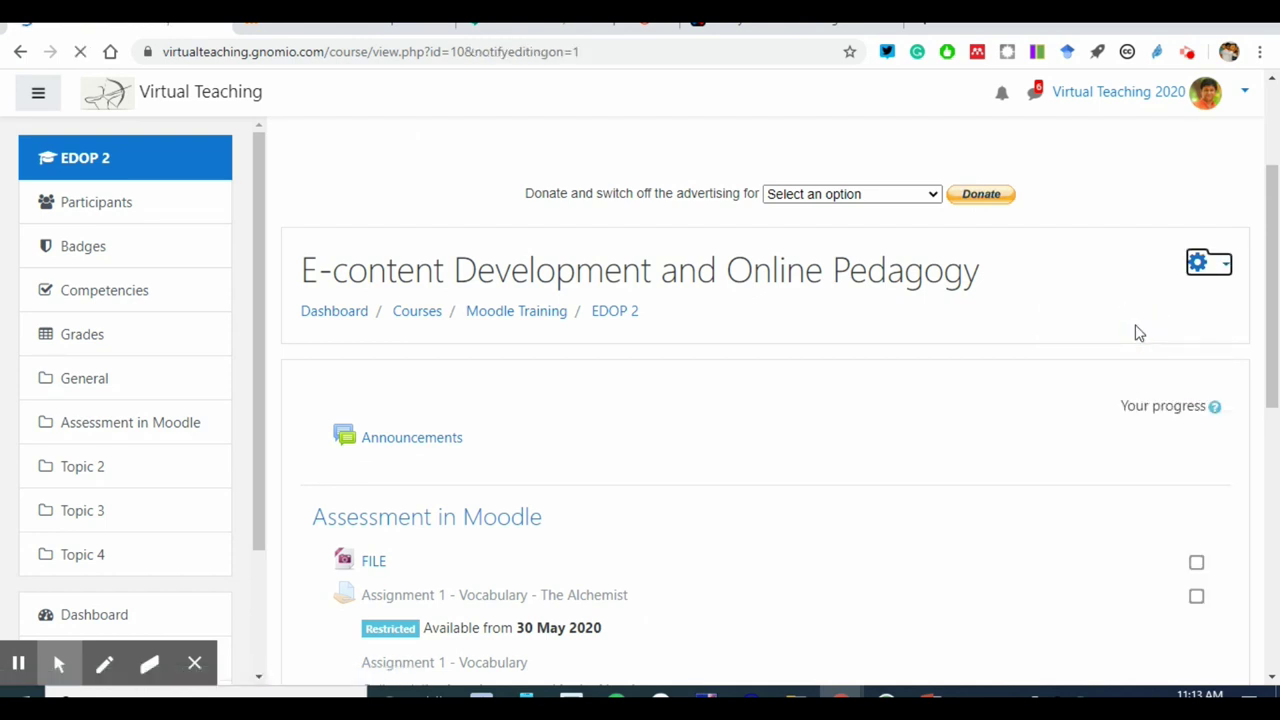
scroll(666, 429, "down", 4)
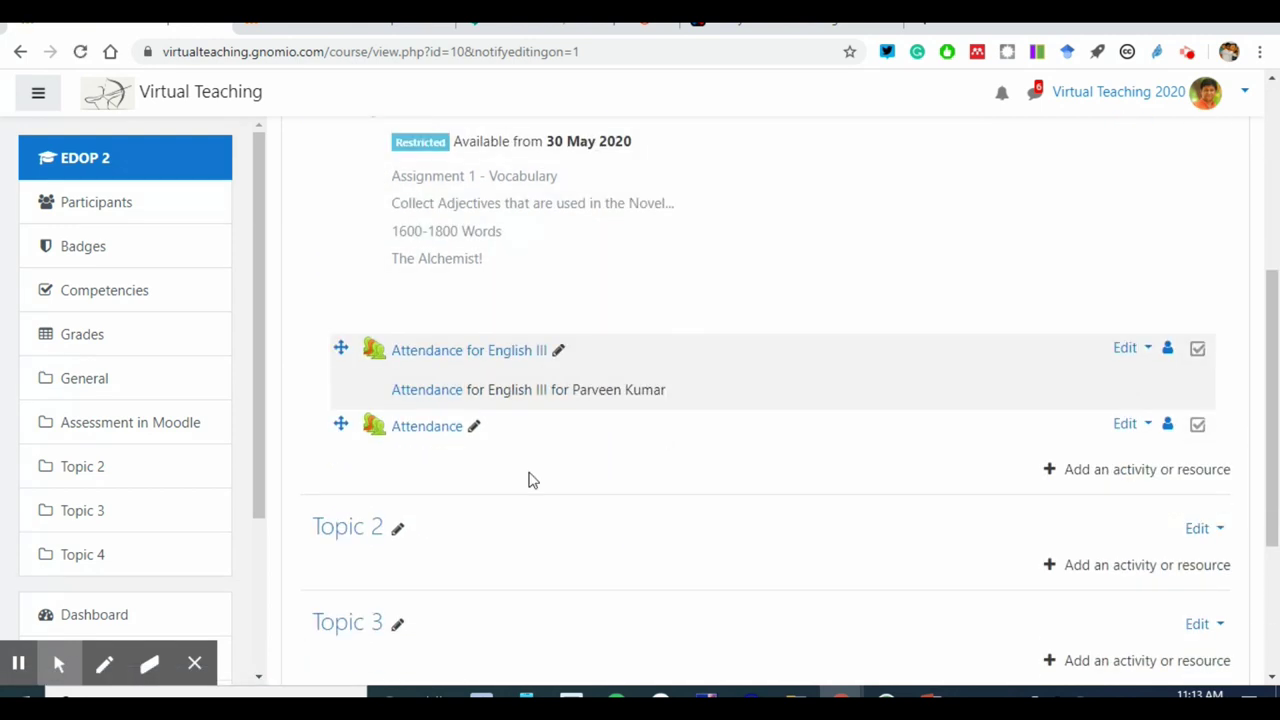
Step: Rename the Attendance activity to 'Attendance for Hindi'
left_click(473, 372)
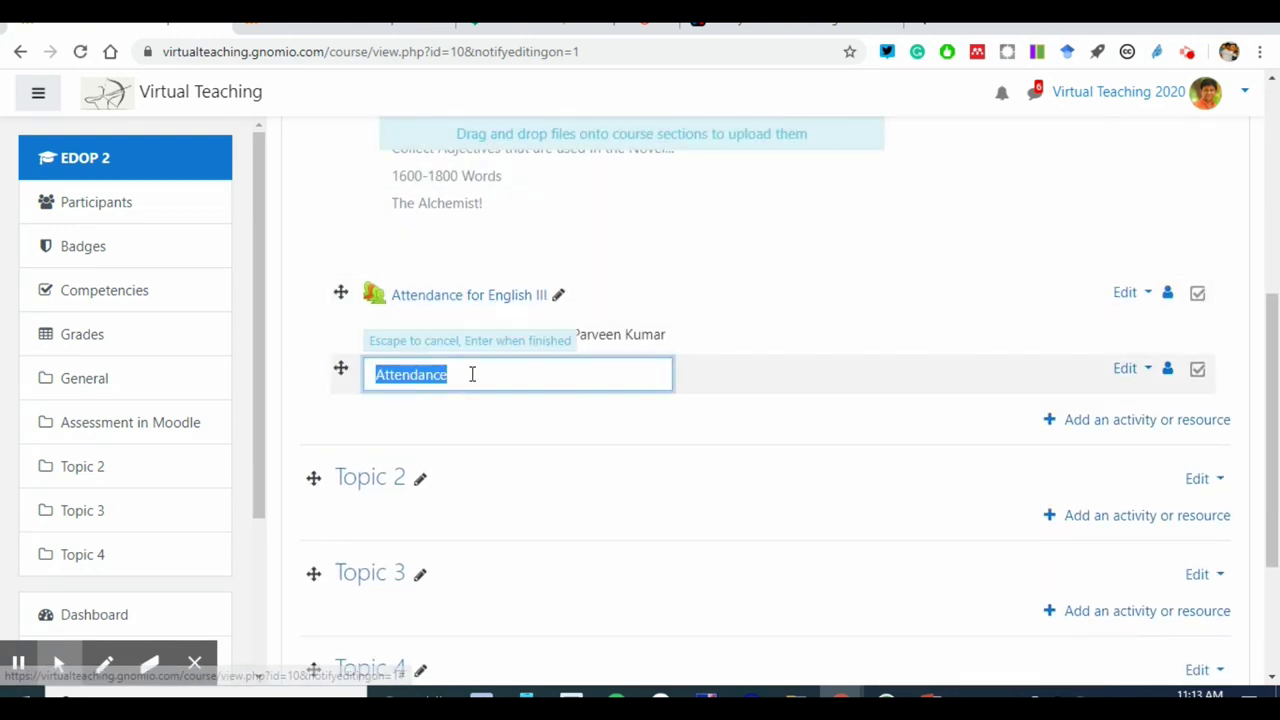
left_click(472, 374)
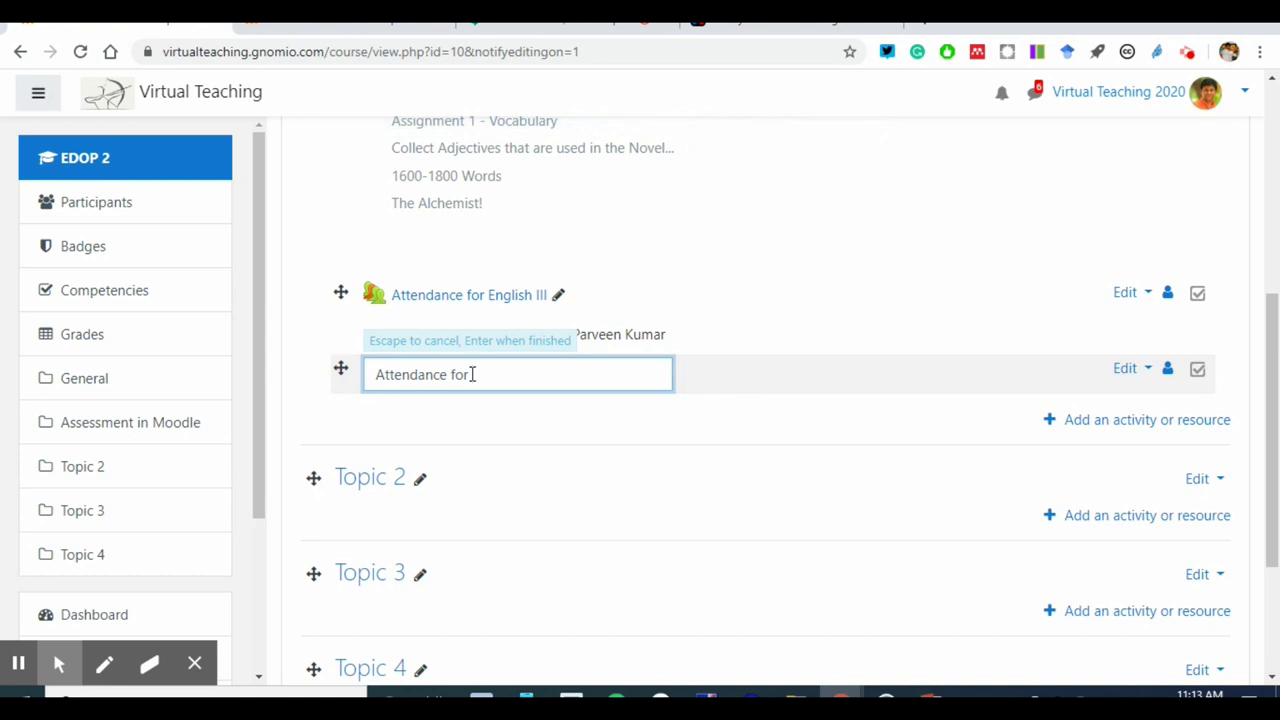
type("for Hindi")
key("Return")
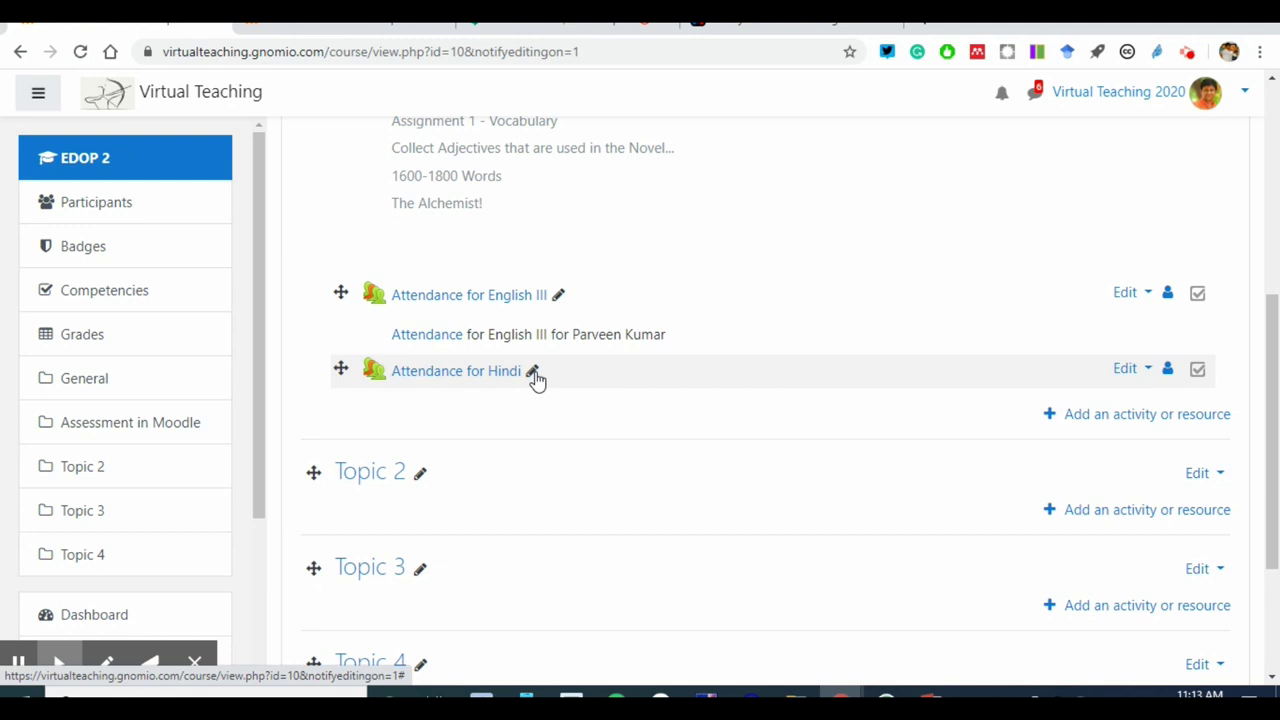
Step: Append हिन्दी with the Hindi keyboard, making it 'Attendance for Hindi हिन्दी', then open Attendance for English III
left_click(533, 372)
left_click(534, 371)
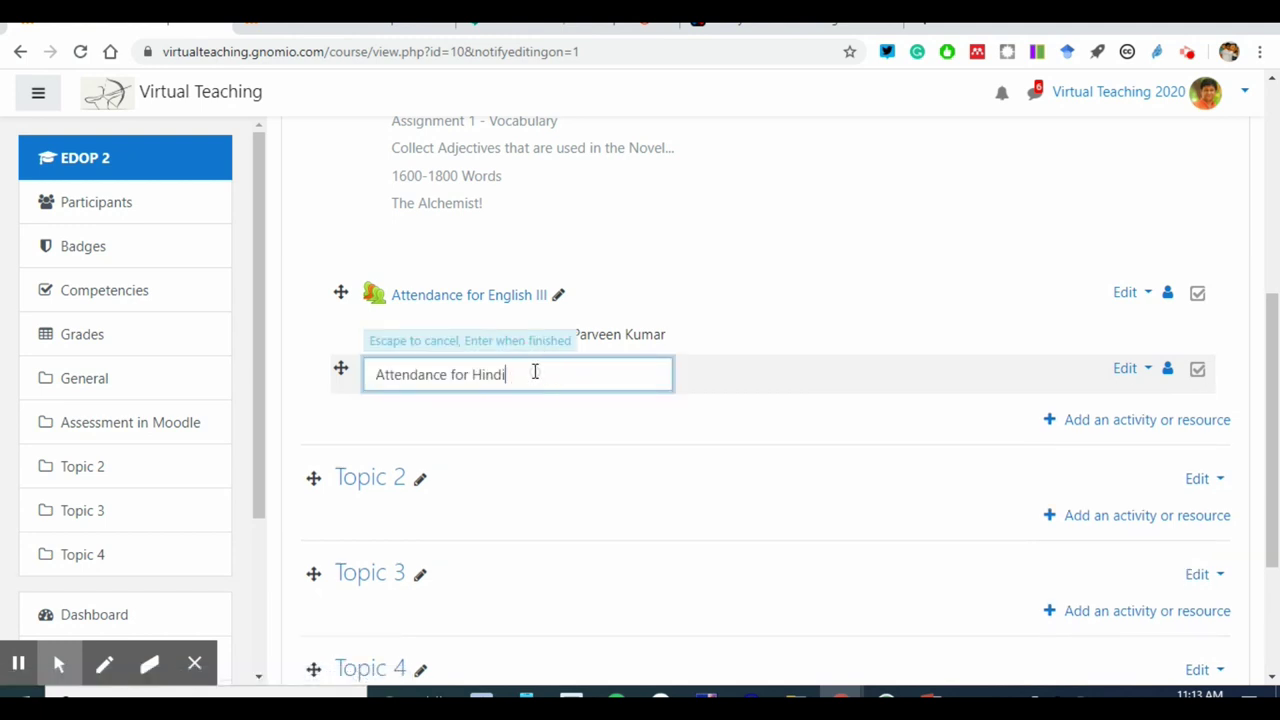
left_click(1153, 693)
left_click(1121, 565)
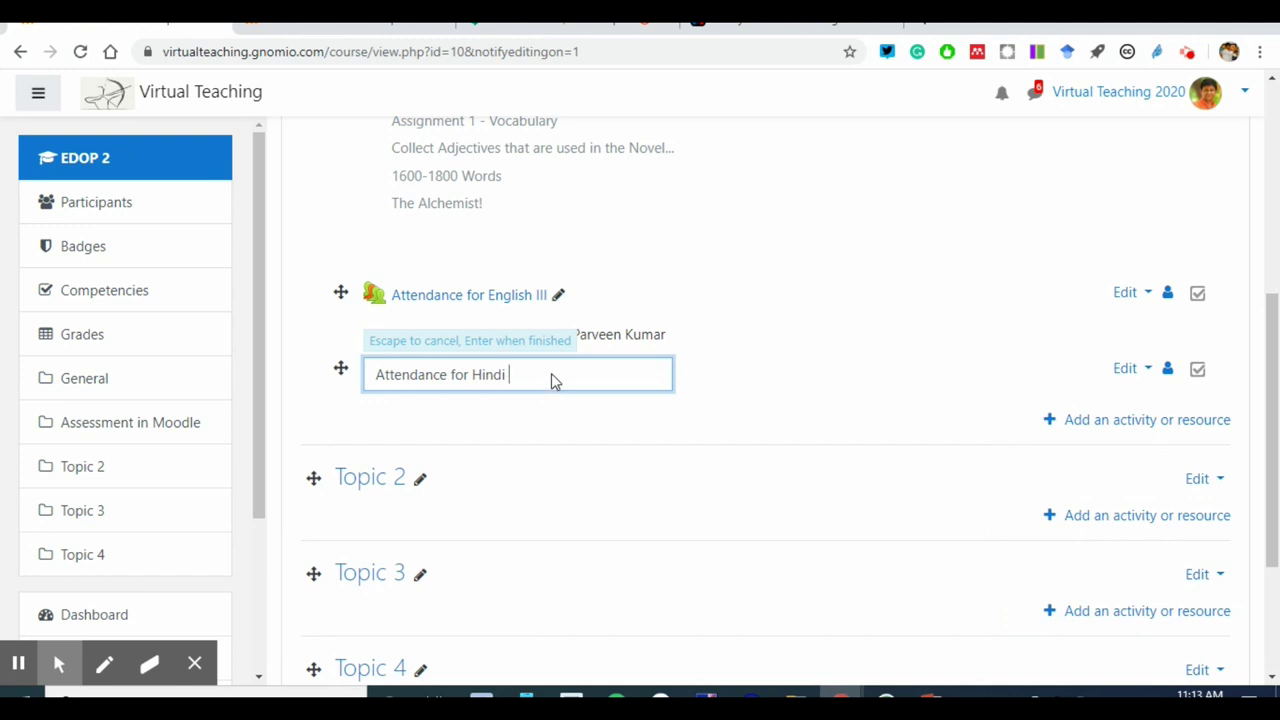
key("super+space")
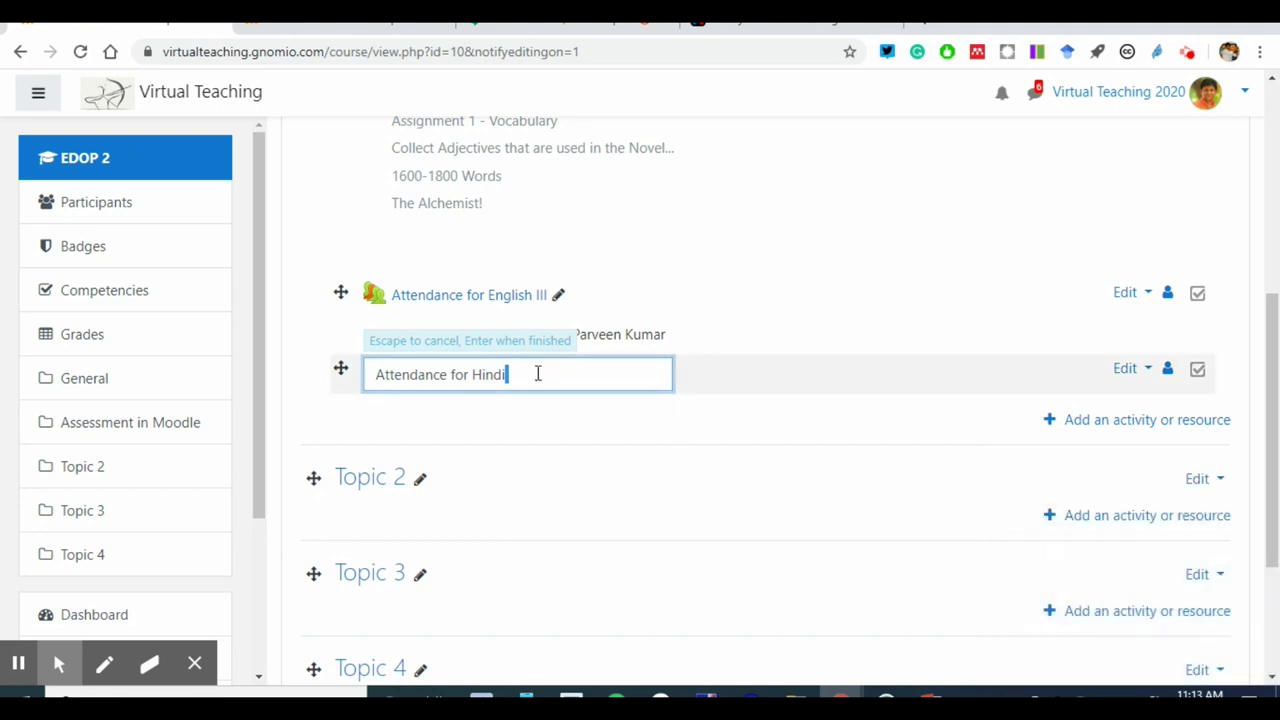
type("indi")
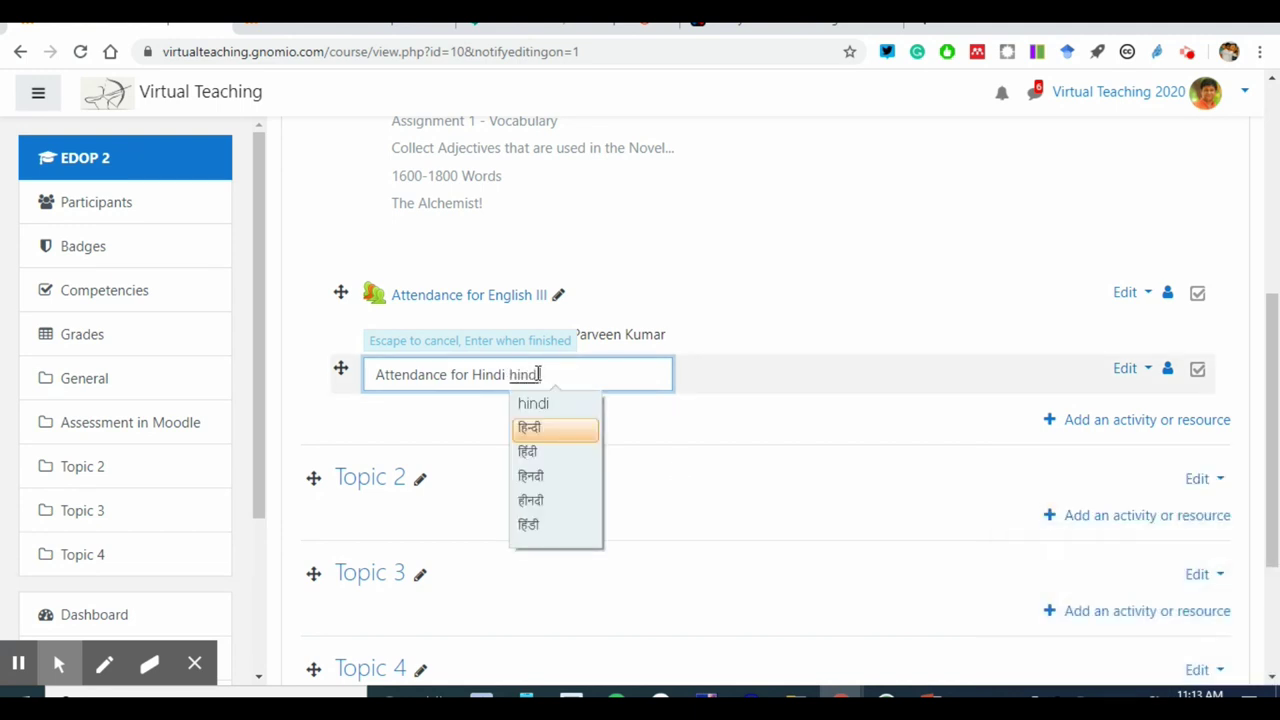
key("space")
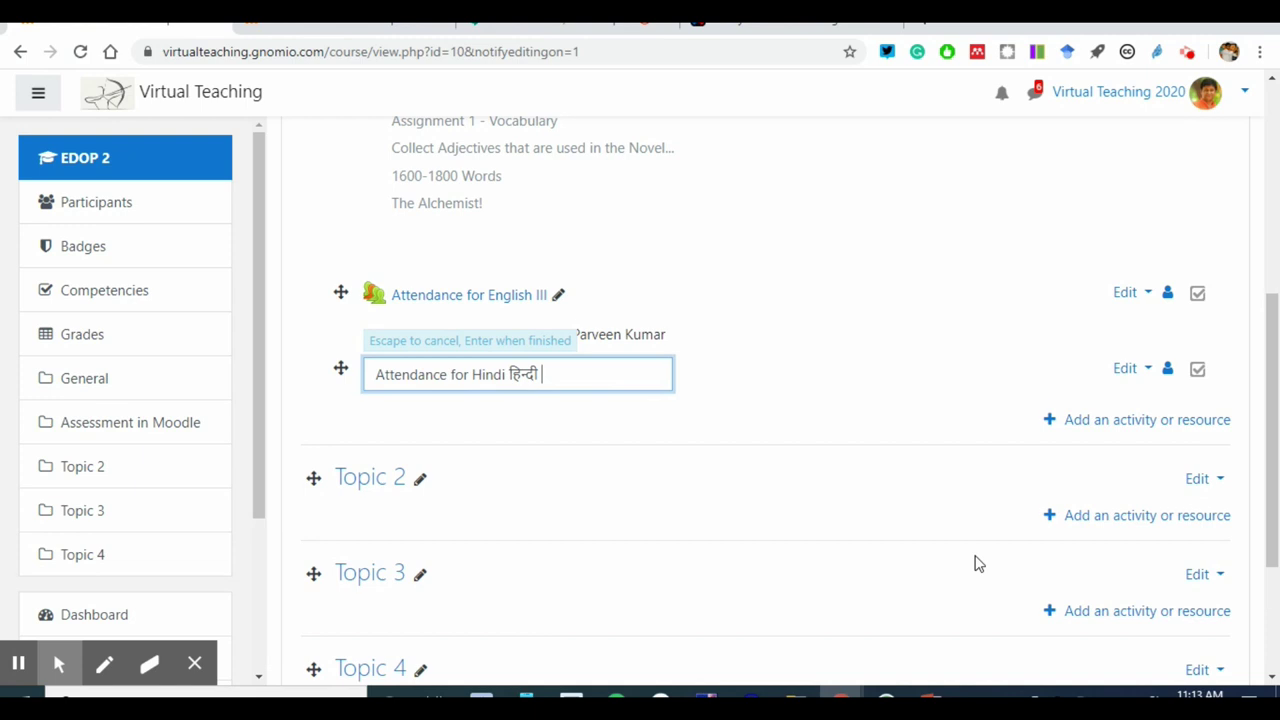
key("Return")
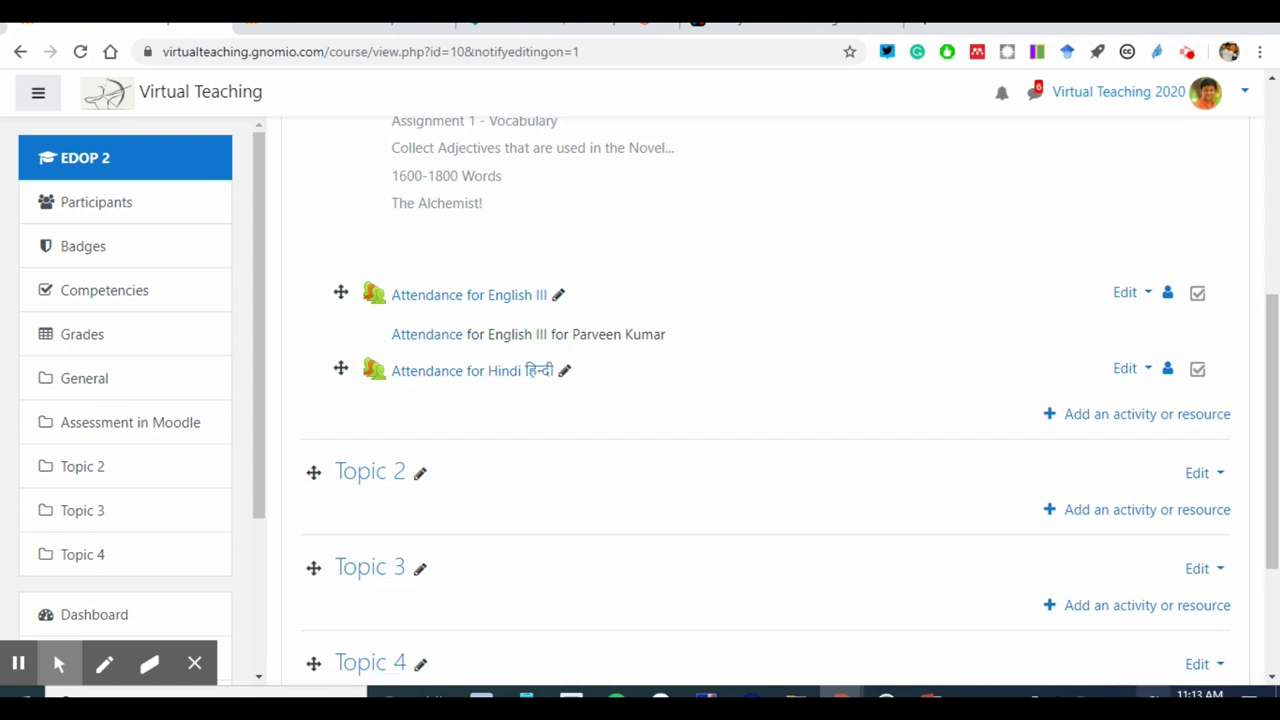
key("super+space")
left_click(1130, 503)
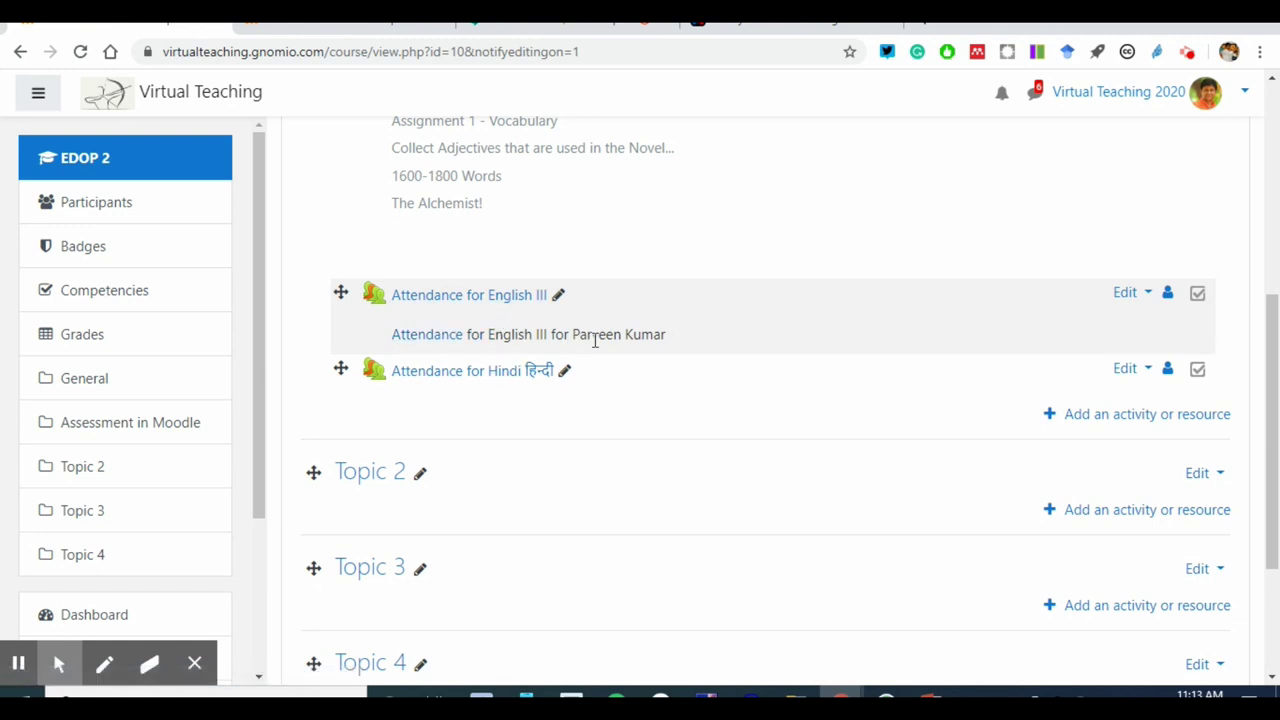
left_click(468, 298)
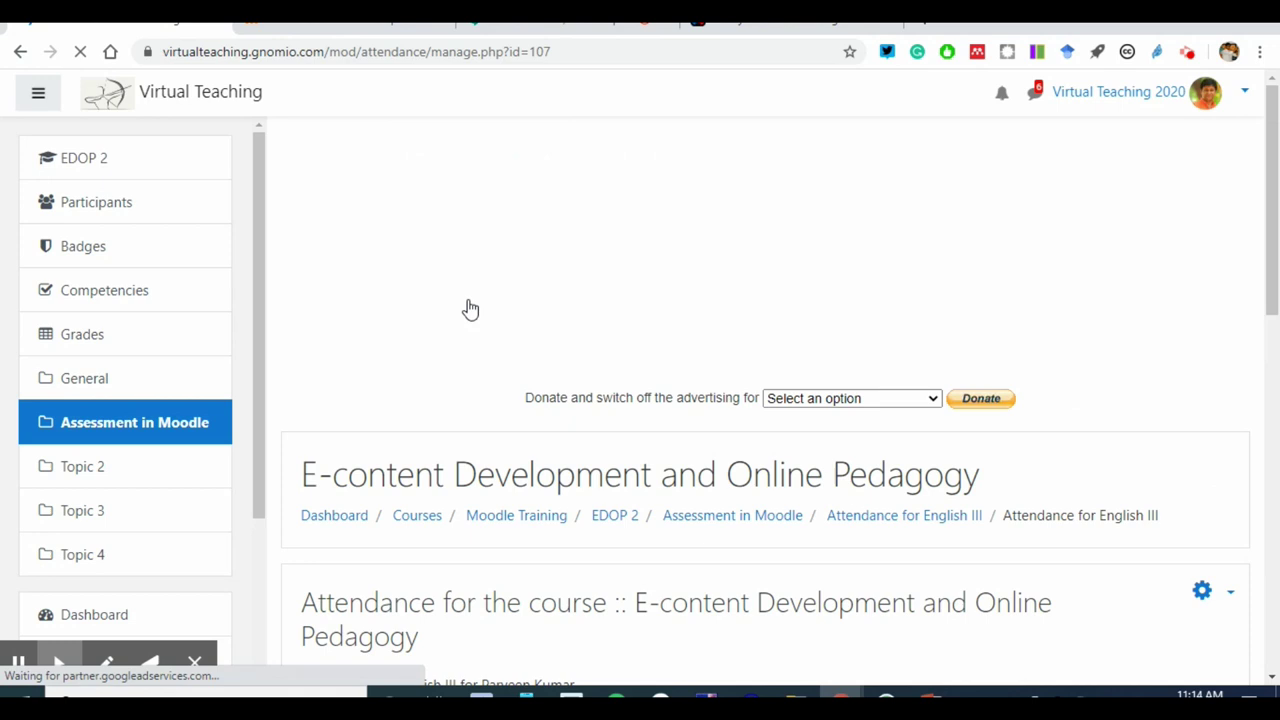
Step: Check the English III sessions table is empty for May 25–31, then return to the course page
scroll(470, 315, "down", 5)
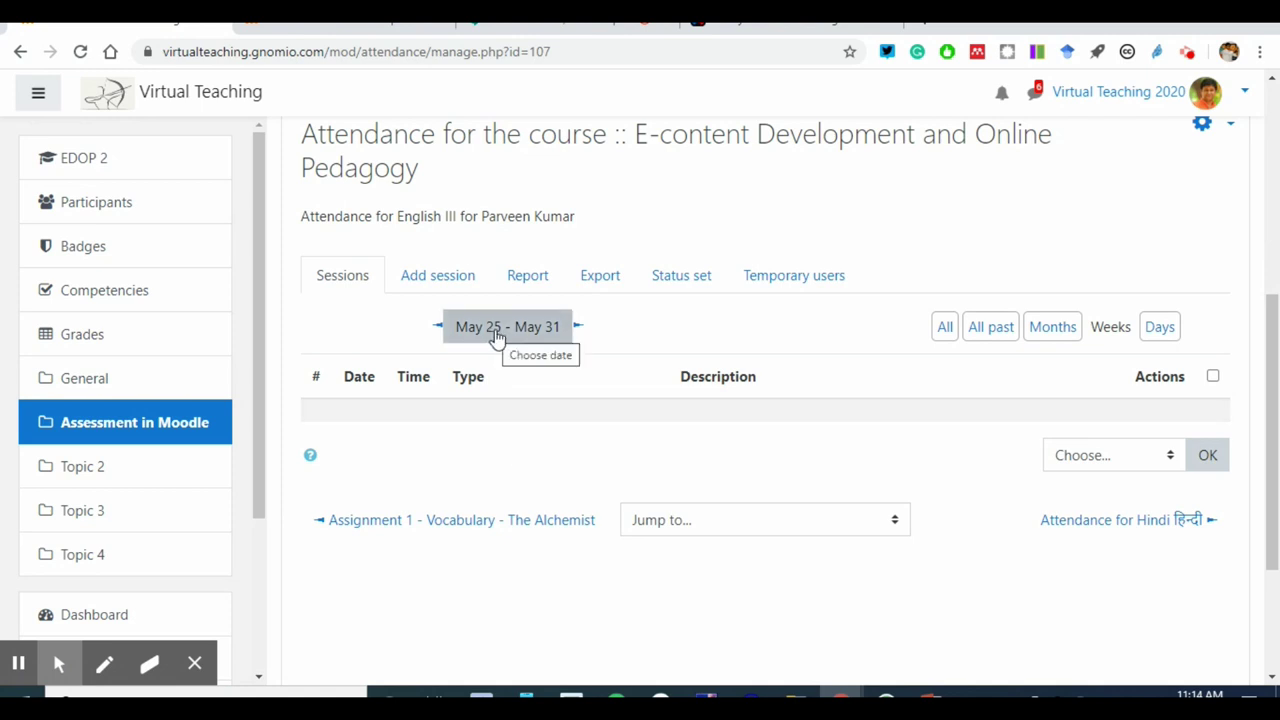
key("alt+Left")
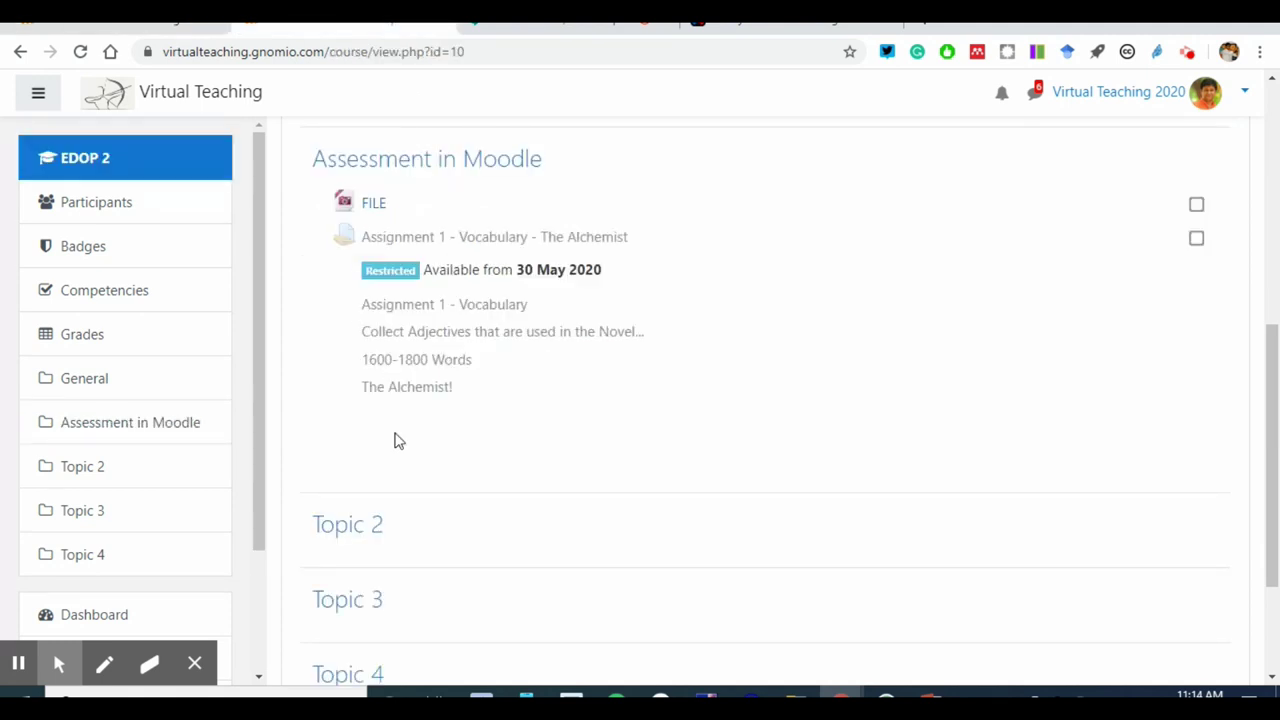
scroll(300, 470, "up", 4)
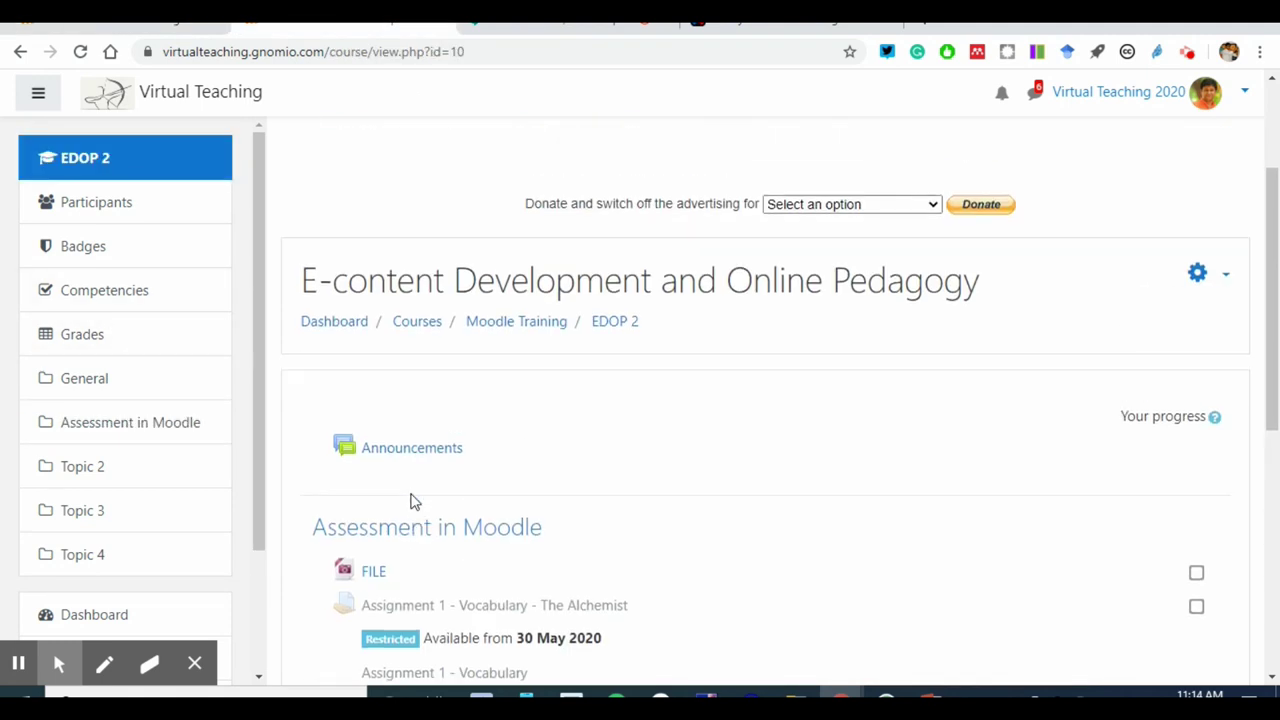
left_click(1228, 290)
Step: Open Edit settings to check the course start date of 29 May 2020
left_click(1123, 312)
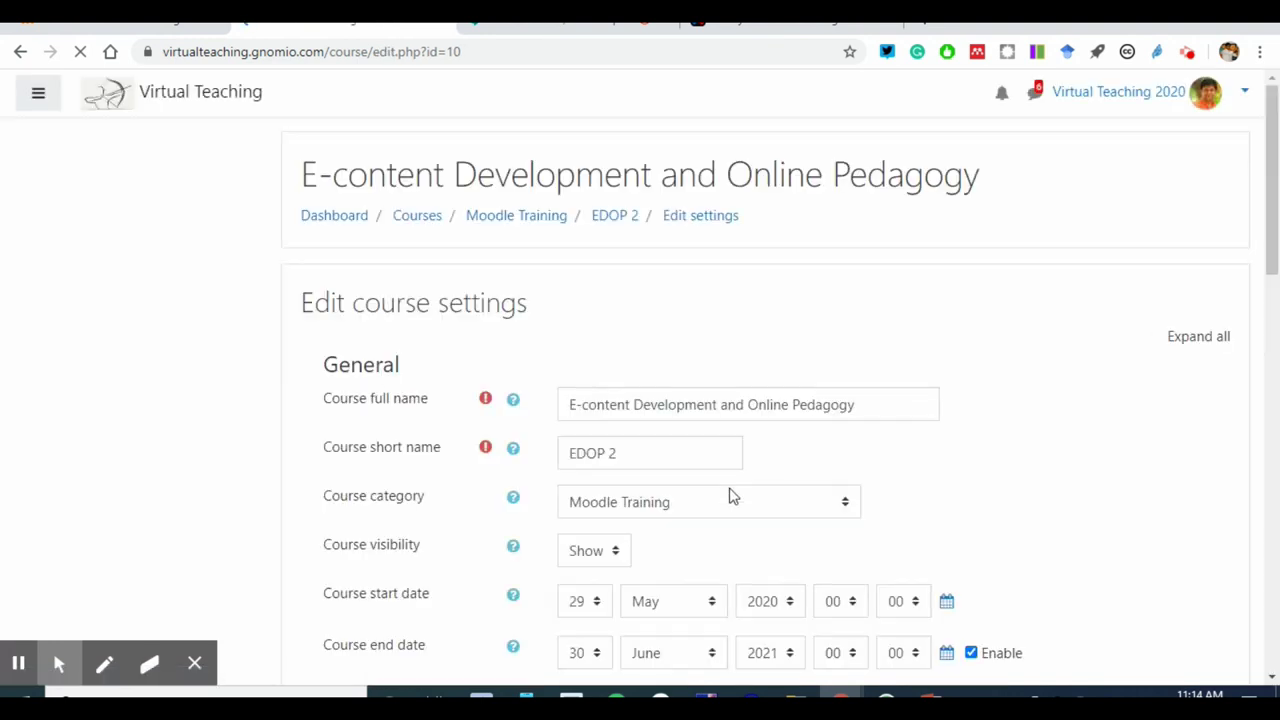
scroll(636, 552, "down", 2)
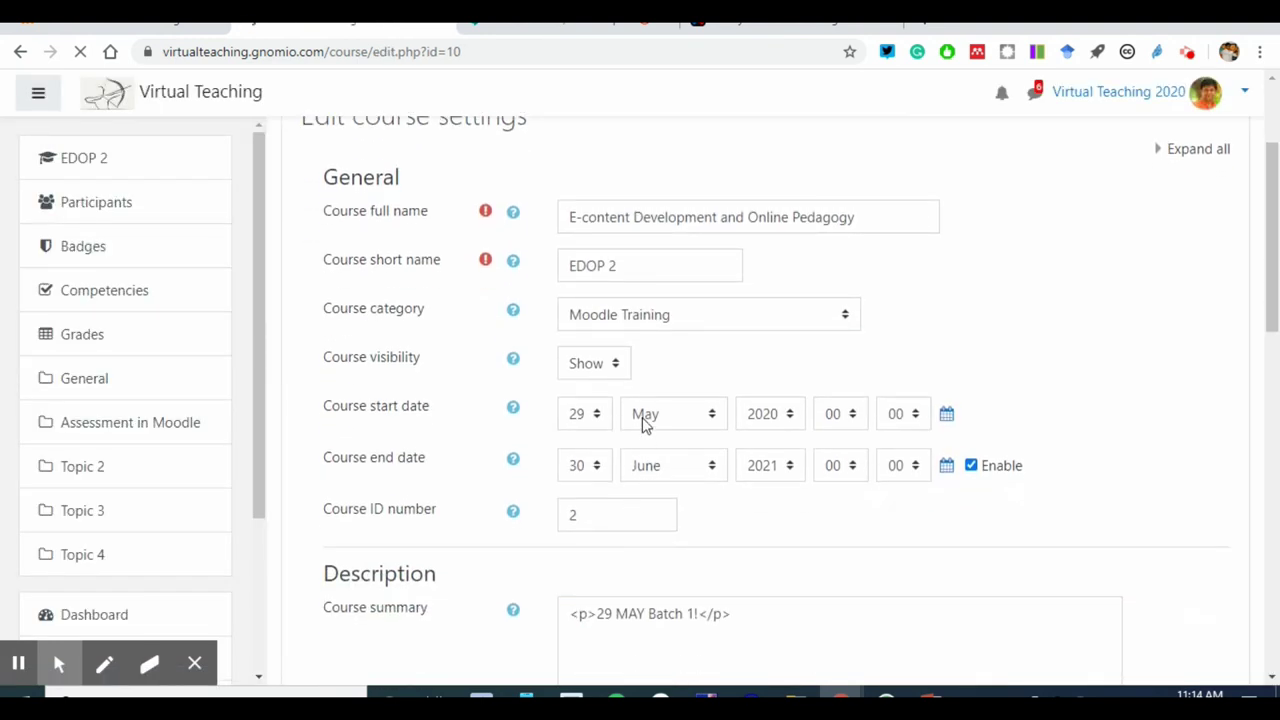
left_click(1081, 356)
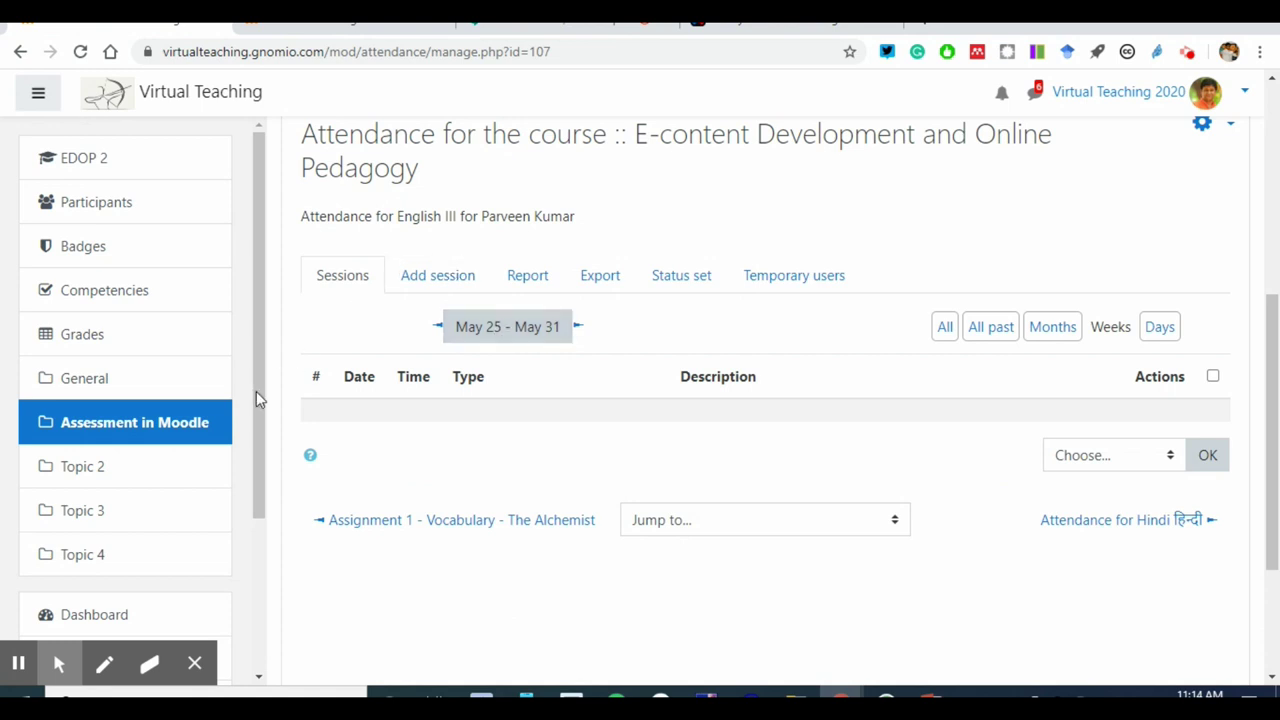
Step: Open the Add session page for Attendance for English III
scroll(634, 276, "up", 2)
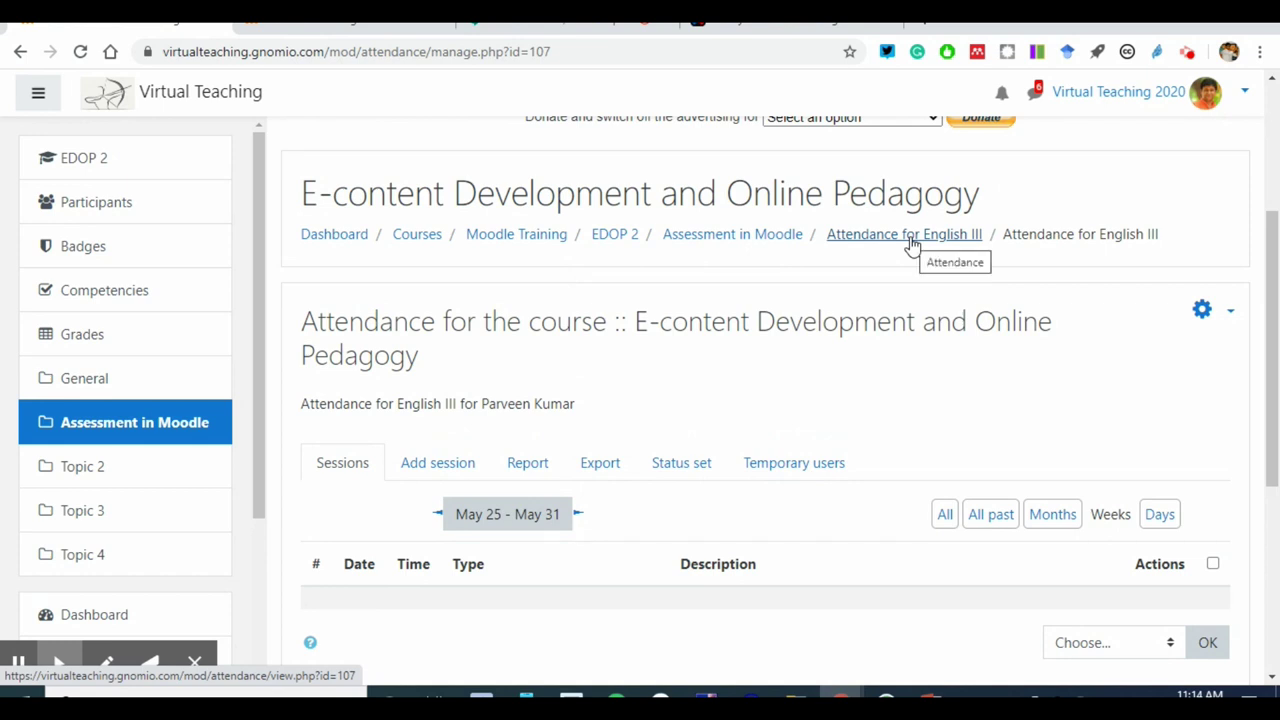
left_click(827, 323)
left_click(750, 363)
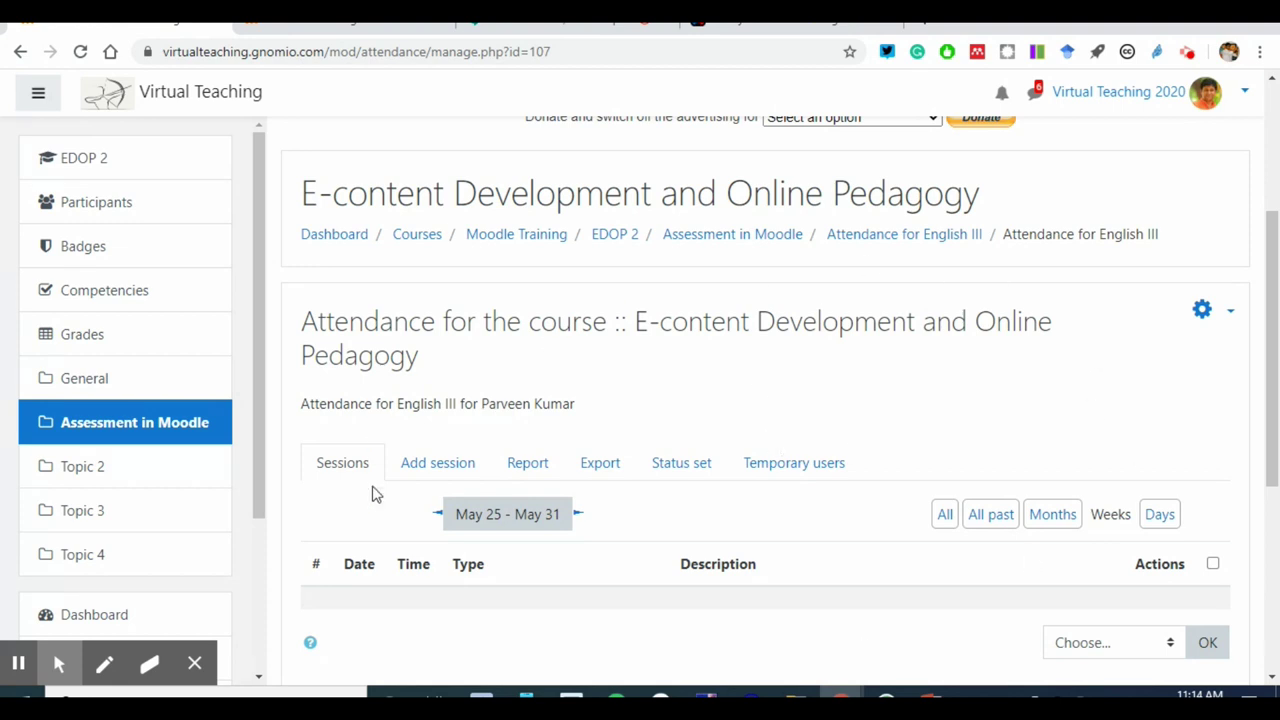
scroll(500, 515, "down", 2)
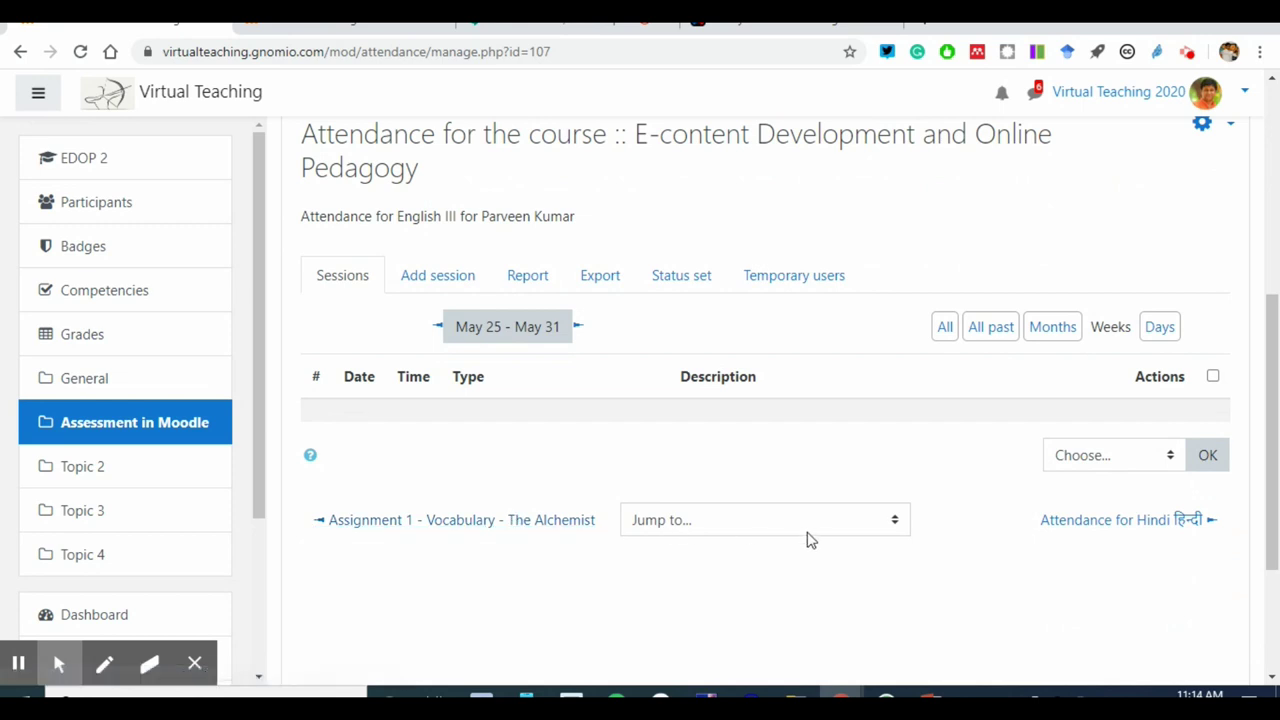
left_click(410, 286)
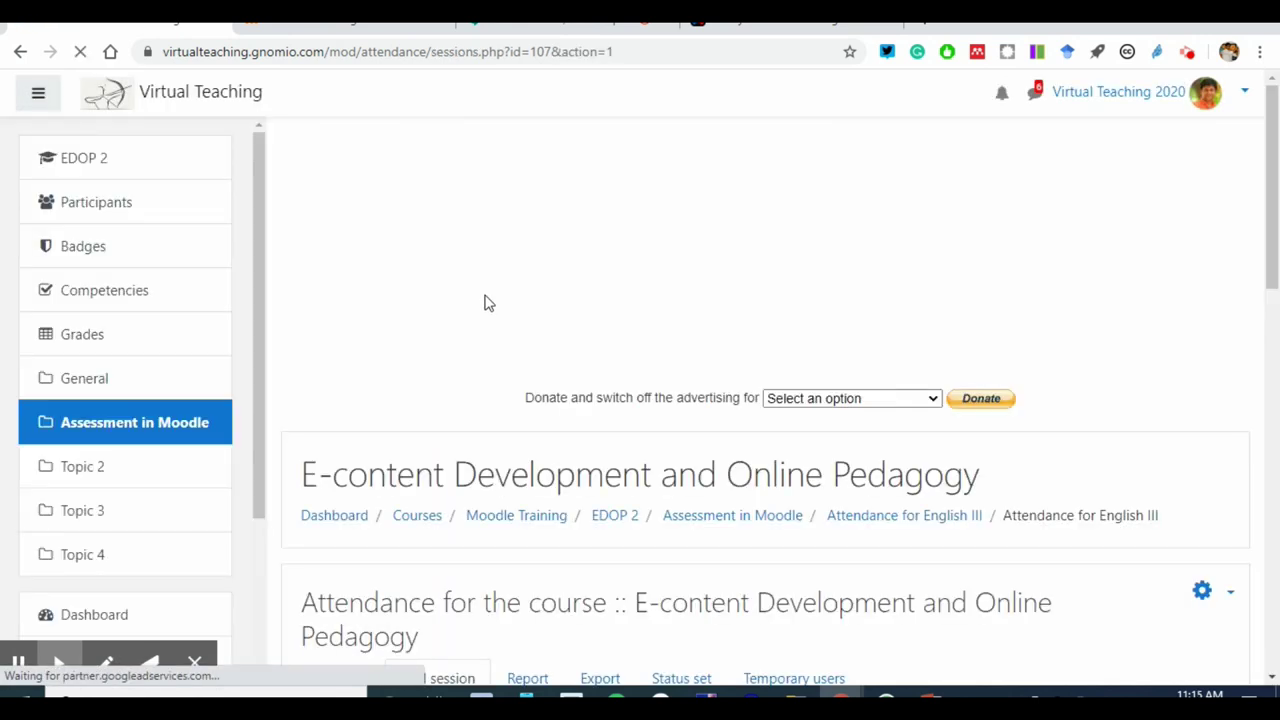
Step: Set the session to 29 May 2020, starting at 09:00 and ending at 10:00
scroll(530, 440, "down", 3)
scroll(540, 465, "down", 1)
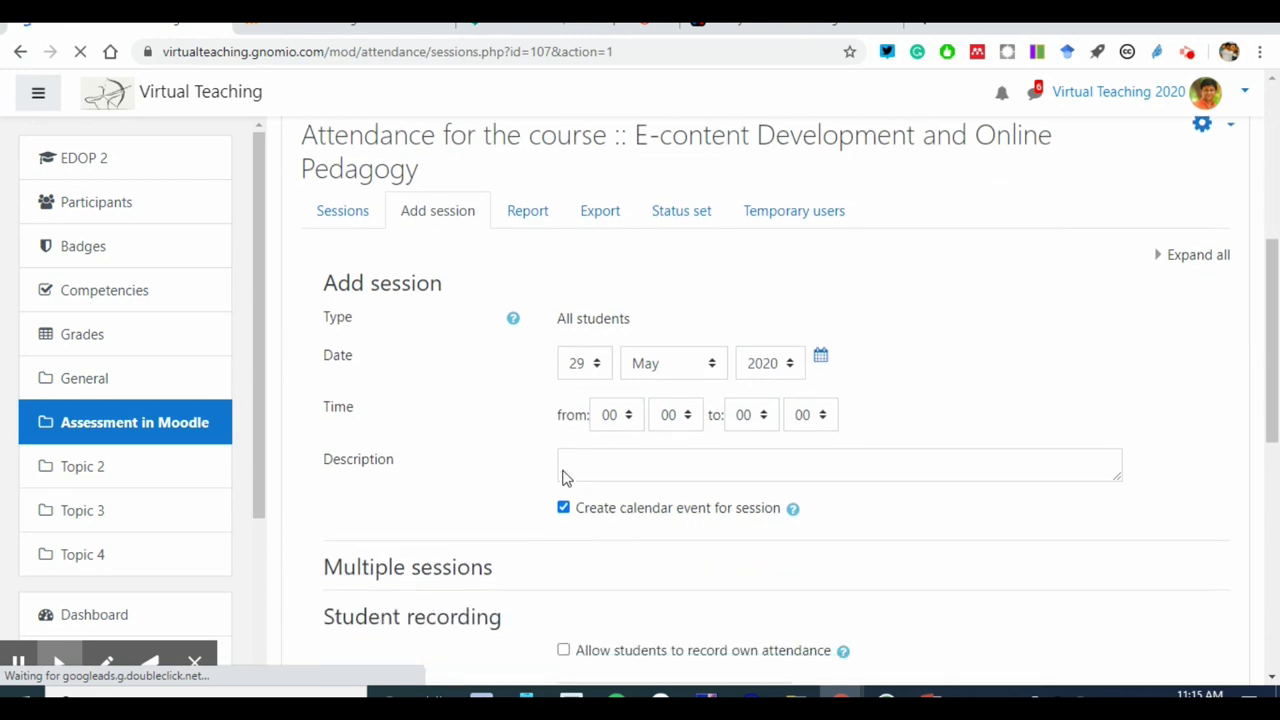
left_click(592, 383)
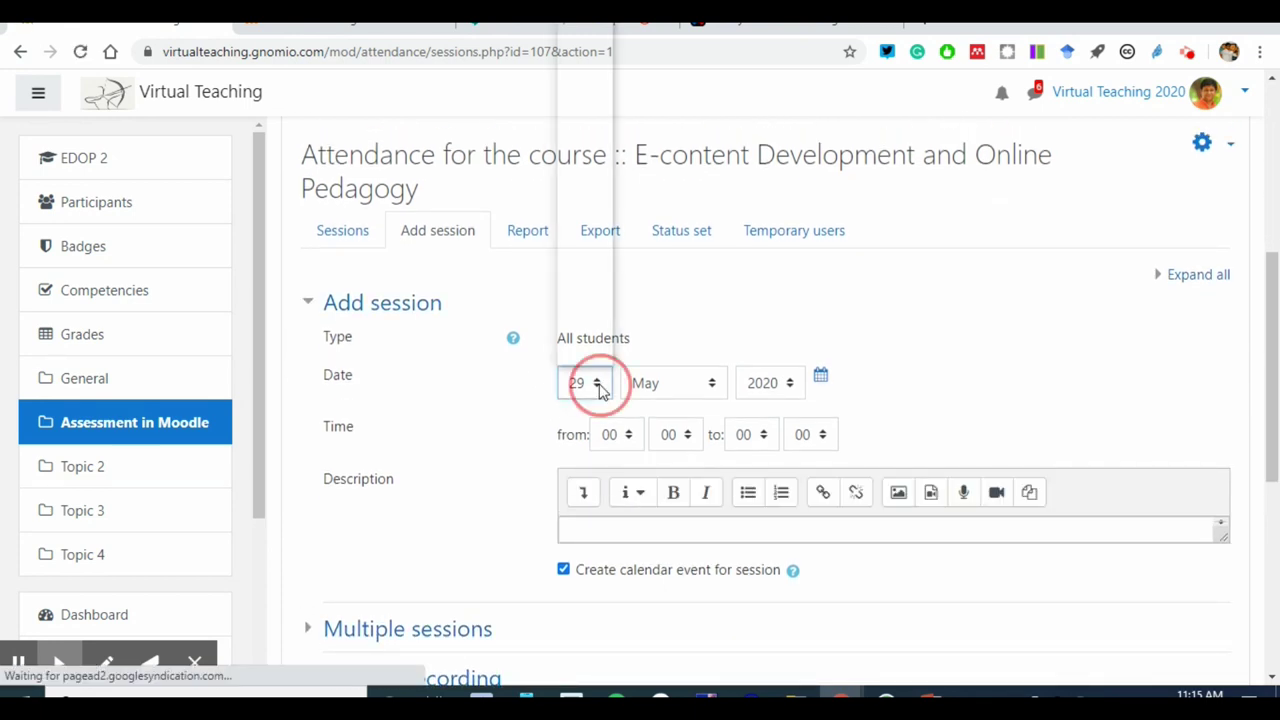
scroll(598, 360, "down", 1)
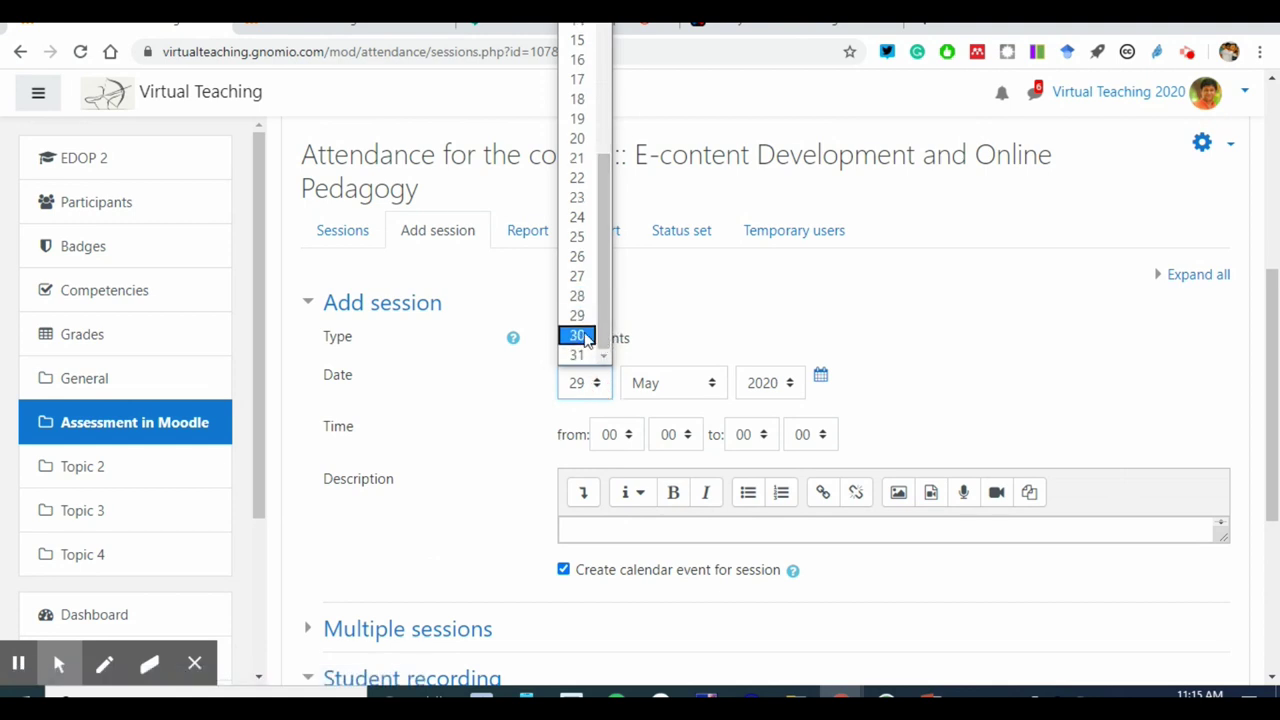
left_click(580, 335)
left_click(594, 386)
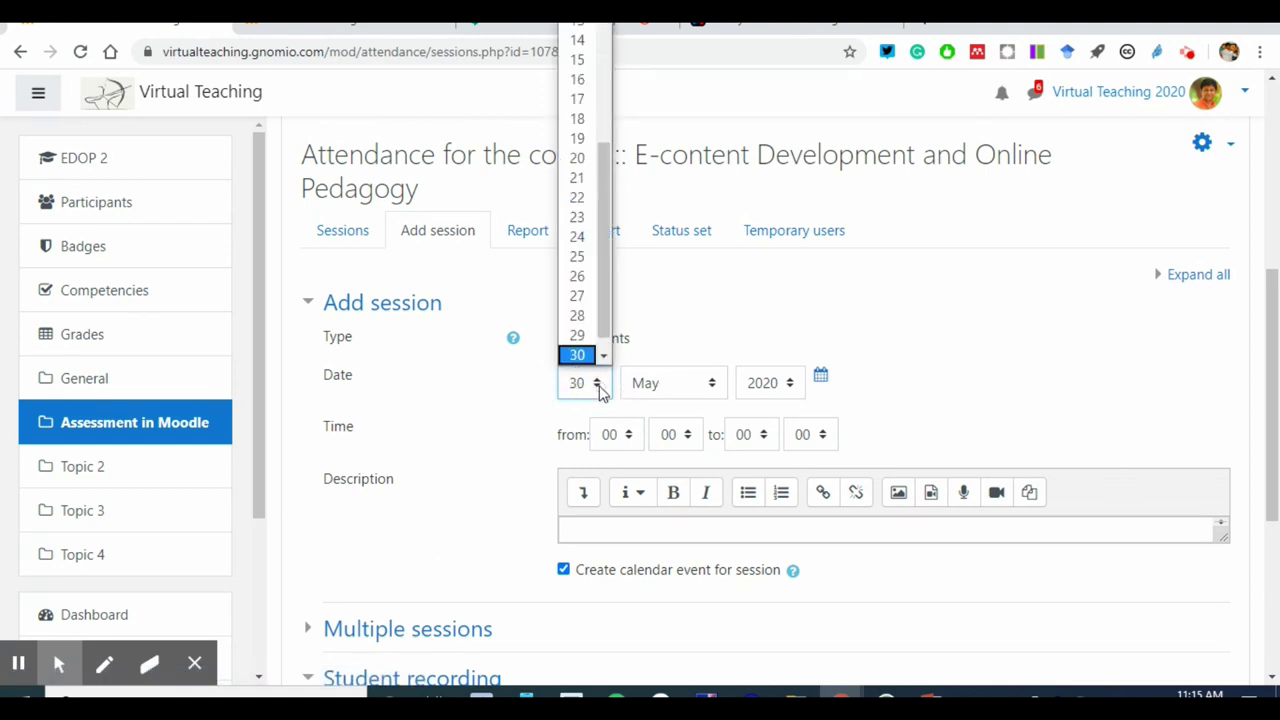
left_click(588, 340)
left_click(600, 384)
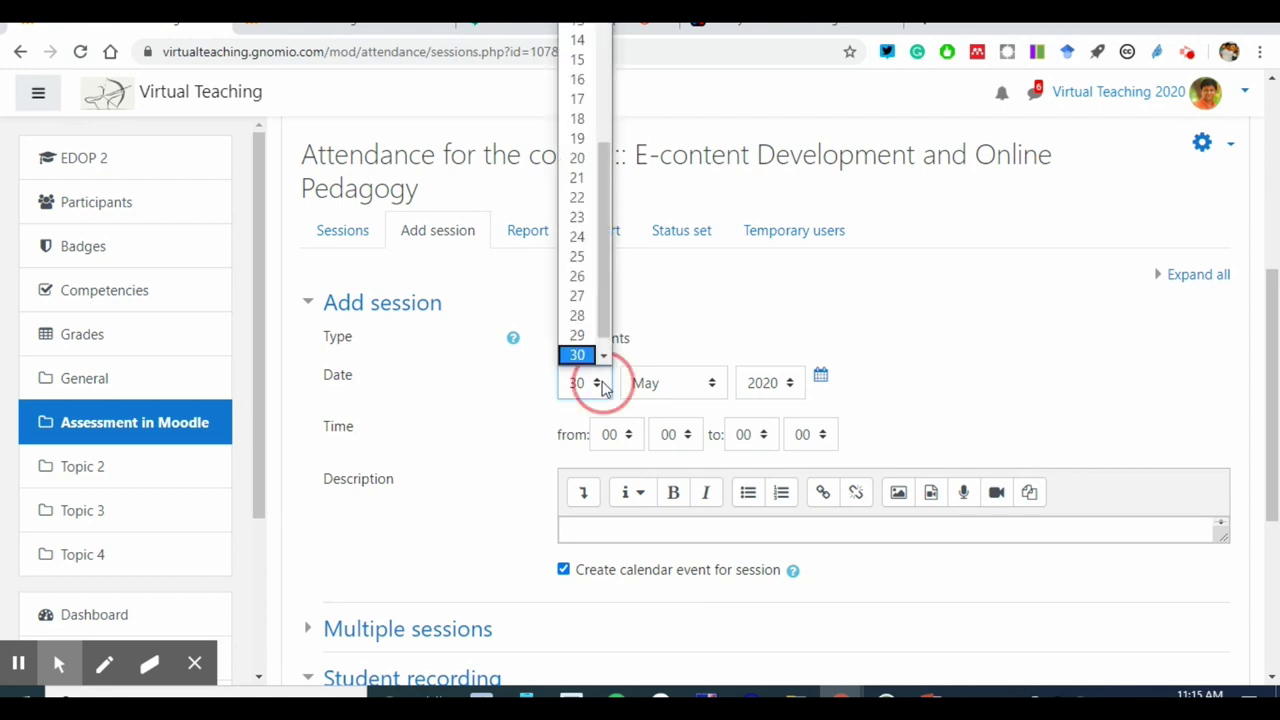
left_click(582, 336)
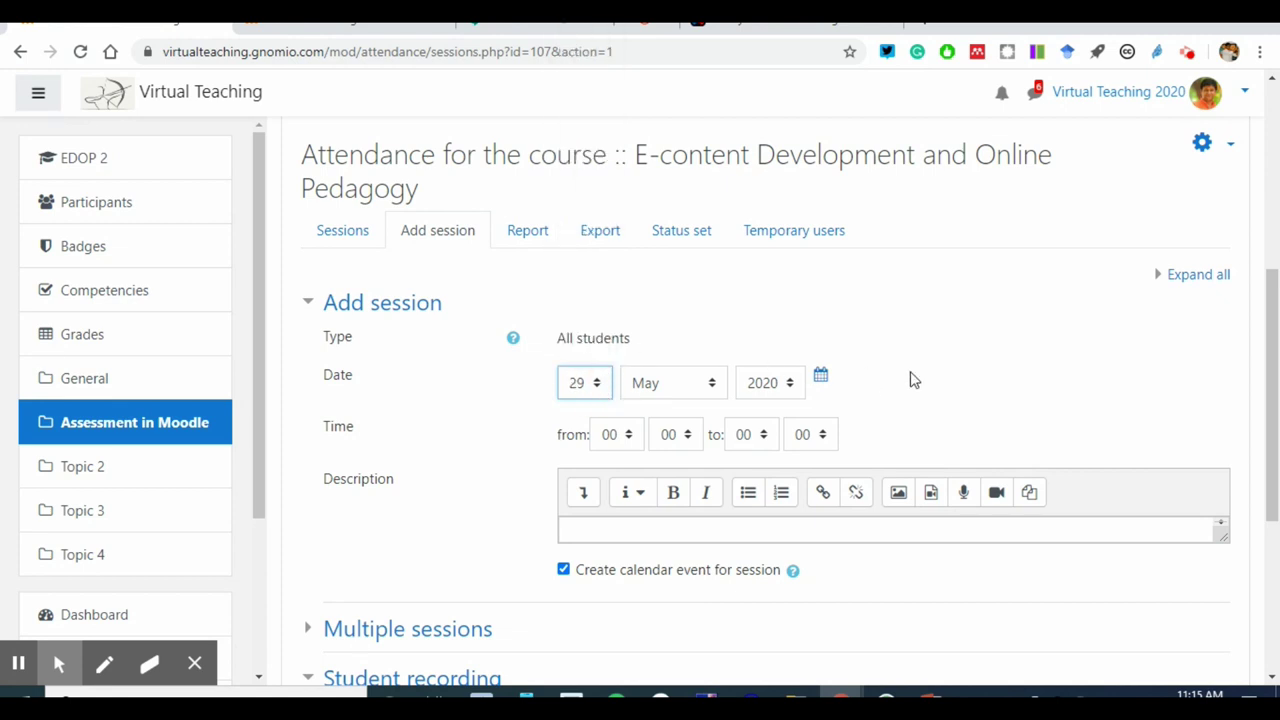
left_click(617, 436)
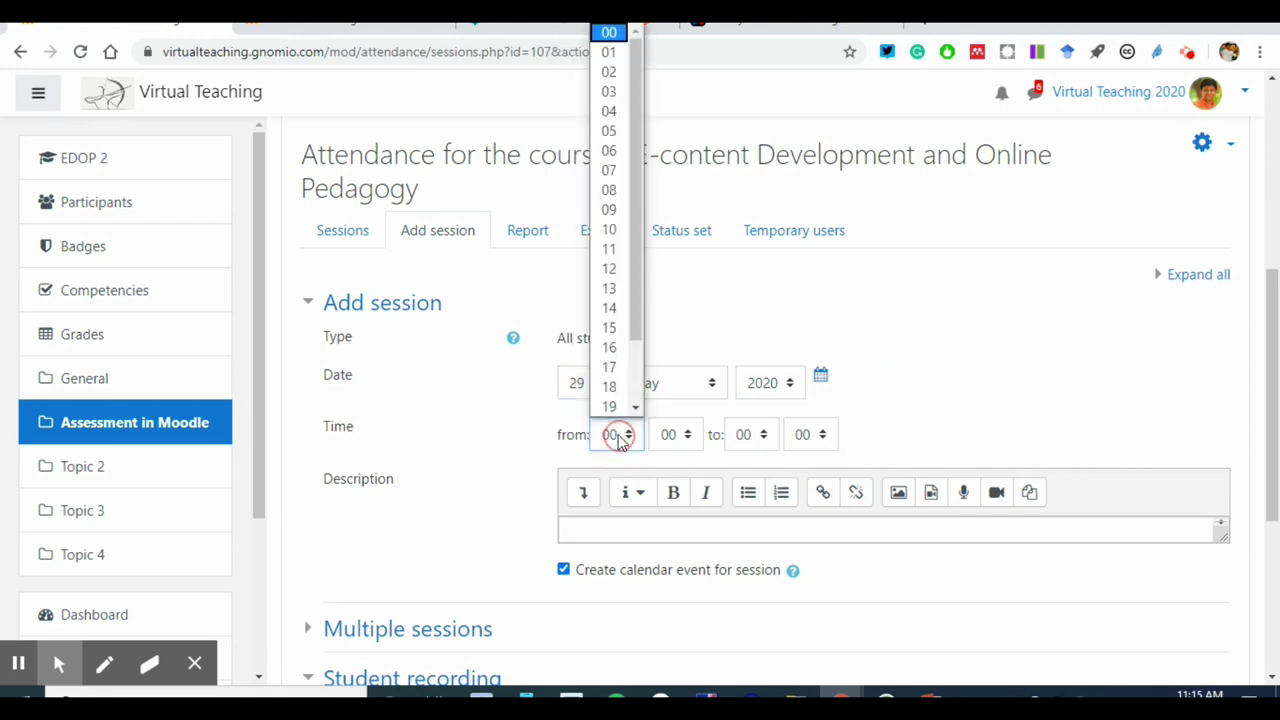
left_click(611, 209)
left_click(751, 436)
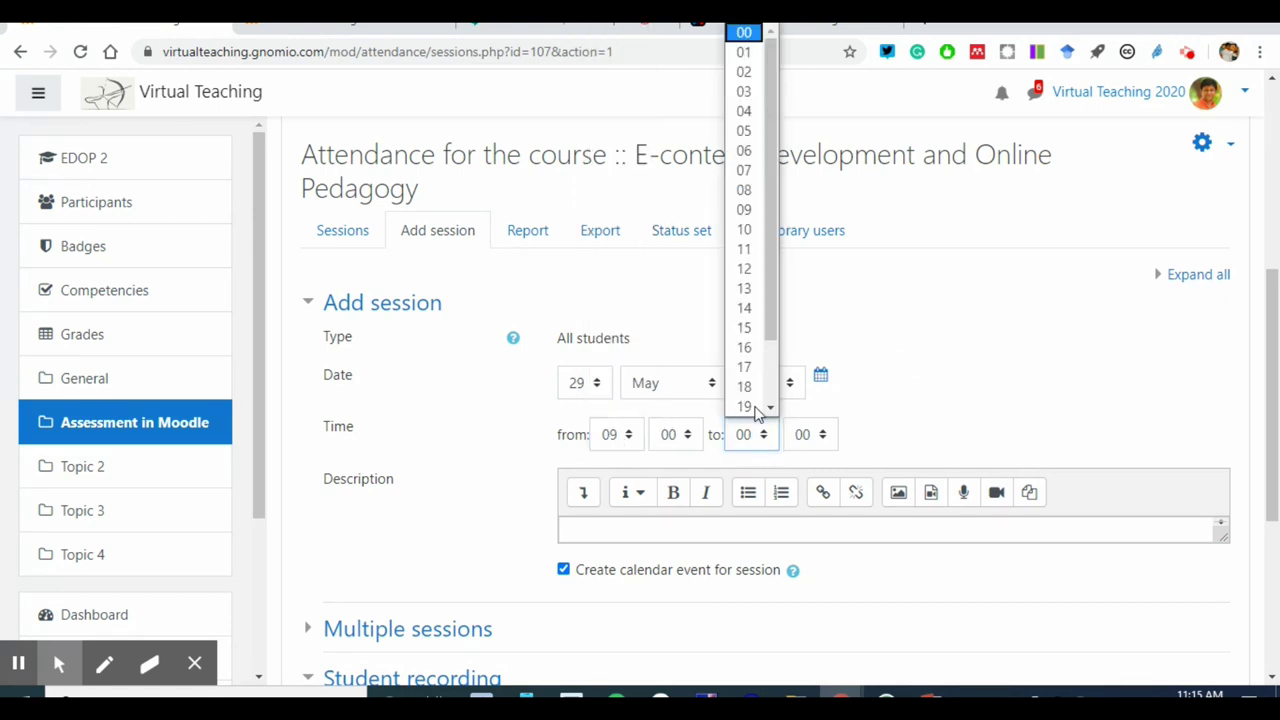
left_click(744, 230)
left_click(913, 392)
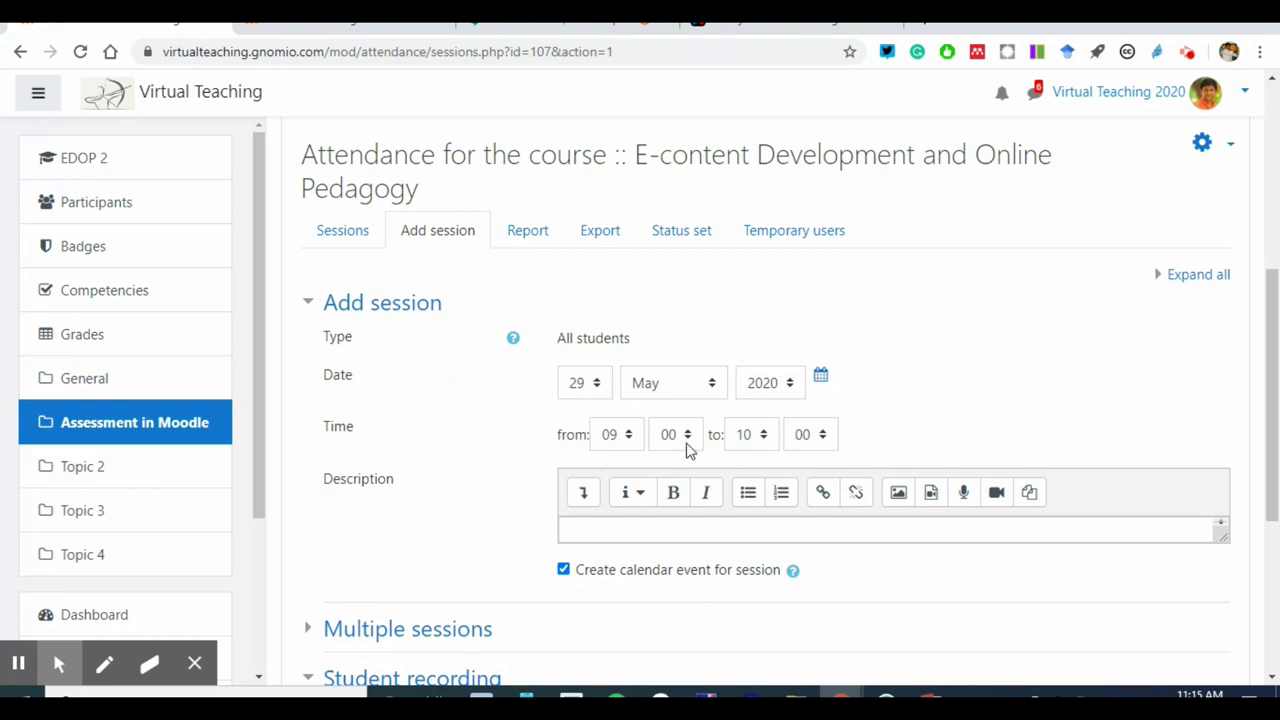
Step: Write a description naming the teacher's class, then expand the Multiple sessions options
left_click(592, 529)
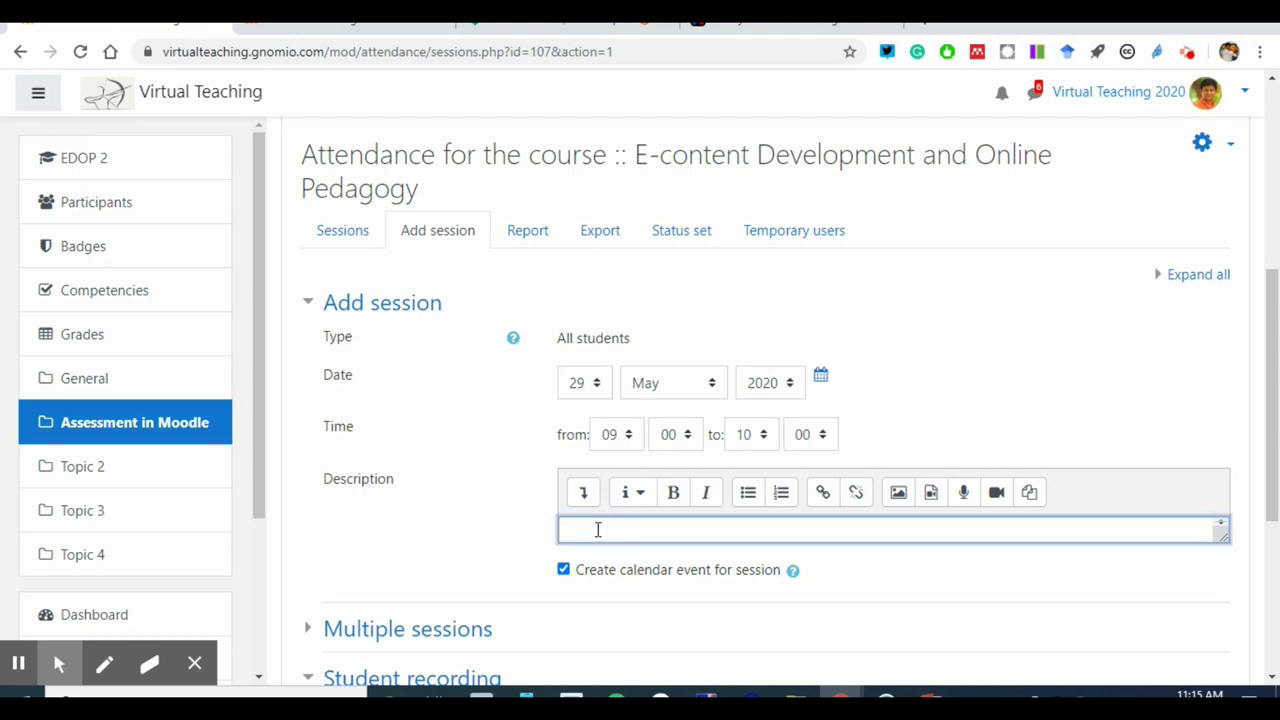
type("Parveen Sir's Class")
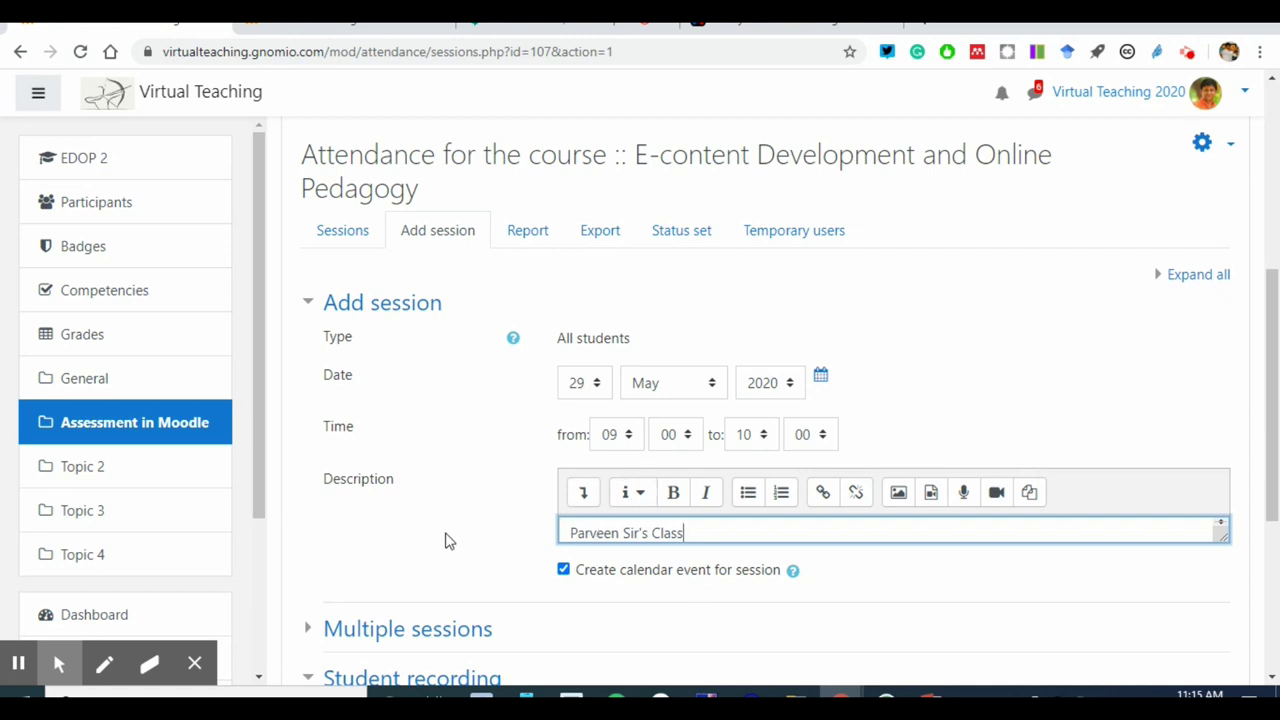
scroll(448, 537, "down", 1)
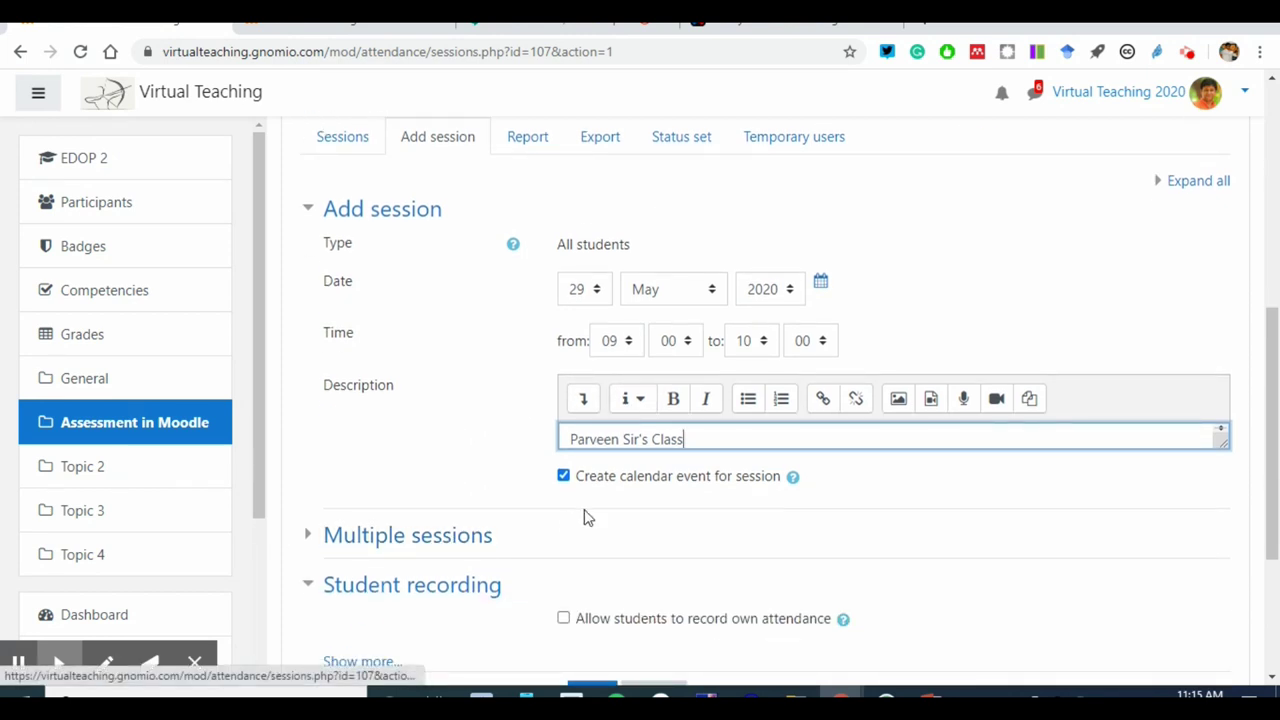
scroll(481, 510, "down", 2)
left_click(310, 357)
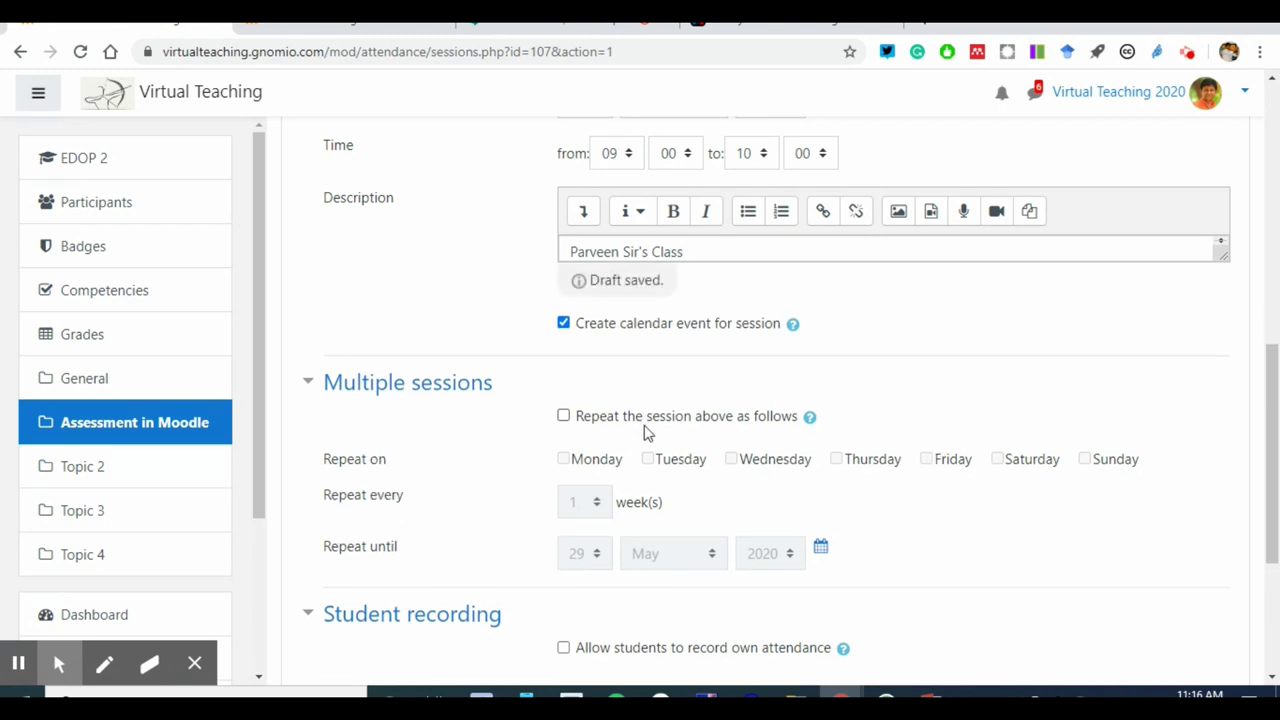
Step: Turn on repeating, every 1 week on Wednesday and Friday
left_click(563, 417)
left_click(926, 459)
left_click(732, 460)
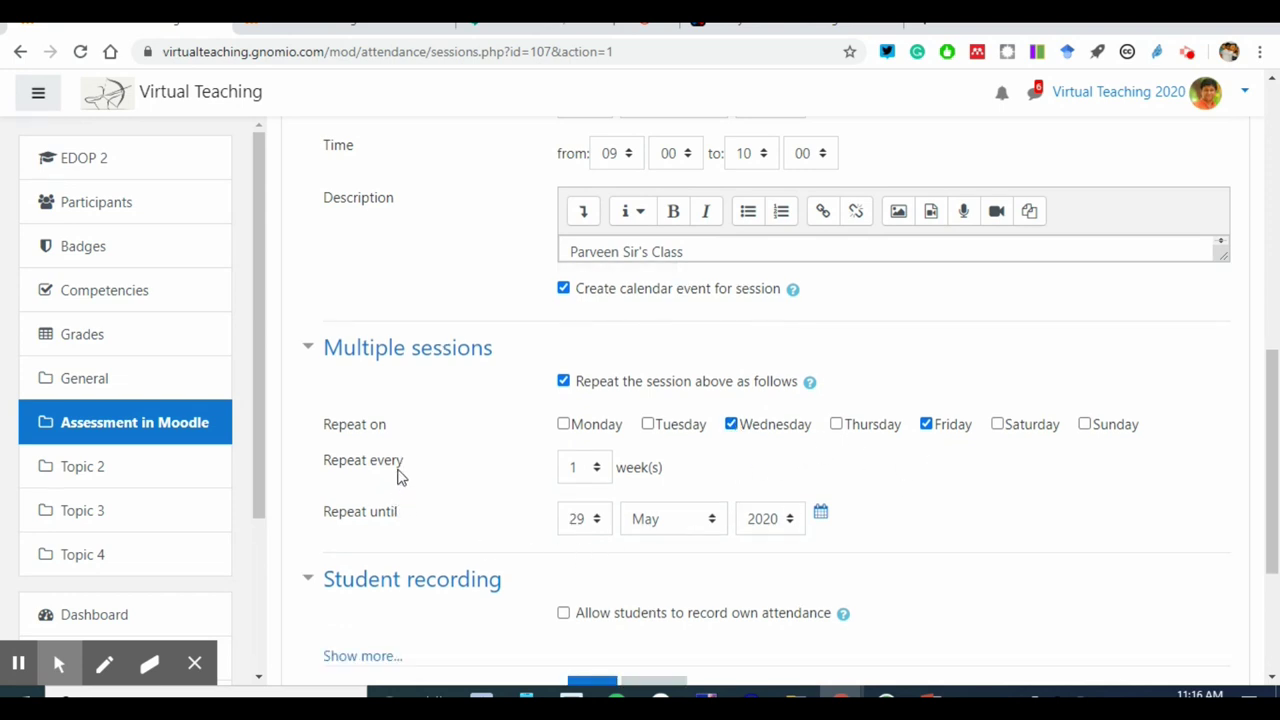
left_click(596, 468)
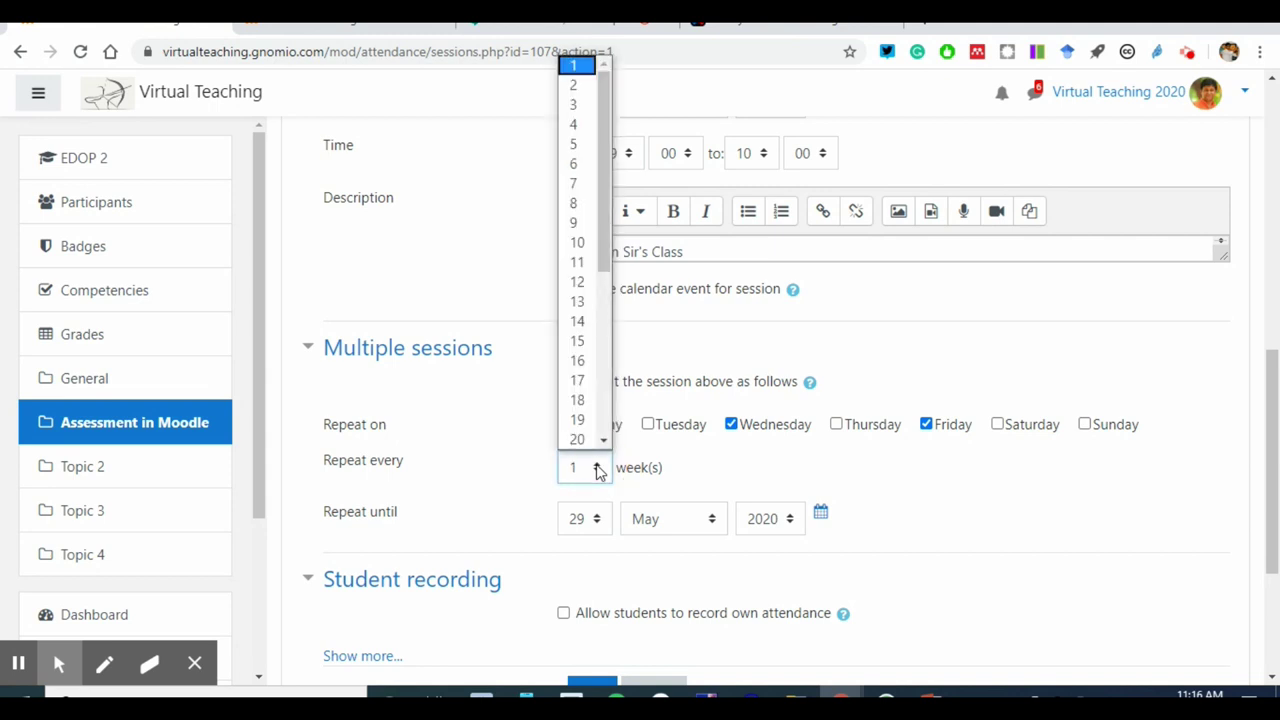
left_click(575, 85)
left_click(596, 468)
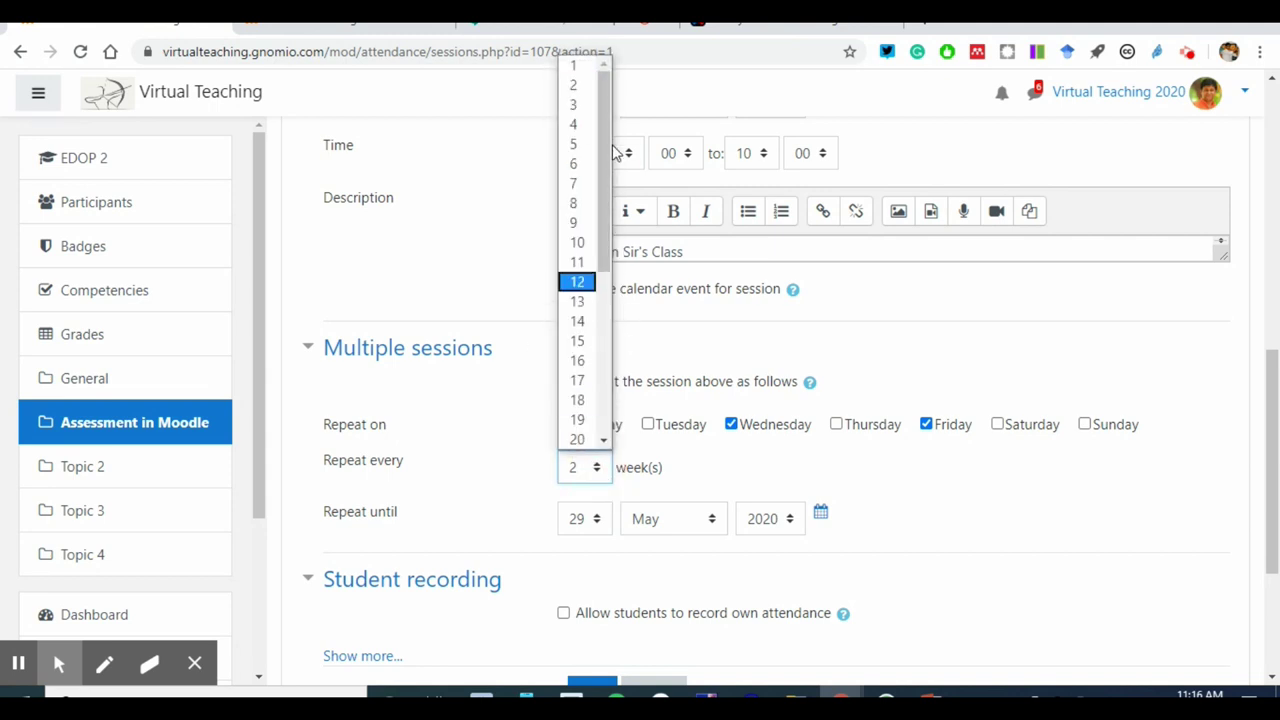
left_click(578, 67)
left_click(383, 522)
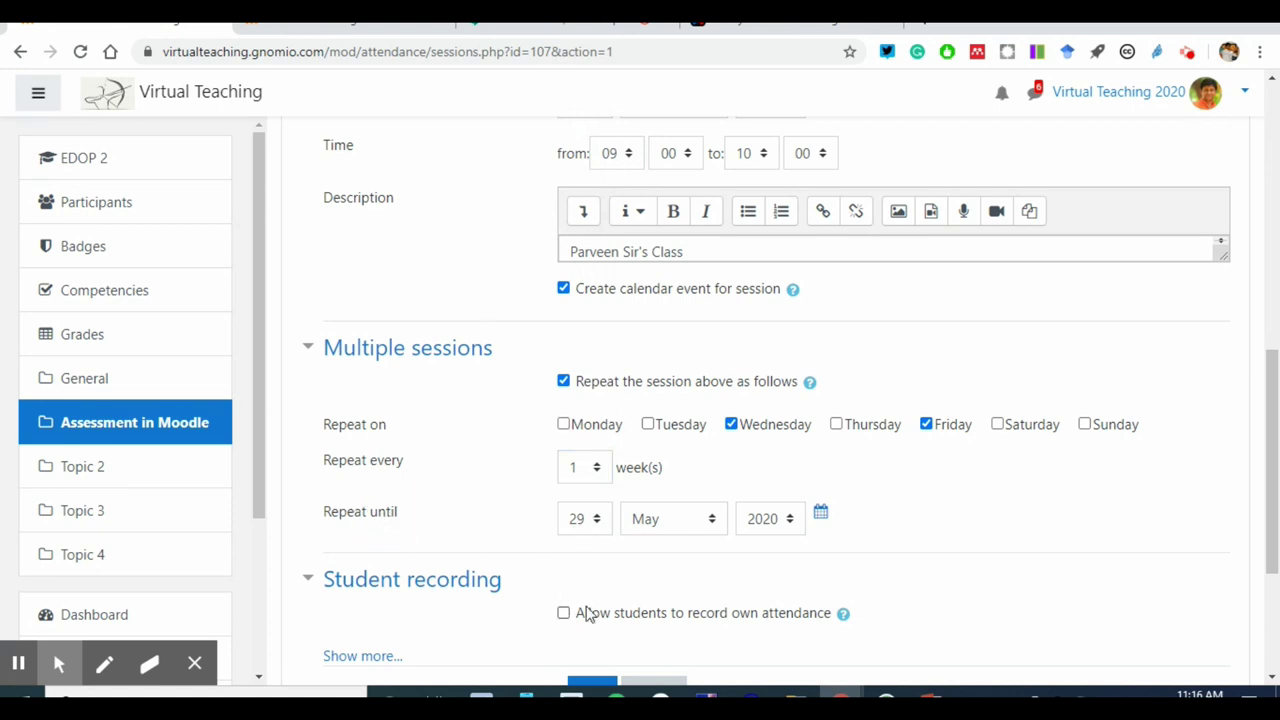
Step: Set the repeat-until date to 19 June 2020
left_click(598, 522)
left_click(663, 530)
left_click(586, 526)
left_click(577, 275)
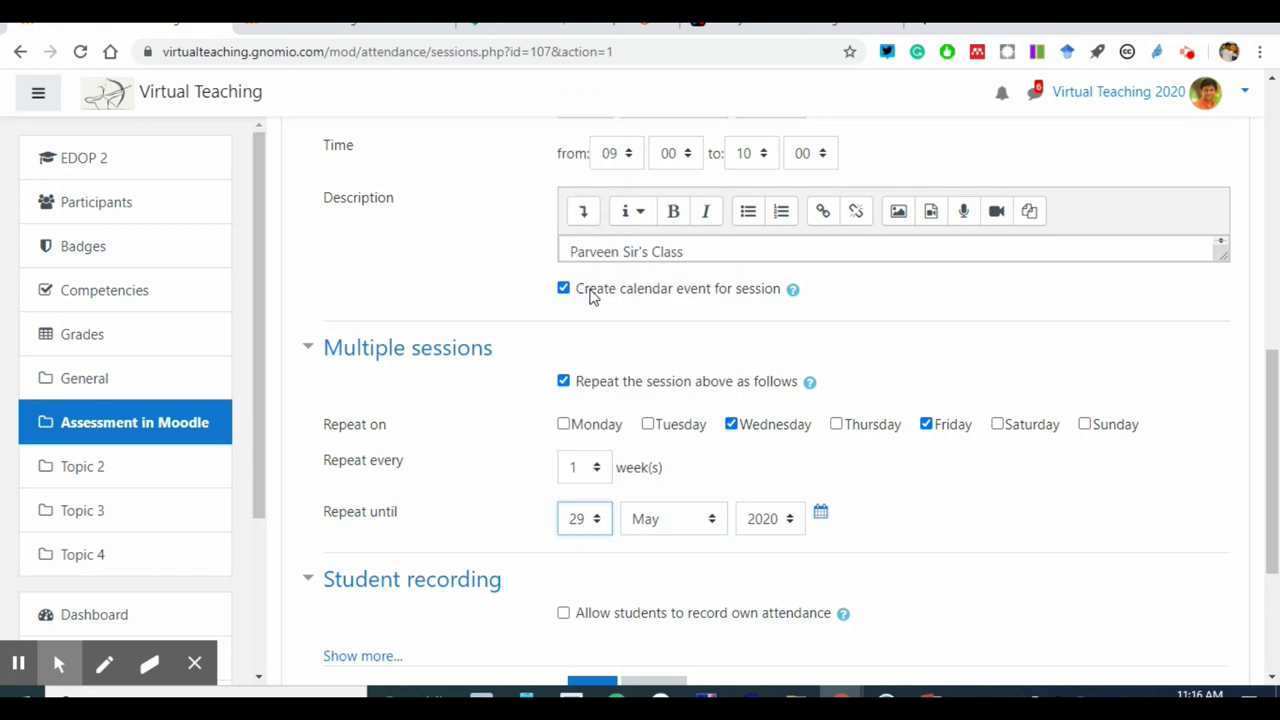
left_click(660, 520)
left_click(657, 380)
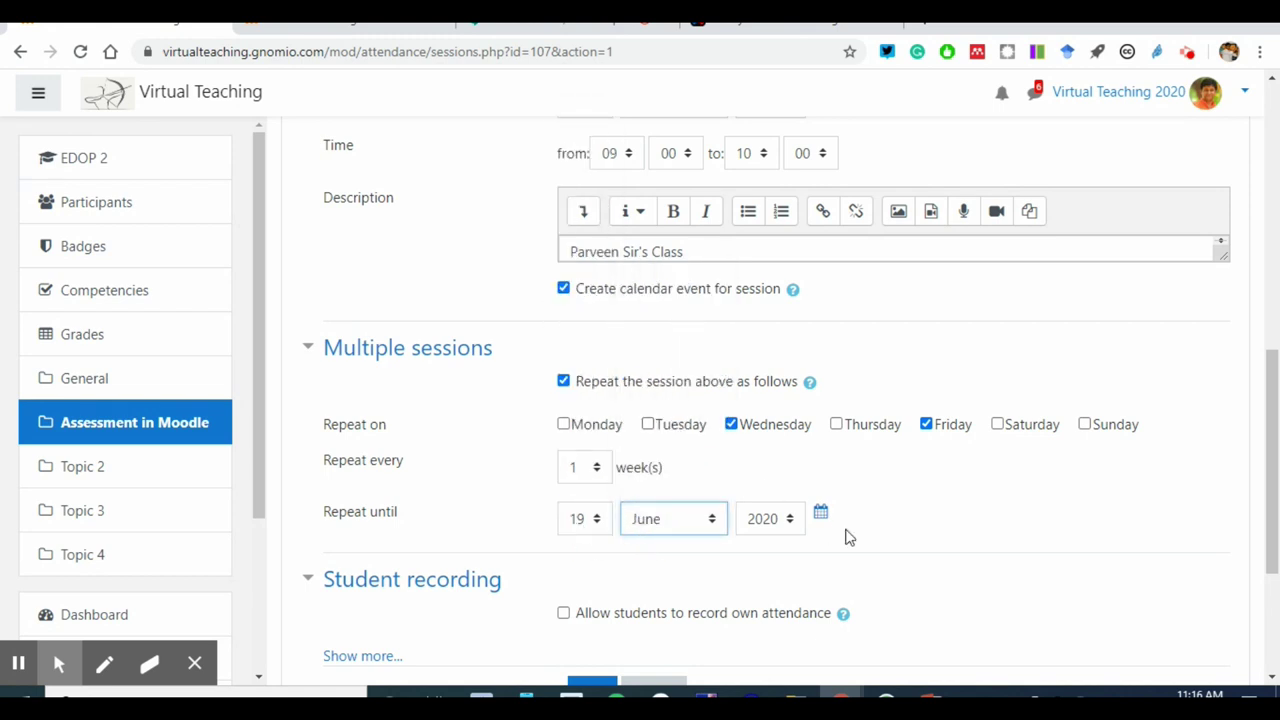
scroll(903, 510, "up", 2)
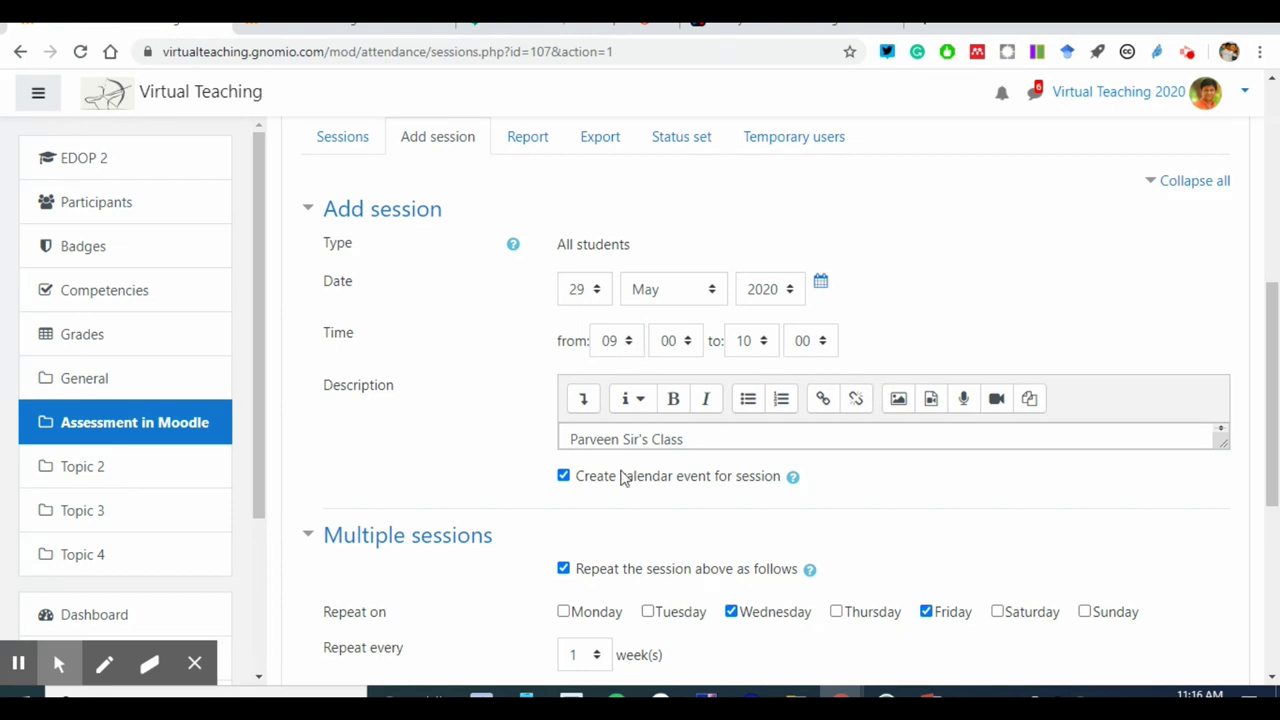
scroll(590, 490, "down", 2)
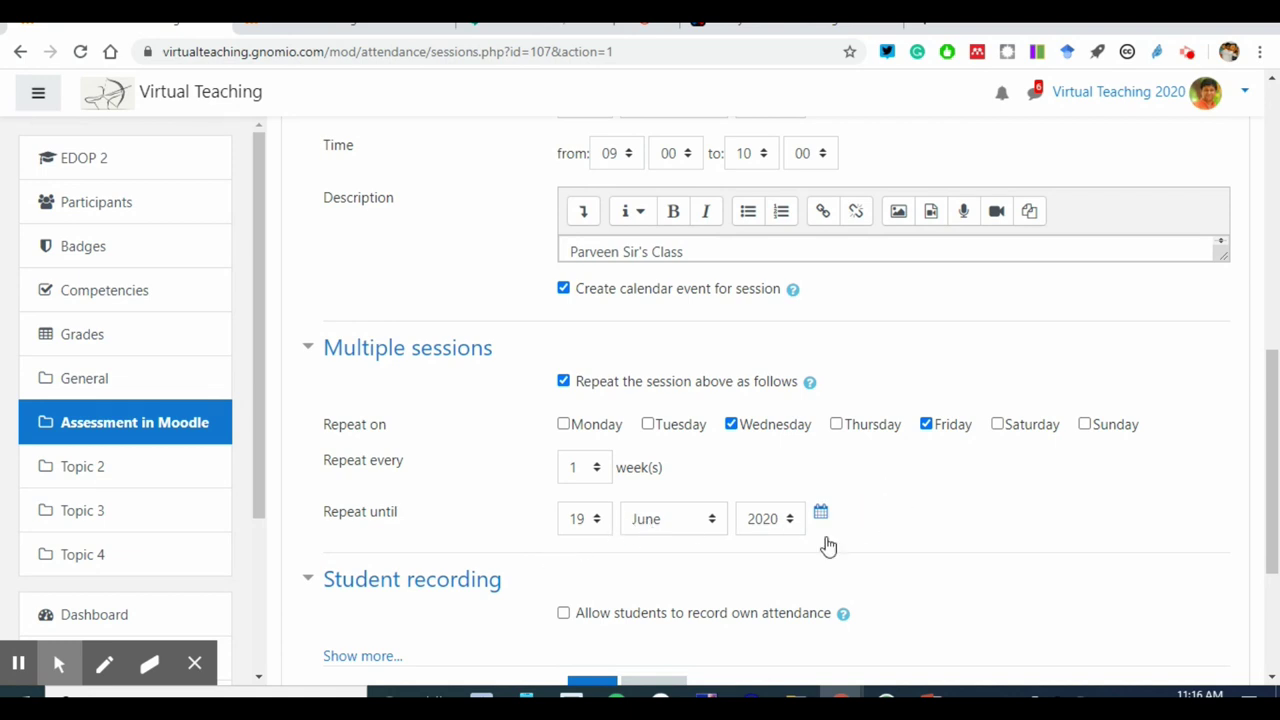
scroll(600, 560, "down", 1)
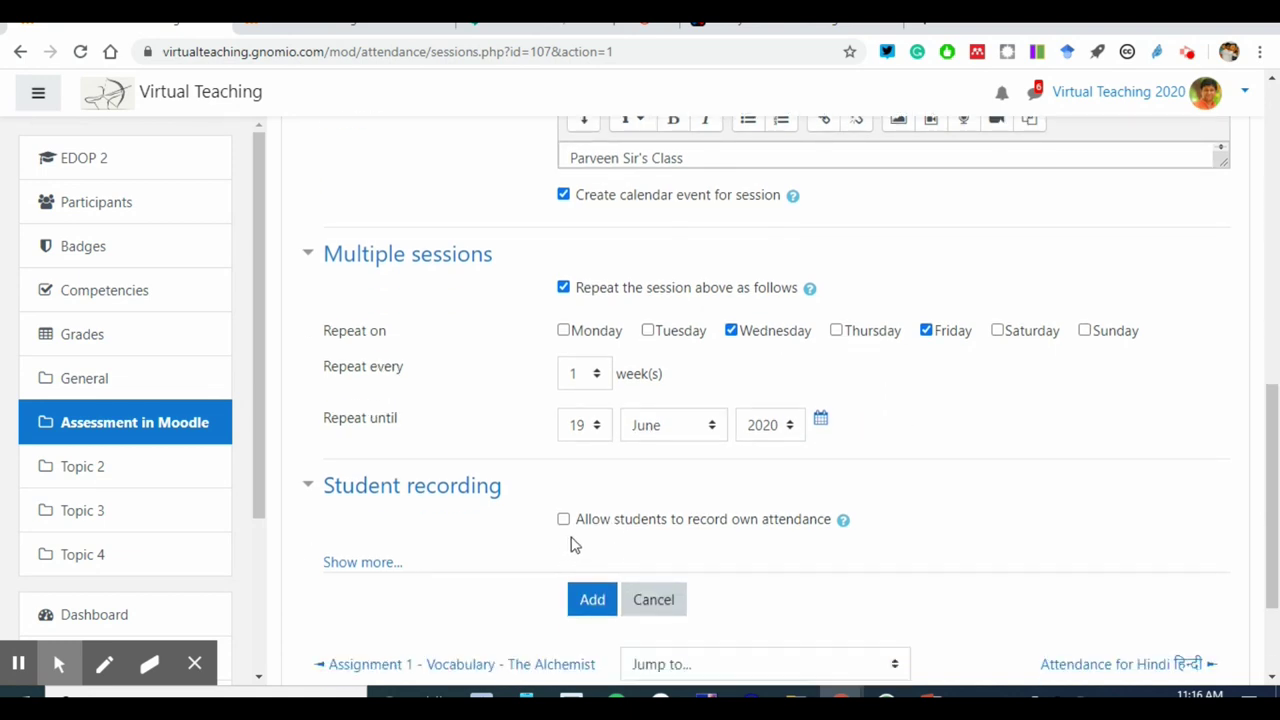
Step: Read the help on students recording their own attendance, then switch to the Google Meet call
left_click(845, 522)
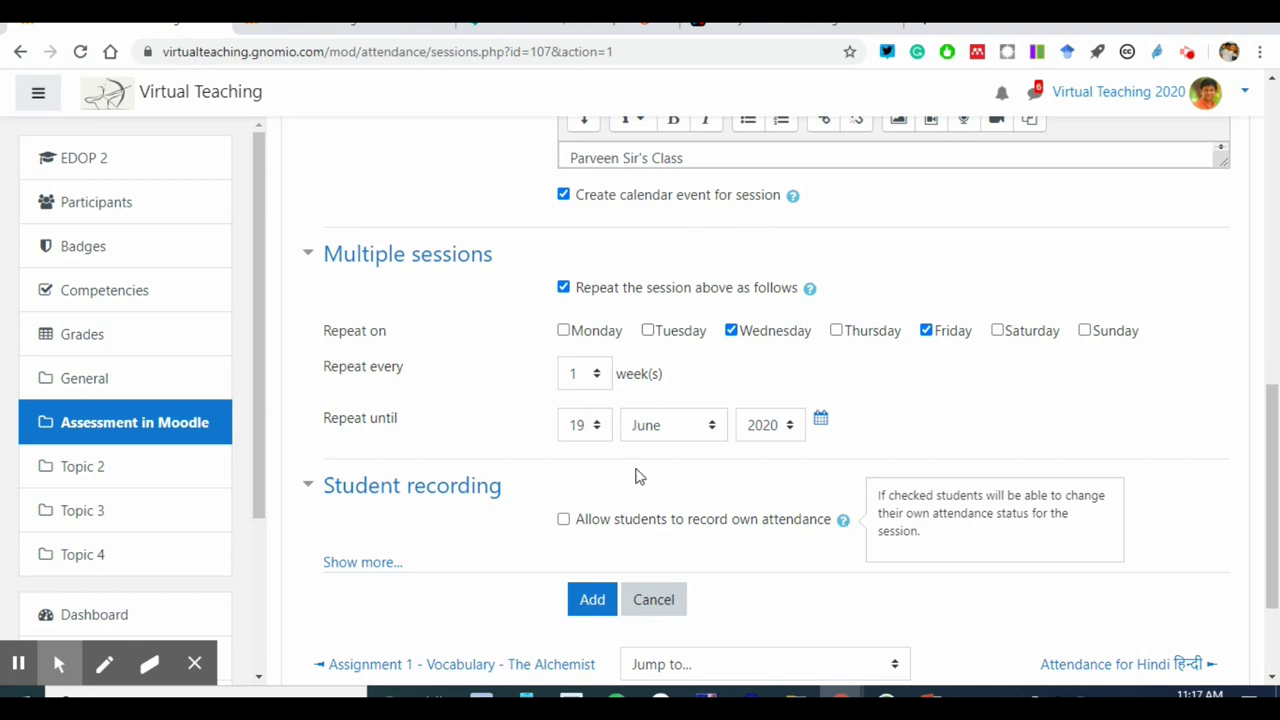
key("ctrl+Tab")
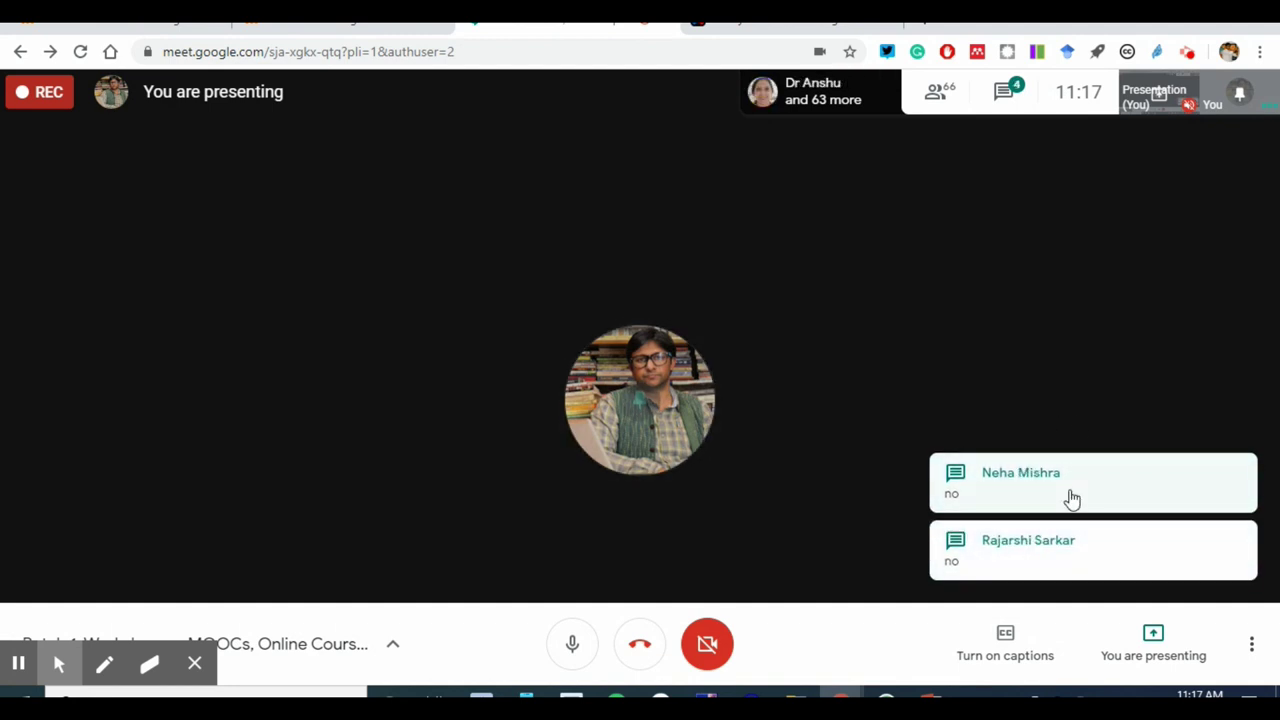
Step: Open the Meet chat to read participants' replies, then return to Moodle's course settings page
left_click(1005, 96)
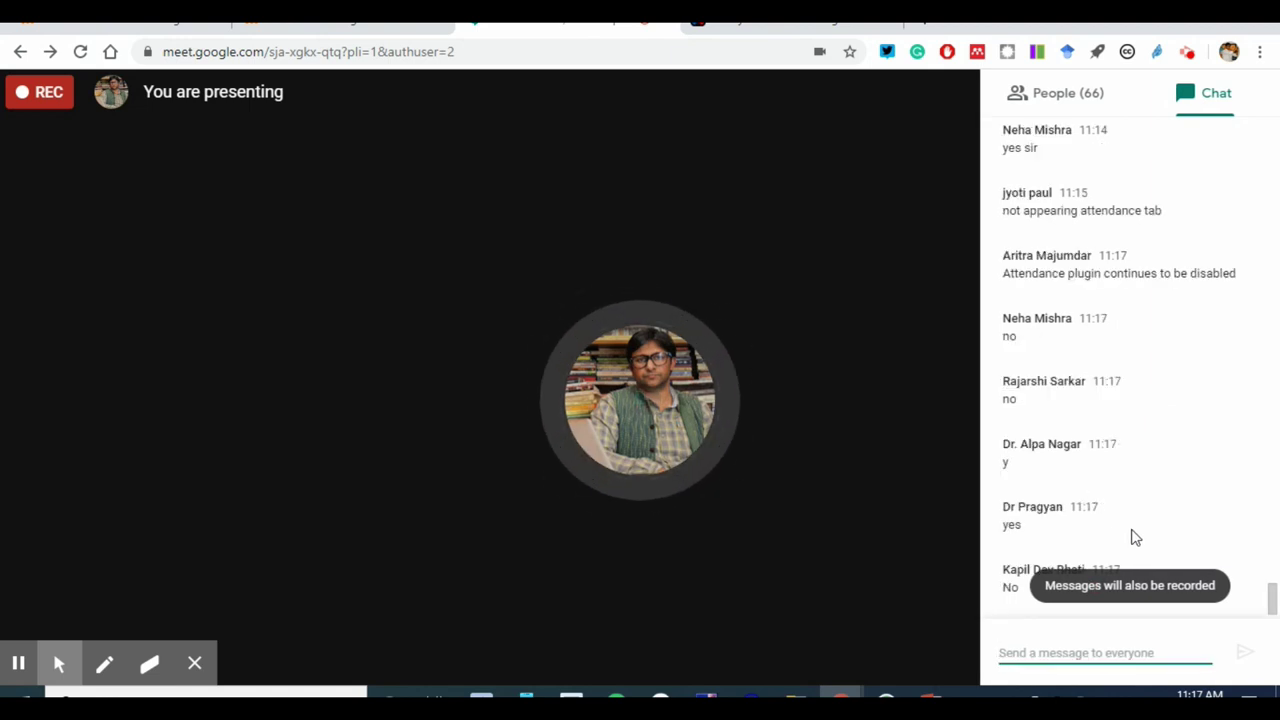
key("ctrl+shift+Tab")
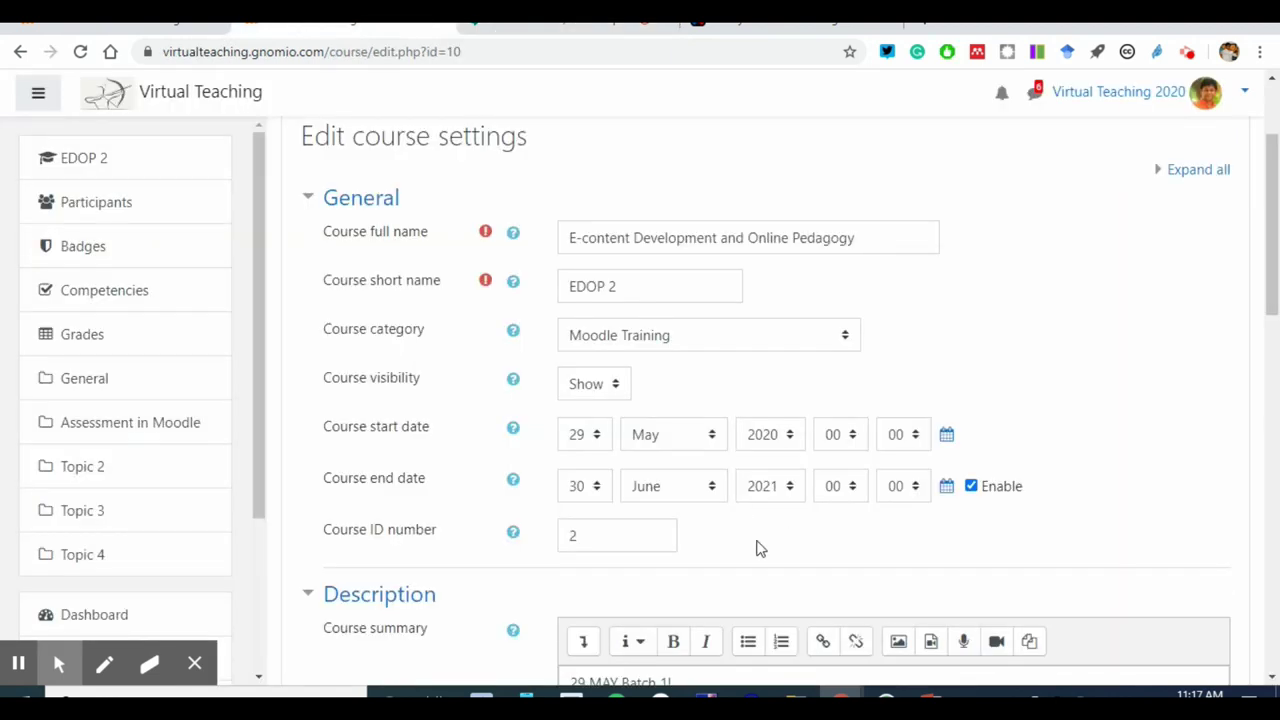
Step: Scroll through the Edit course settings page, then return to the Add session form
scroll(757, 548, "down", 5)
scroll(760, 546, "up", 3)
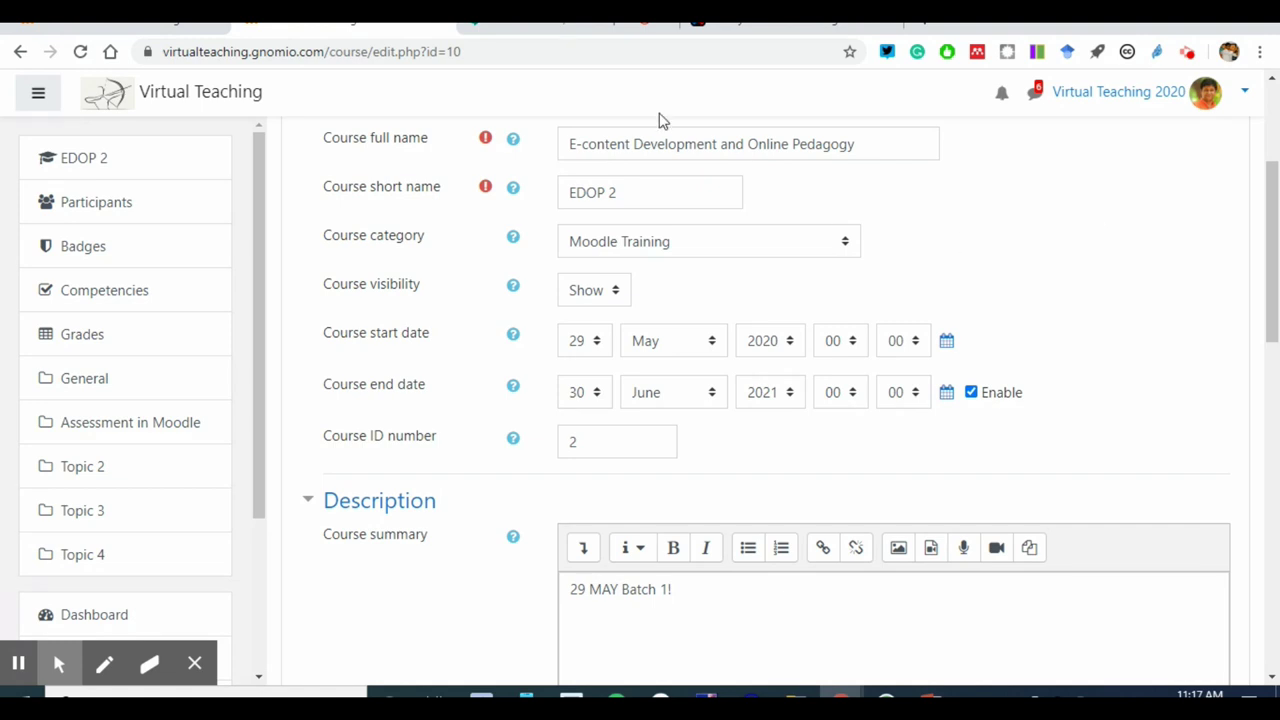
key("ctrl+Tab")
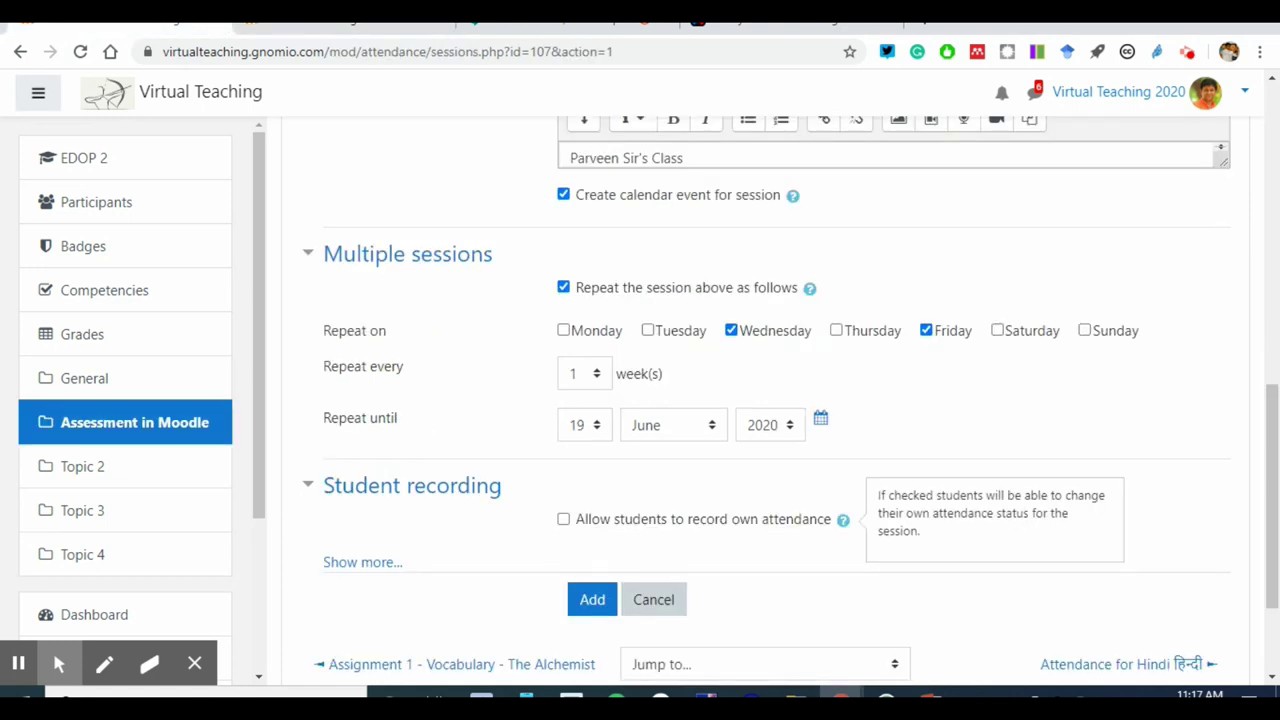
Step: Try the self-recording, random password and QR code options and their help, leaving them all unticked
scroll(566, 500, "down", 2)
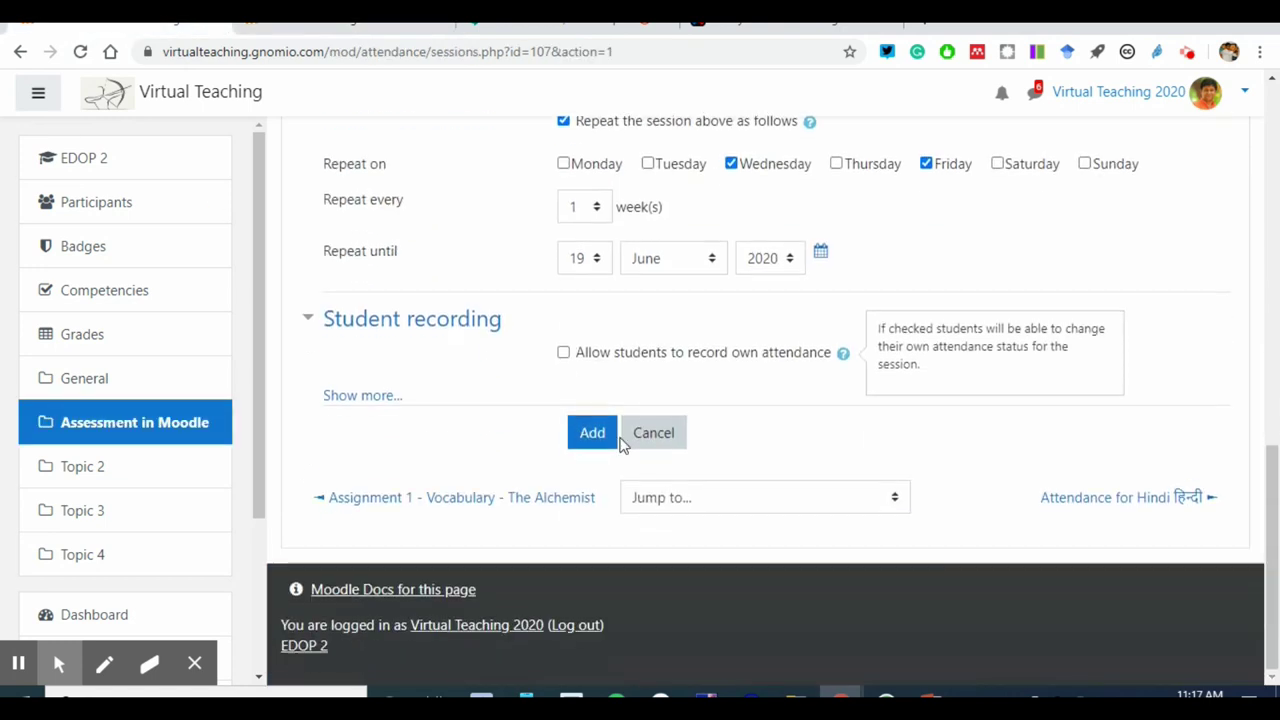
left_click(686, 363)
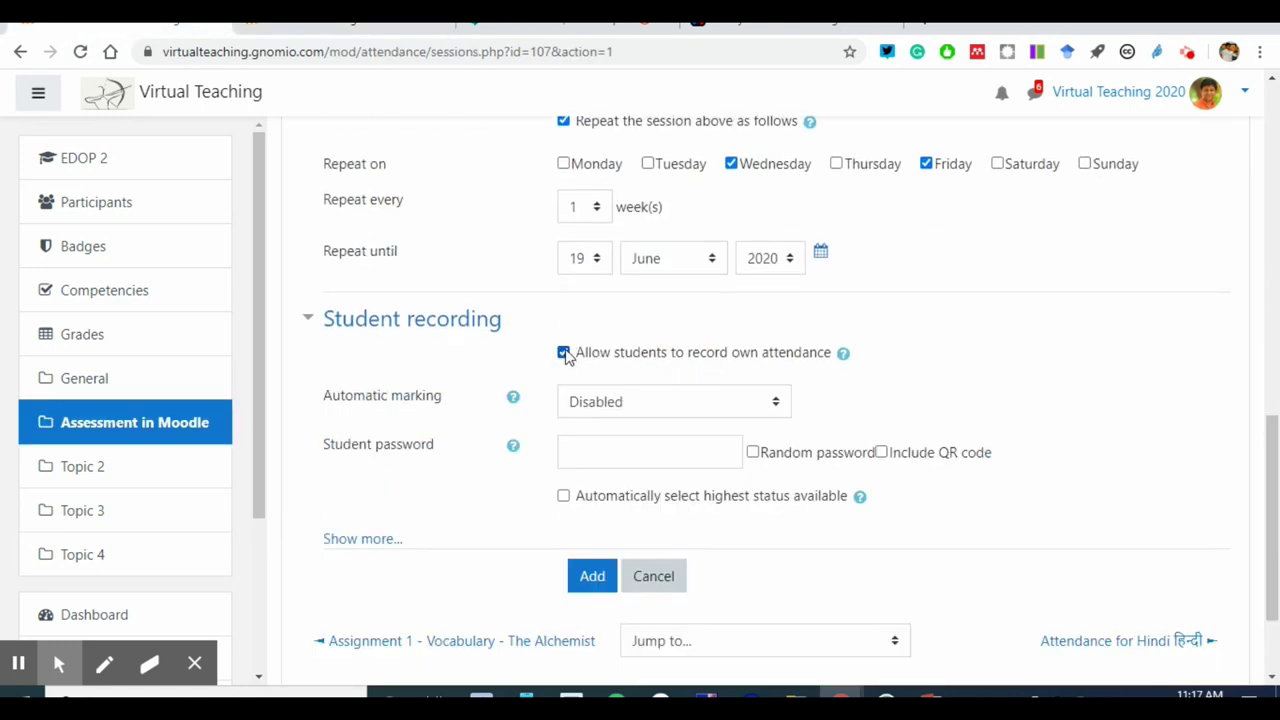
left_click(513, 399)
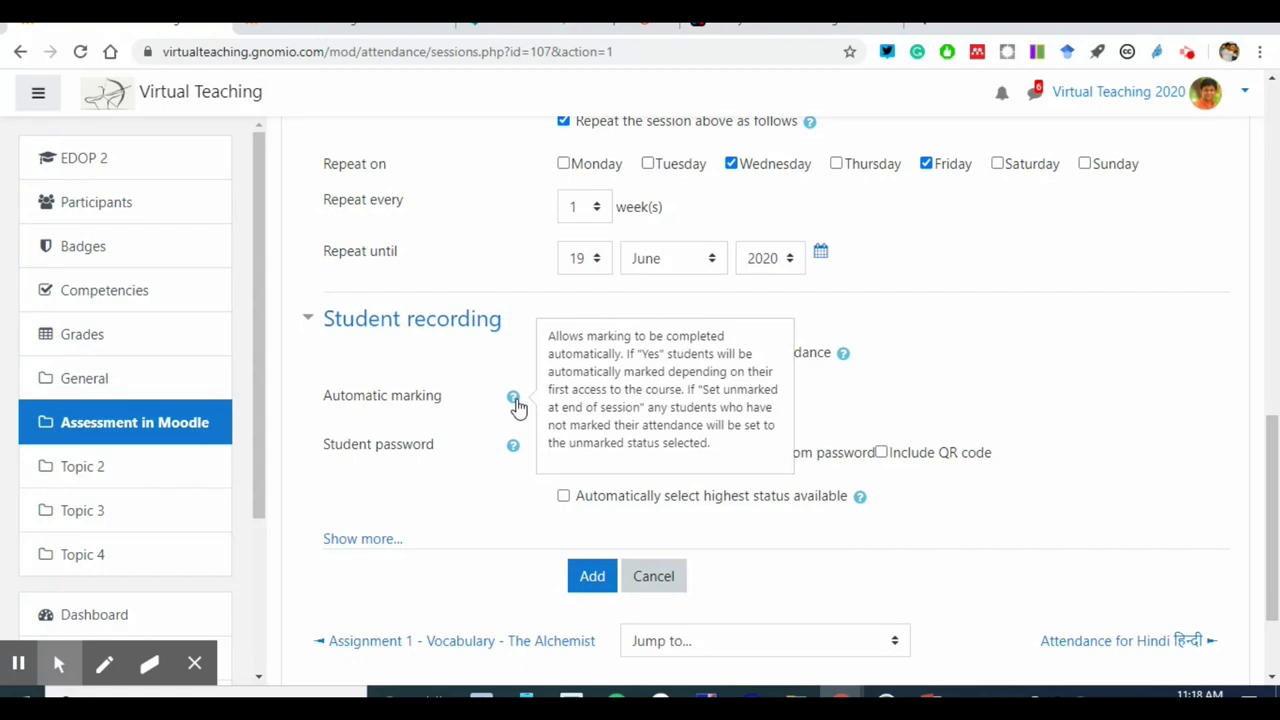
left_click(935, 396)
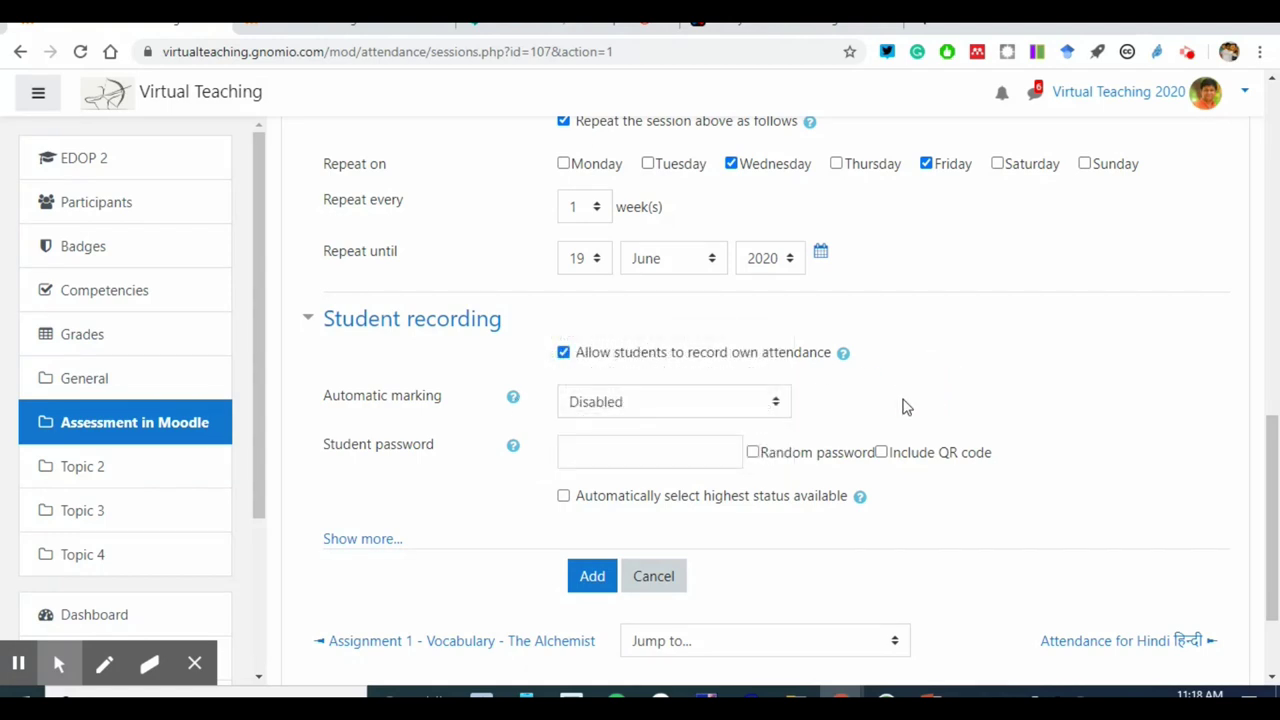
left_click(563, 353)
left_click(563, 353)
left_click(513, 447)
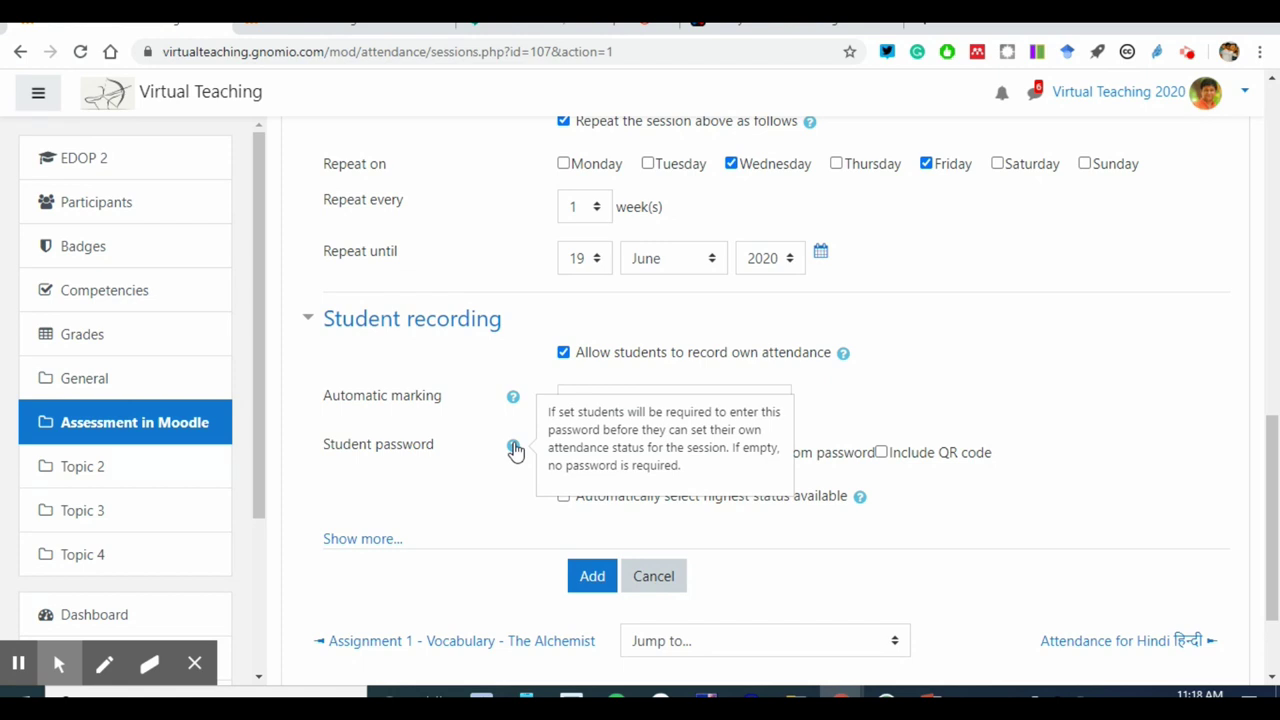
left_click(936, 390)
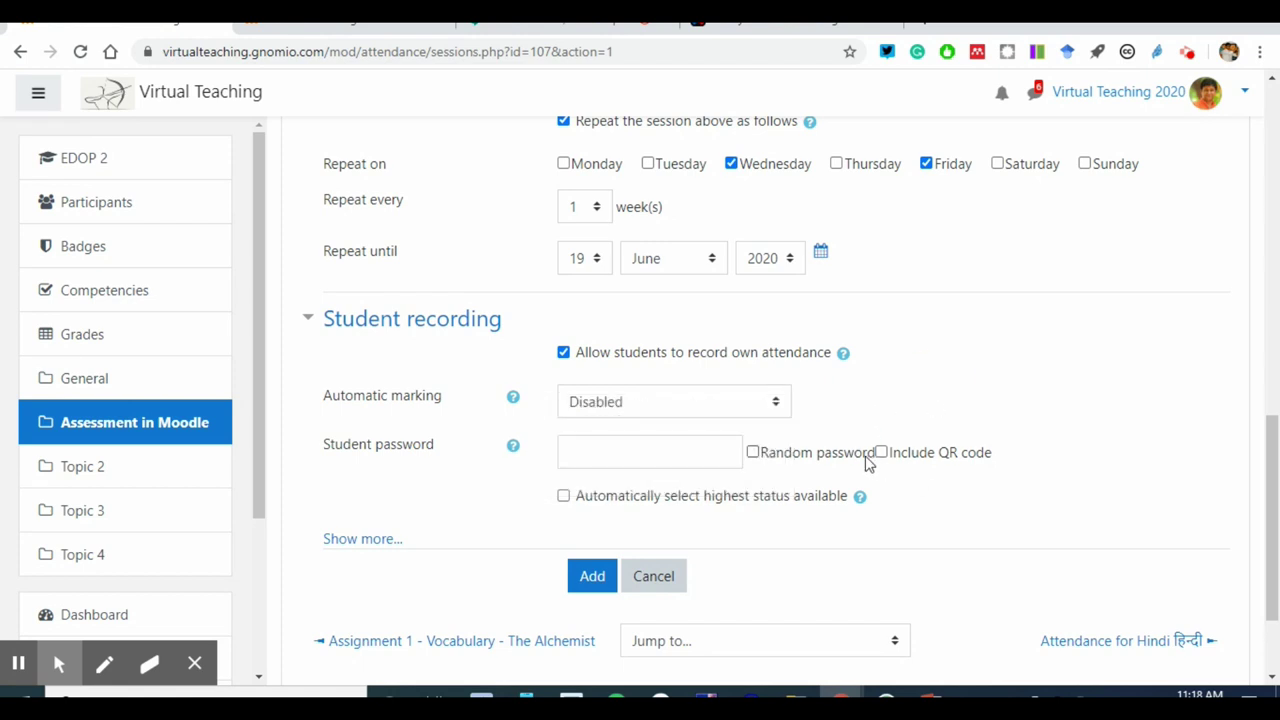
left_click(880, 452)
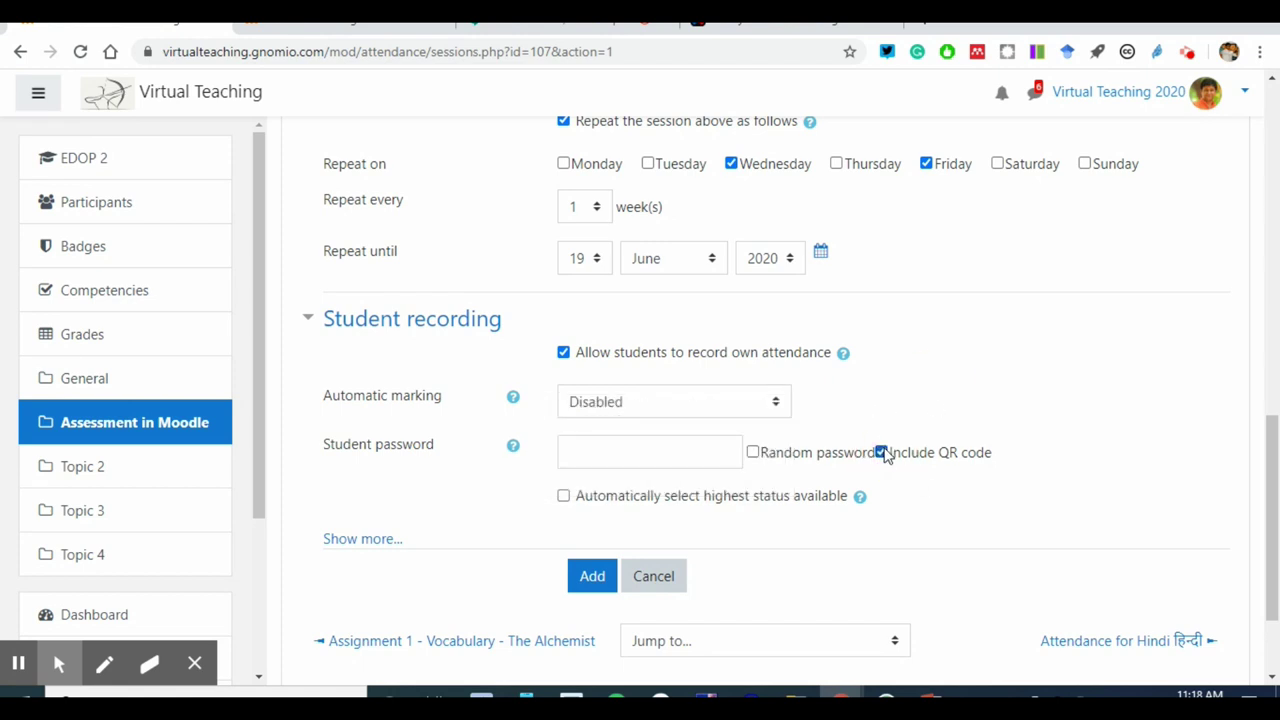
left_click(752, 451)
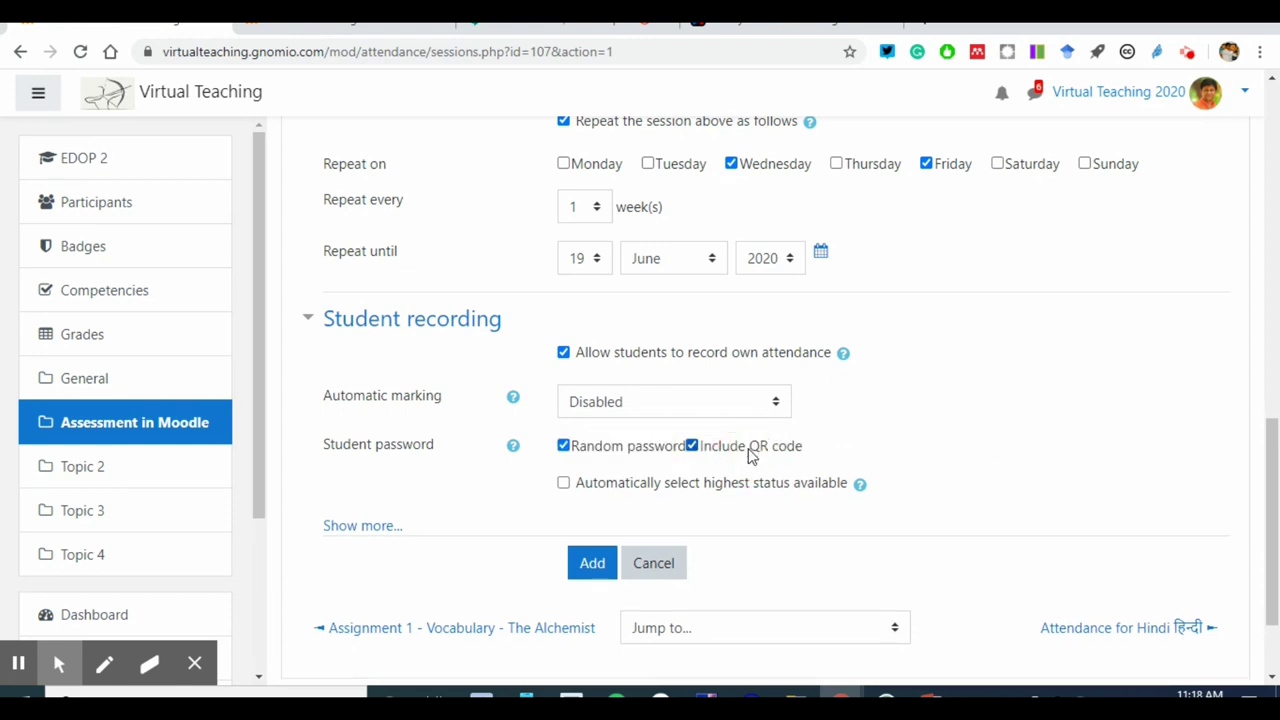
left_click(563, 446)
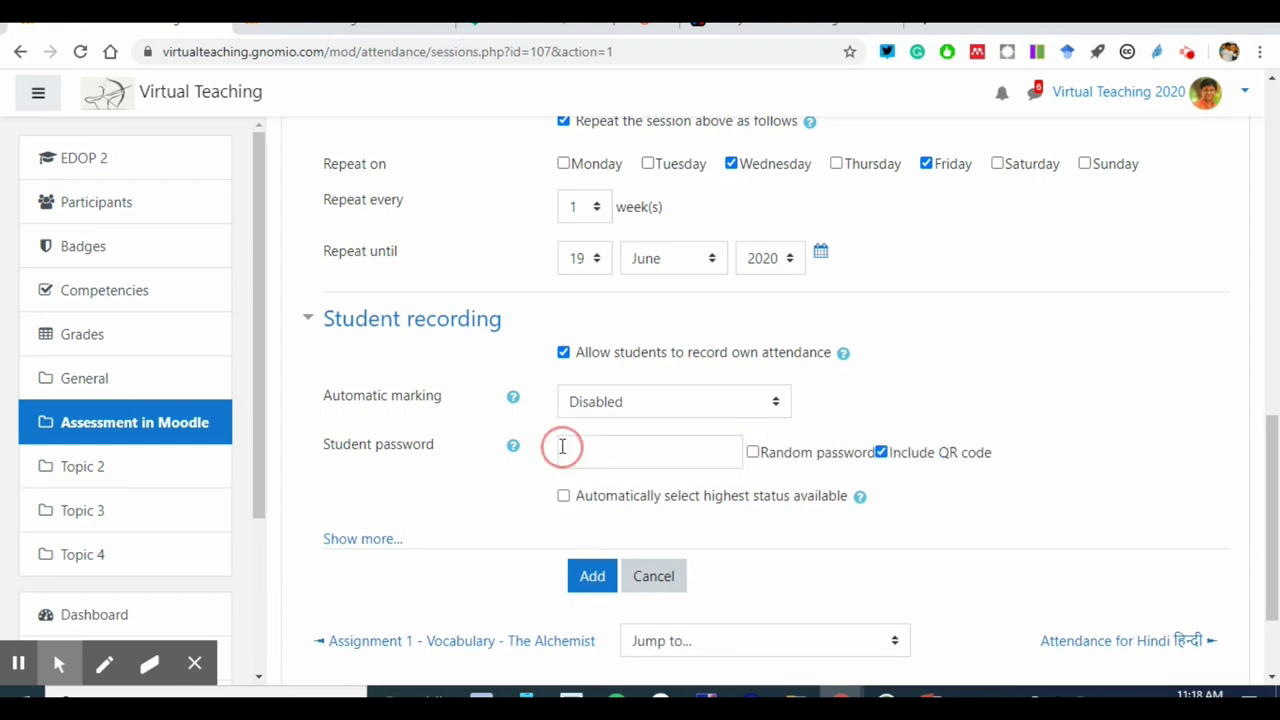
left_click(880, 452)
left_click(563, 354)
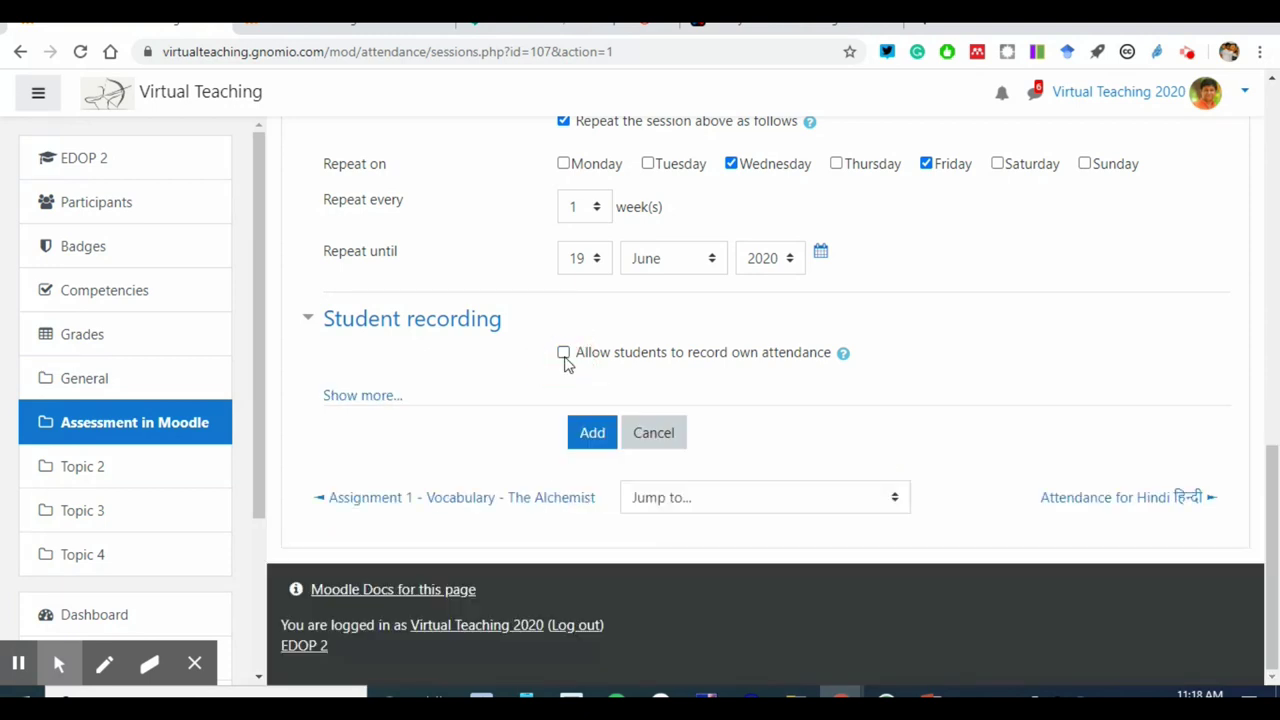
Step: Collapse the Student recording section
left_click(313, 328)
left_click(313, 385)
left_click(380, 399)
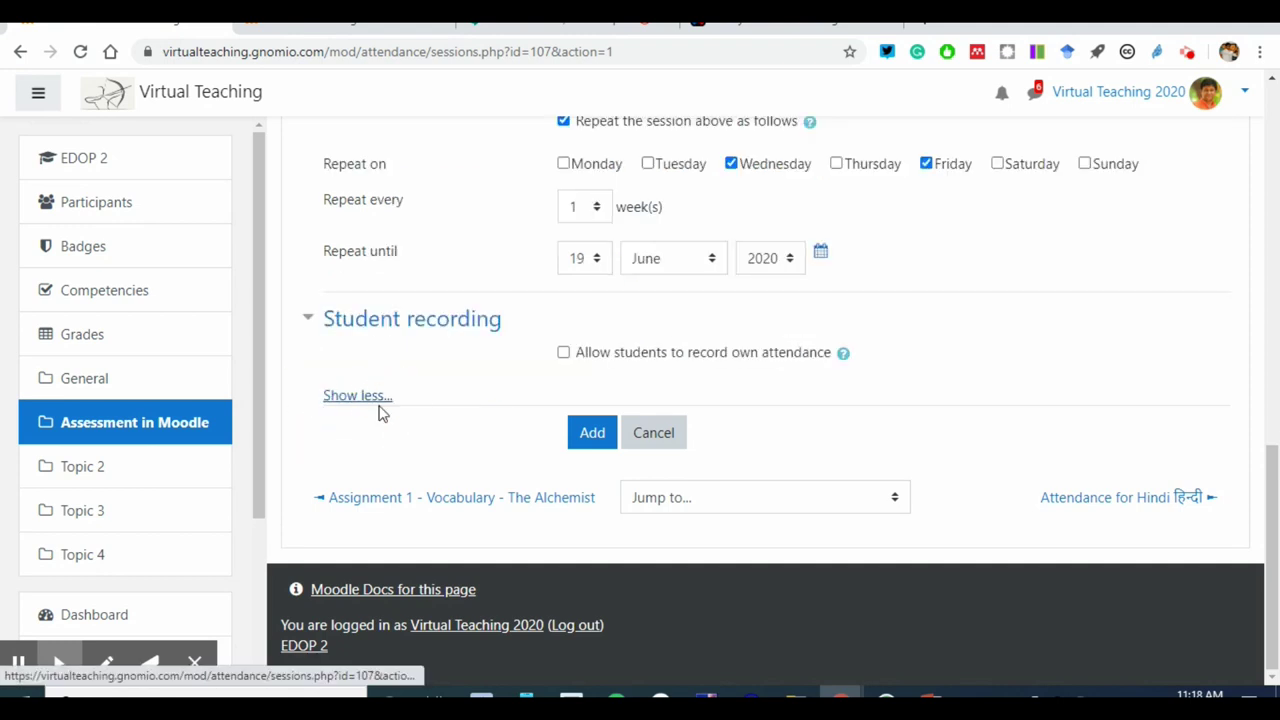
left_click(363, 398)
left_click(307, 318)
scroll(620, 490, "up", 1)
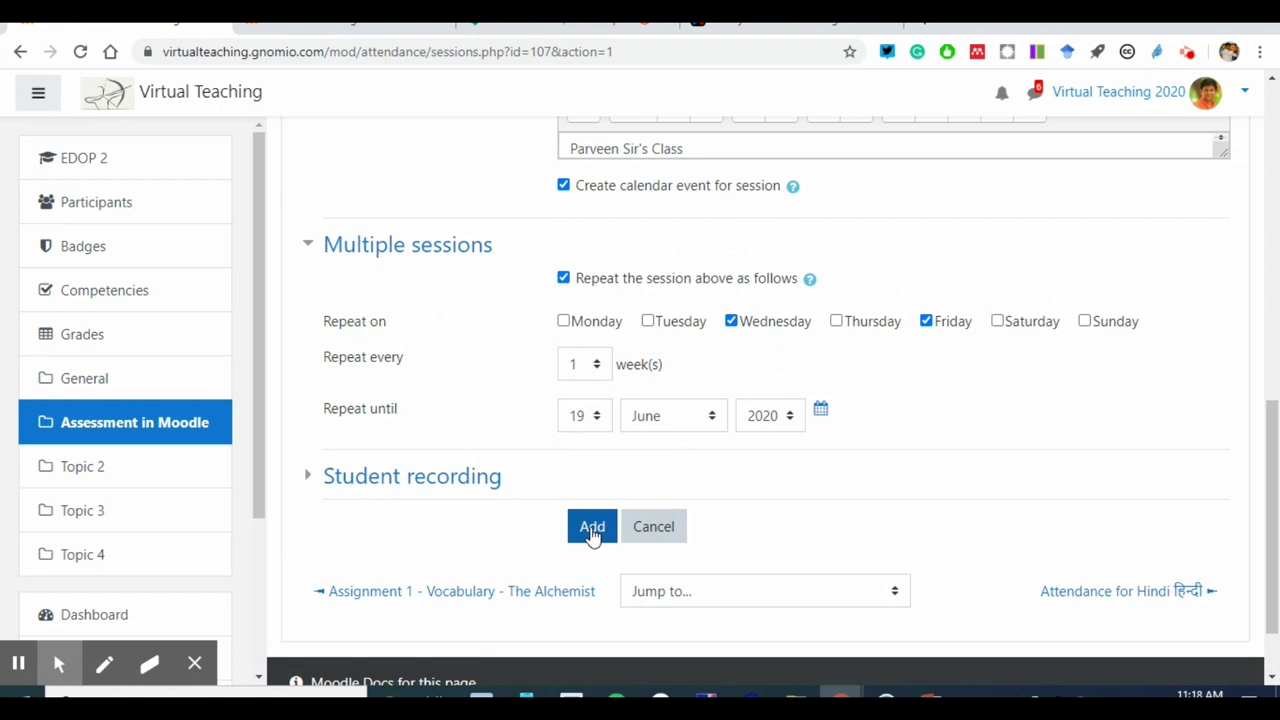
scroll(592, 536, "up", 4)
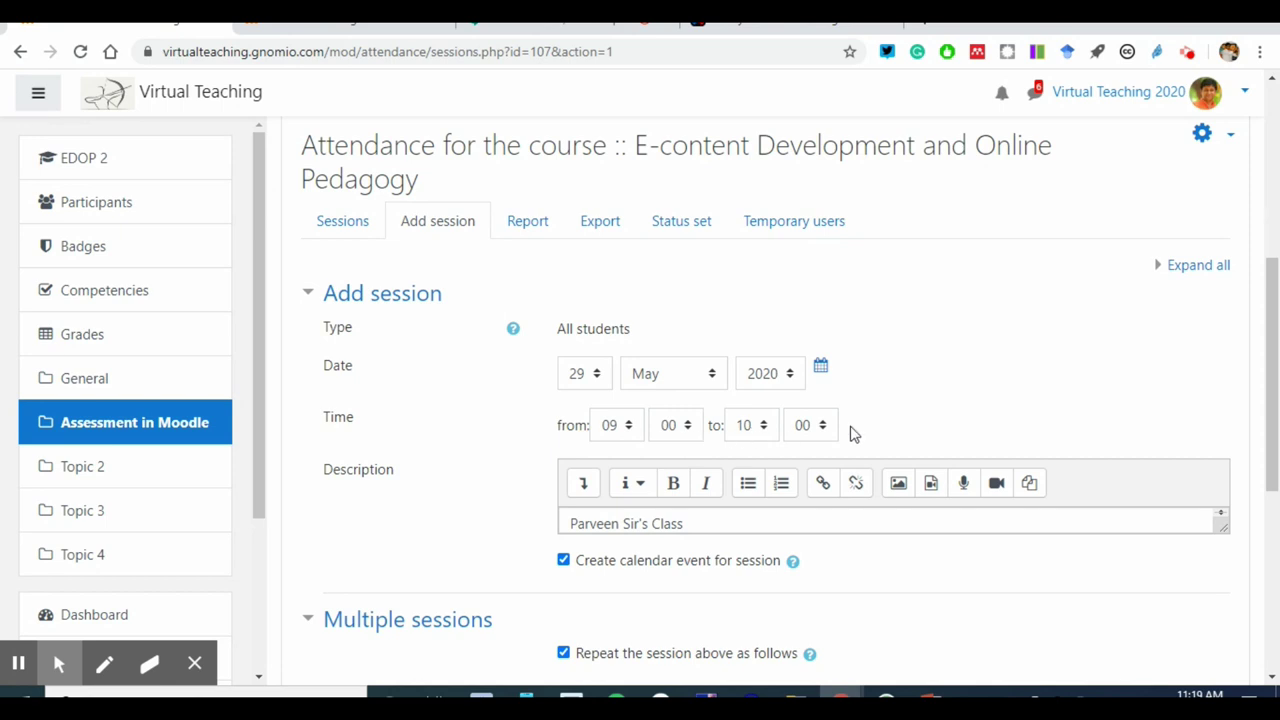
Step: Insert the Carpe Diem image from Recent files into the description, marked as needing no alt text
scroll(820, 430, "down", 1)
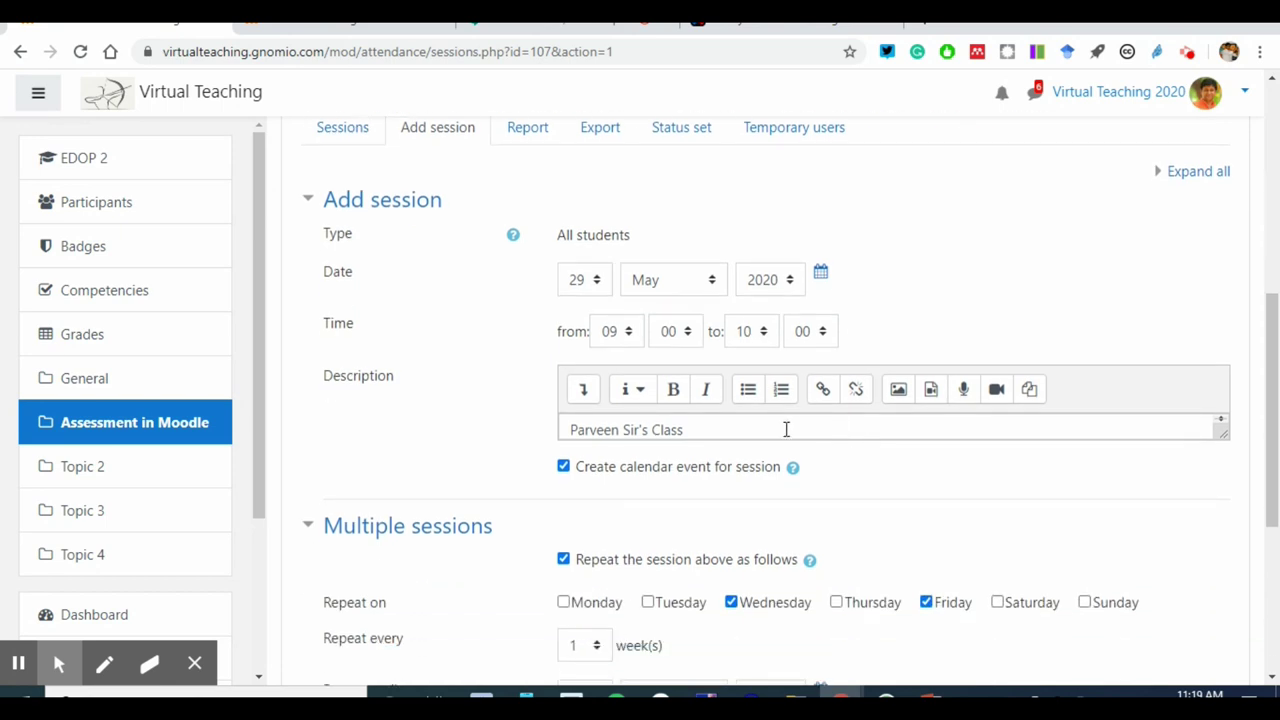
left_click(696, 434)
left_click(897, 389)
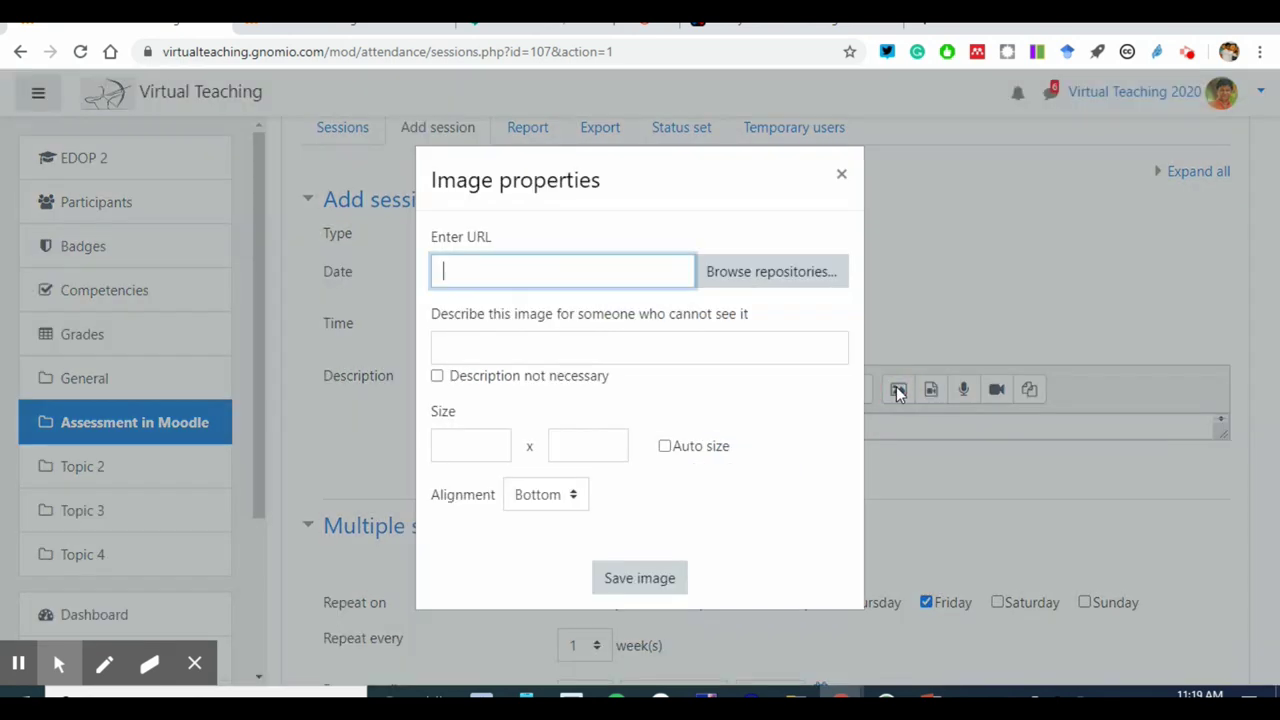
left_click(766, 272)
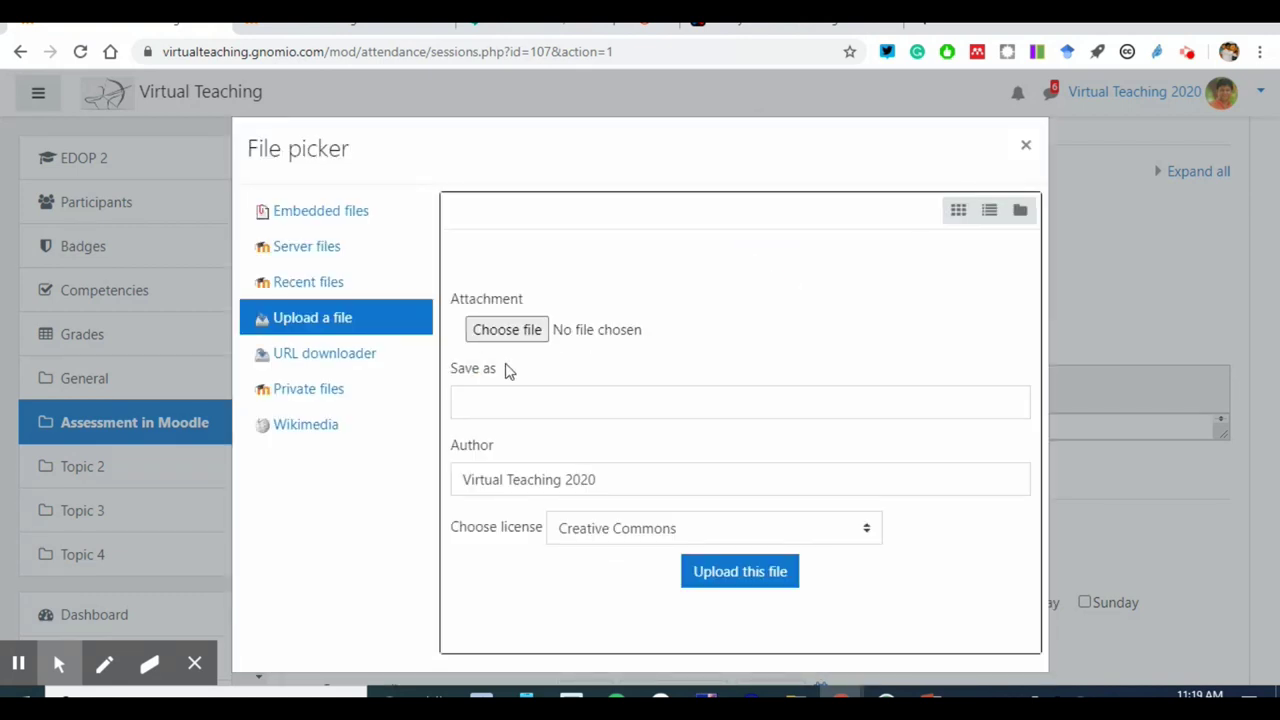
left_click(314, 249)
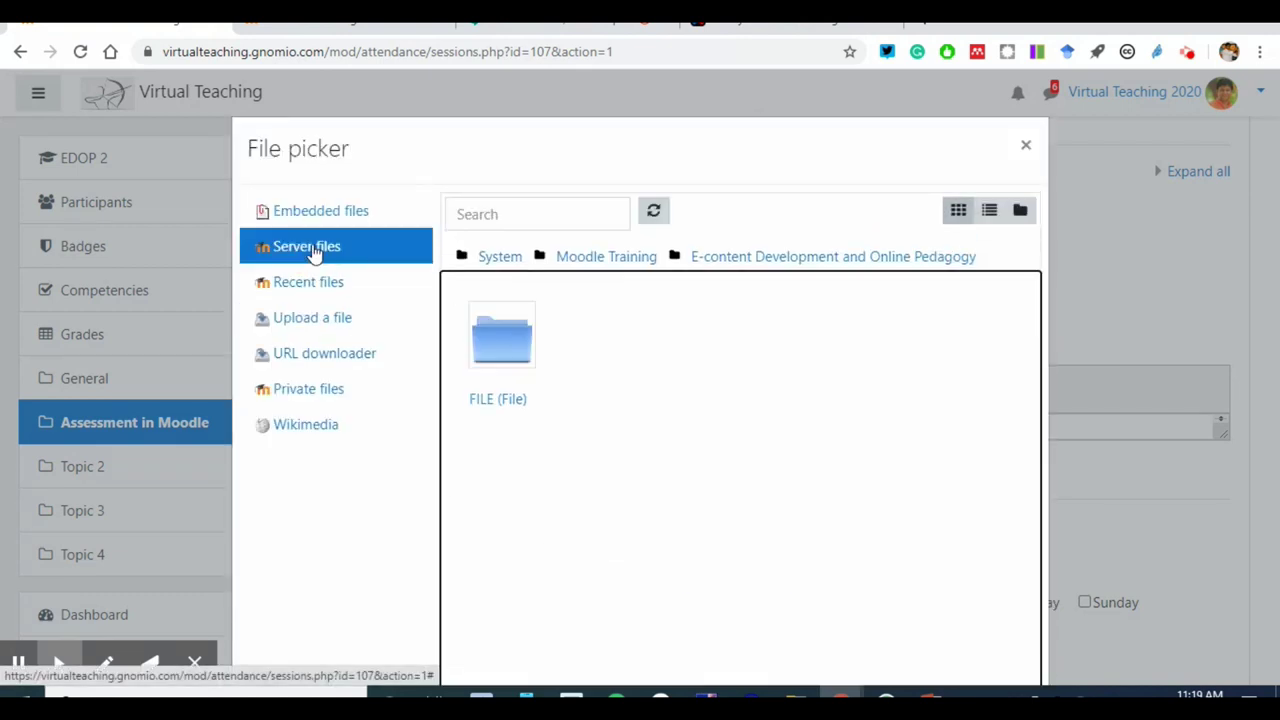
left_click(337, 286)
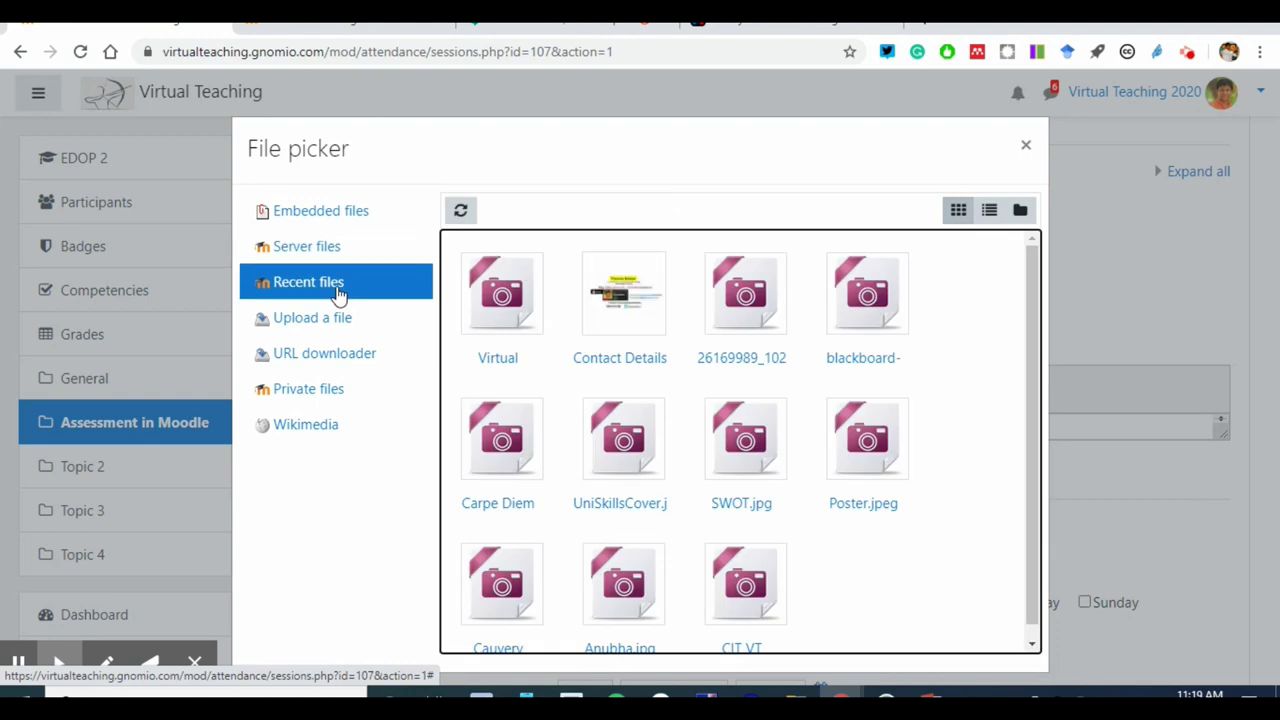
left_click(503, 458)
left_click(482, 403)
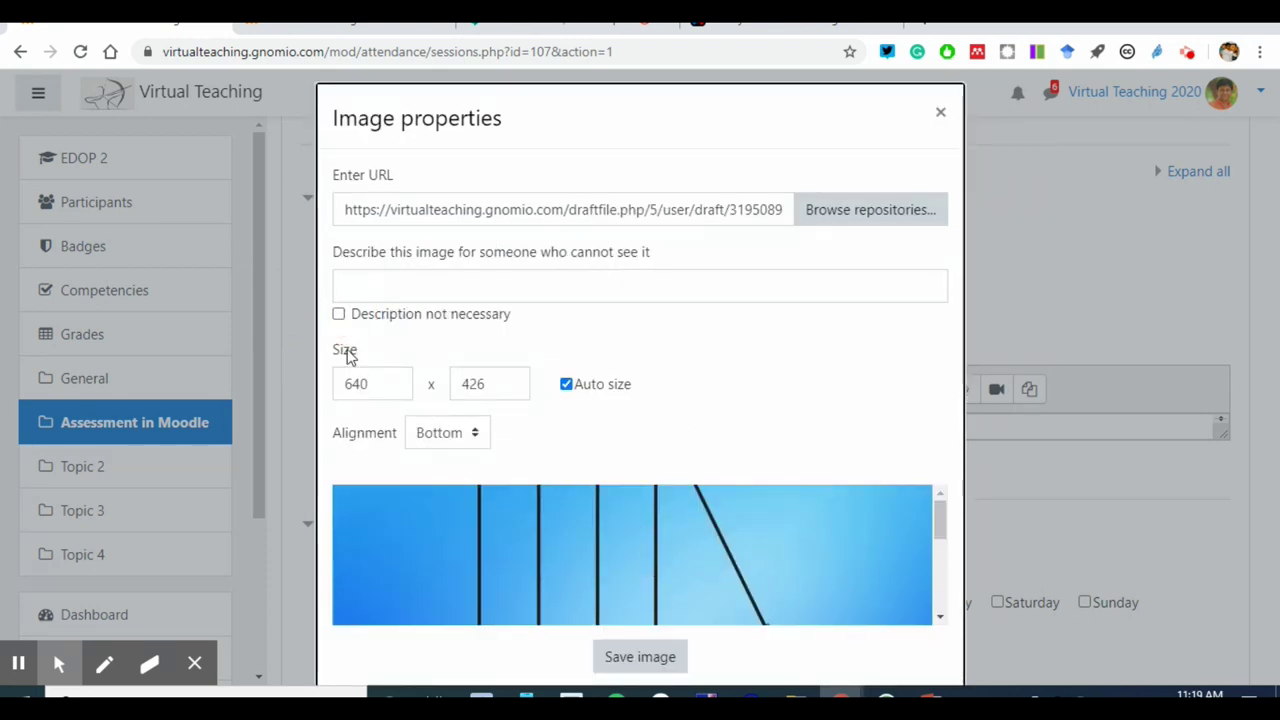
left_click(339, 316)
scroll(610, 529, "down", 5)
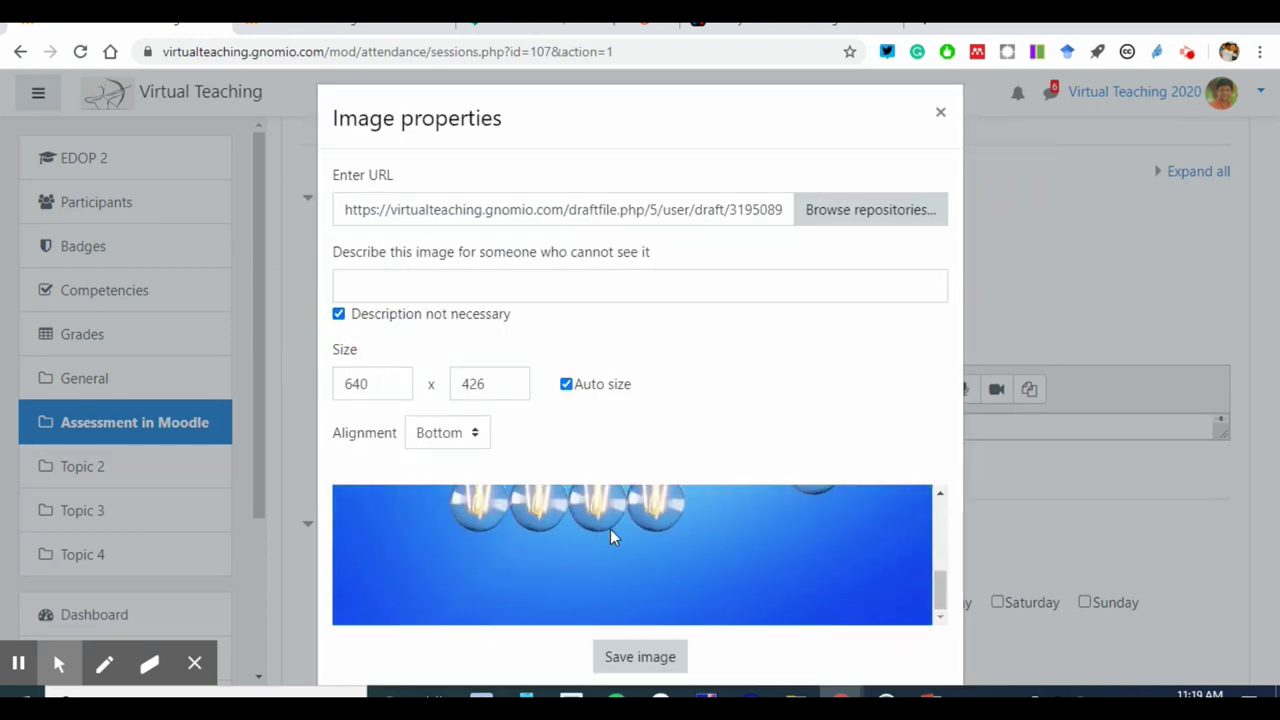
left_click(668, 650)
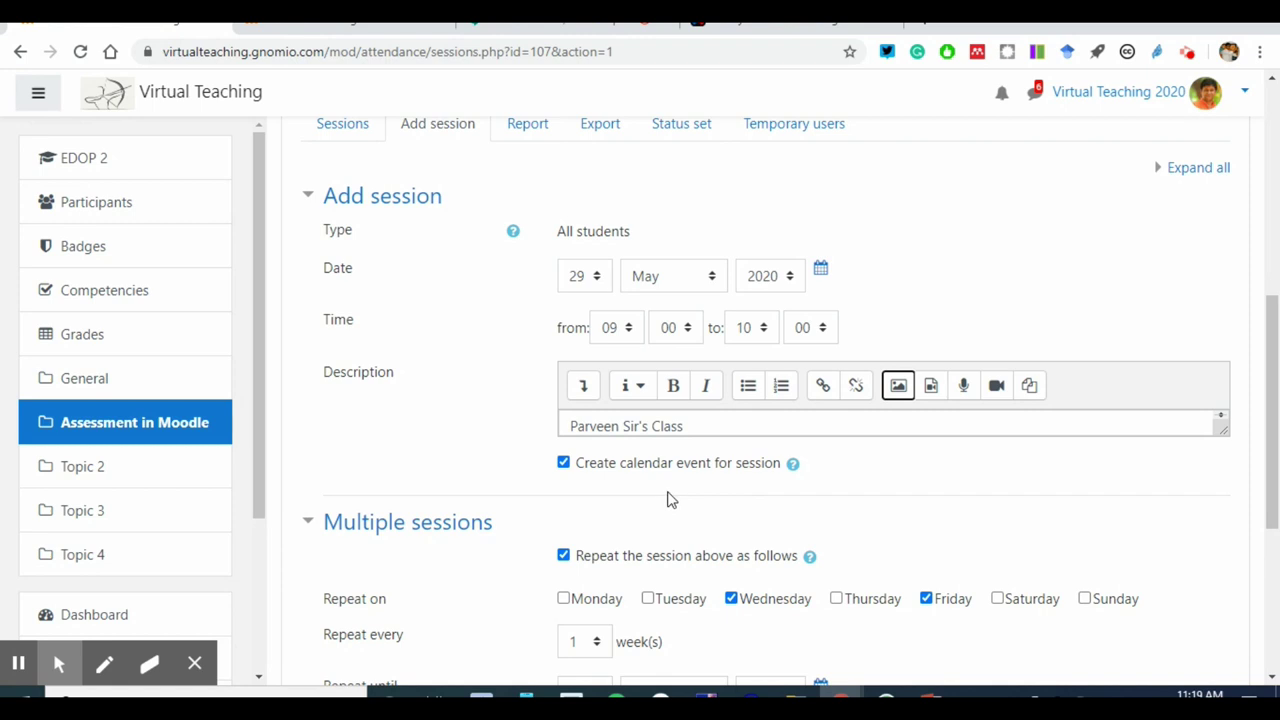
Step: Read the help on the calendar event option, then switch to the course edit page
scroll(608, 460, "down", 2)
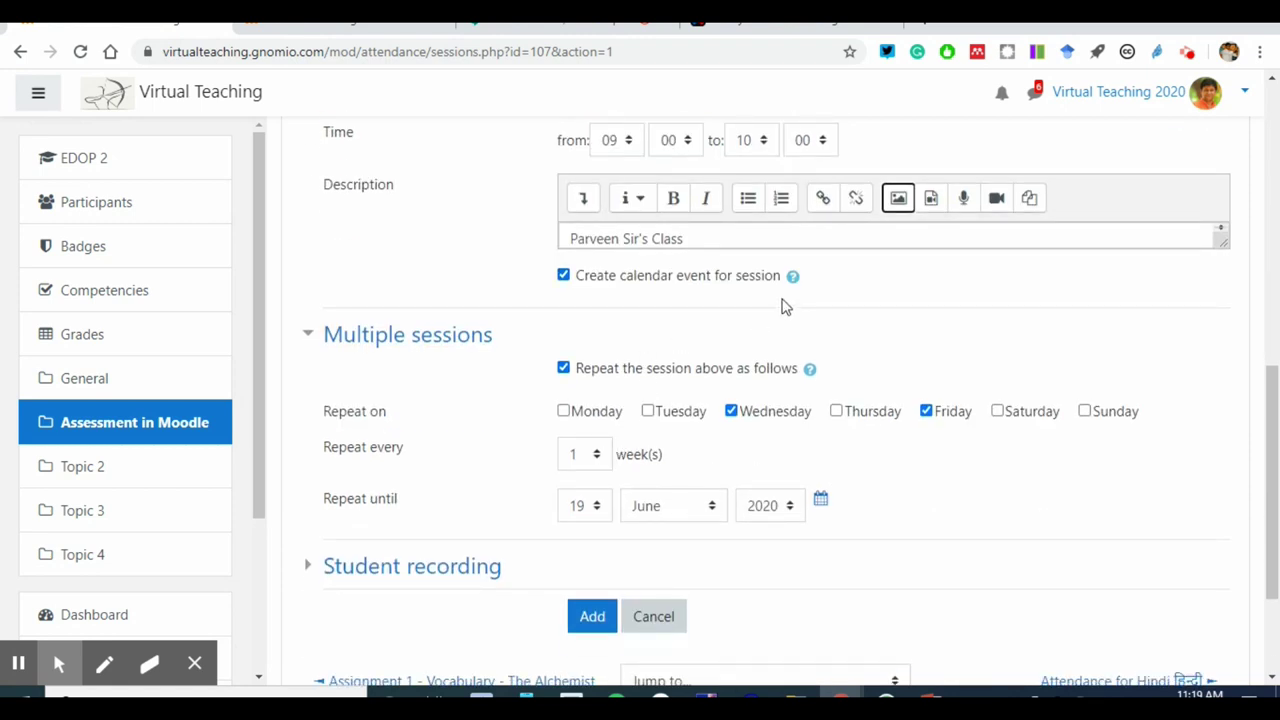
left_click(793, 278)
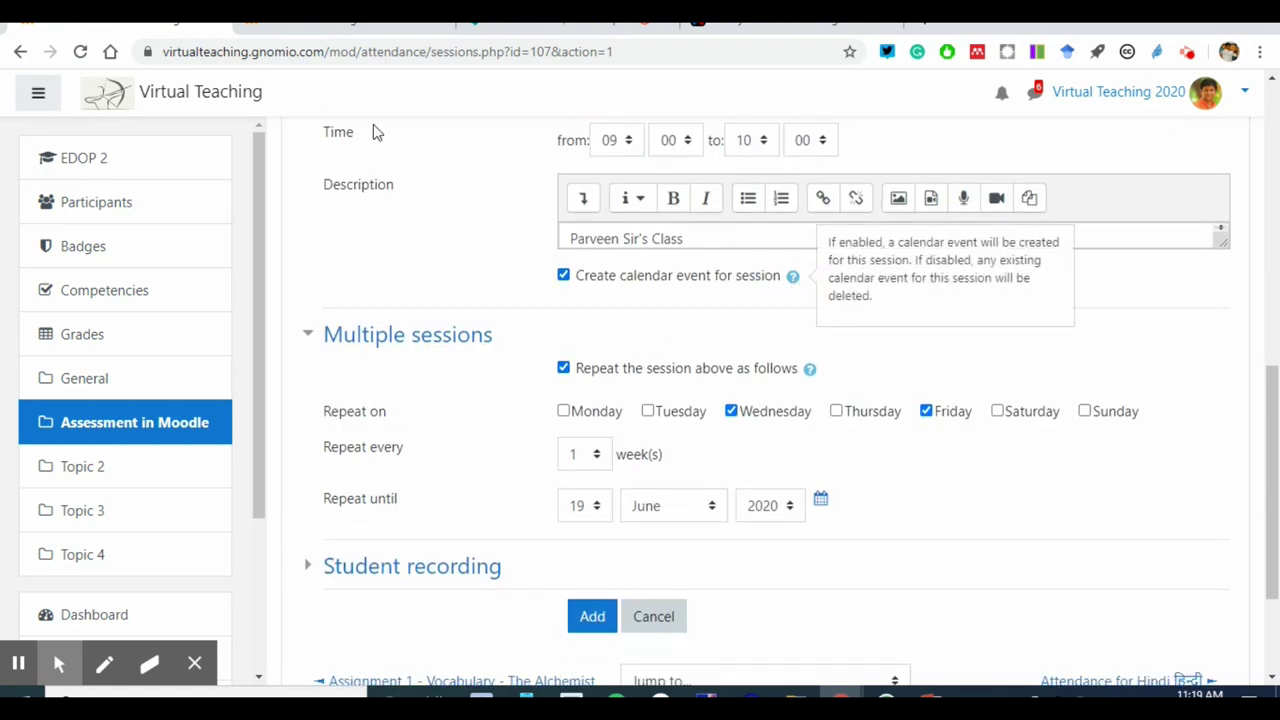
key("ctrl+Tab")
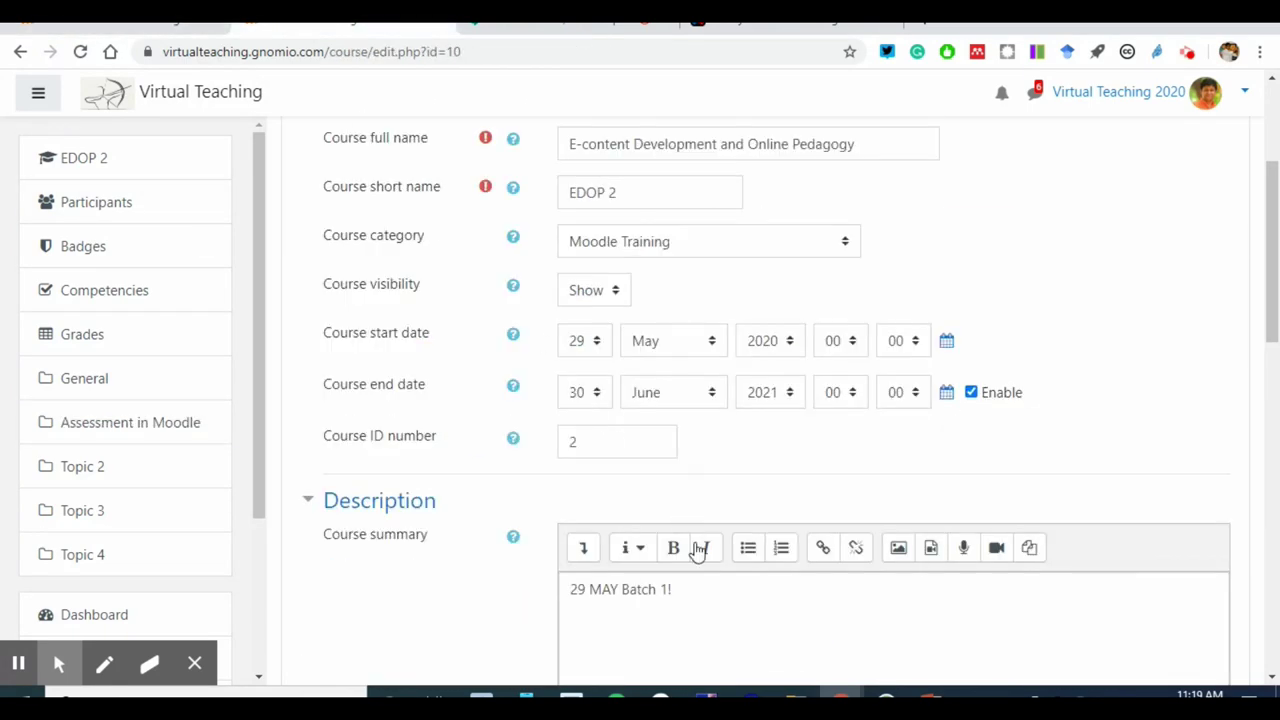
Step: Add the repeating sessions from the bottom of the form
scroll(698, 553, "up", 5)
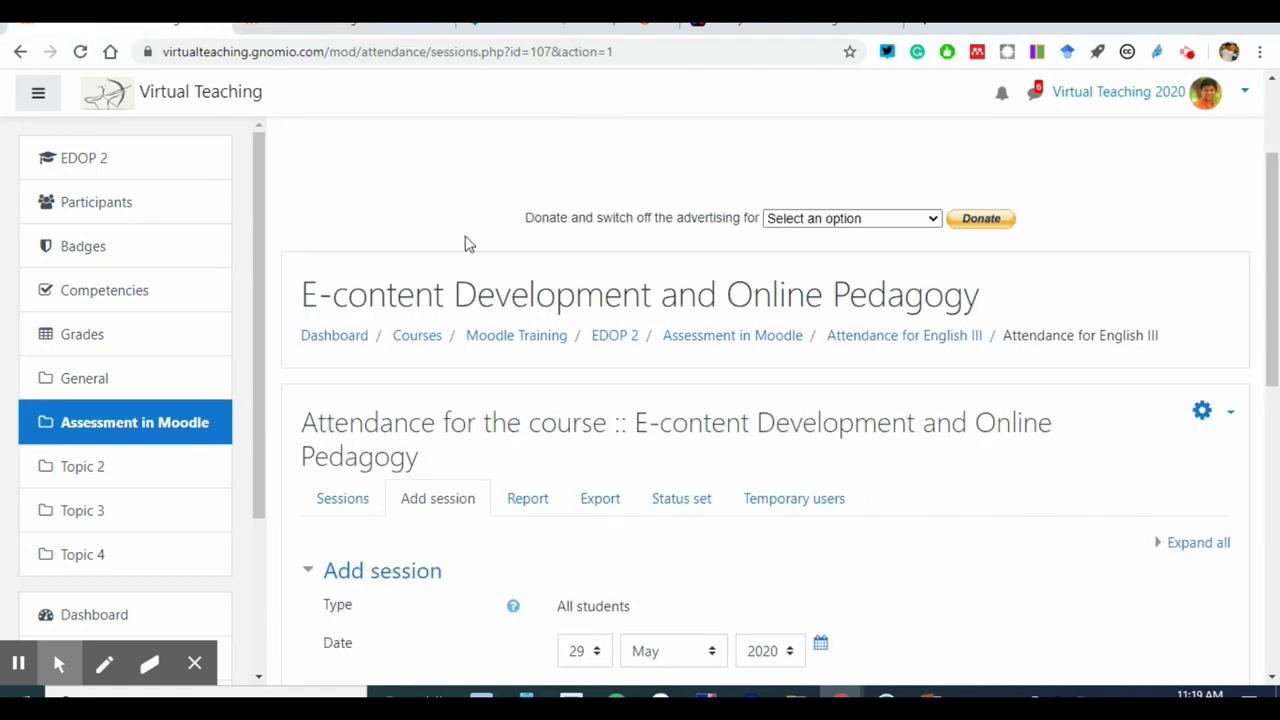
scroll(580, 423, "down", 5)
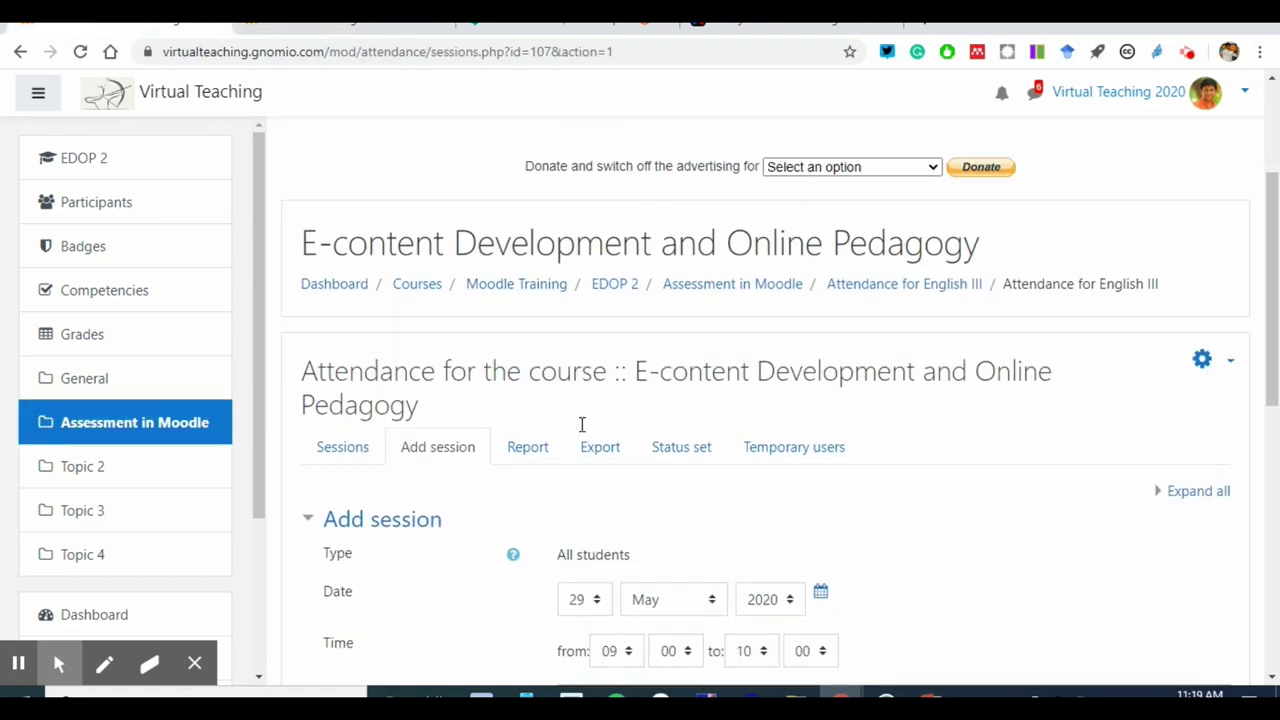
left_click(690, 398)
scroll(680, 440, "down", 3)
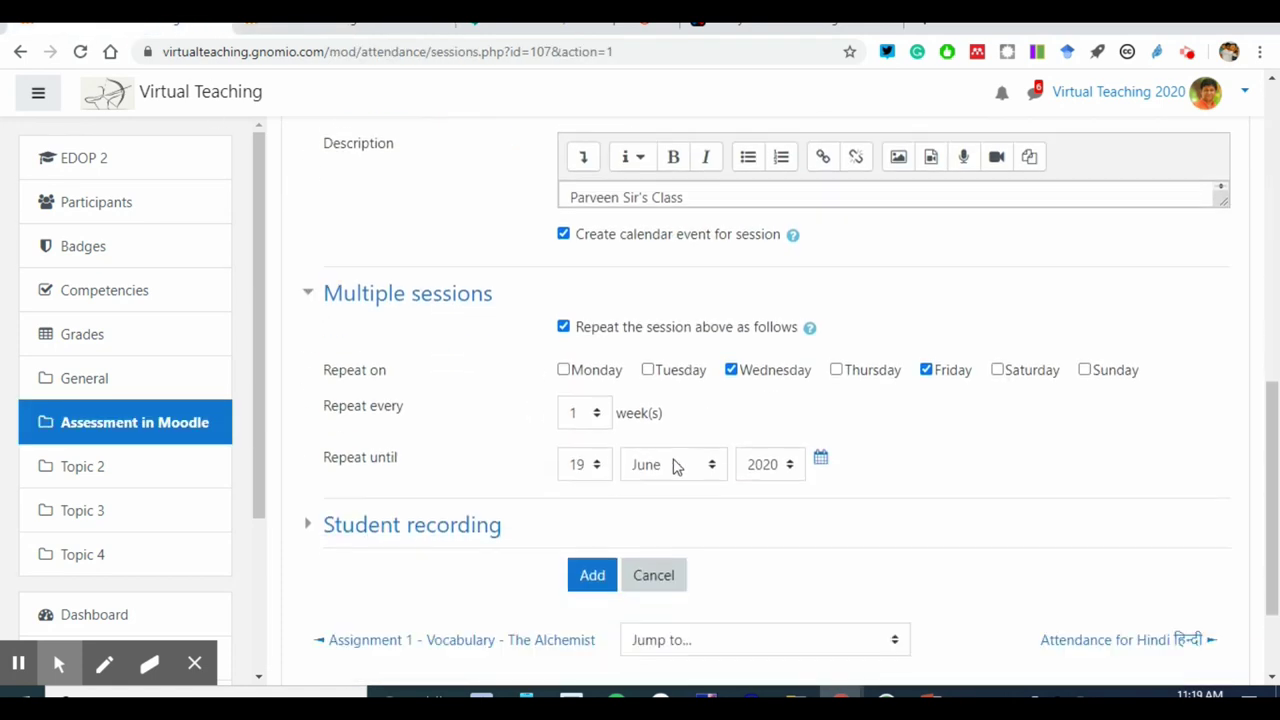
left_click(586, 433)
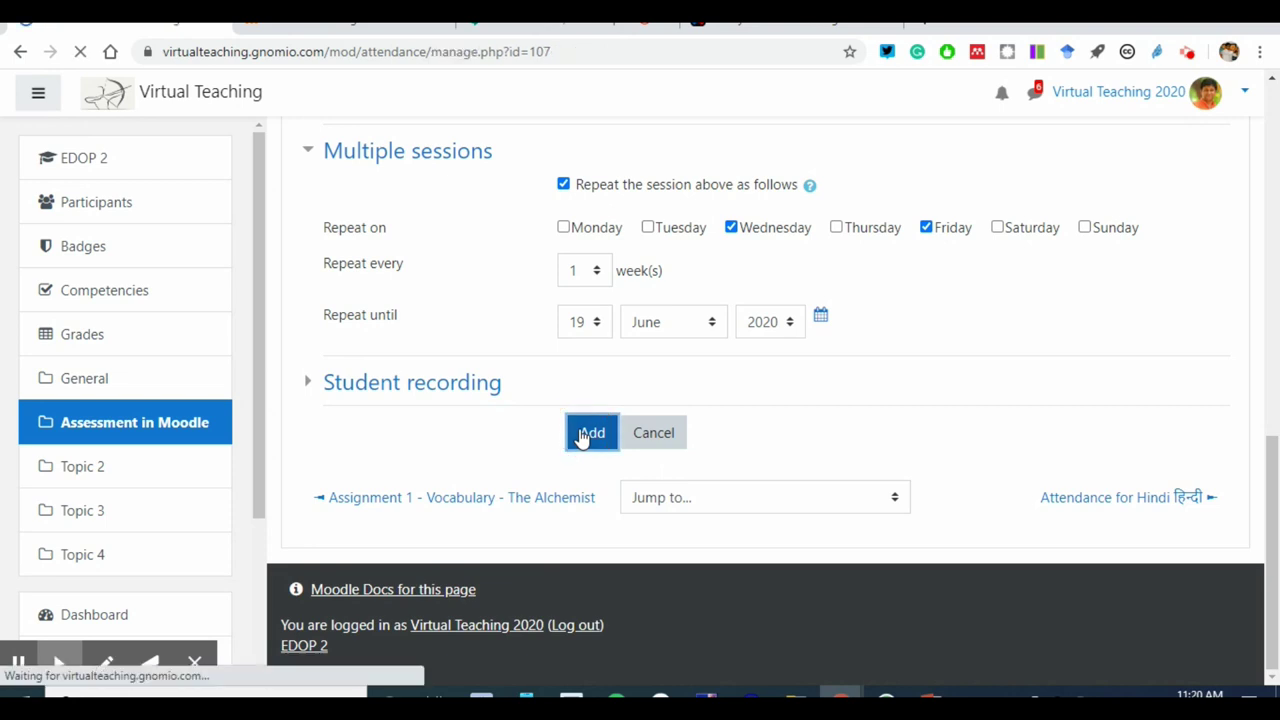
Step: Review the sessions list, highlighting the '7 sessions generated' message and each session's date
scroll(582, 439, "down", 7)
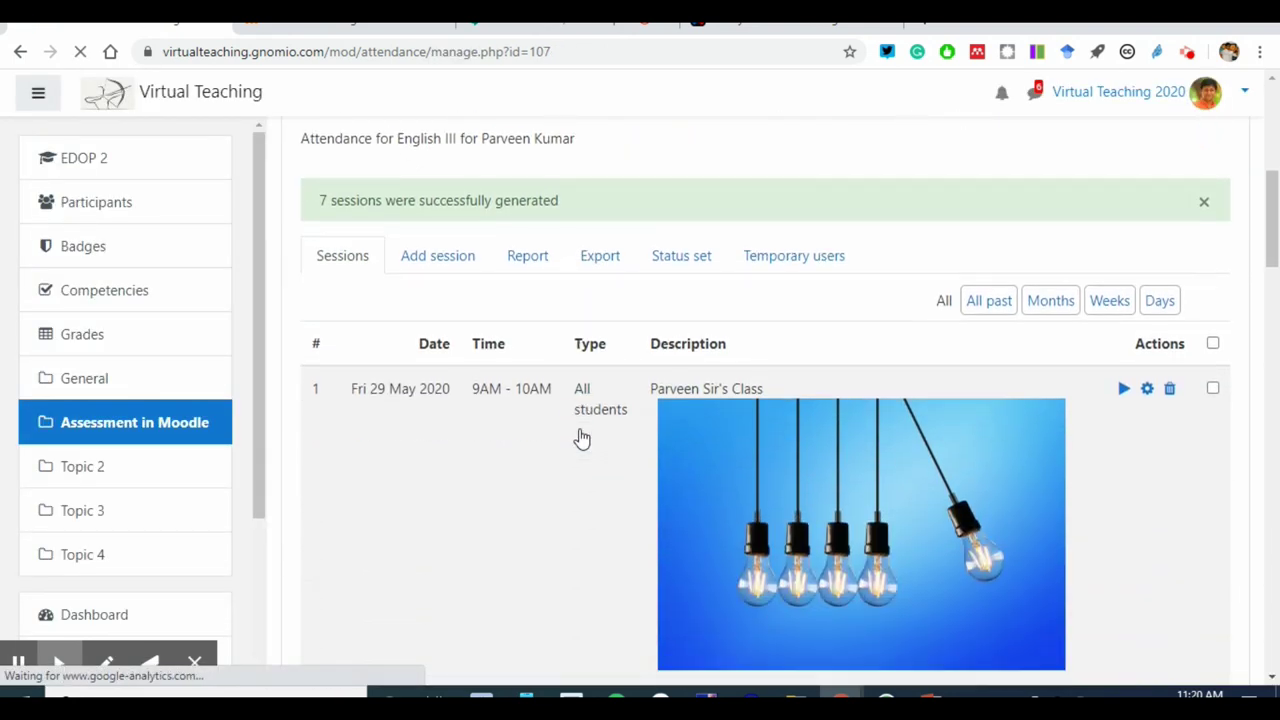
scroll(582, 439, "down", 5)
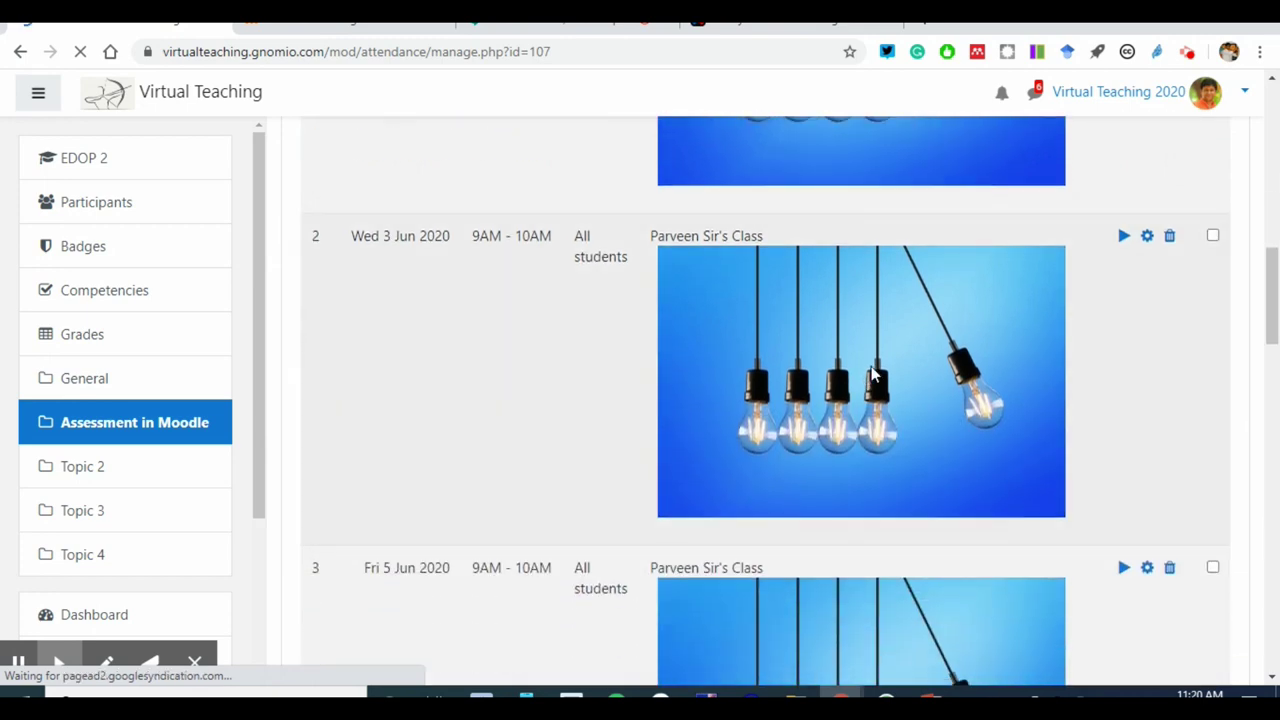
scroll(817, 535, "down", 3)
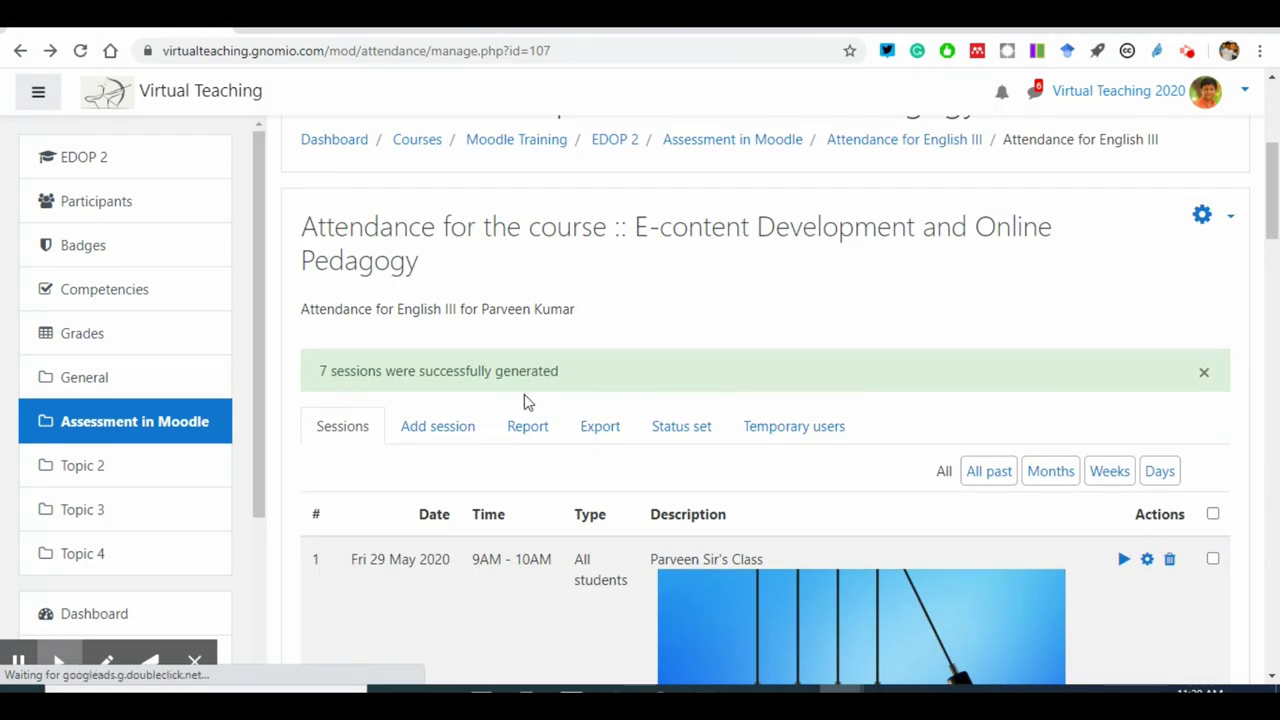
left_click_drag(323, 374, 688, 376)
left_click(688, 376)
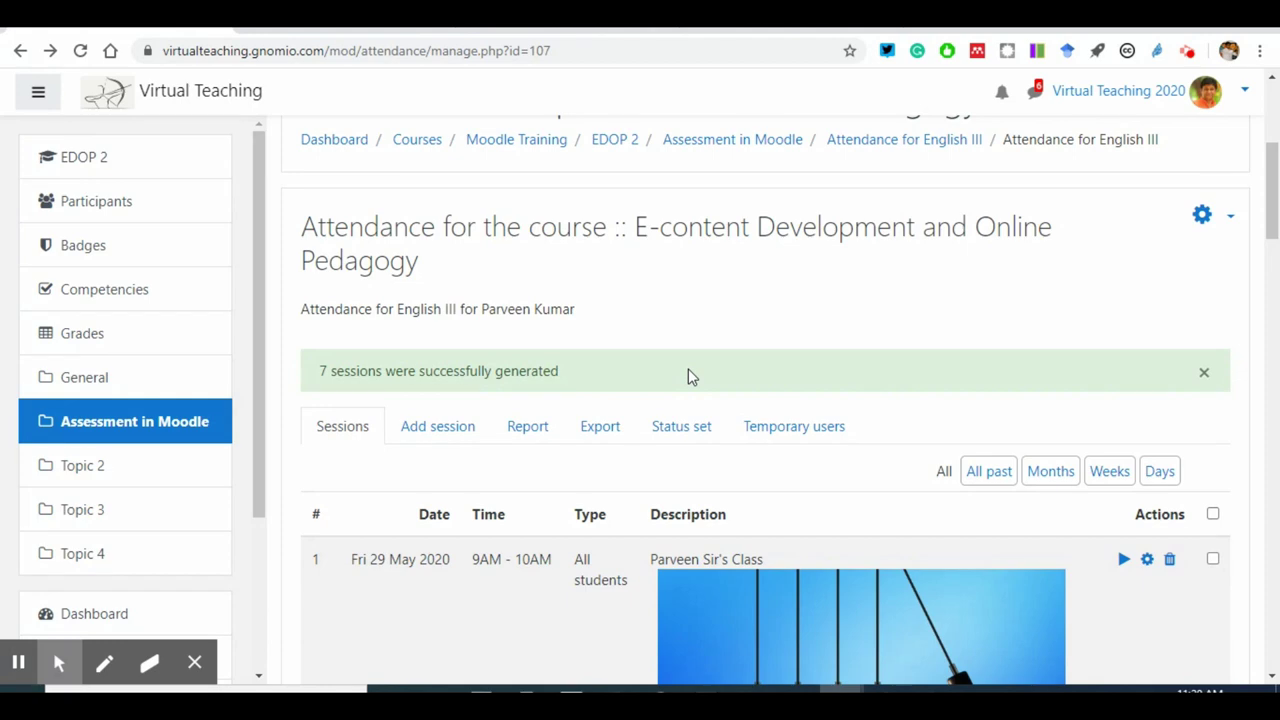
scroll(688, 380, "down", 5)
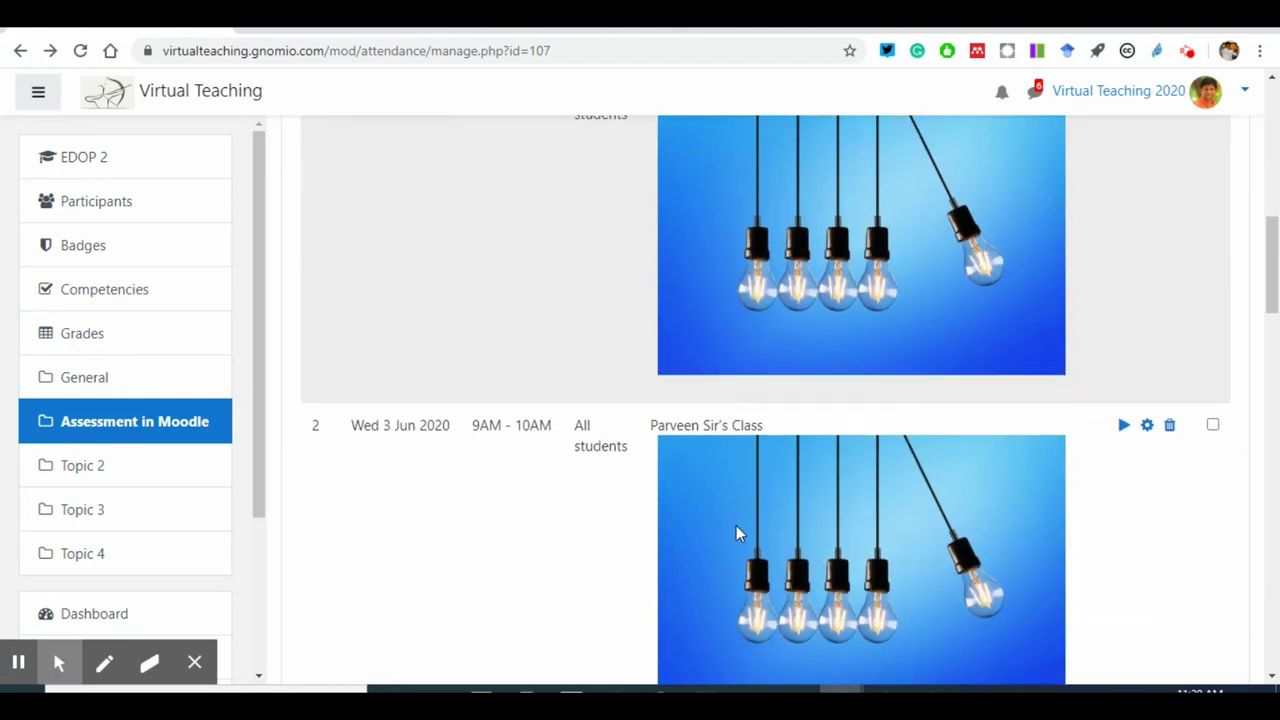
scroll(597, 507, "up", 1)
left_click(391, 190)
left_click_drag(383, 516, 449, 549)
scroll(449, 549, "down", 2)
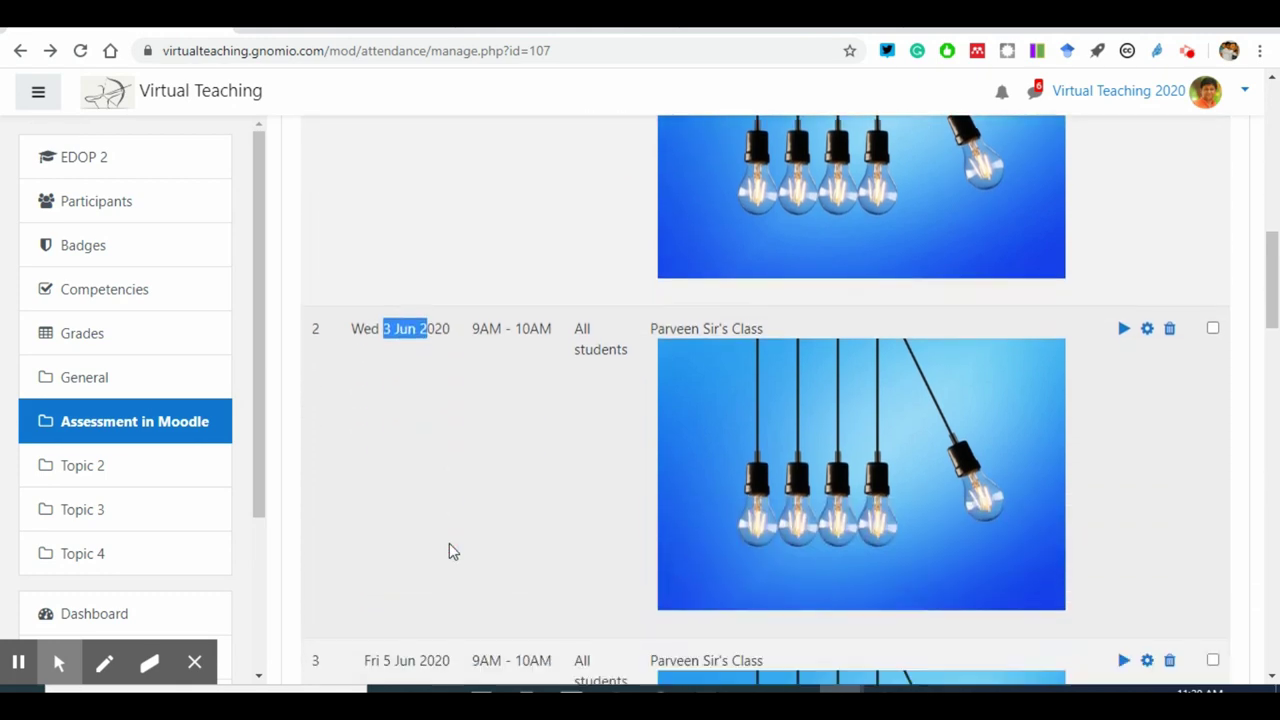
scroll(449, 551, "down", 2)
left_click_drag(382, 473, 411, 473)
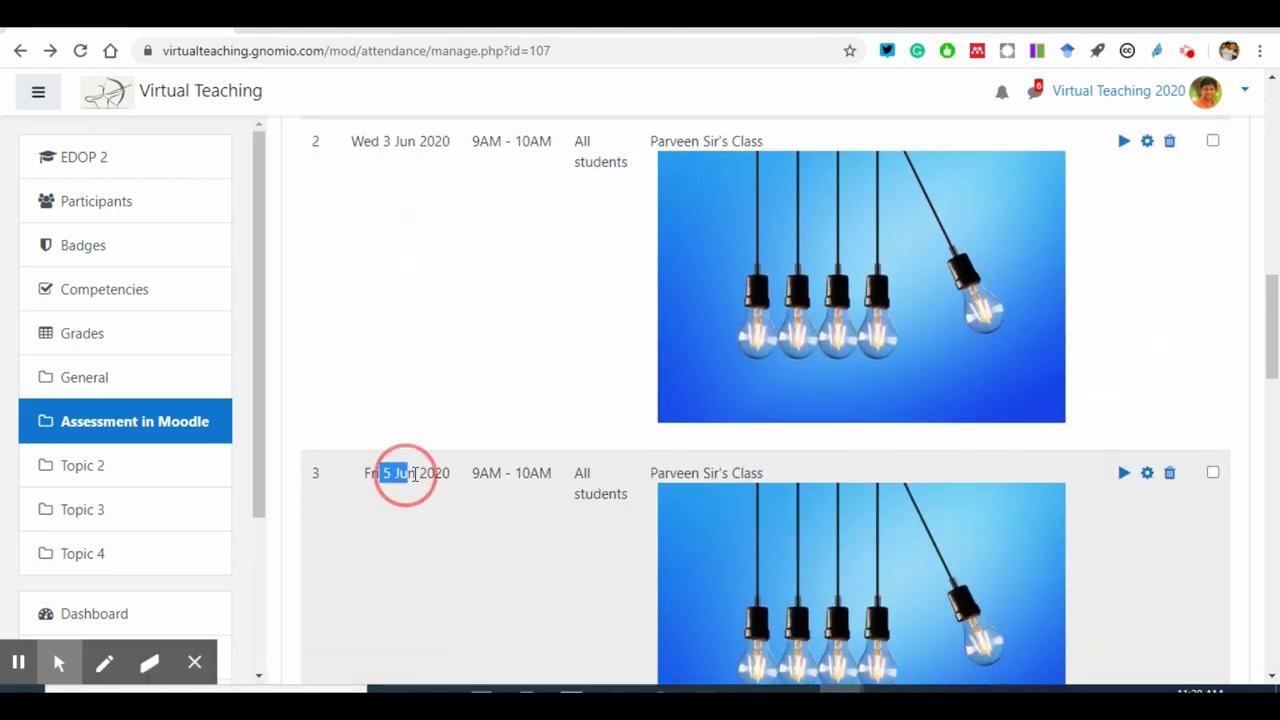
scroll(420, 477, "down", 4)
left_click_drag(383, 430, 443, 440)
scroll(468, 462, "down", 5)
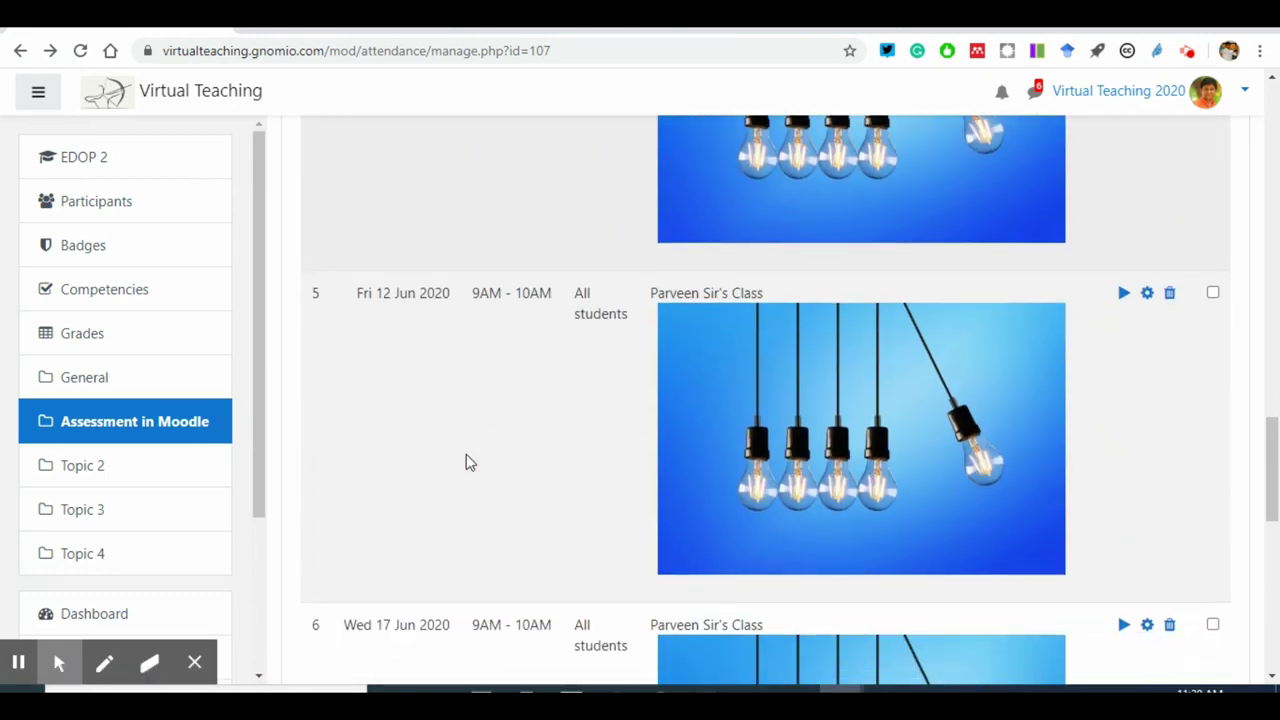
left_click_drag(386, 291, 409, 294)
scroll(486, 491, "down", 3)
left_click_drag(372, 344, 400, 344)
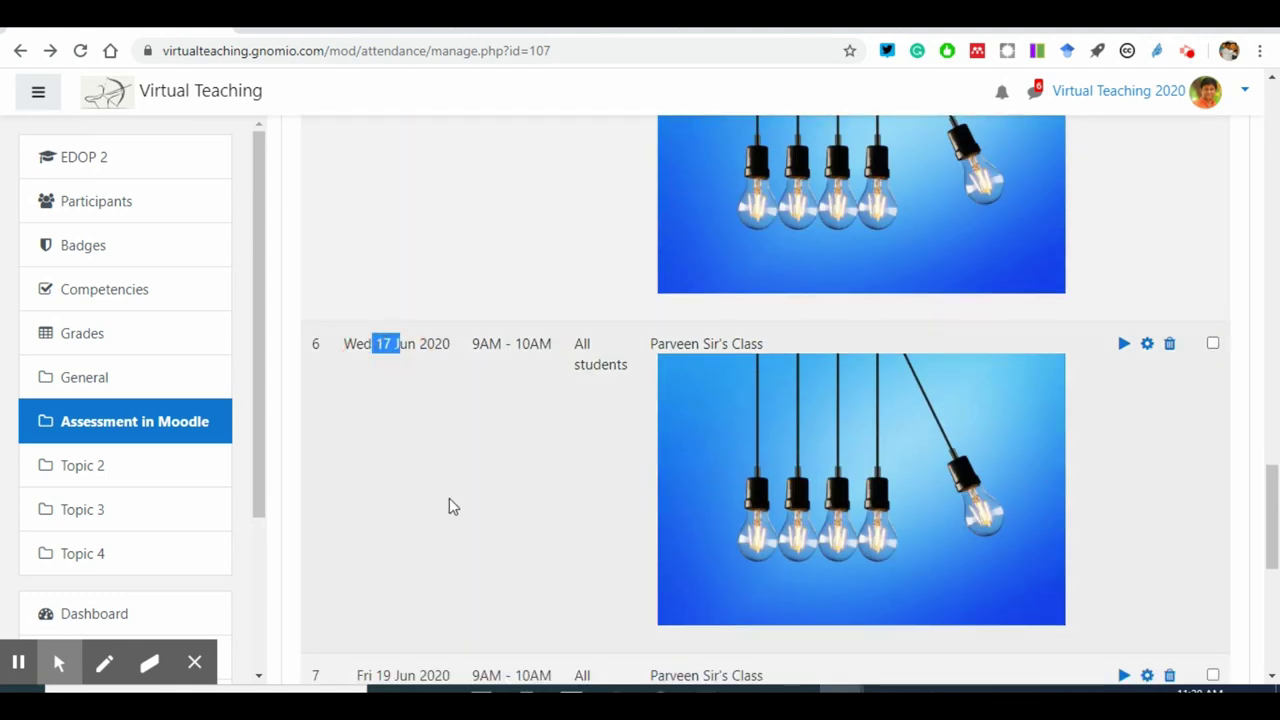
scroll(449, 507, "down", 3)
left_click_drag(370, 391, 437, 423)
scroll(477, 498, "down", 3)
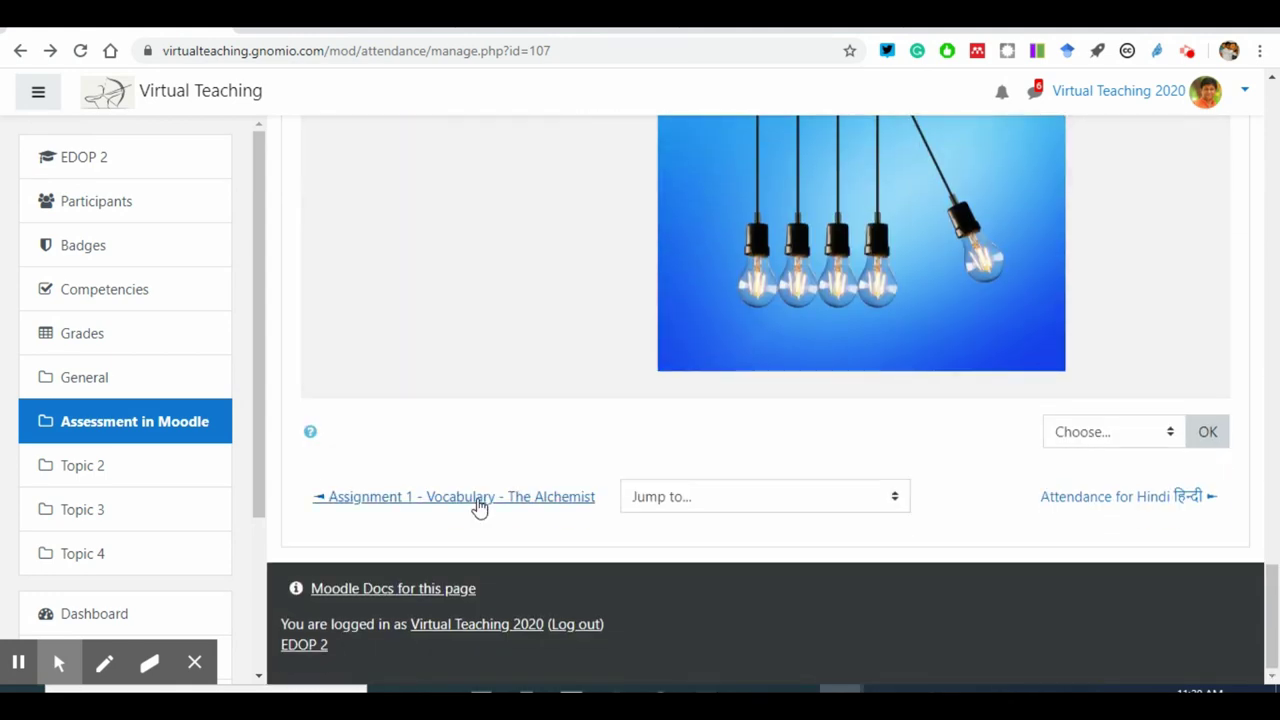
scroll(477, 498, "up", 17)
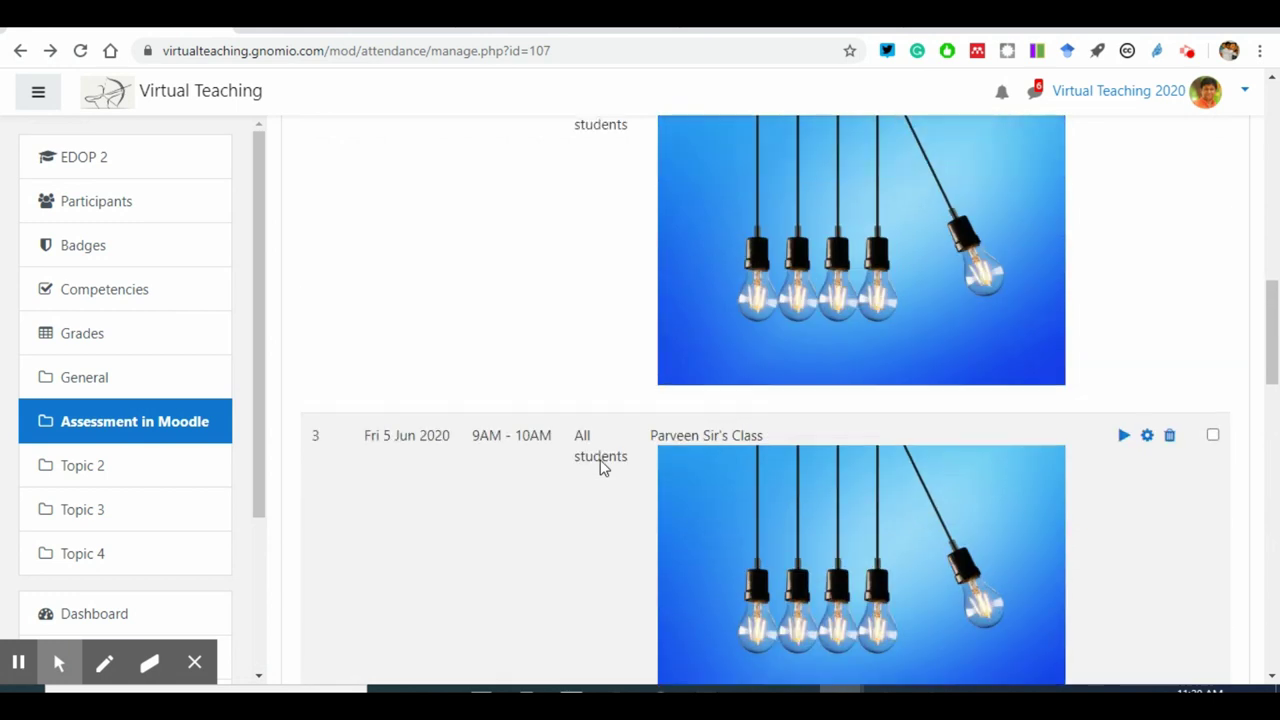
scroll(601, 468, "up", 5)
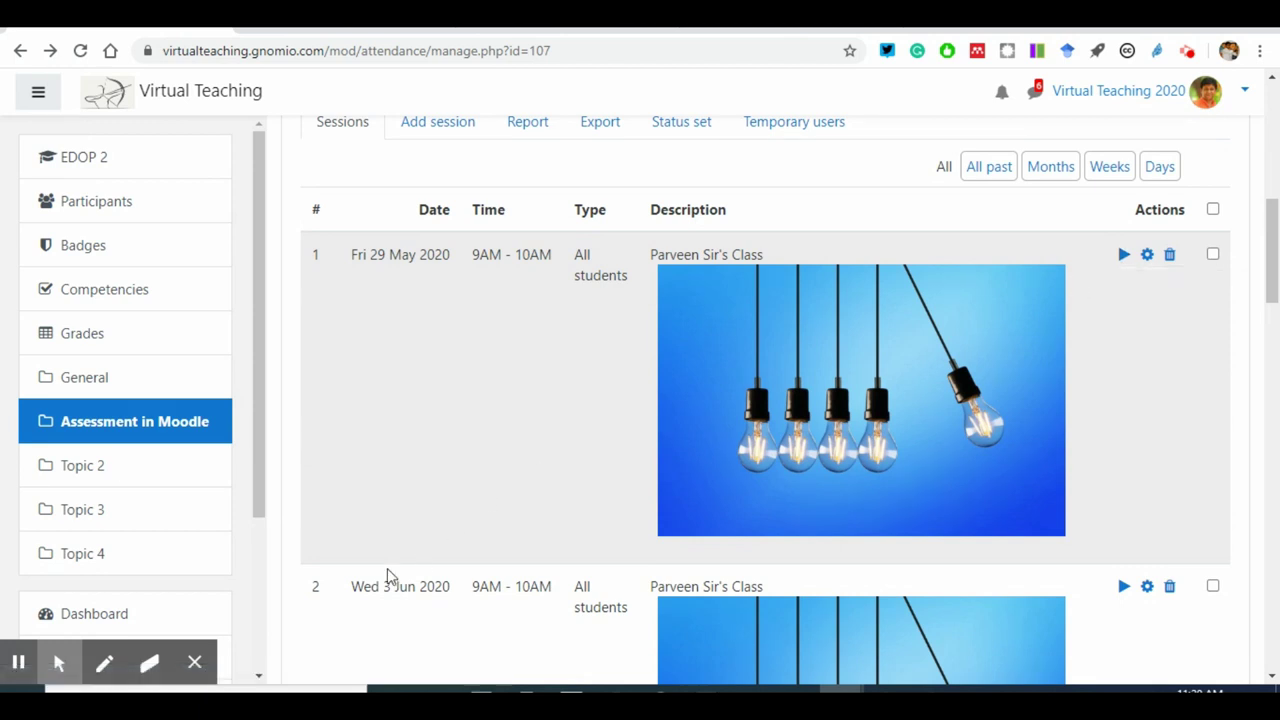
Step: Annotate the page, underlining the first session's date Fri 29 May 2020, then erase the side mark
left_click(104, 663)
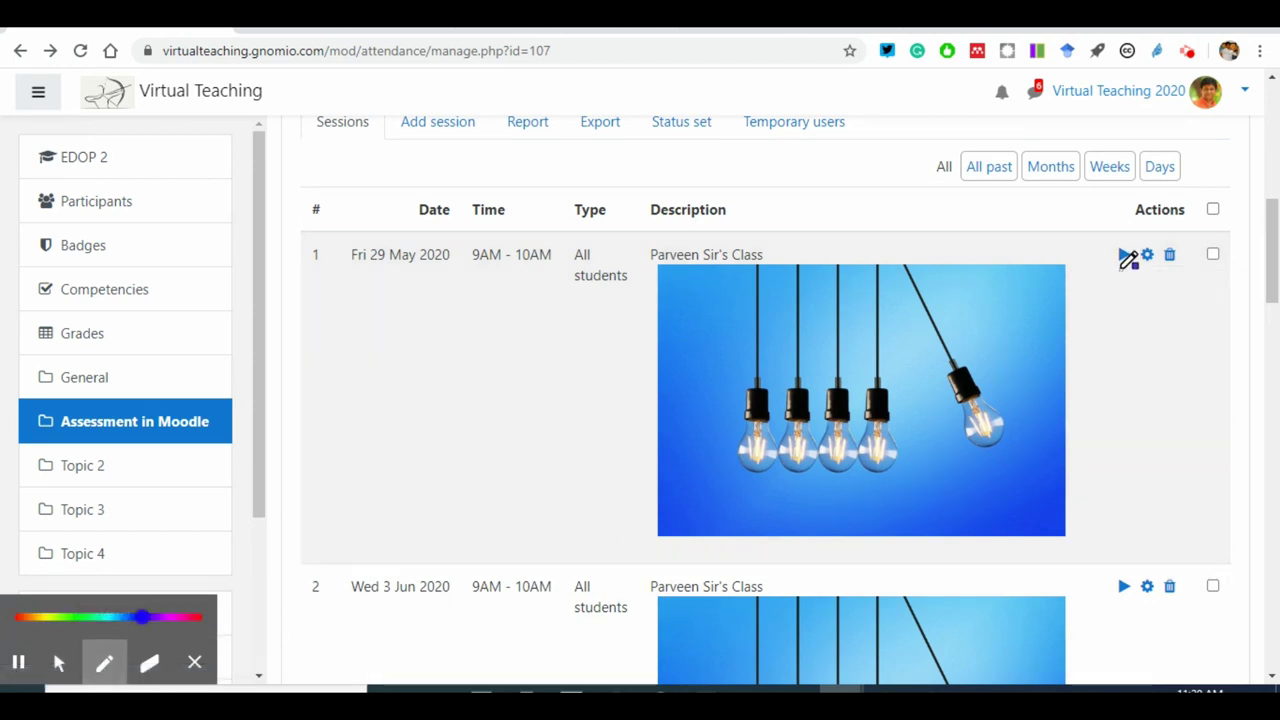
left_click_drag(1121, 268, 1132, 415)
left_click(349, 274)
left_click_drag(349, 274, 441, 288)
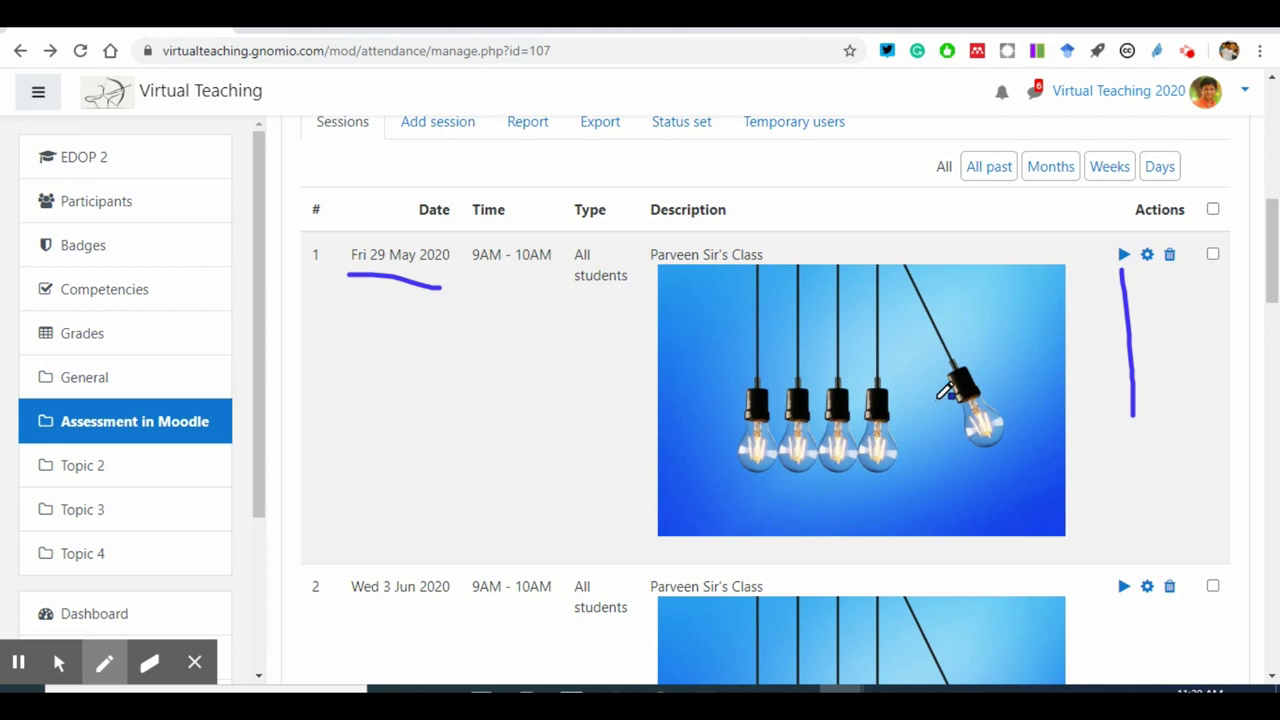
left_click(1171, 272)
left_click(149, 662)
mouse_move(1130, 418)
left_mouse_down()
mouse_move(1120, 309)
mouse_move(1147, 258)
mouse_move(1186, 266)
left_mouse_up()
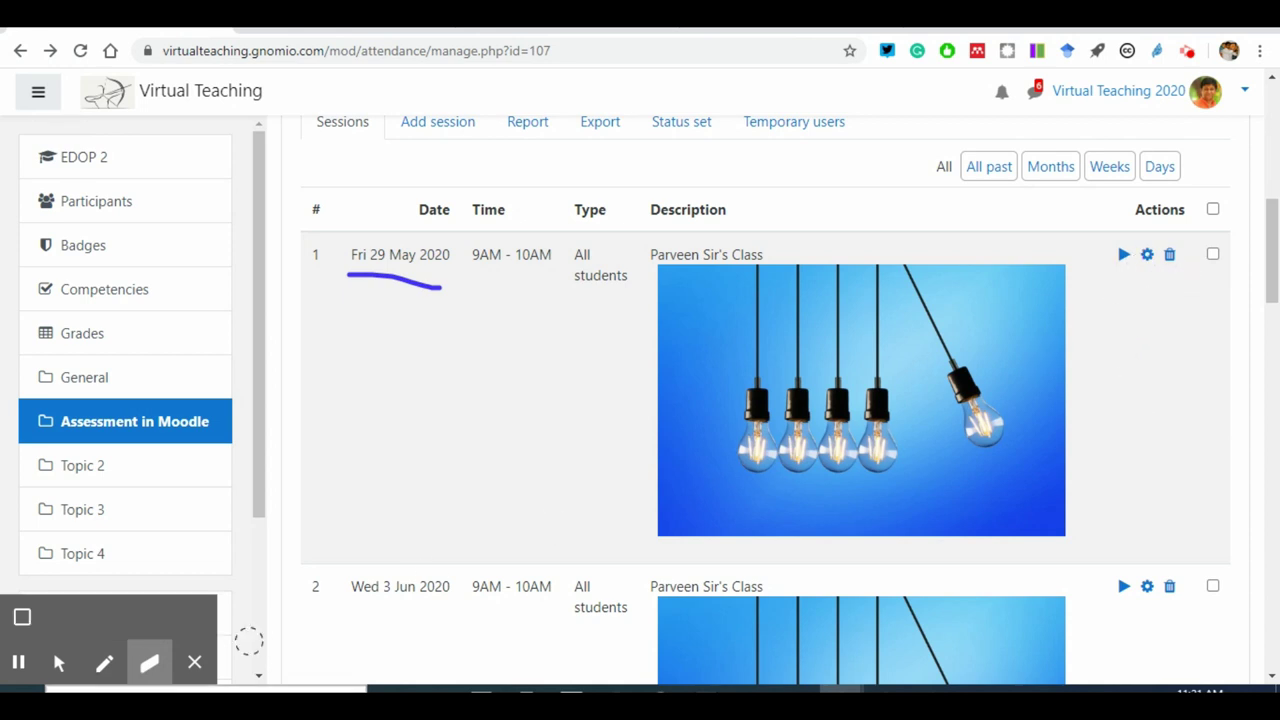
Step: Leave annotation mode and open the Add session form
left_click(60, 665)
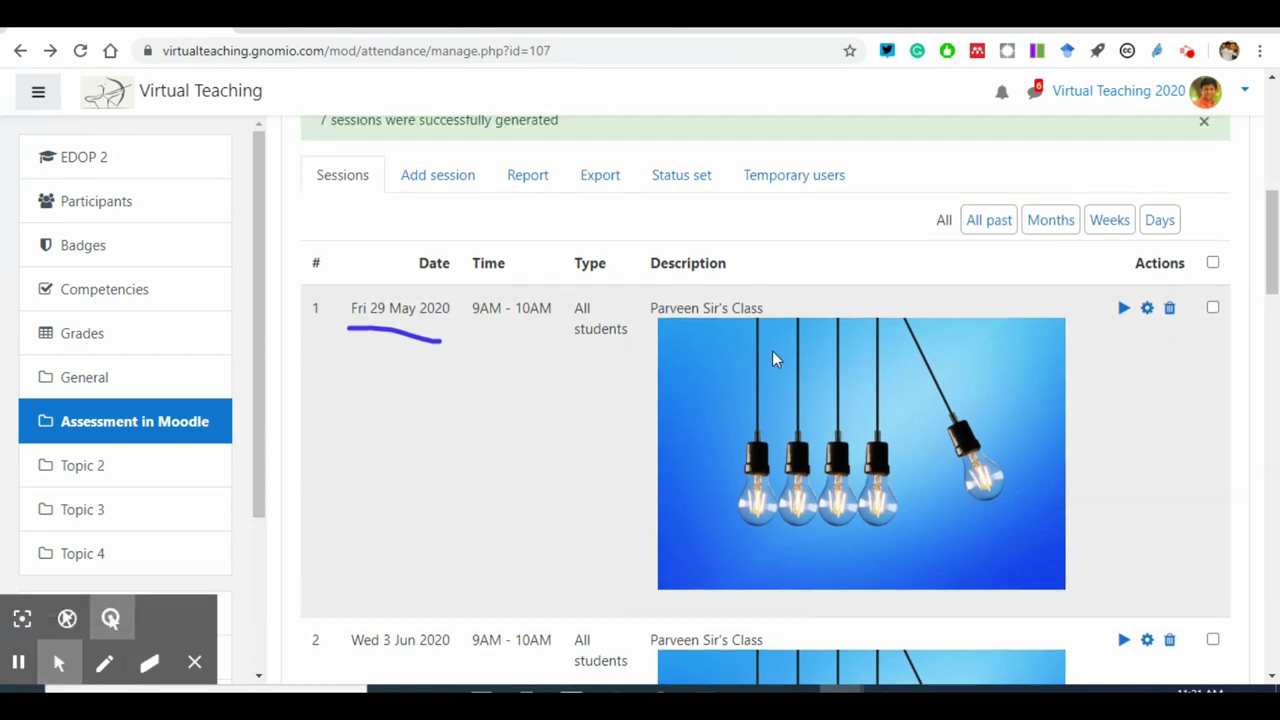
scroll(772, 357, "up", 3)
left_click(442, 405)
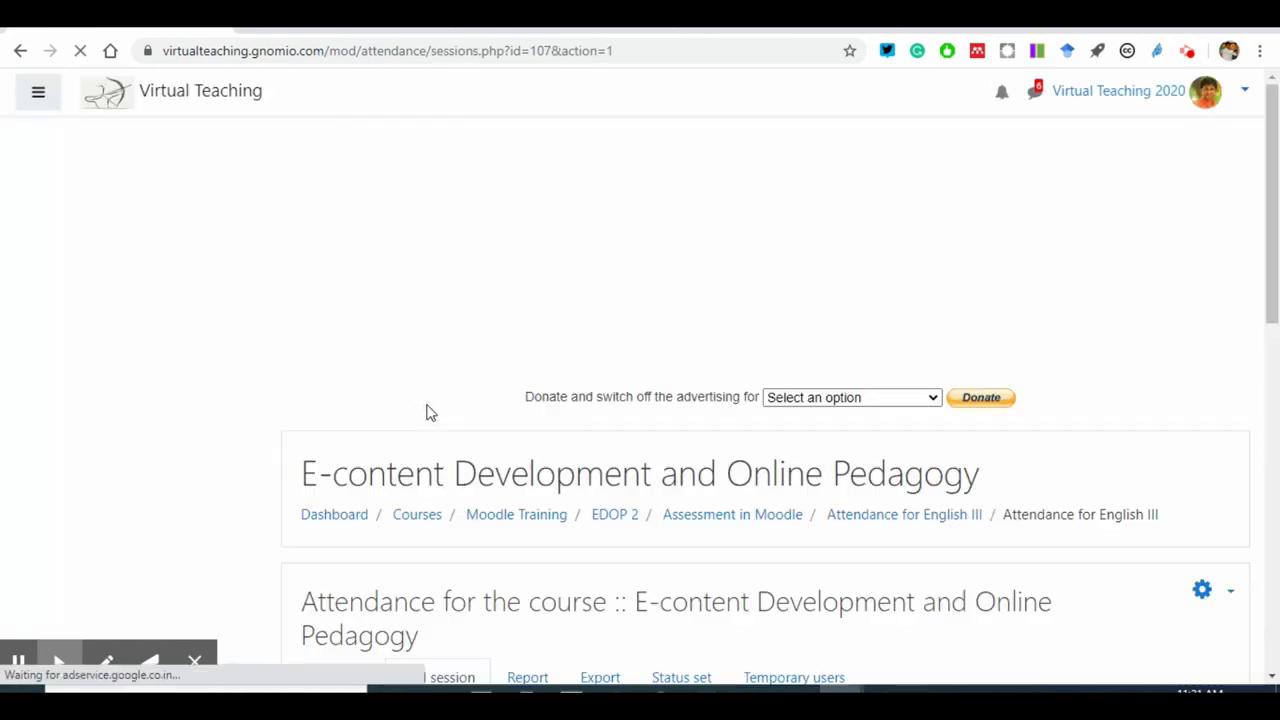
Step: Click into the new session's description and make the editor taller
scroll(437, 412, "down", 3)
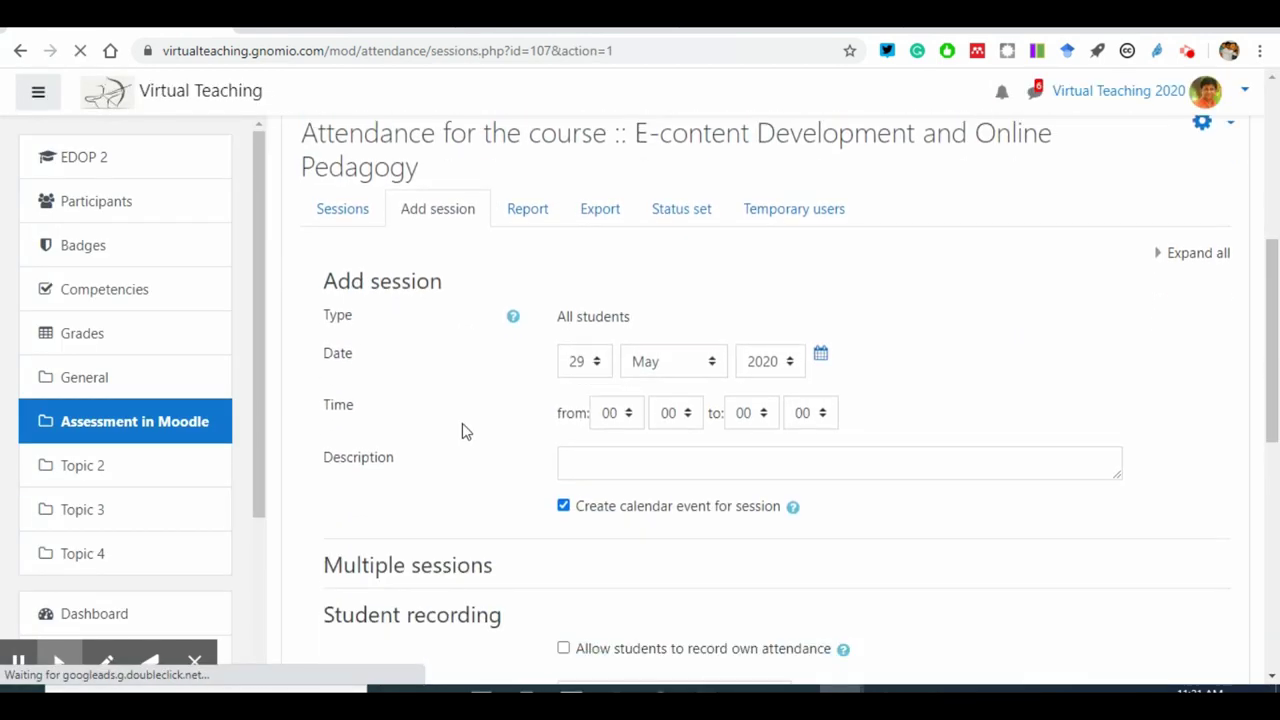
scroll(463, 431, "down", 1)
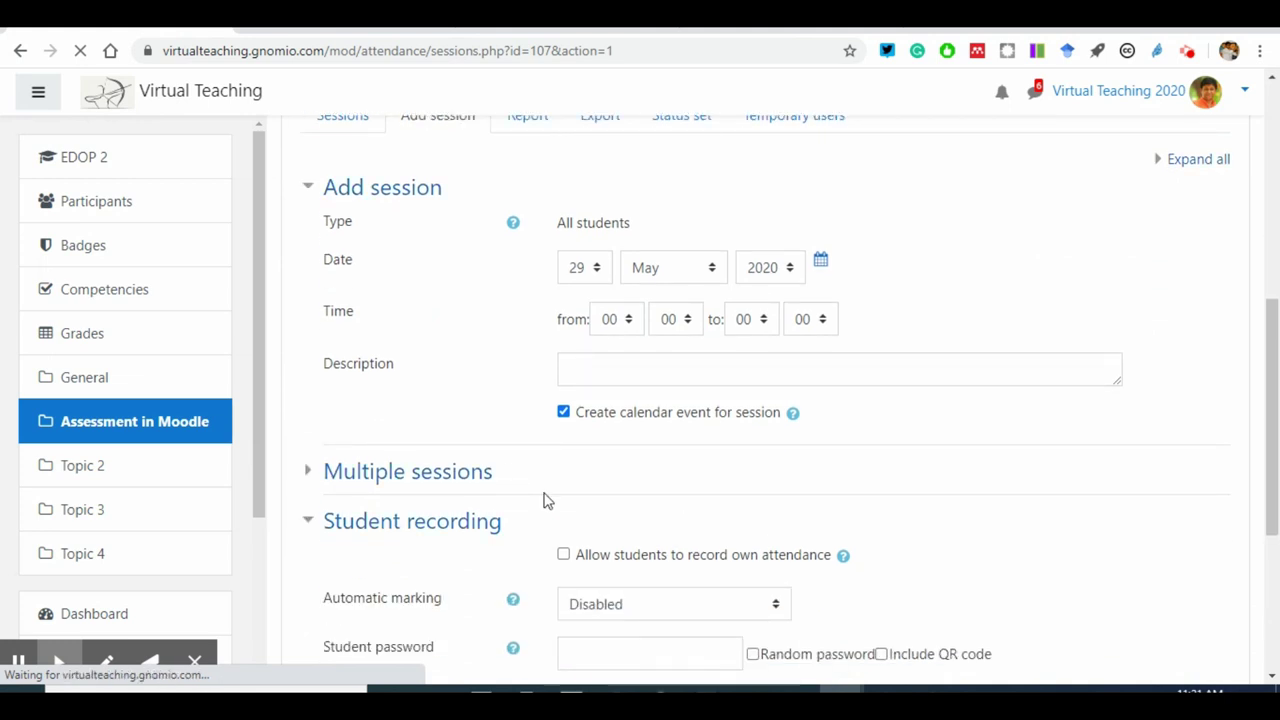
left_click(673, 432)
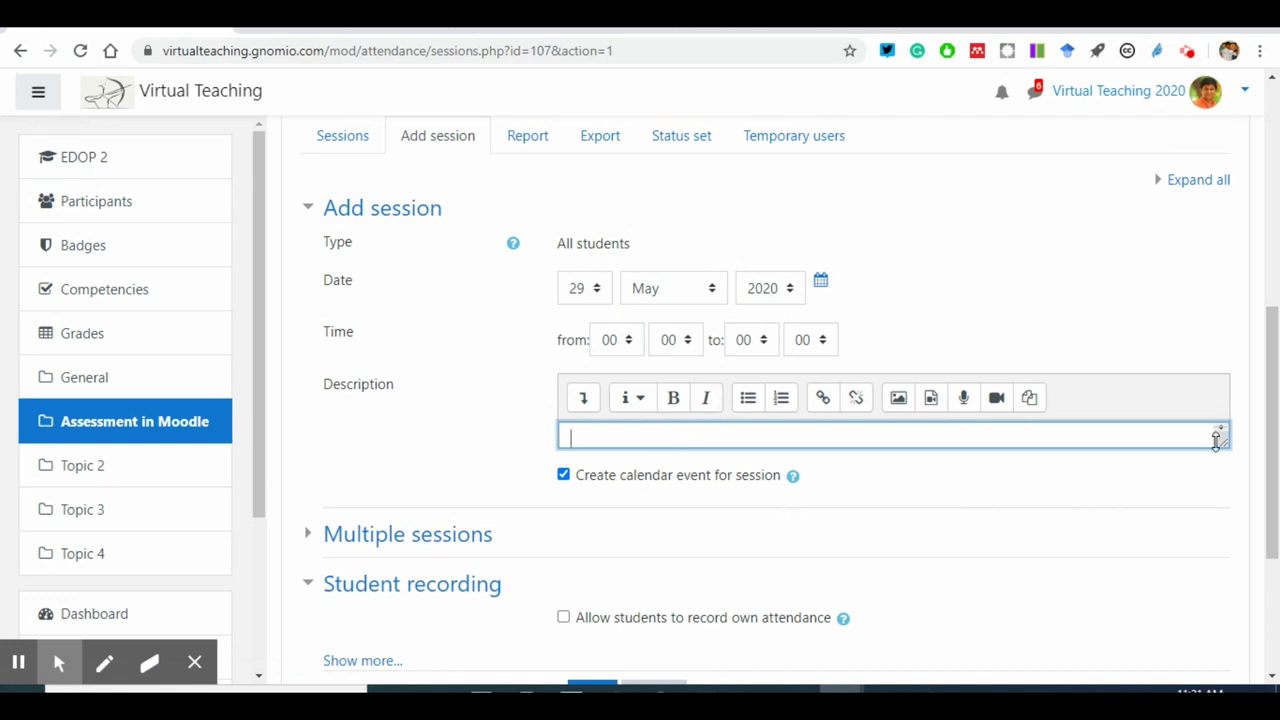
left_click_drag(1221, 433, 1186, 663)
Step: Go back to the Sessions list, choosing to leave without saving the form
scroll(703, 483, "down", 2)
scroll(703, 471, "up", 4)
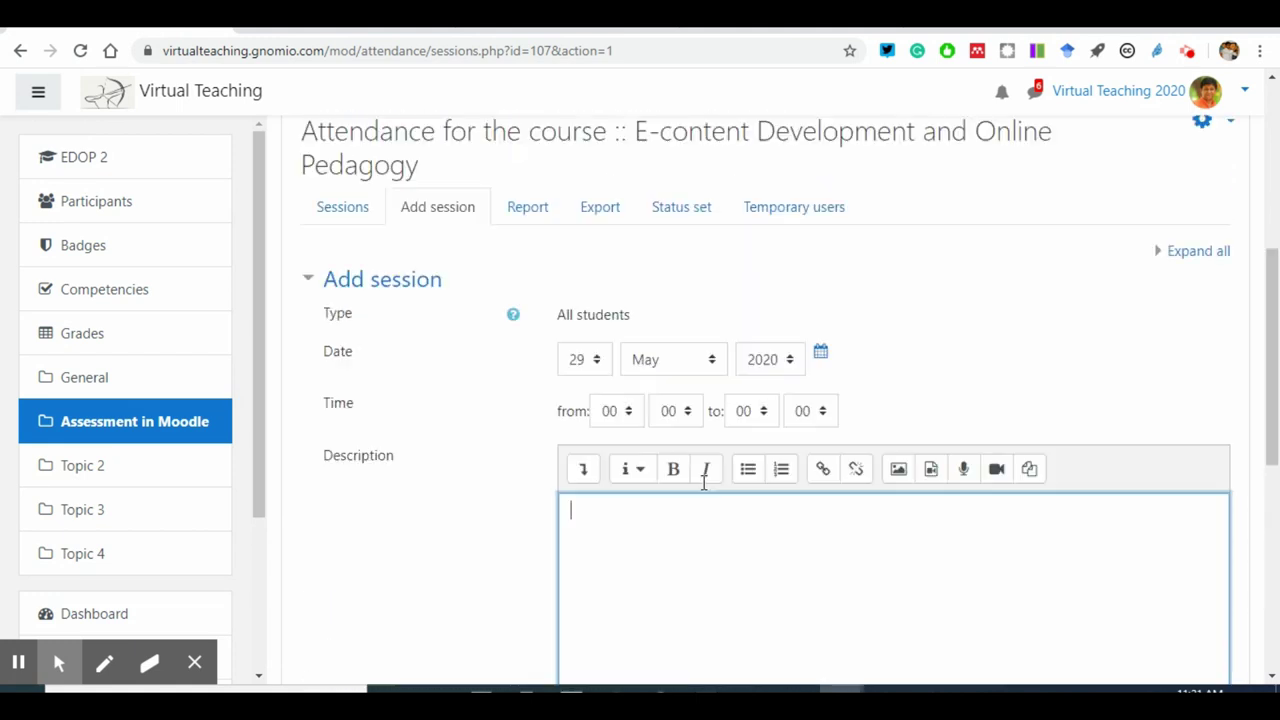
scroll(651, 451, "down", 5)
scroll(649, 367, "up", 5)
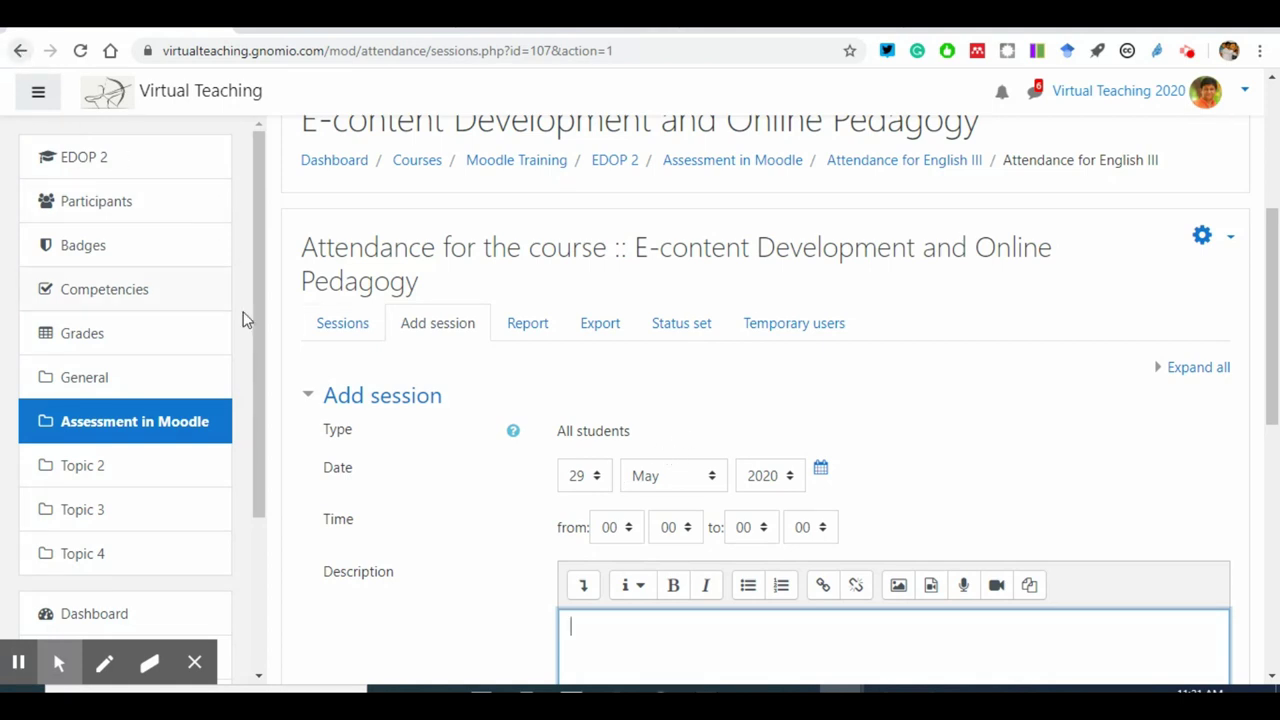
left_click(358, 330)
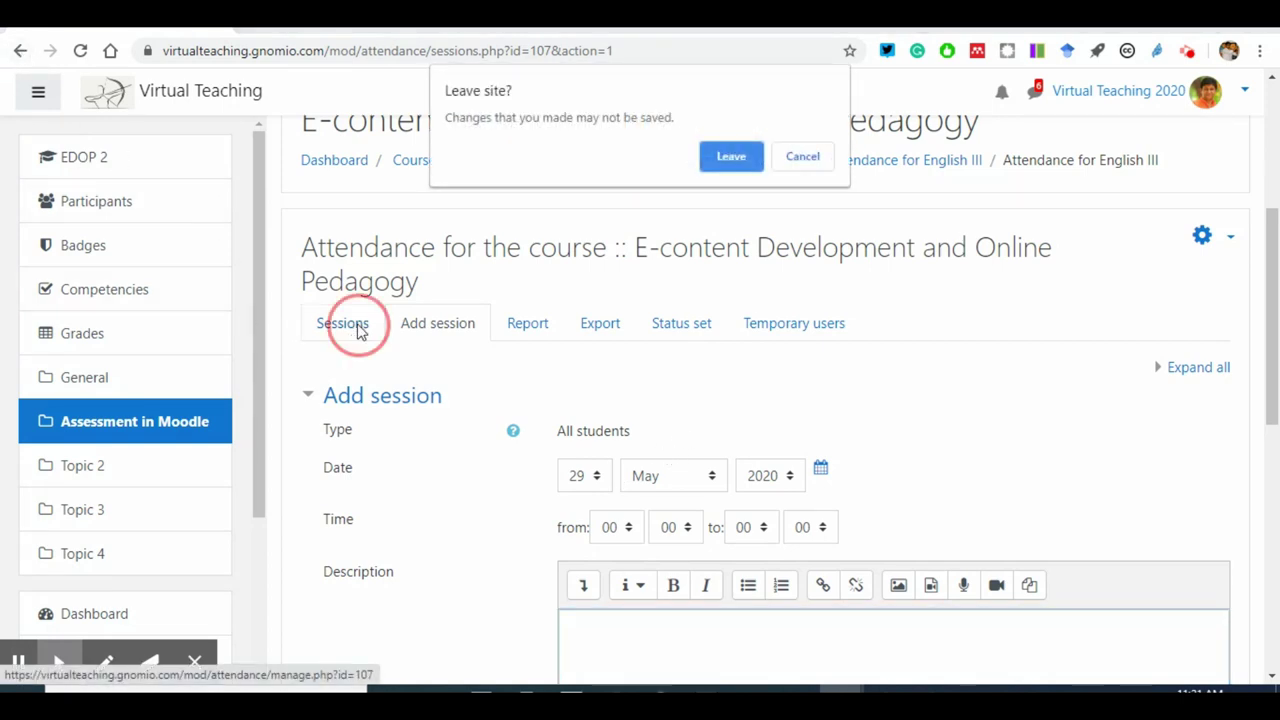
left_click(731, 157)
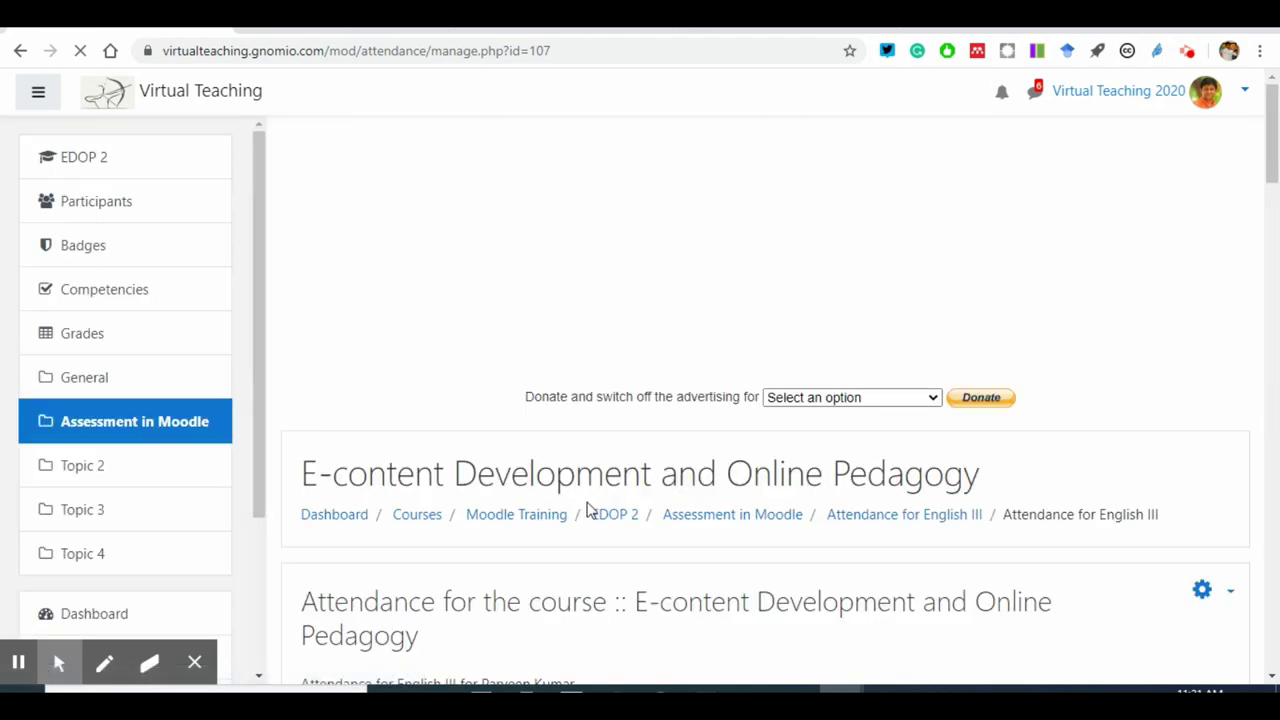
Step: Open take-attendance for the 29 May 2020 session and set all users to Present
scroll(588, 506, "down", 3)
scroll(590, 511, "down", 3)
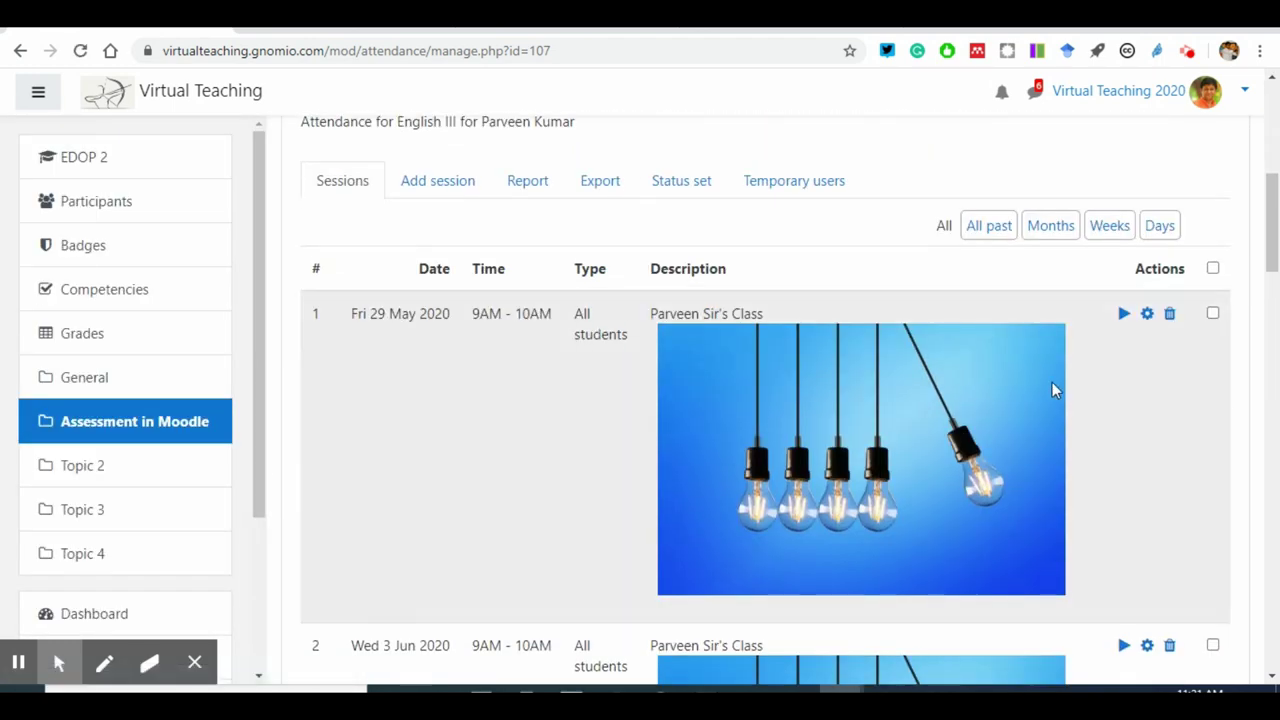
left_click(1124, 315)
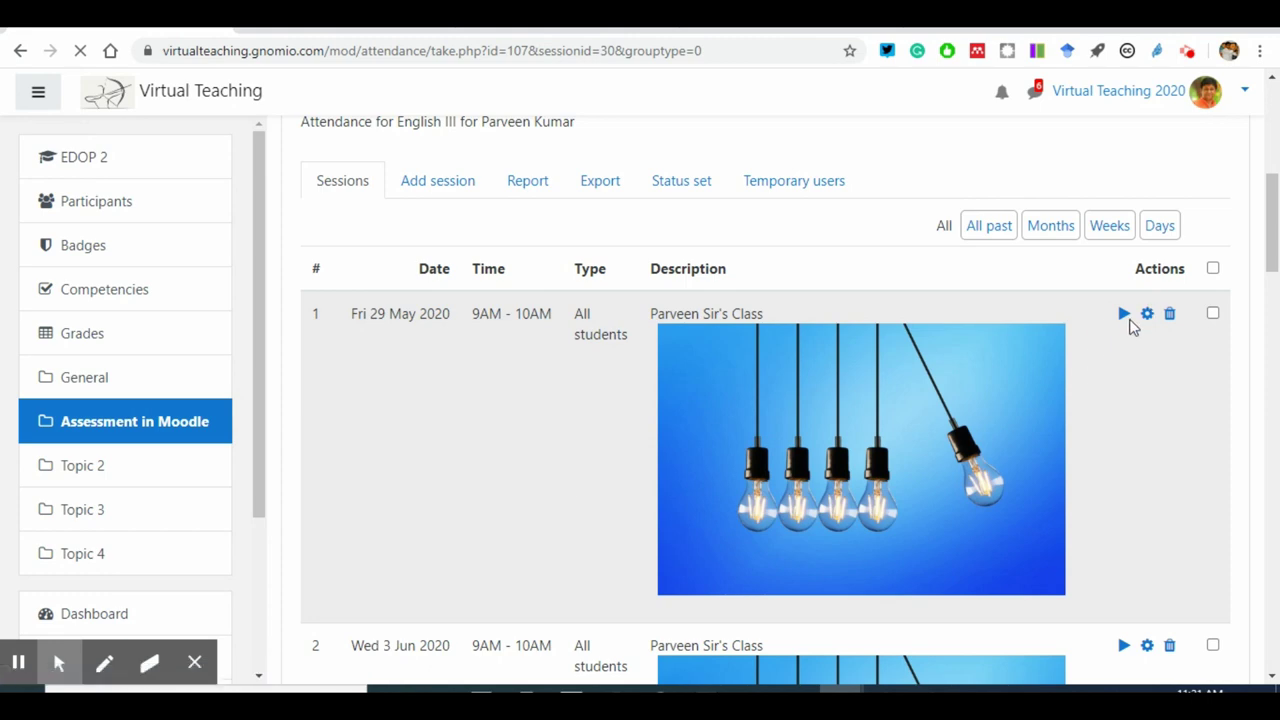
scroll(1021, 406, "down", 5)
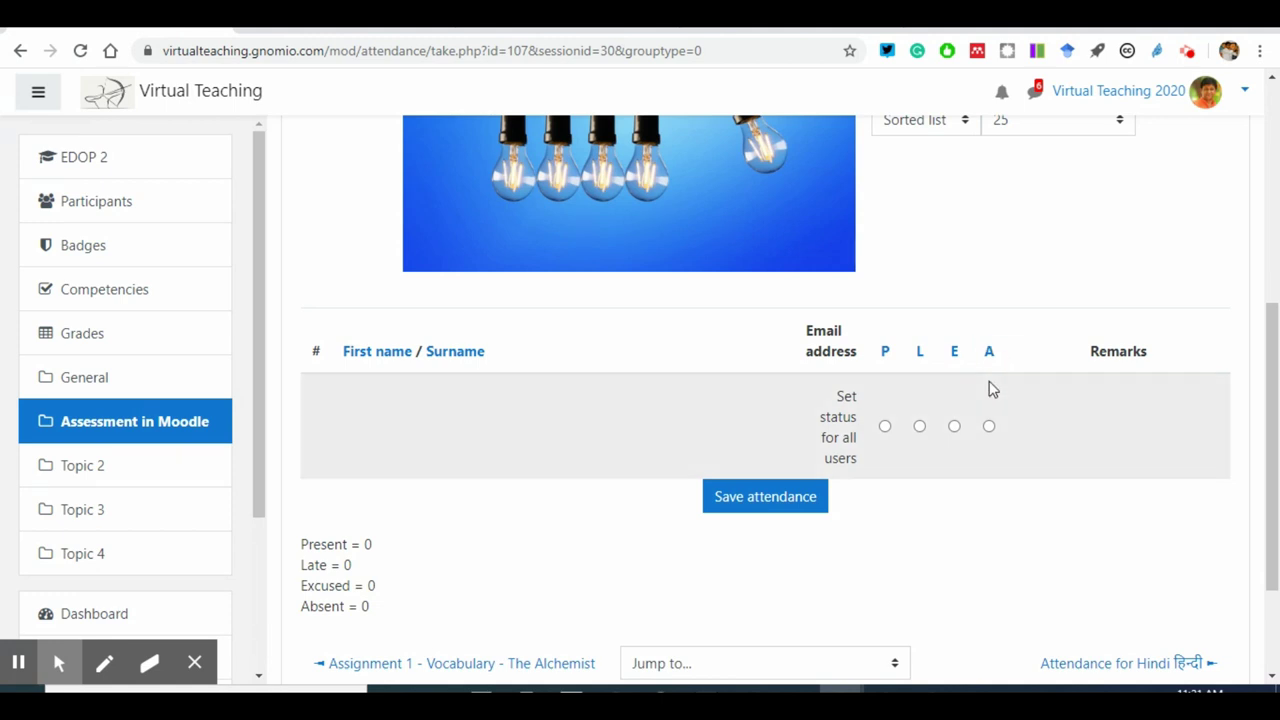
left_click(885, 426)
left_click(788, 505)
Step: Highlight and review the Present/Late/Excused/Absent totals on the page
scroll(357, 470, "down", 2)
left_click_drag(370, 530, 286, 451)
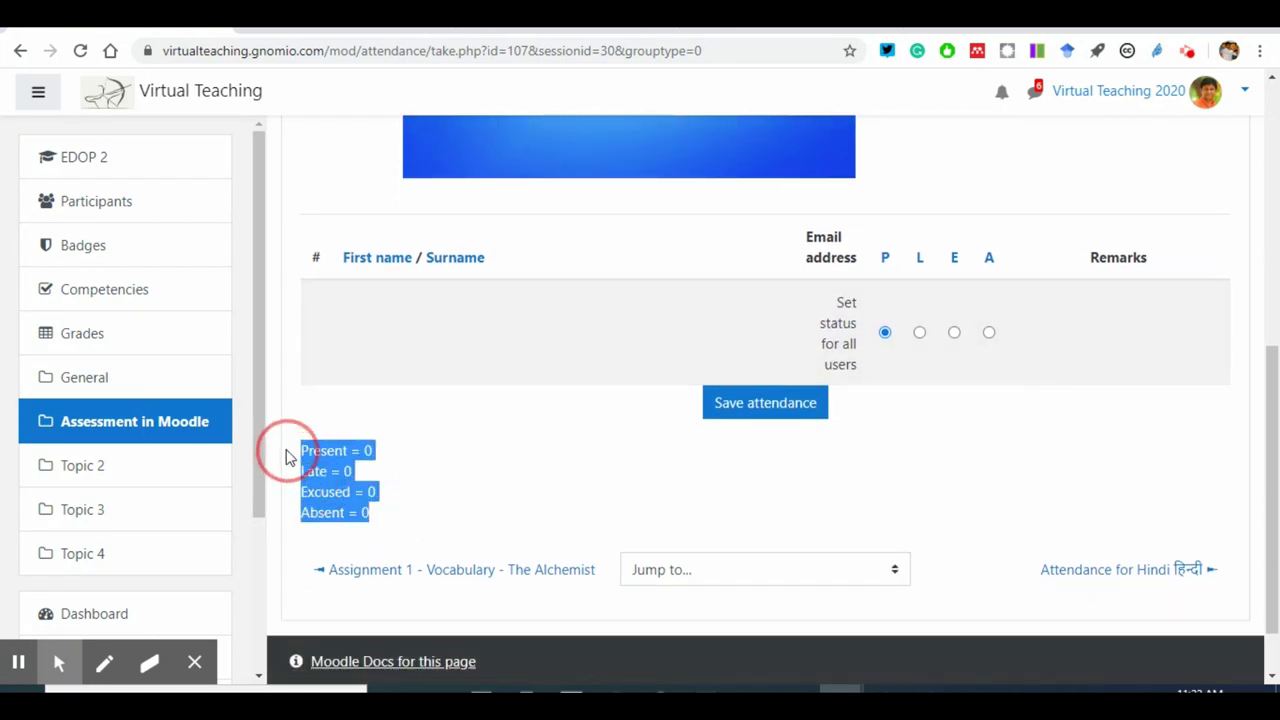
left_click(345, 494)
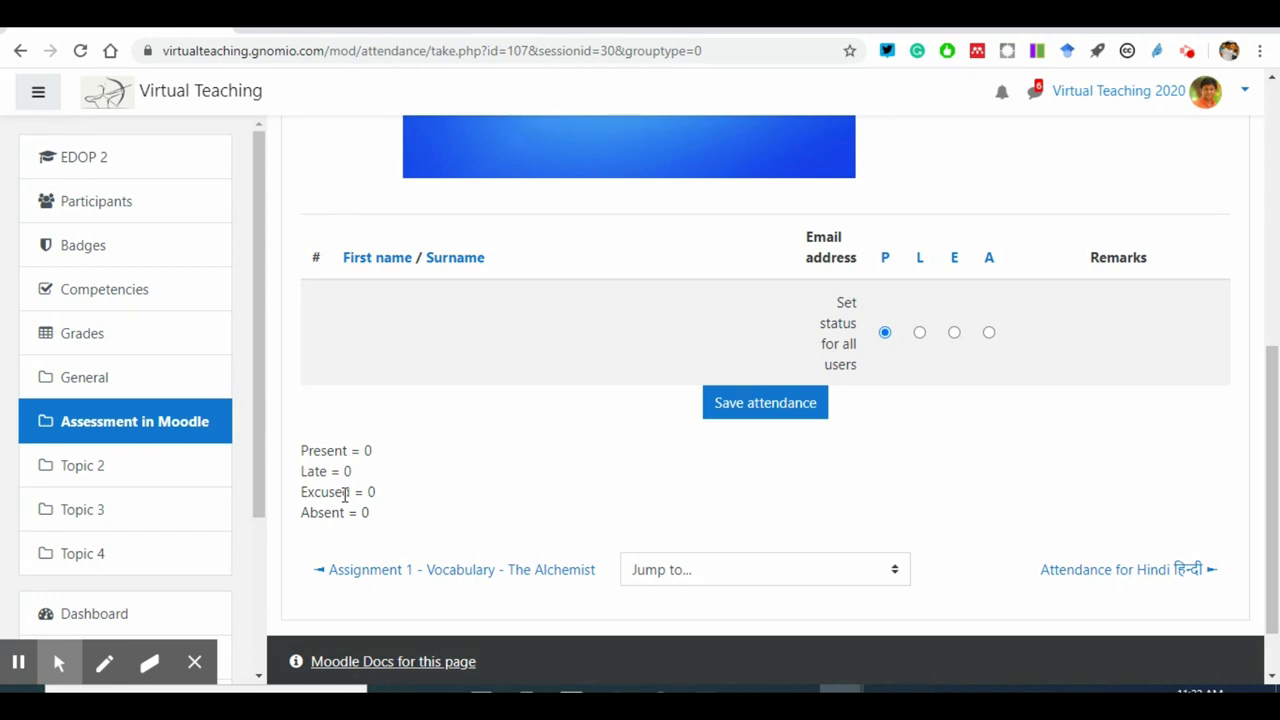
left_click_drag(386, 516, 360, 477)
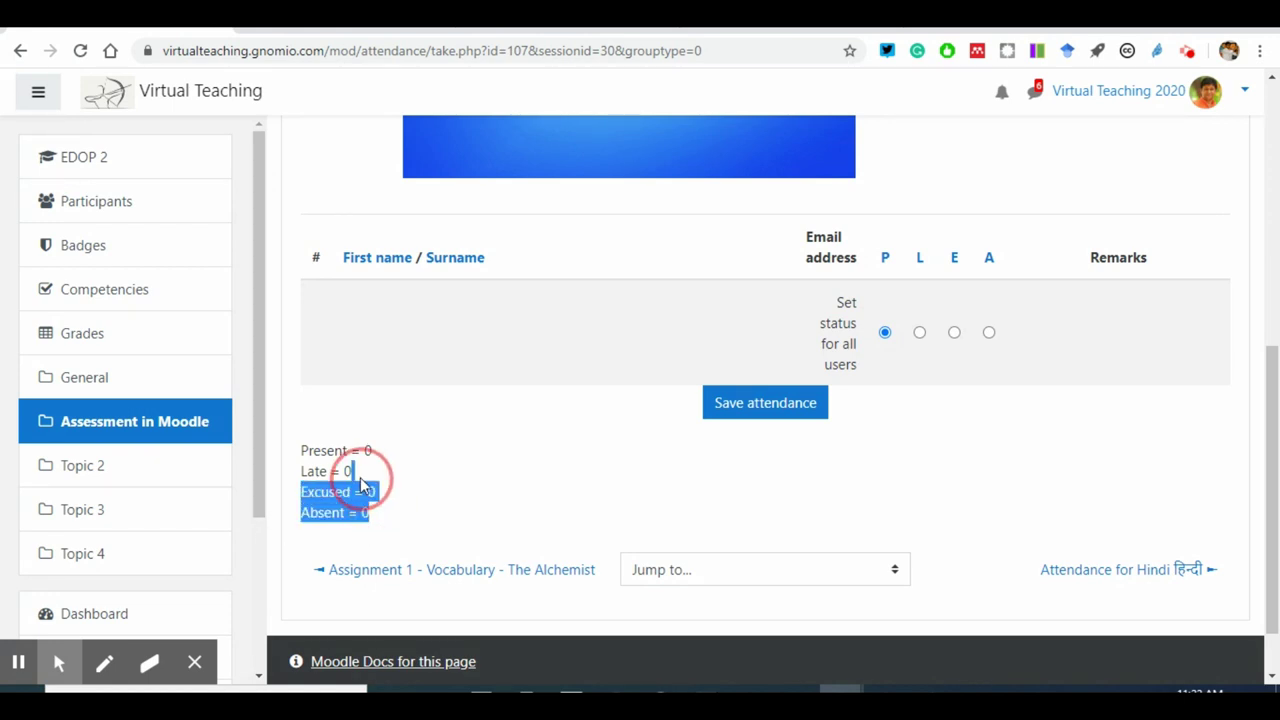
left_click(400, 483)
scroll(578, 468, "up", 3)
scroll(580, 468, "up", 3)
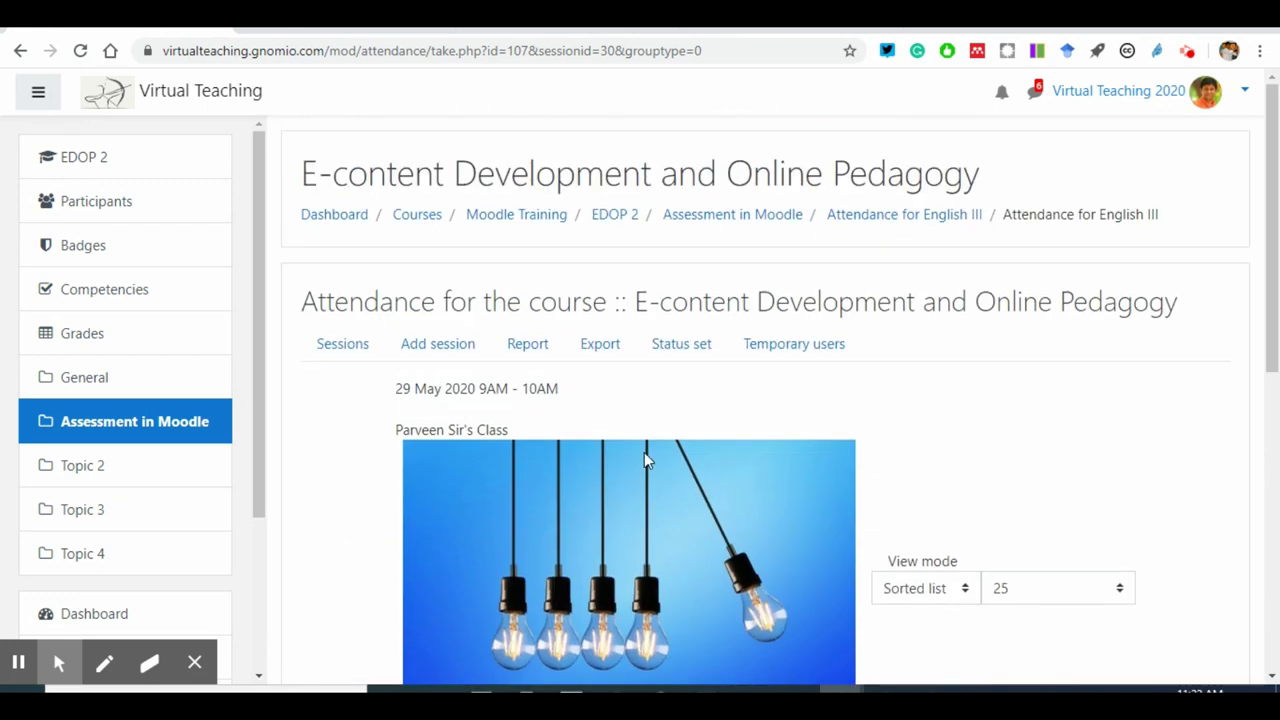
Step: Go via Site home to the Understadning Virtual Teaching through Moodle course's Attendance activity
left_click(188, 90)
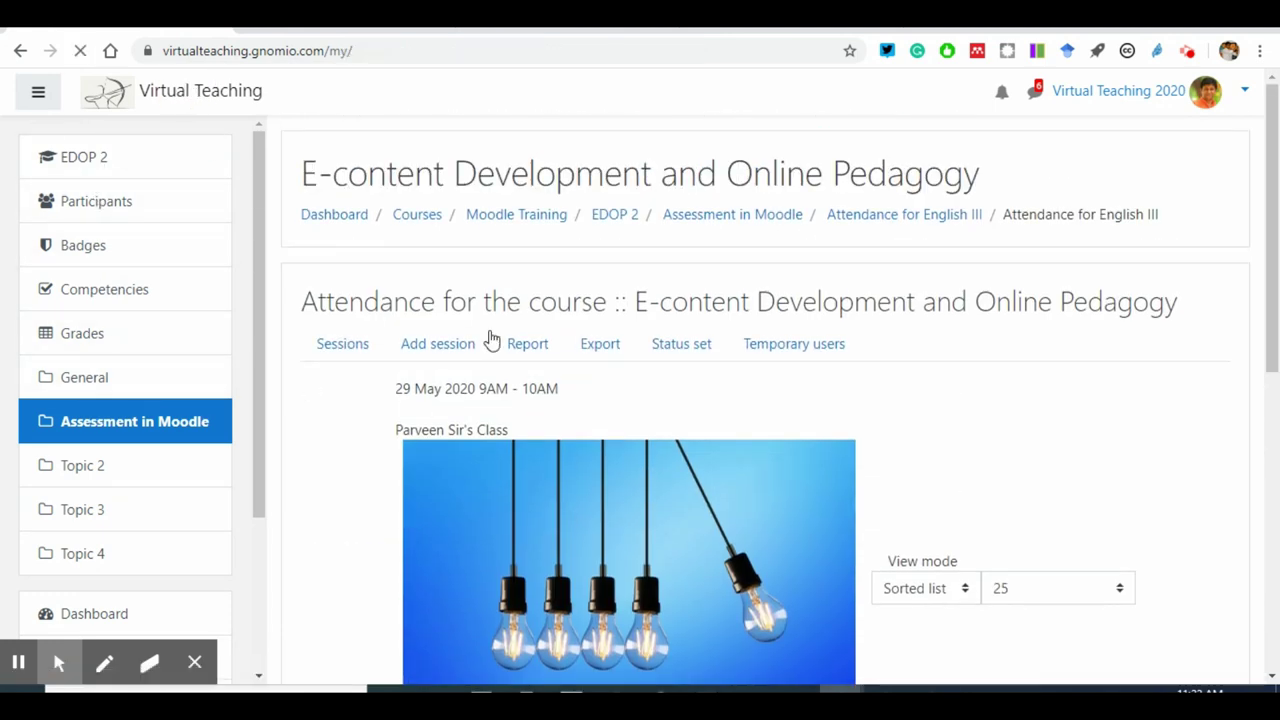
scroll(557, 457, "down", 5)
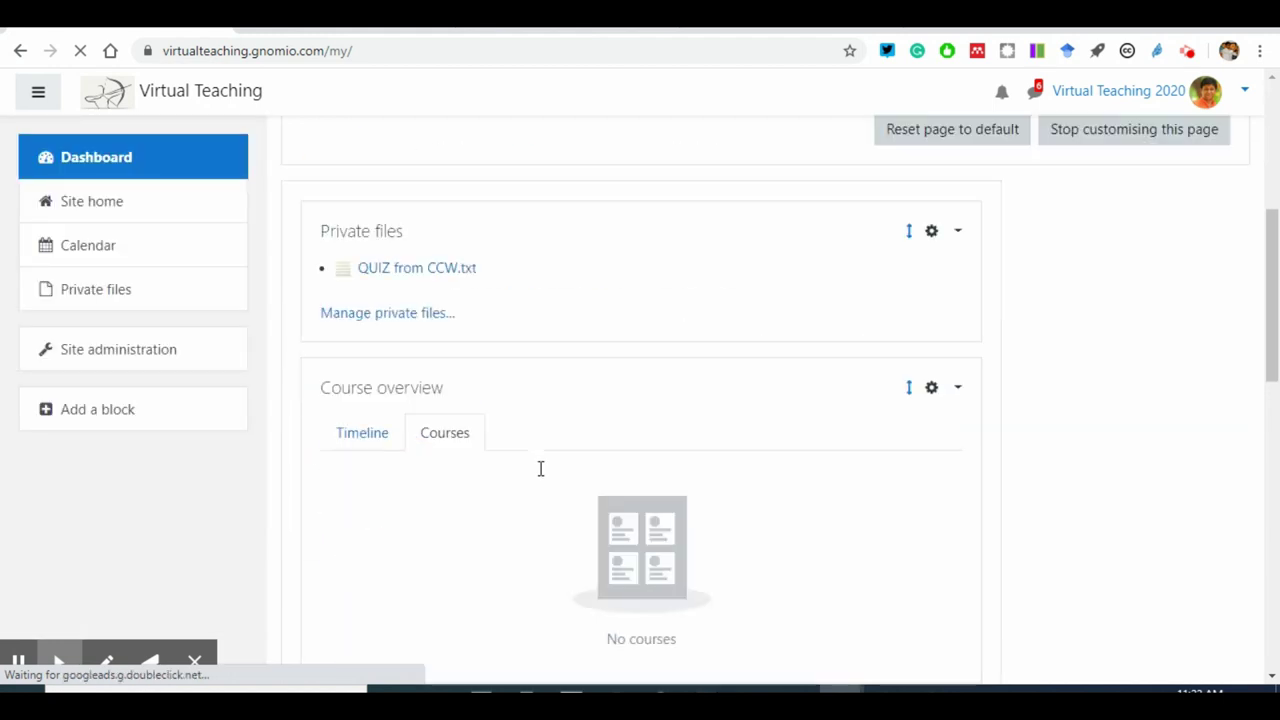
left_click(119, 205)
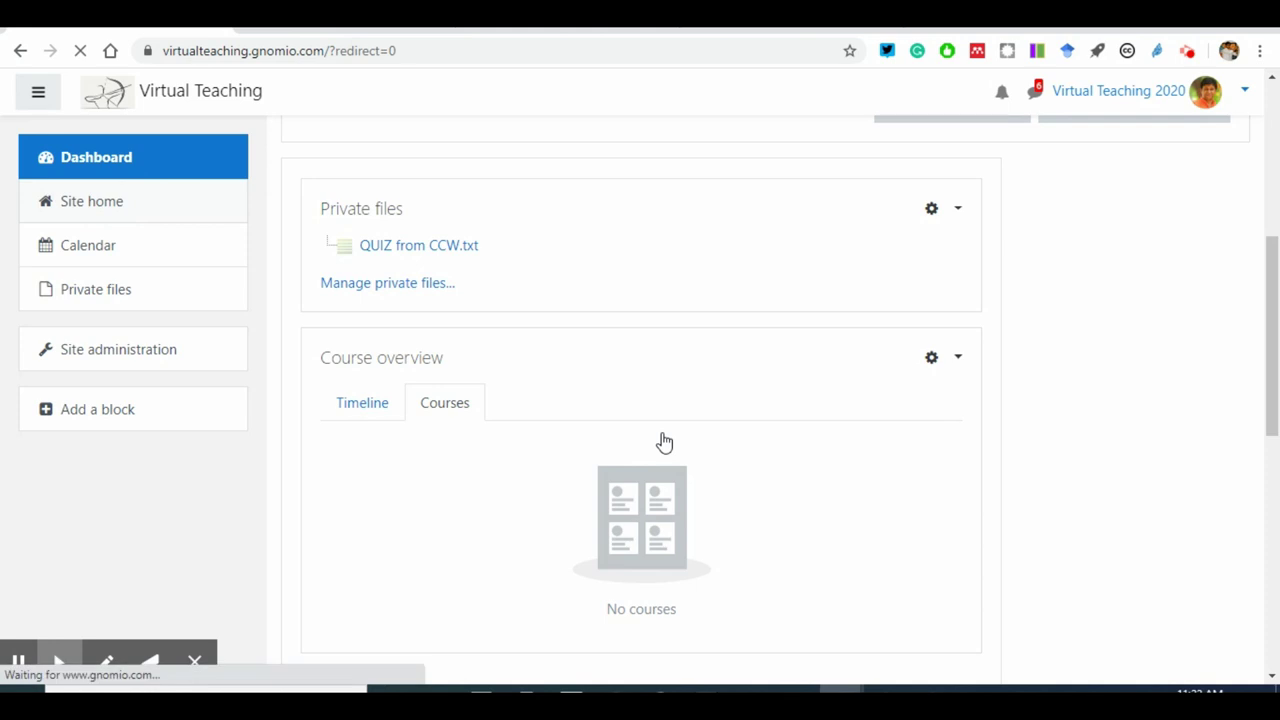
scroll(684, 472, "down", 5)
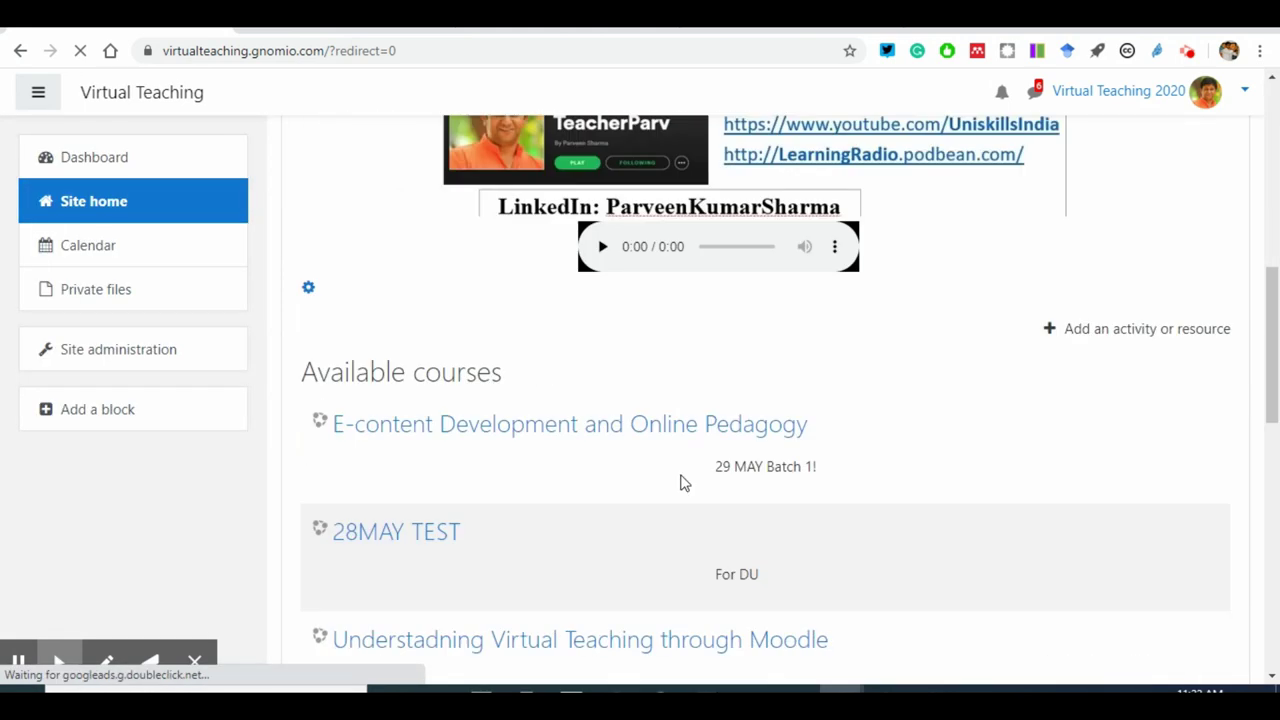
left_click(432, 437)
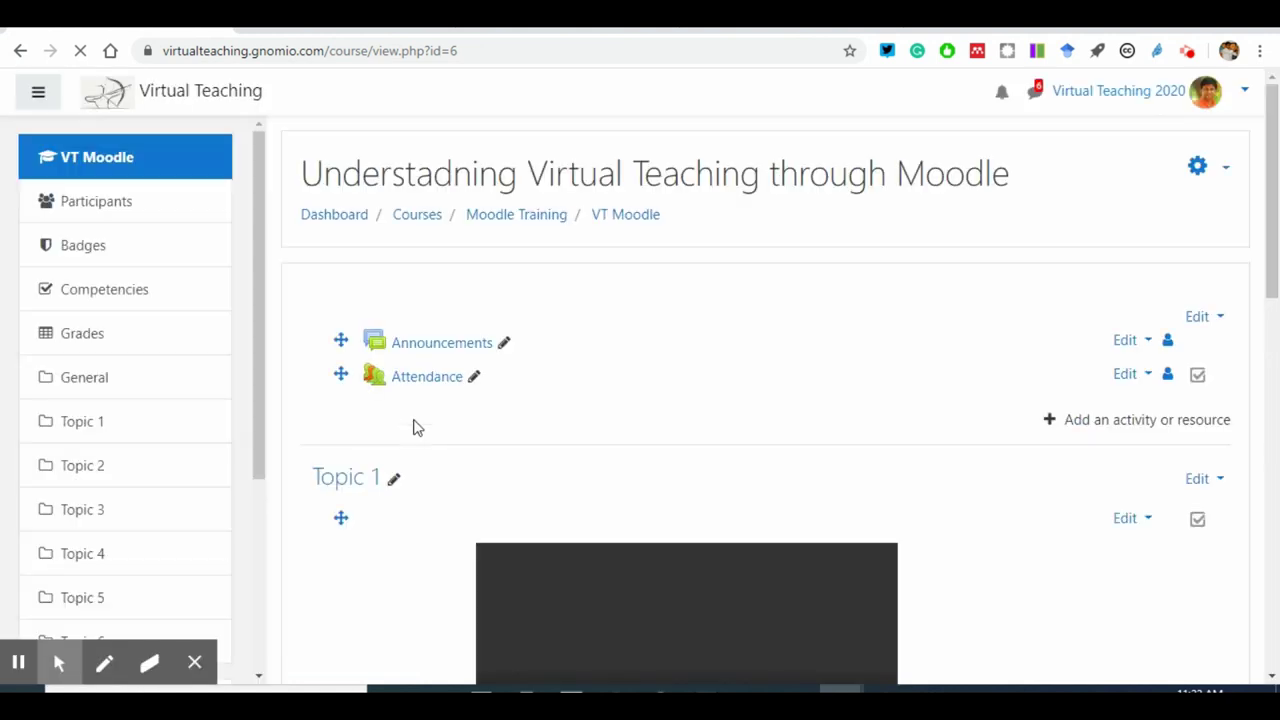
scroll(489, 410, "down", 1)
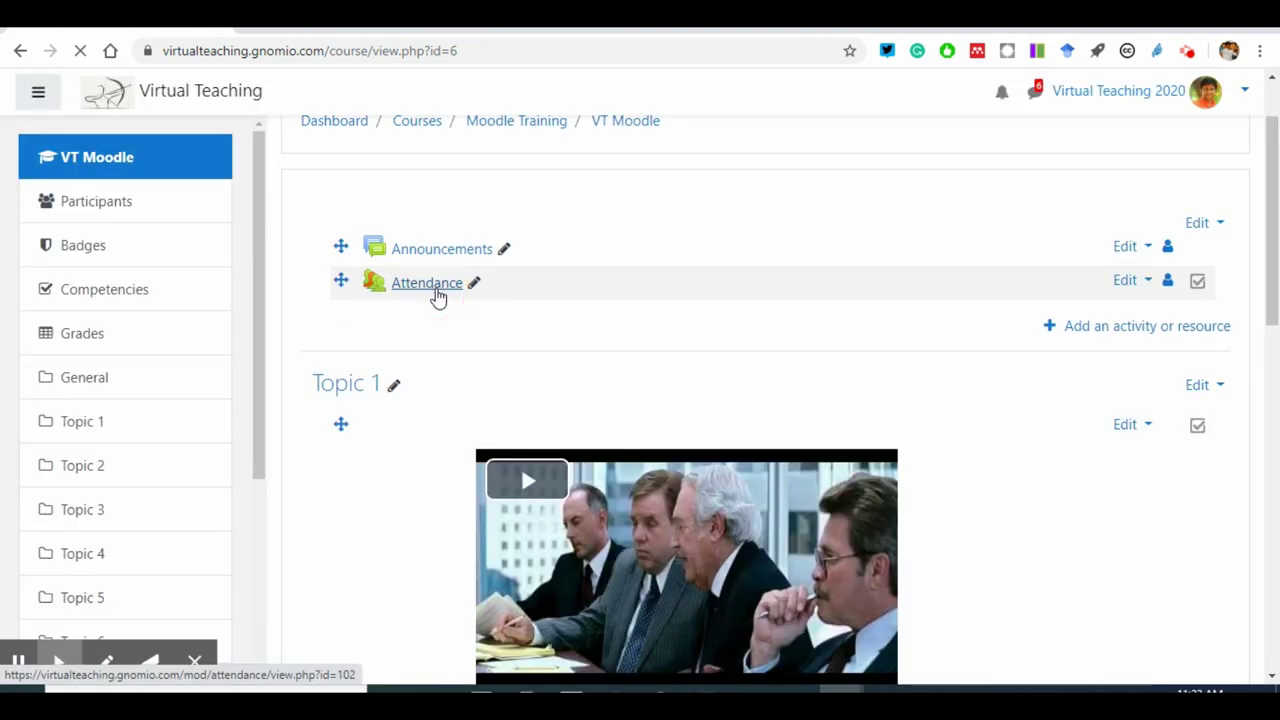
left_click(437, 293)
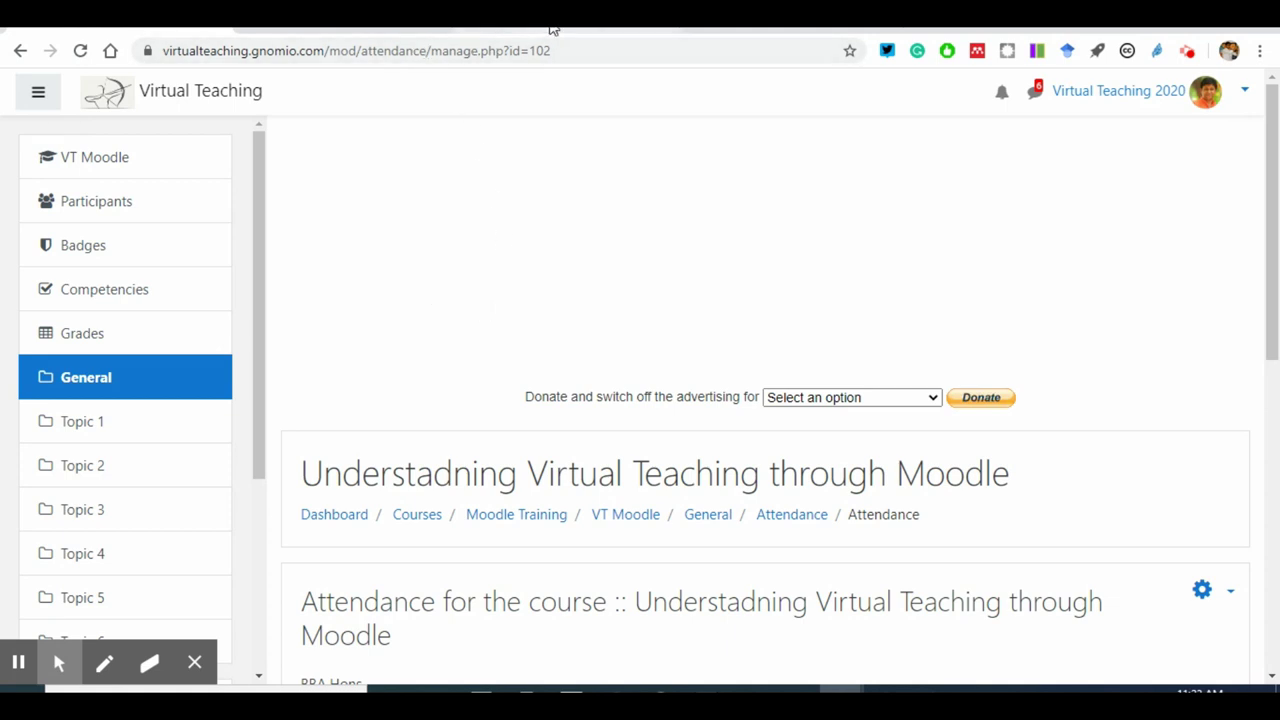
scroll(560, 444, "down", 6)
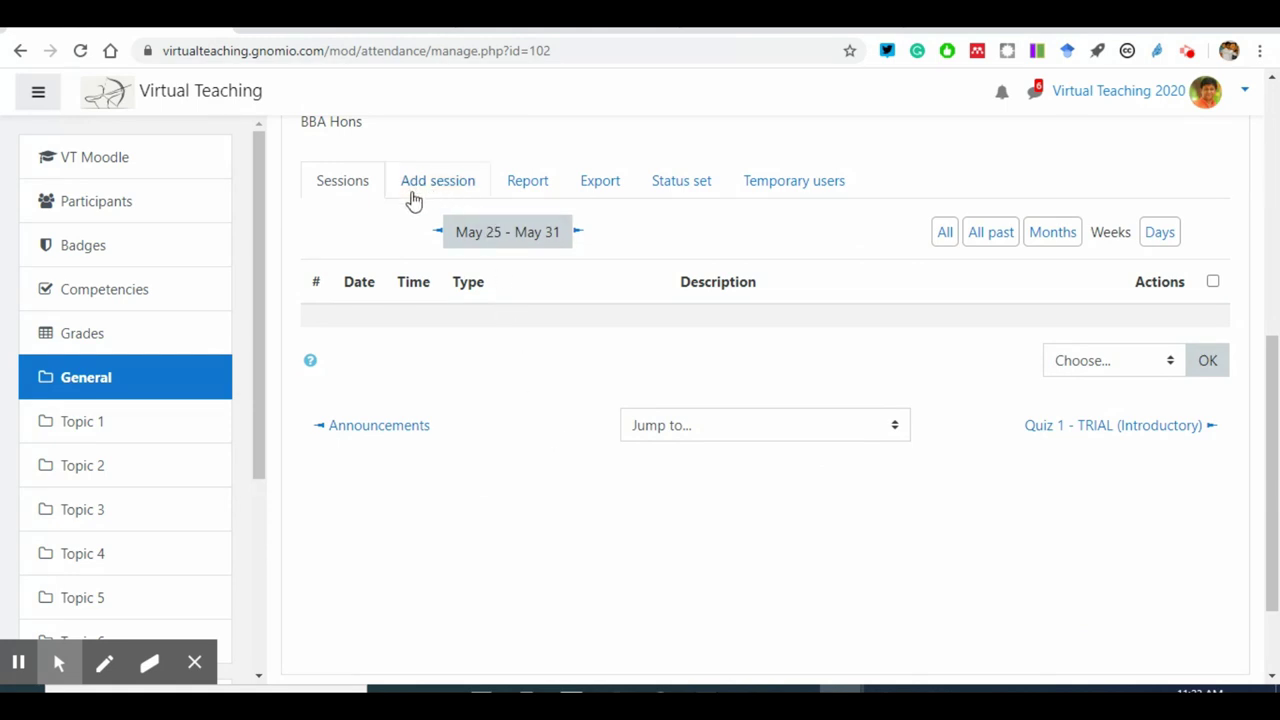
Step: Review the course's Participants list of 173 enrolled users
scroll(449, 369, "up", 2)
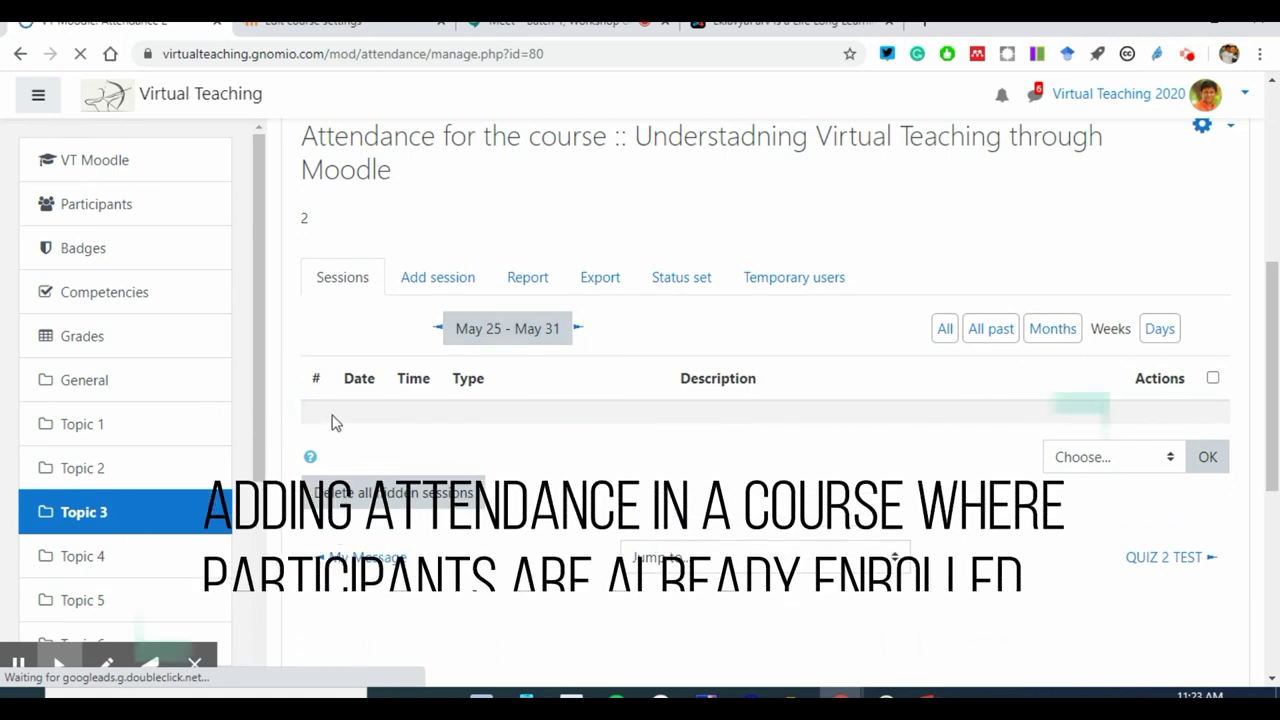
left_click(94, 210)
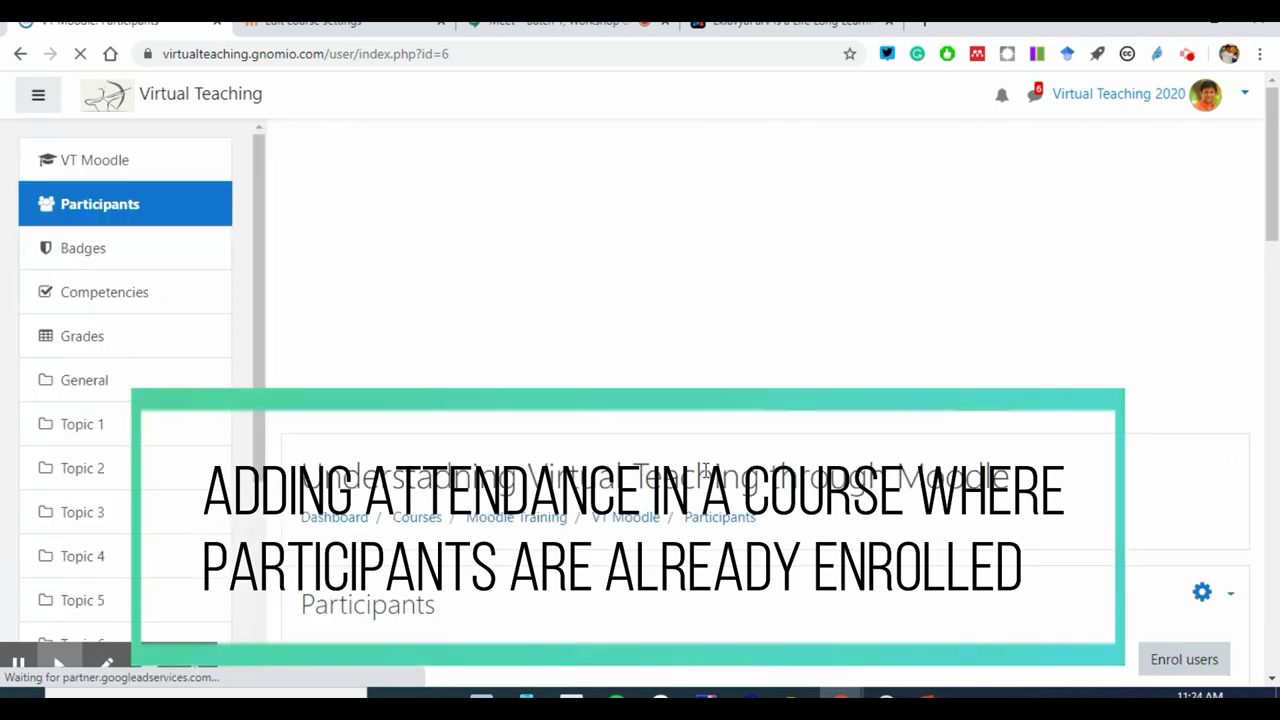
scroll(668, 458, "down", 3)
scroll(668, 458, "up", 4)
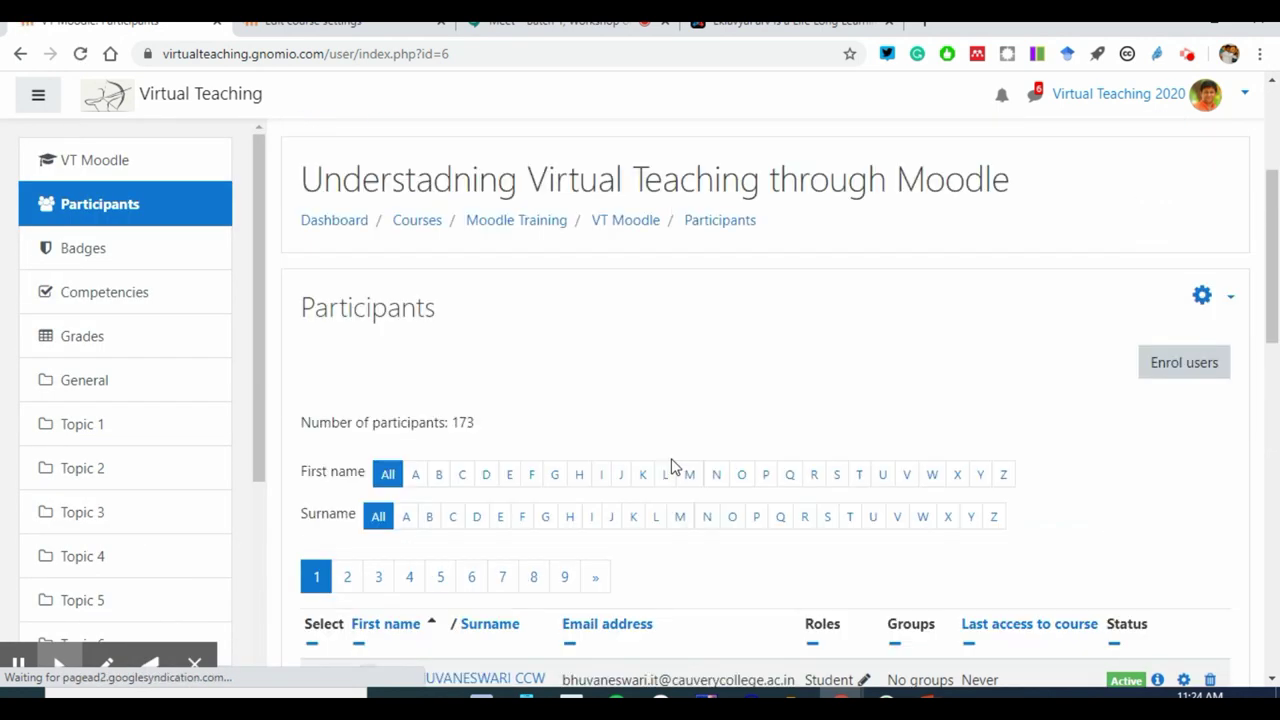
Step: Return to Attendance 2 and open its Add session form
left_click(20, 54)
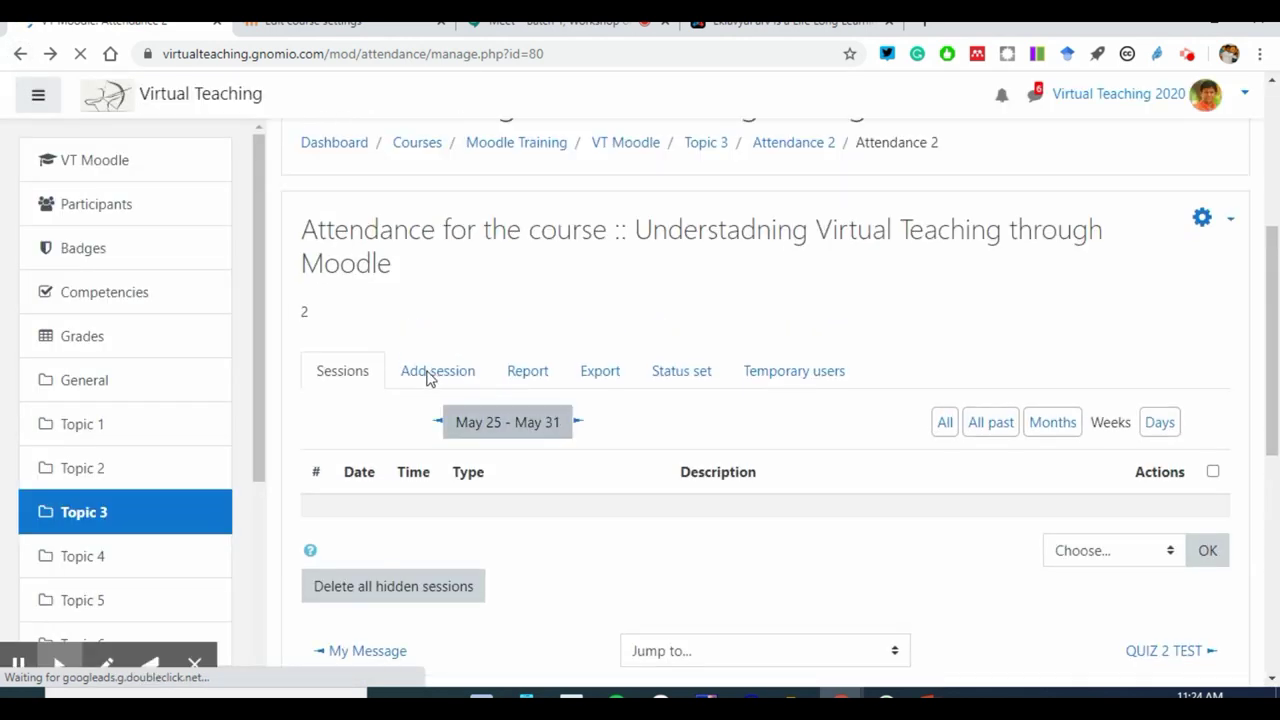
left_click(427, 374)
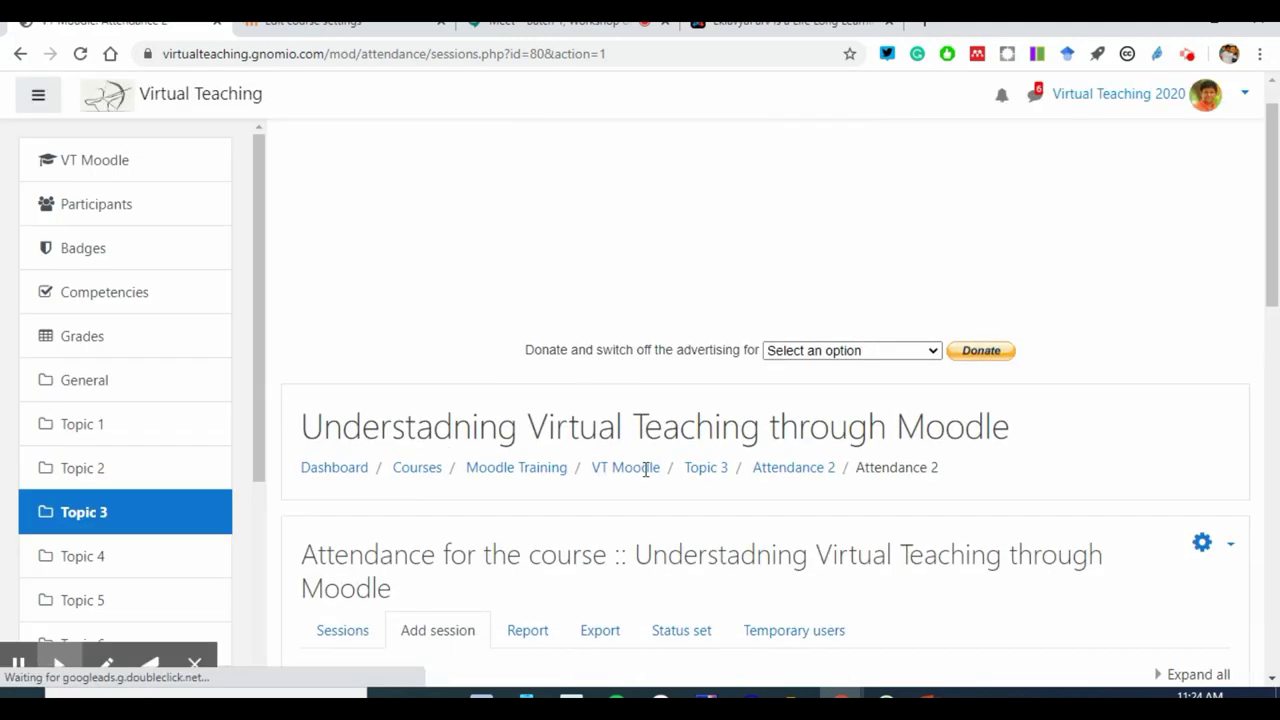
scroll(600, 414, "down", 5)
Step: Set the 29 May 2020 session time to 09:00–10:00
left_click(598, 366)
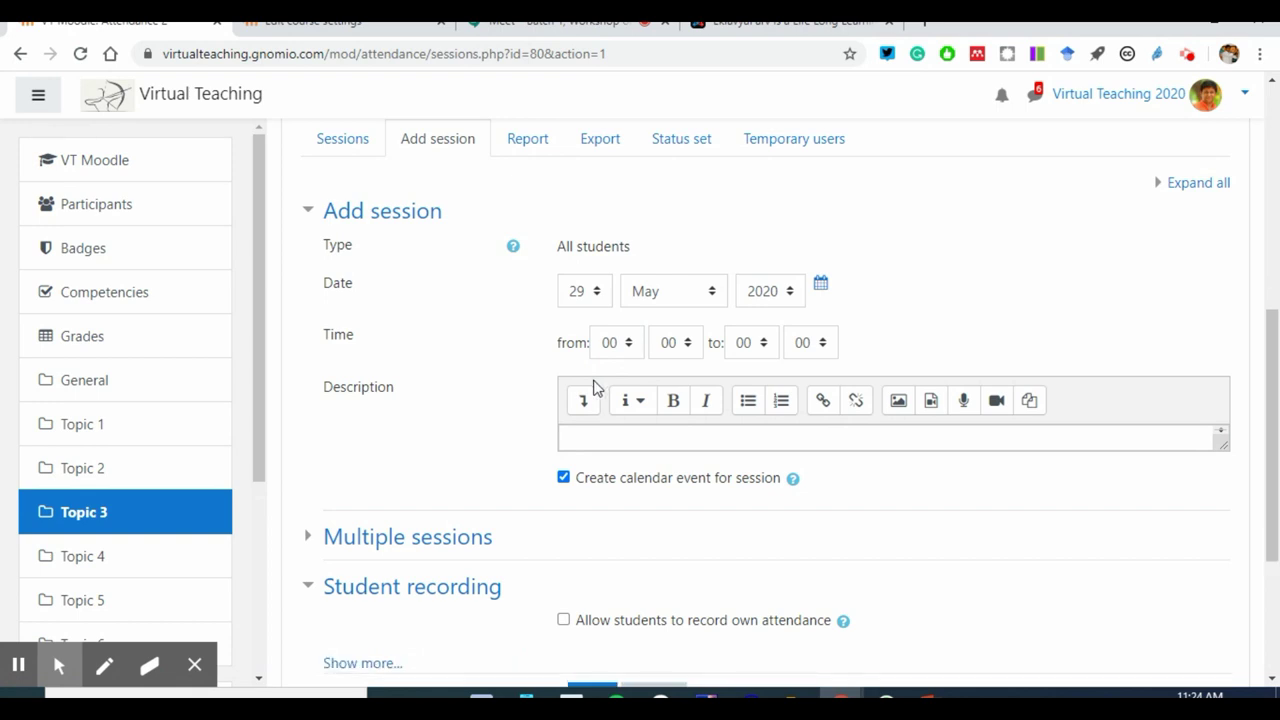
left_click(610, 438)
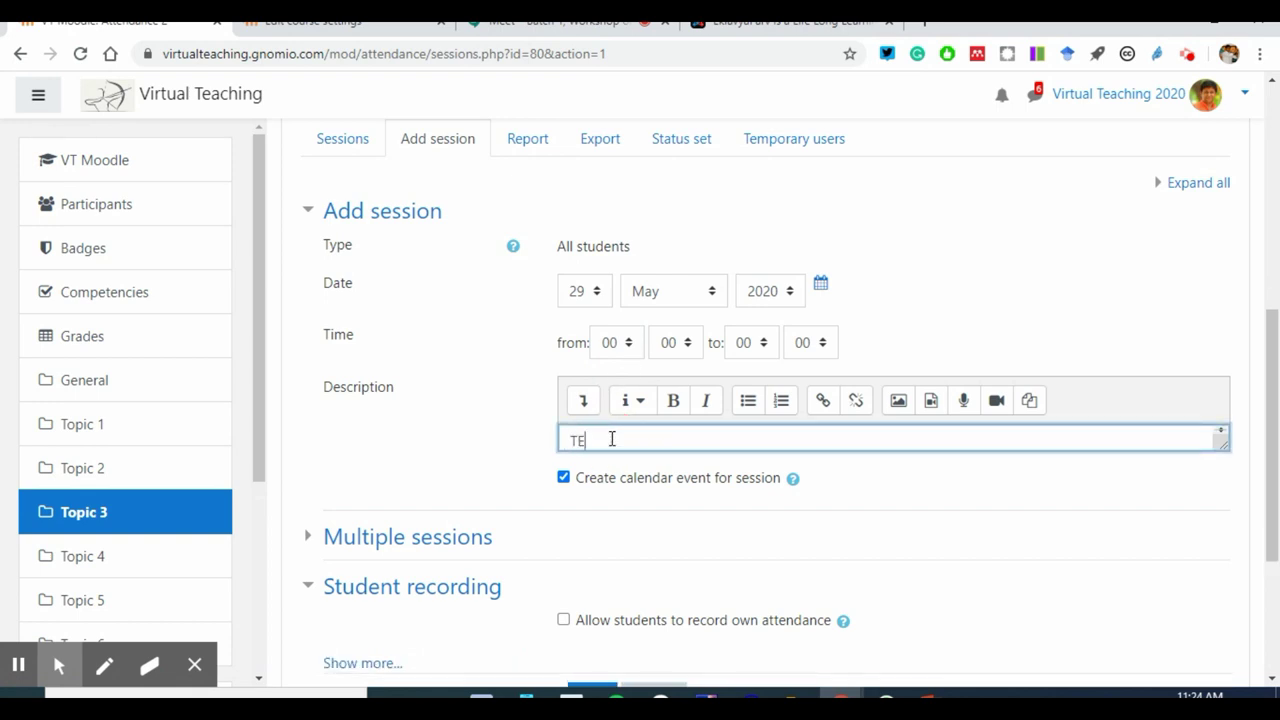
left_click(619, 348)
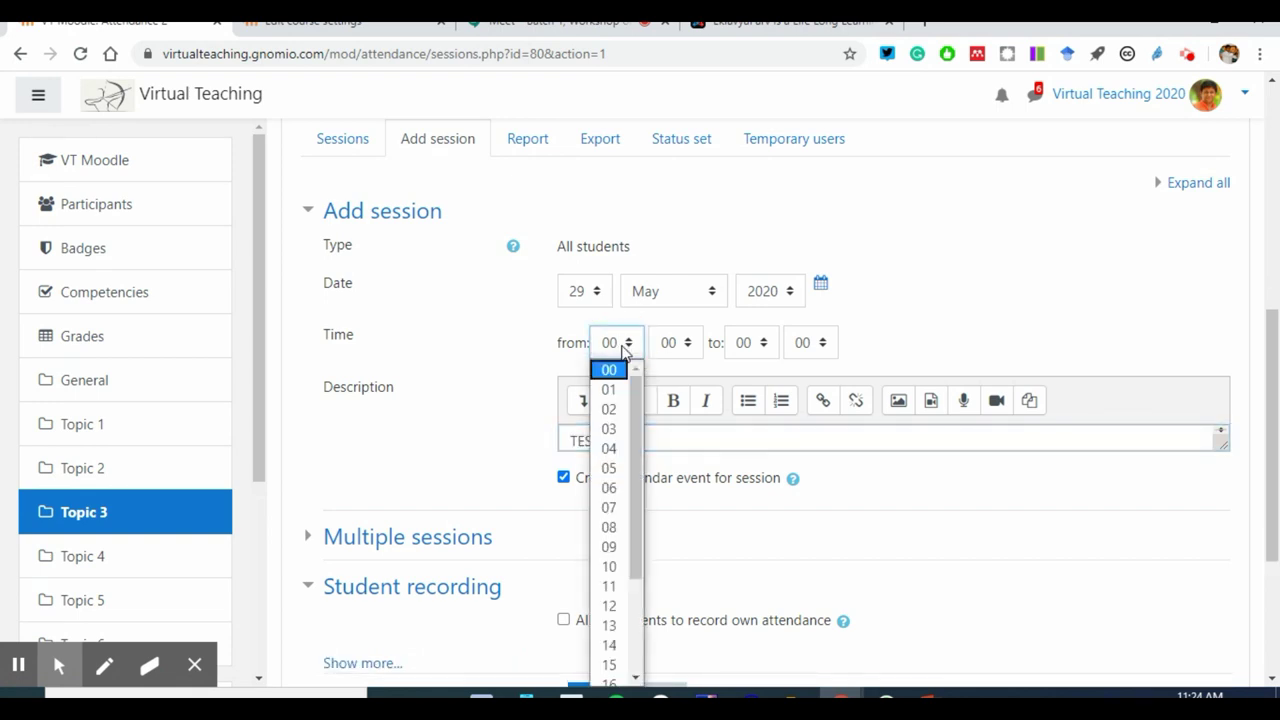
left_click(609, 547)
left_click(752, 345)
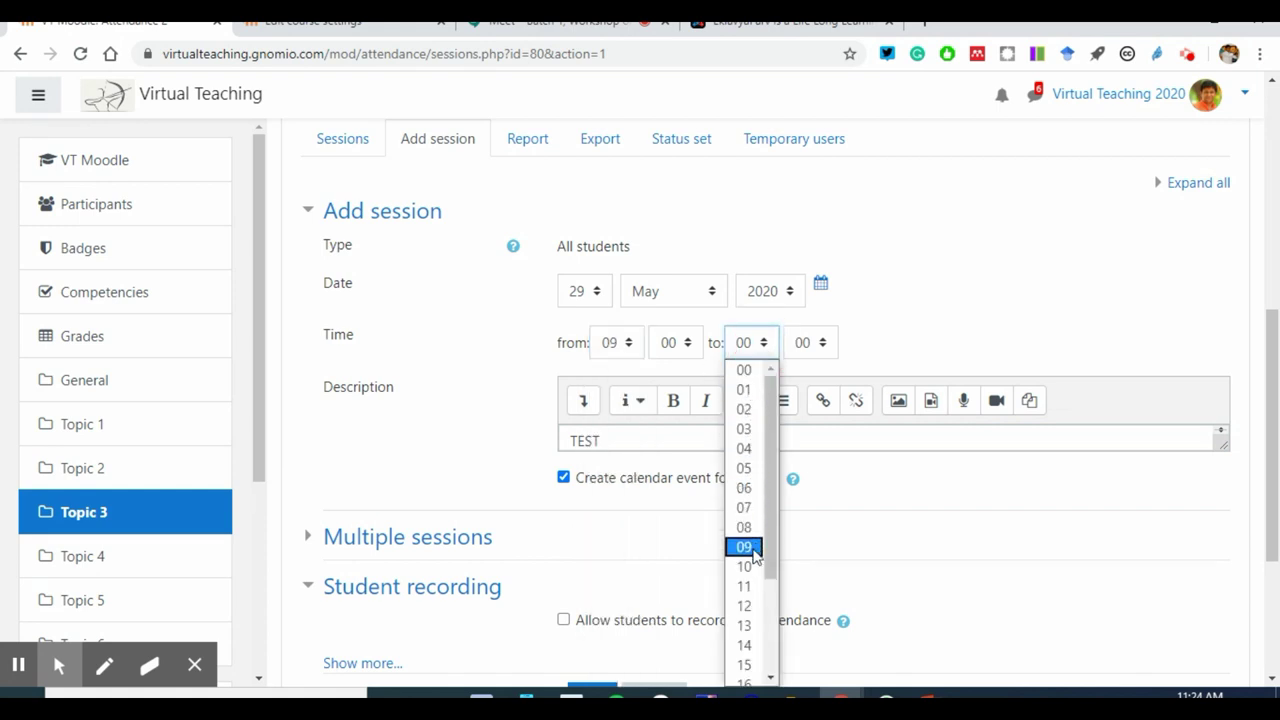
left_click(755, 564)
left_click(463, 480)
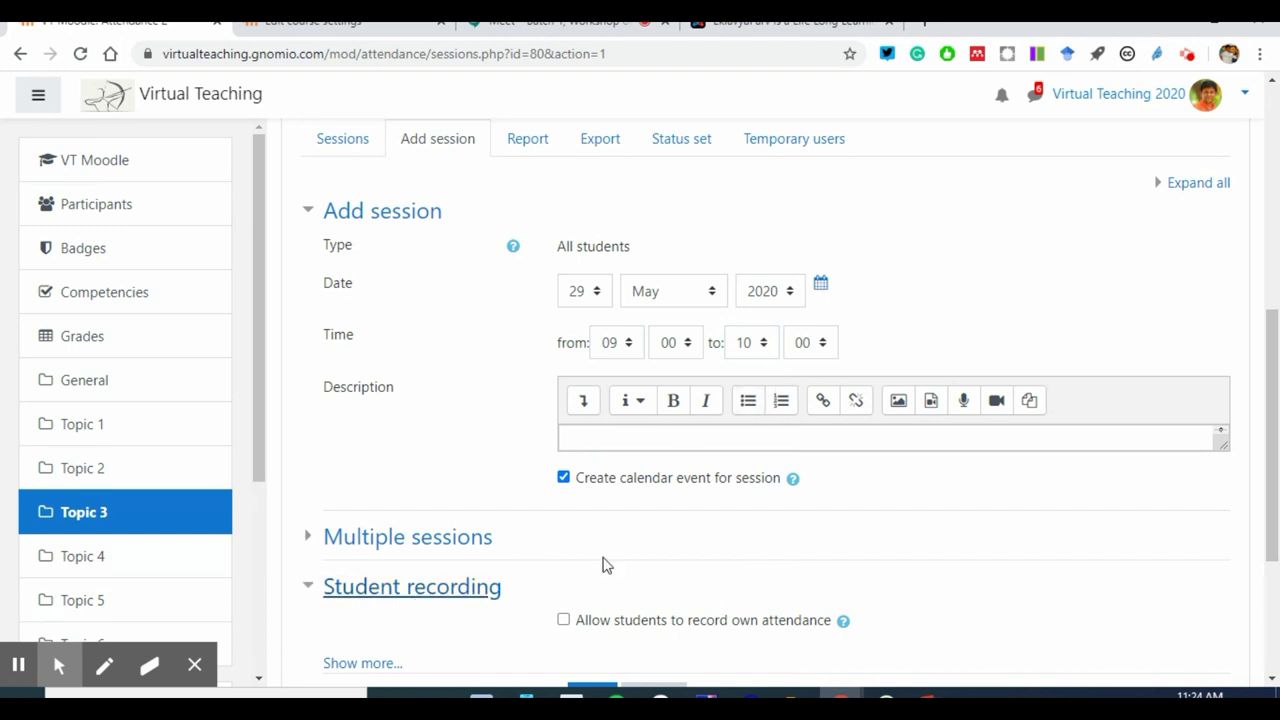
Step: Repeat the session every Friday until 29 June 2020 and add it
scroll(447, 458, "down", 3)
scroll(440, 394, "up", 2)
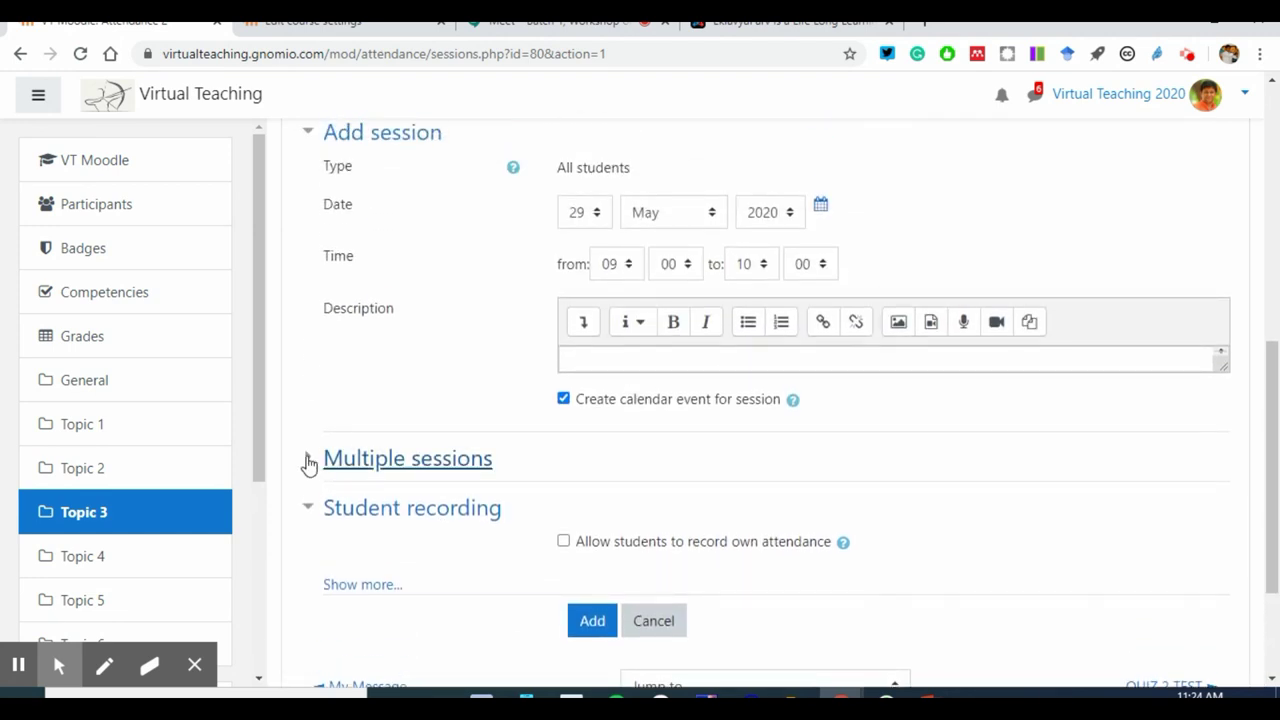
left_click(305, 457)
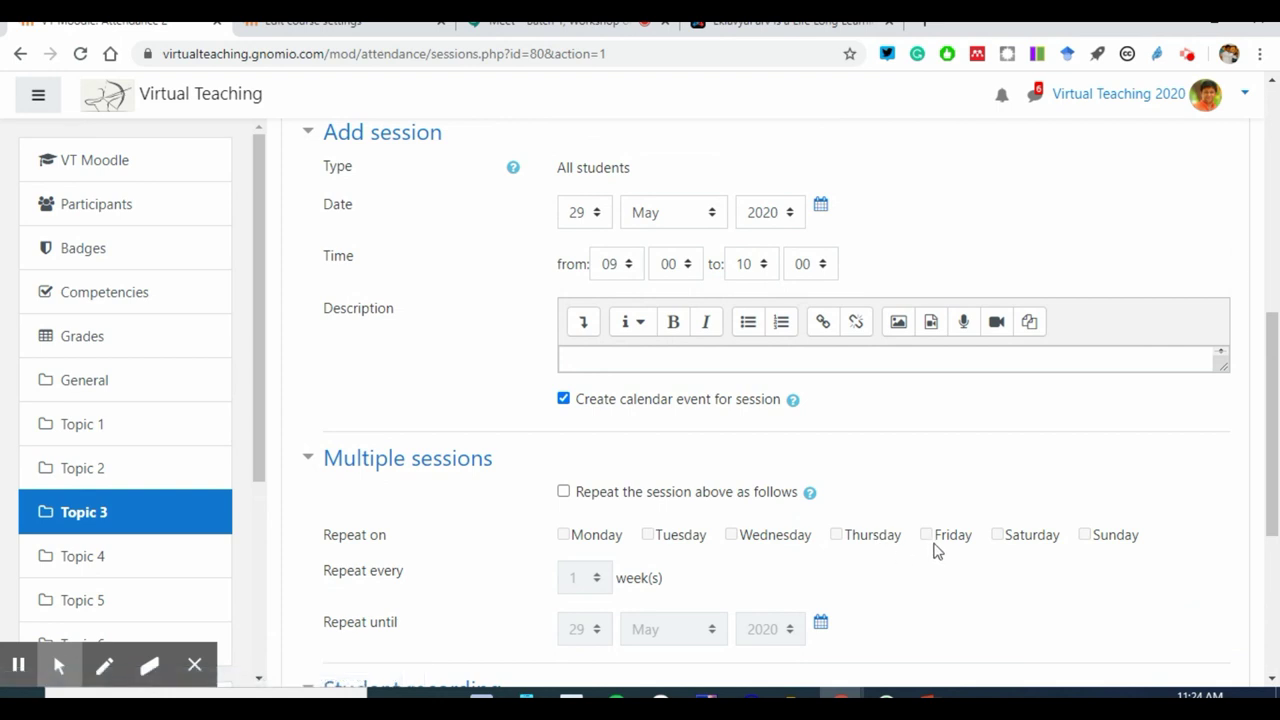
left_click(562, 492)
left_click(928, 537)
scroll(676, 472, "down", 2)
left_click(636, 453)
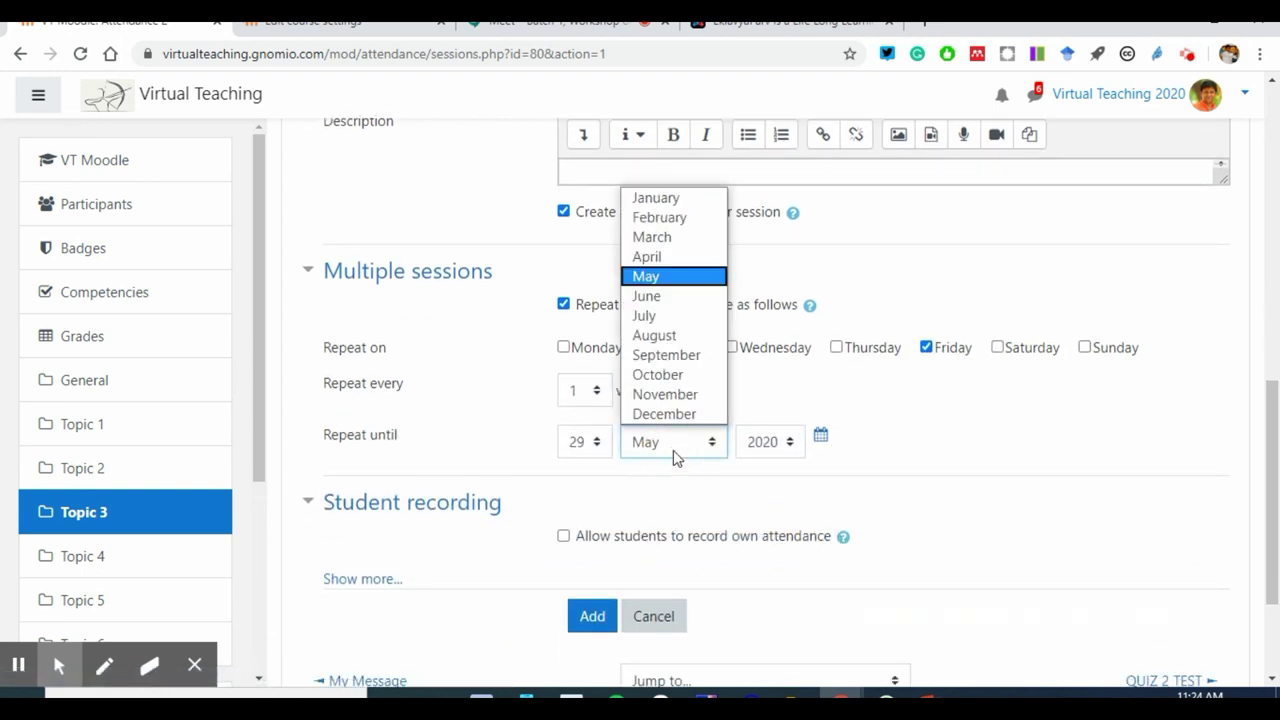
left_click(662, 296)
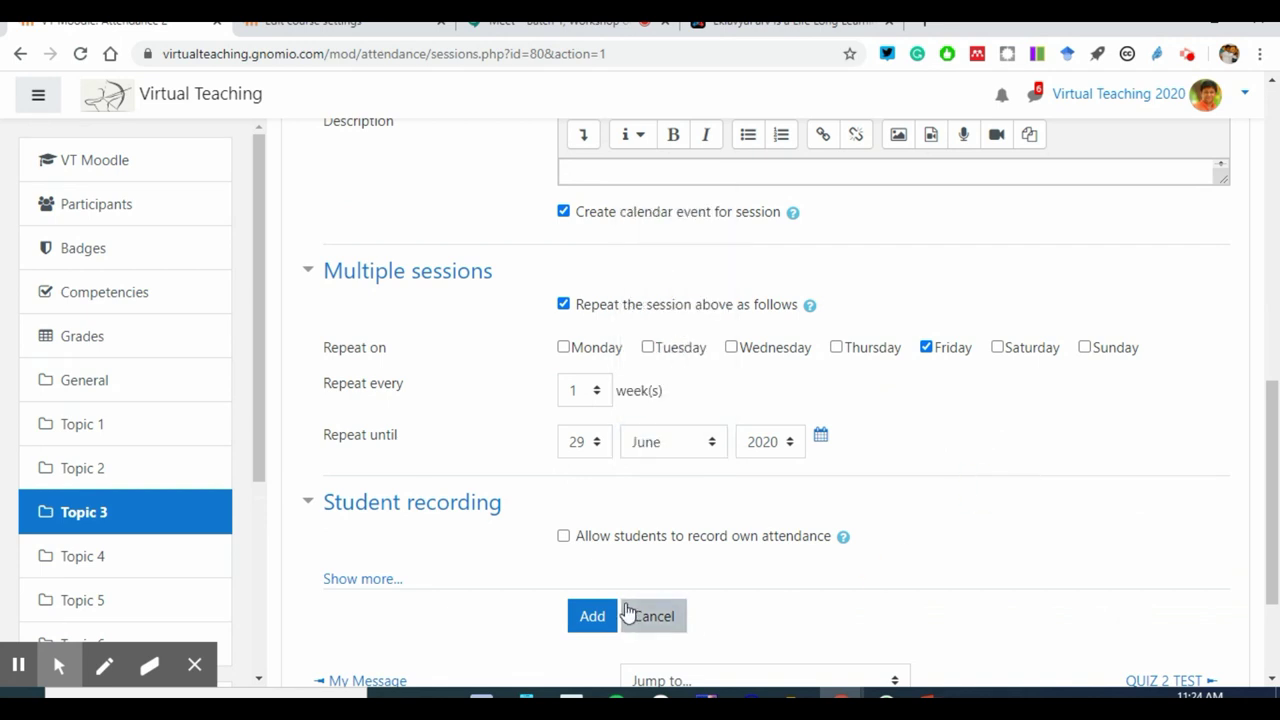
left_click(592, 618)
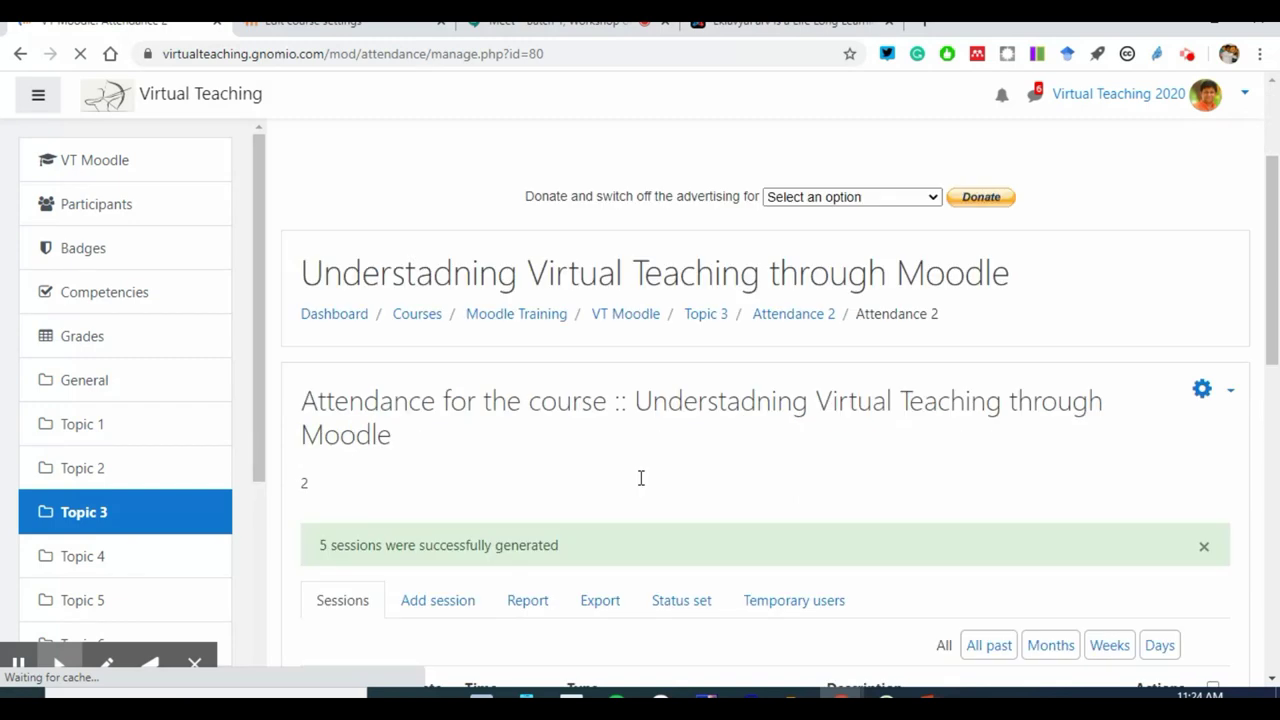
Step: Check the five Friday TEST sessions (29 May–26 June) and open 29 May's take-attendance page
scroll(643, 473, "down", 3)
scroll(643, 473, "down", 1)
scroll(517, 443, "down", 3)
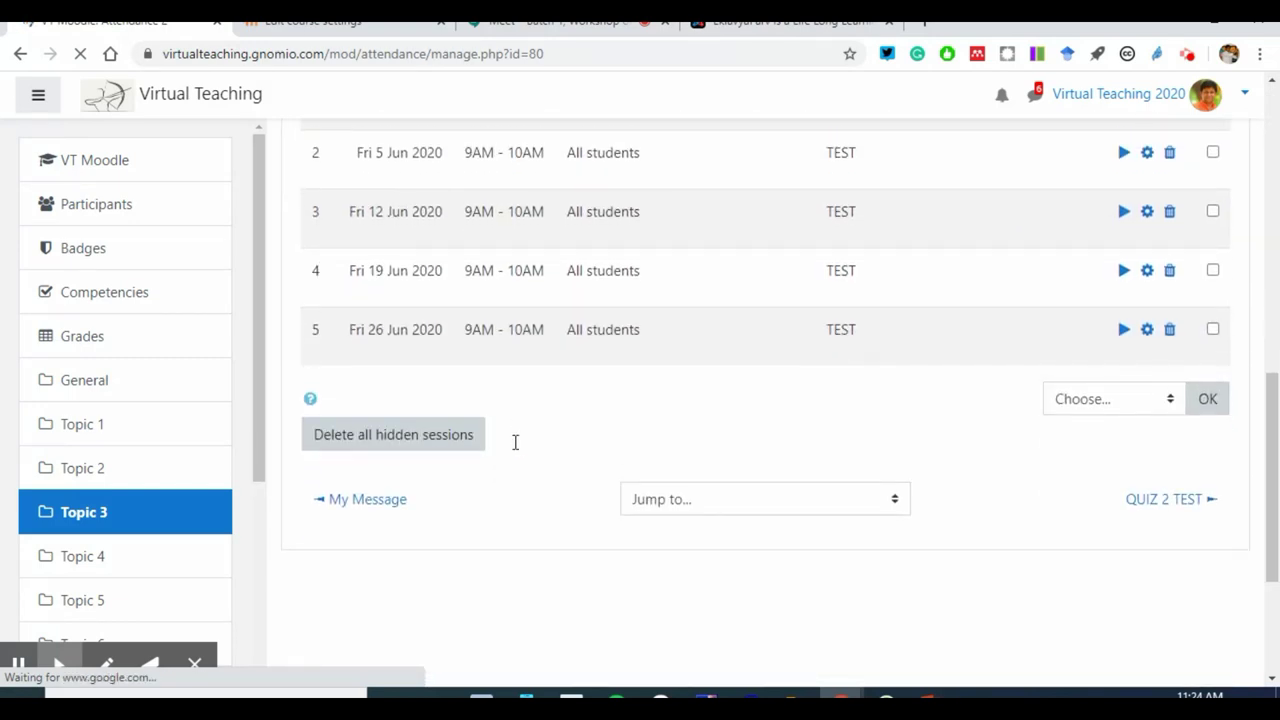
scroll(459, 430, "up", 2)
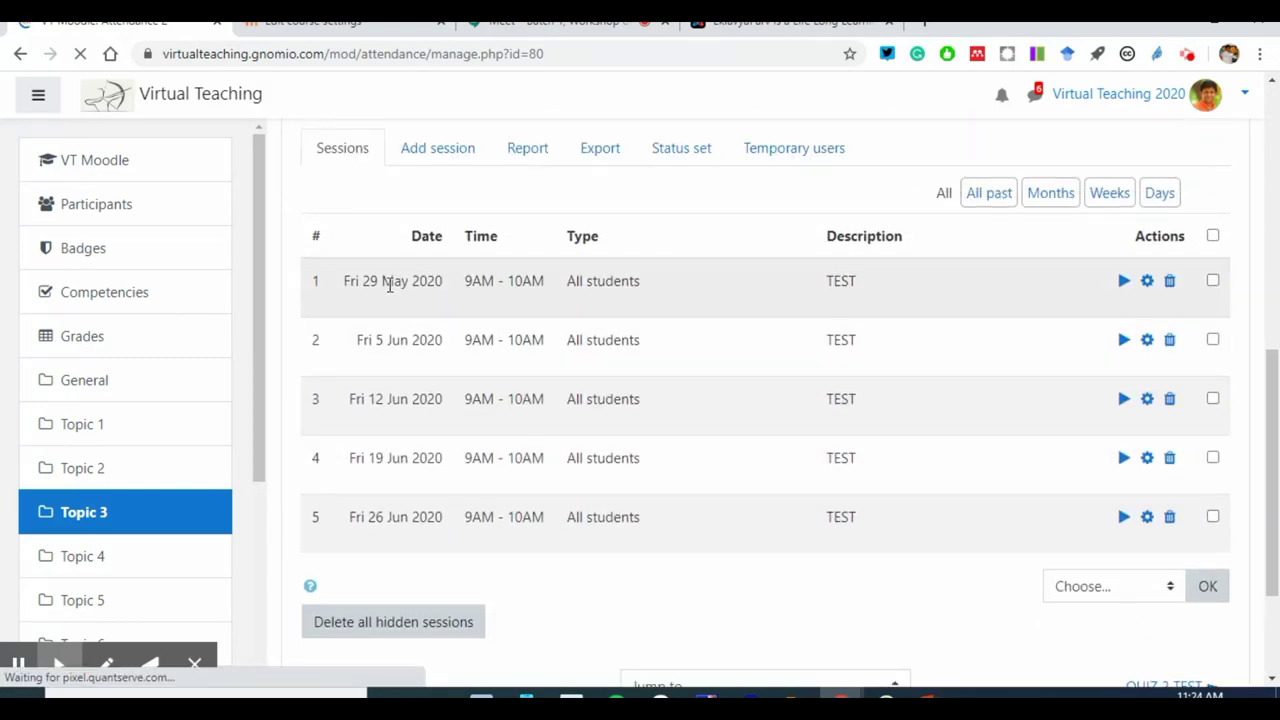
left_click(1121, 284)
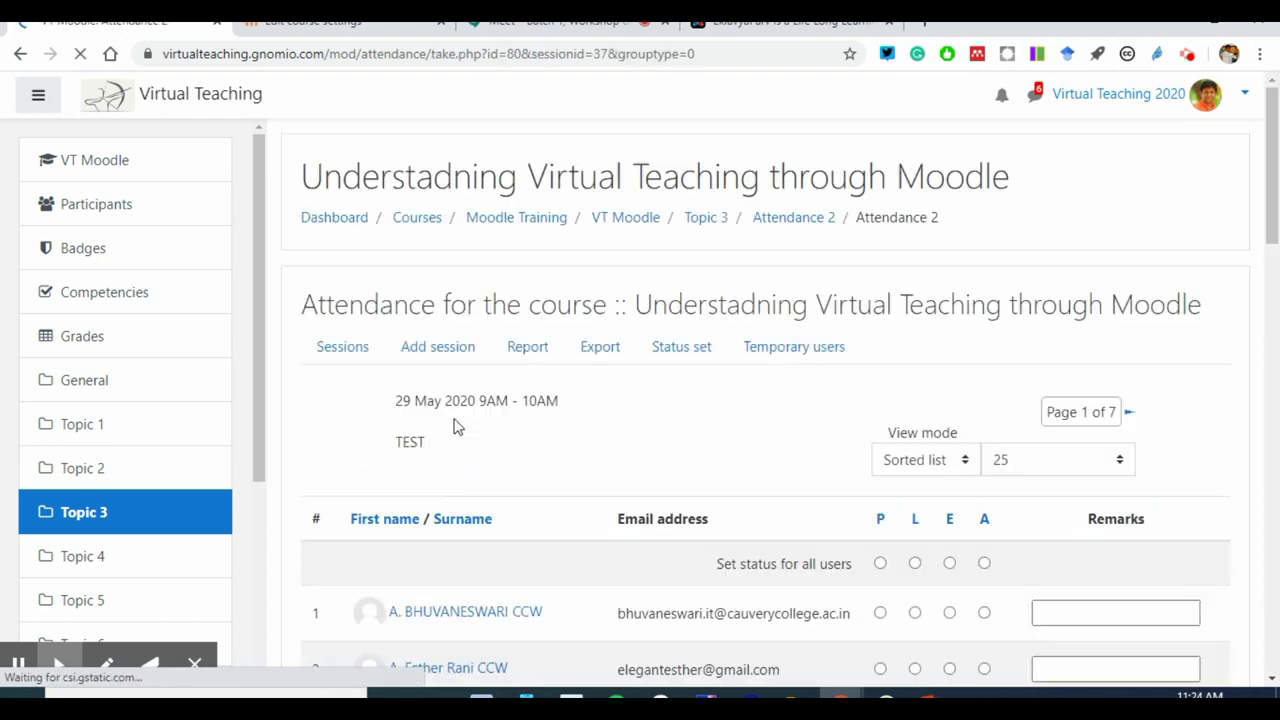
Step: Try each set-all status, ending with every student marked Present
scroll(523, 522, "down", 3)
scroll(623, 480, "down", 1)
scroll(623, 480, "up", 1)
scroll(623, 482, "up", 1)
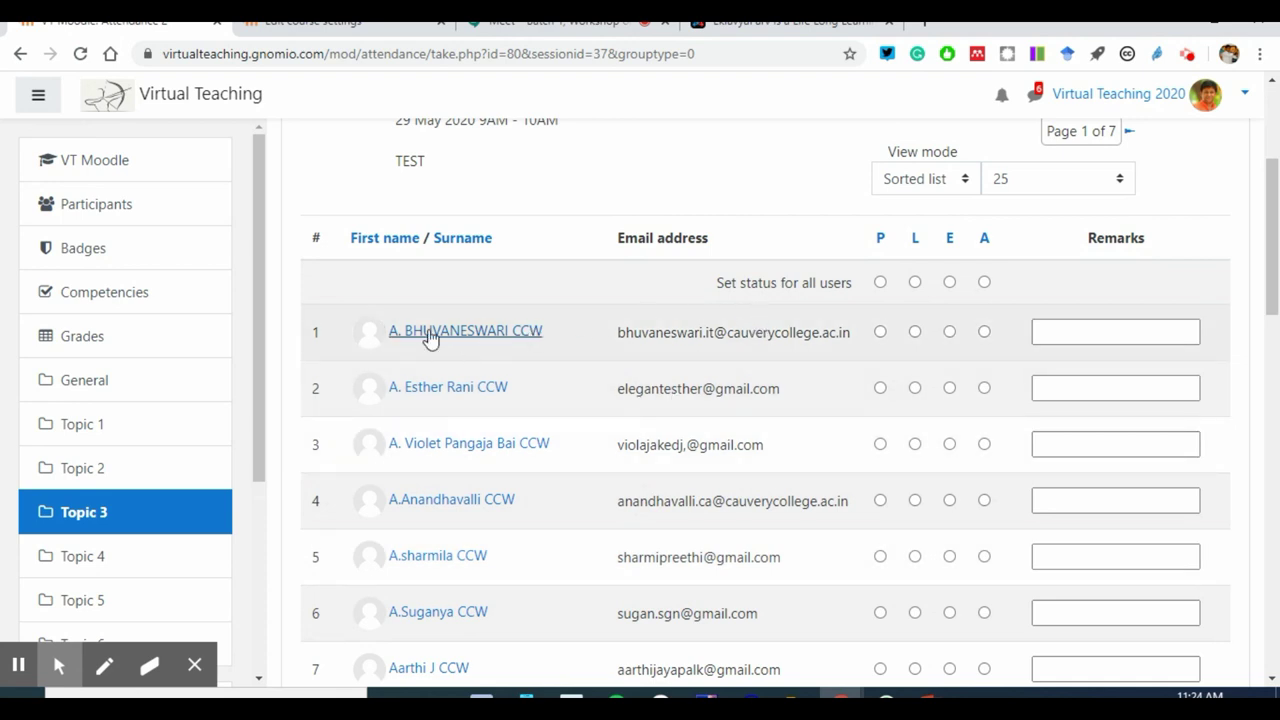
left_click(880, 283)
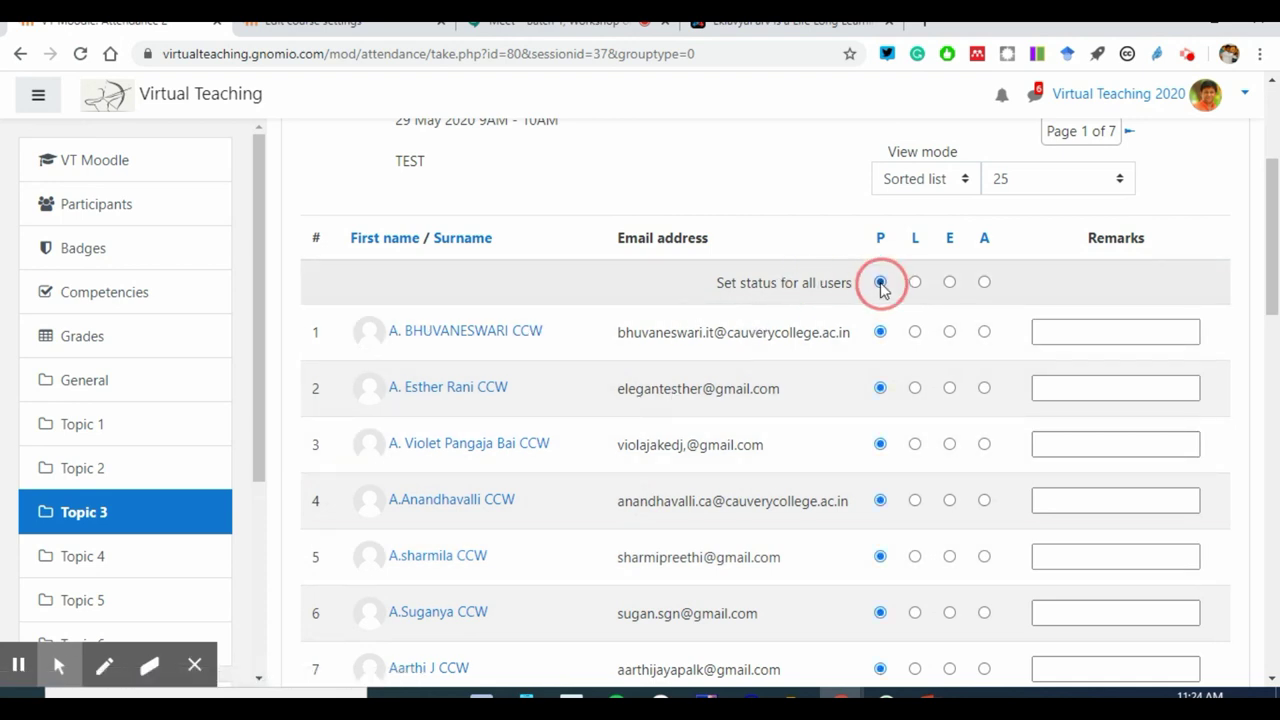
left_click(912, 285)
left_click(950, 284)
left_click(986, 284)
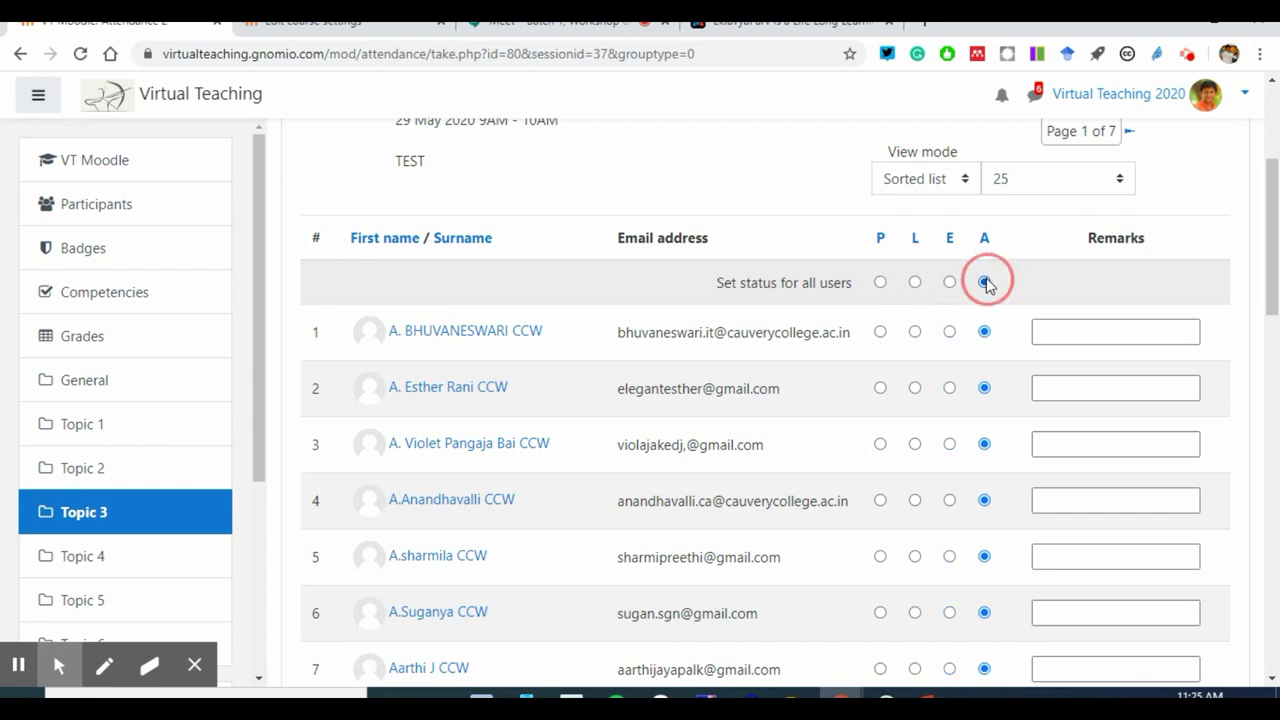
left_click(879, 283)
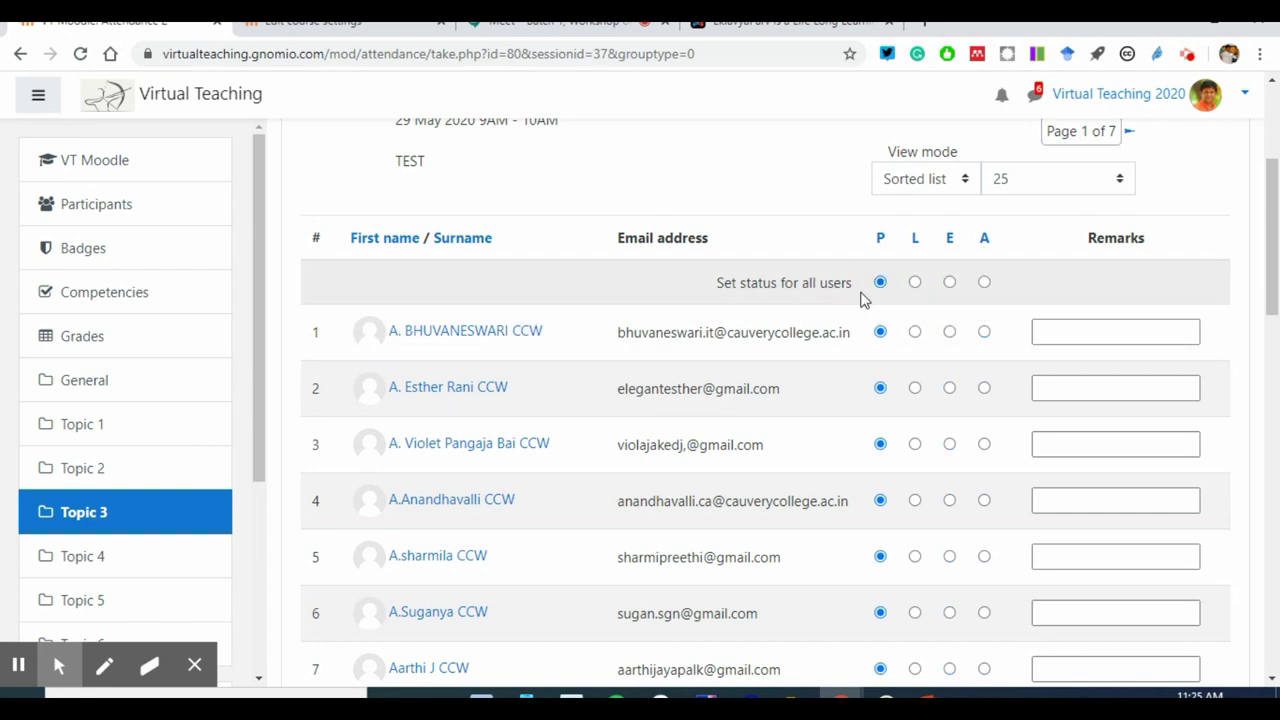
Step: Mark the fourth student Late and start a remark for the seventh student
scroll(794, 420, "down", 2)
left_click(916, 313)
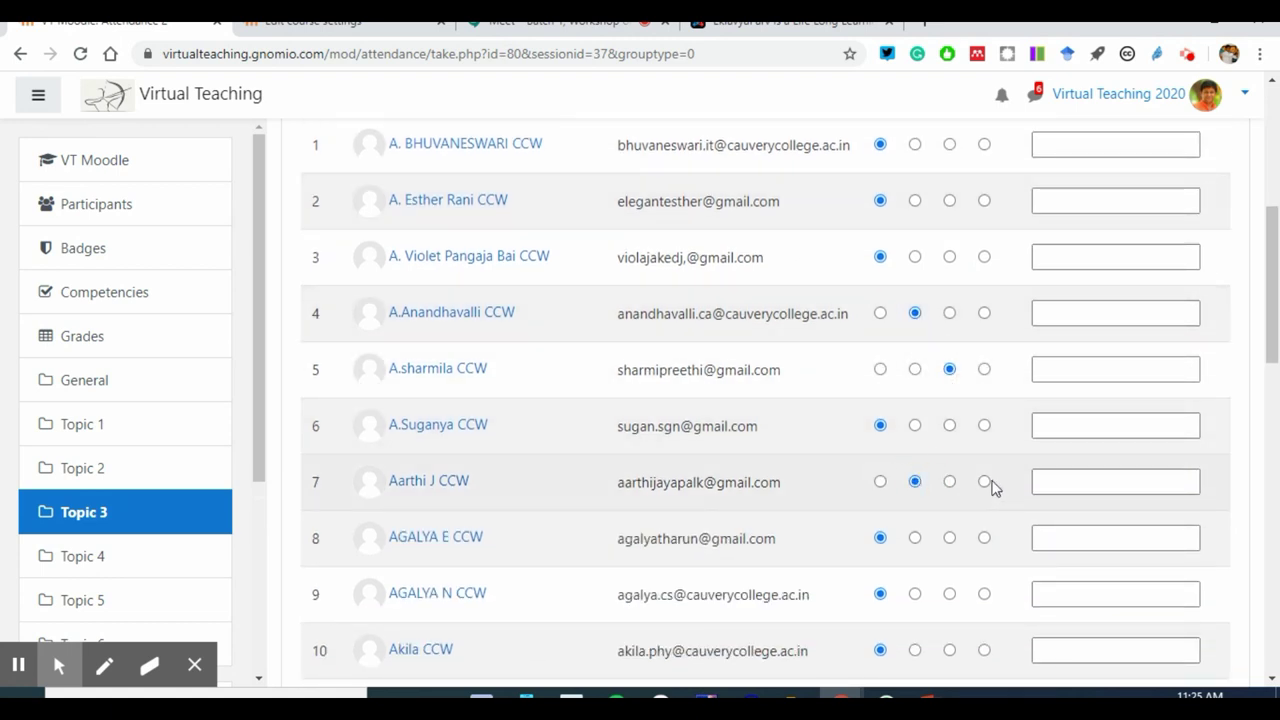
left_click(1066, 482)
scroll(749, 451, "down", 12)
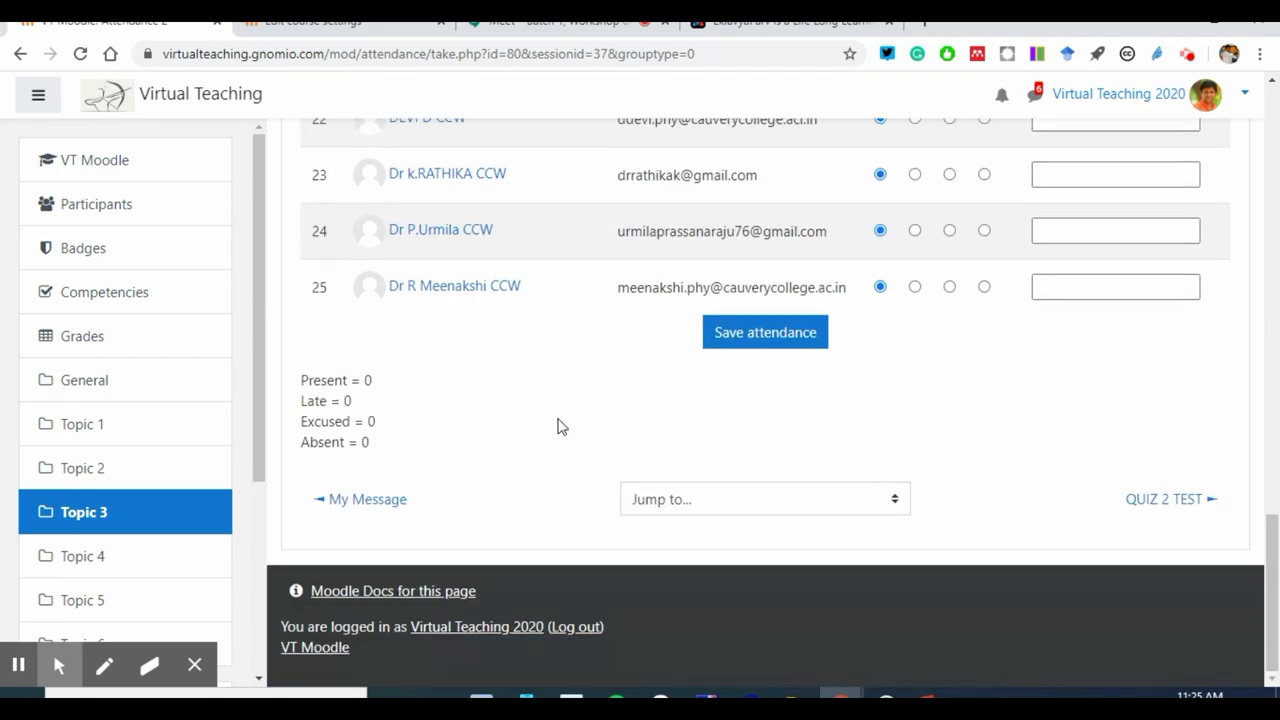
scroll(1030, 500, "up", 15)
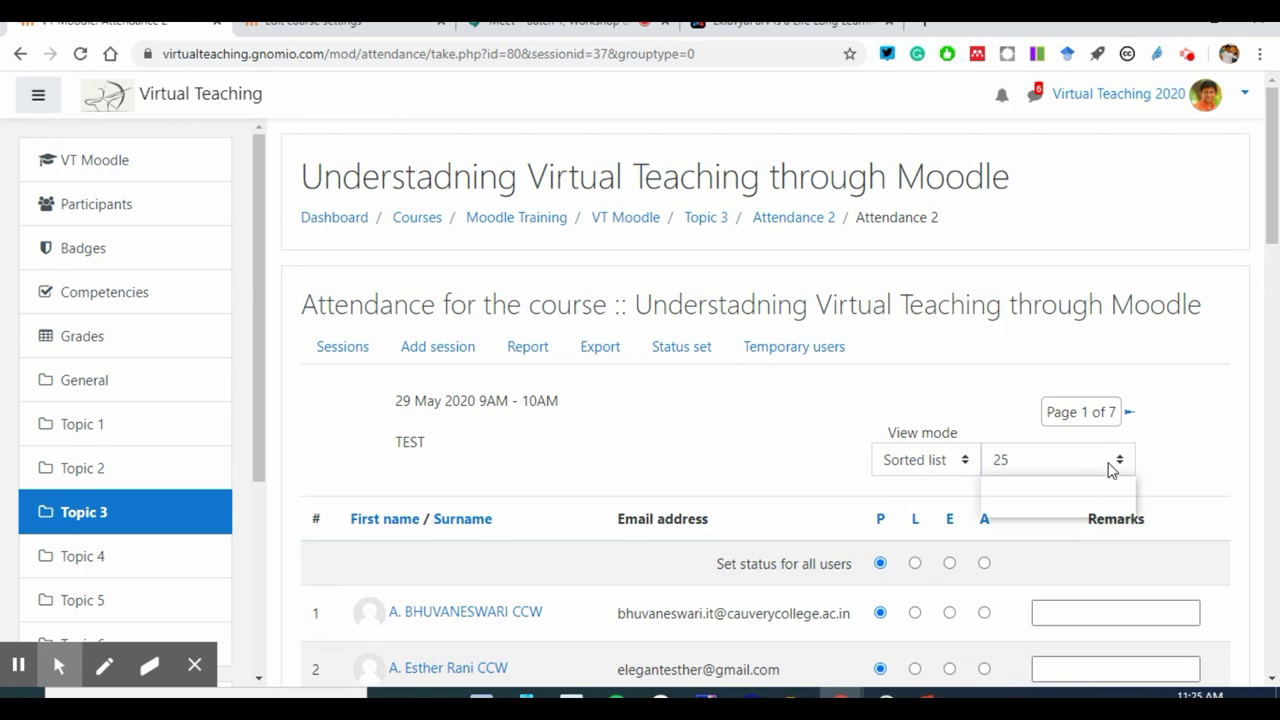
Step: Change paging from 25 per page to Do not use paging and scroll the full student list
left_click(1110, 462)
left_click(1071, 487)
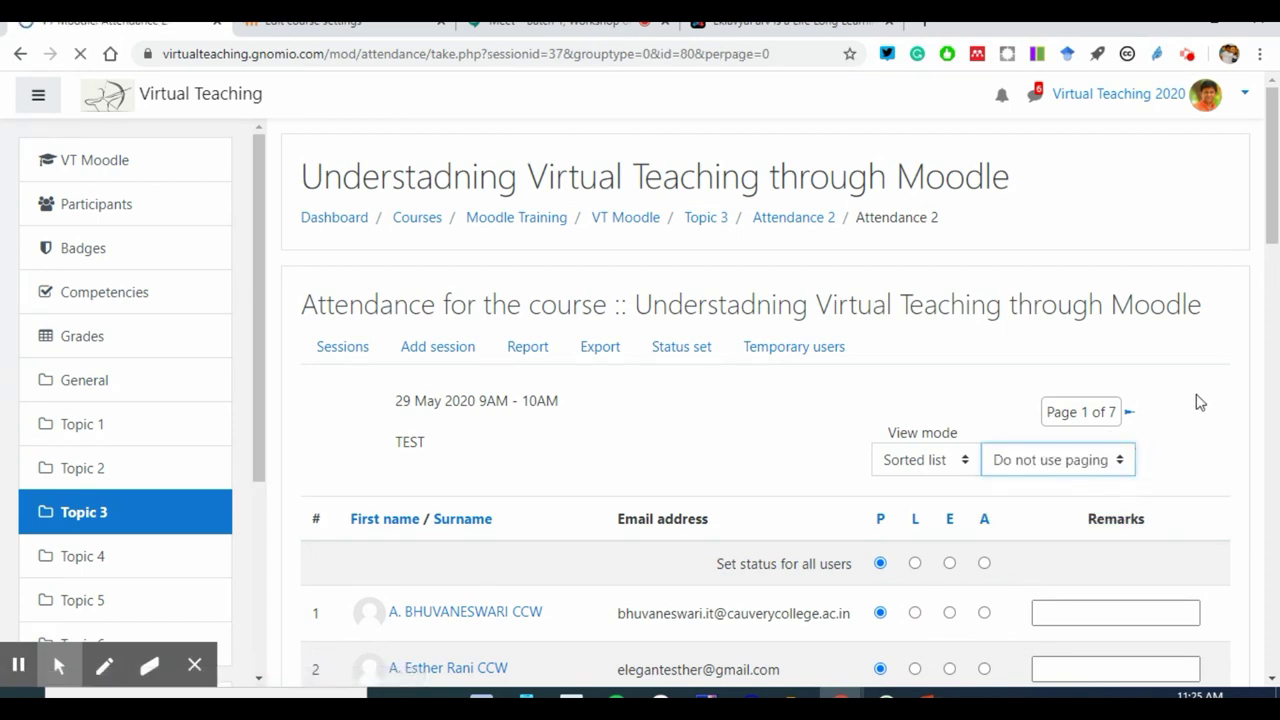
scroll(669, 486, "down", 13)
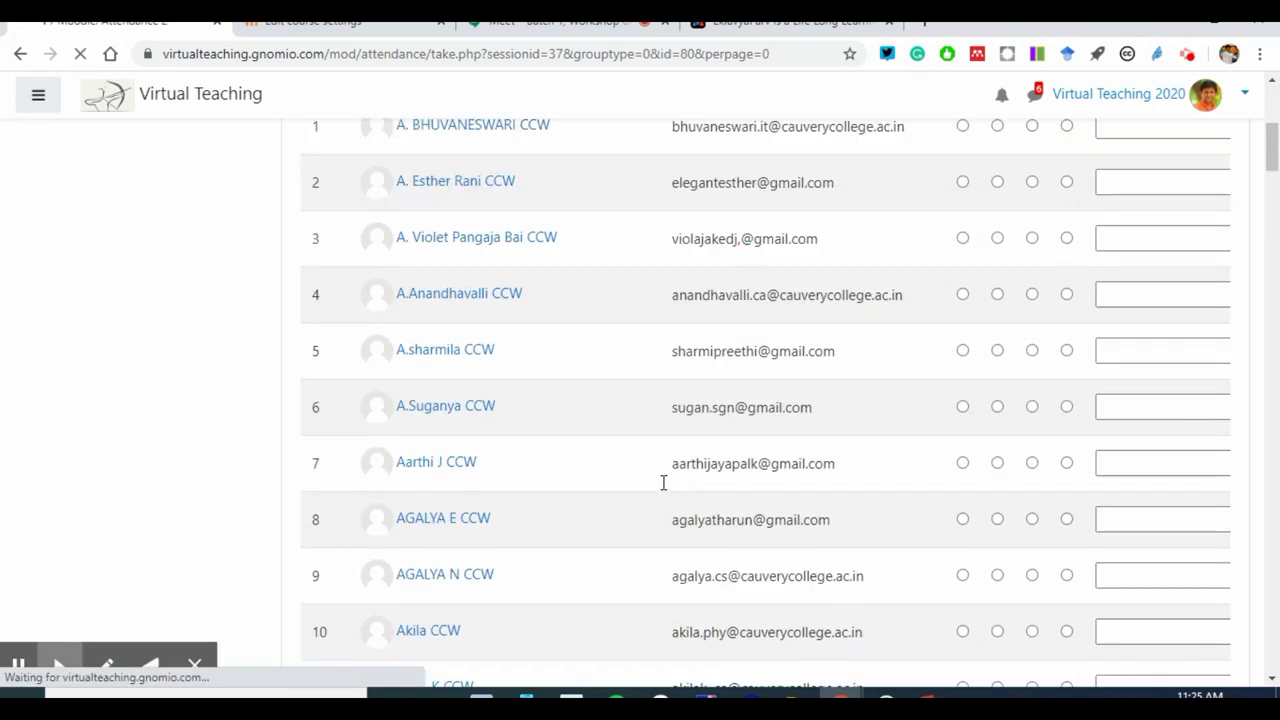
scroll(640, 470, "down", 9)
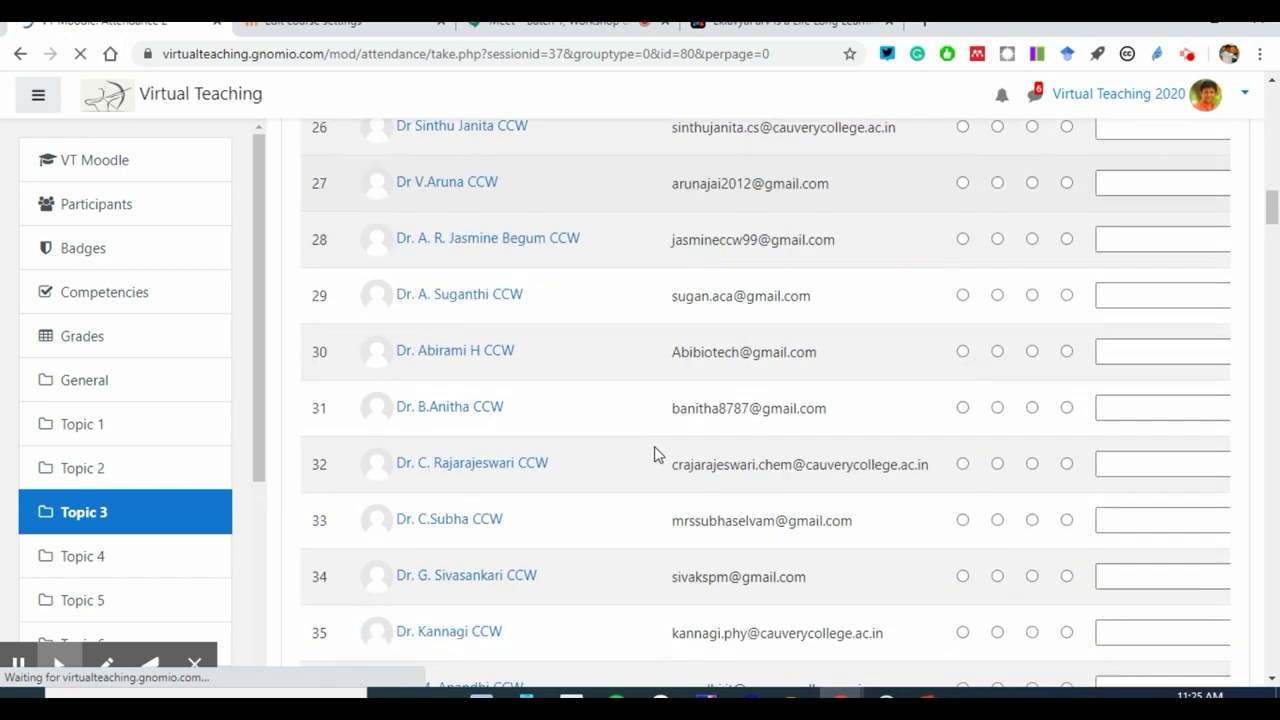
scroll(655, 455, "down", 14)
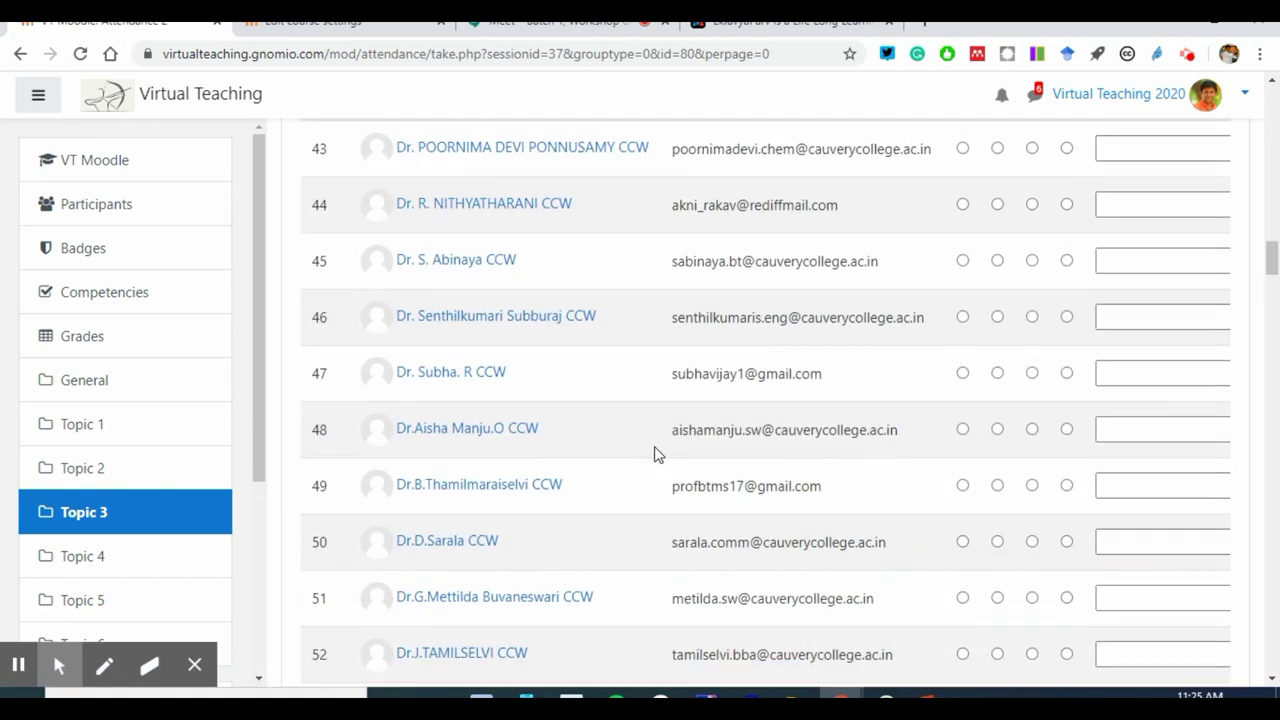
scroll(565, 476, "down", 20)
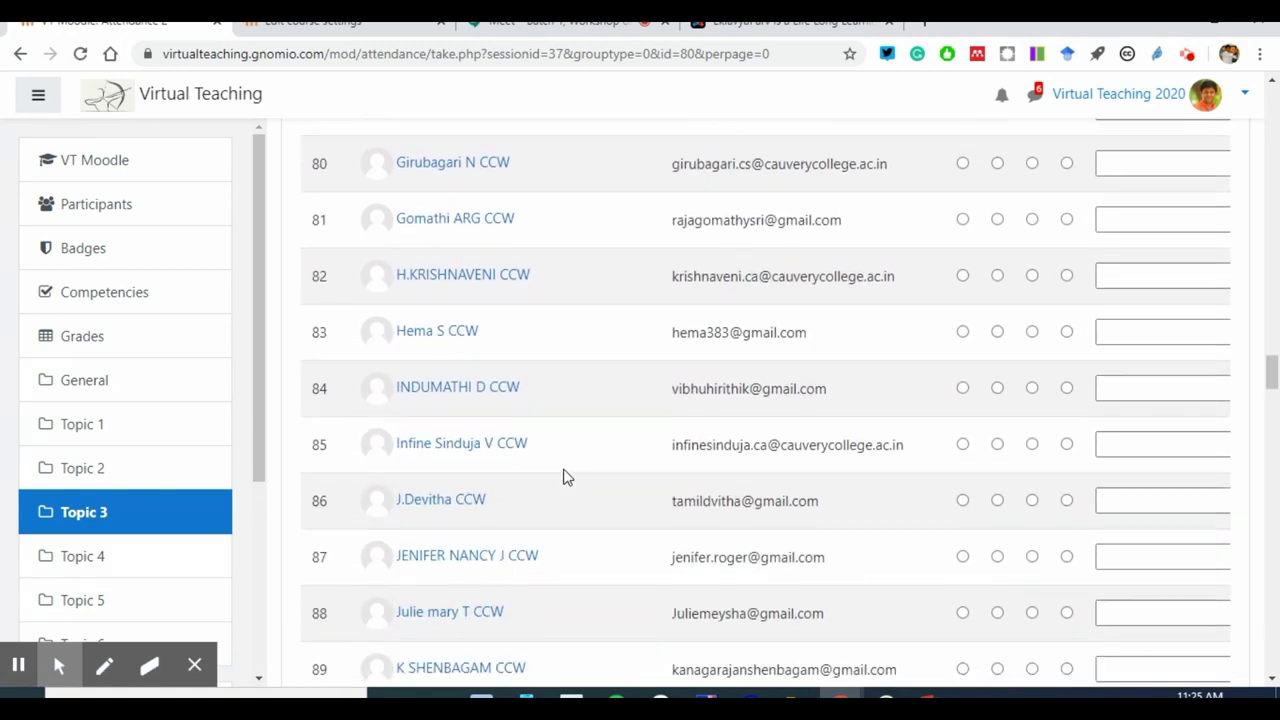
scroll(792, 544, "down", 20)
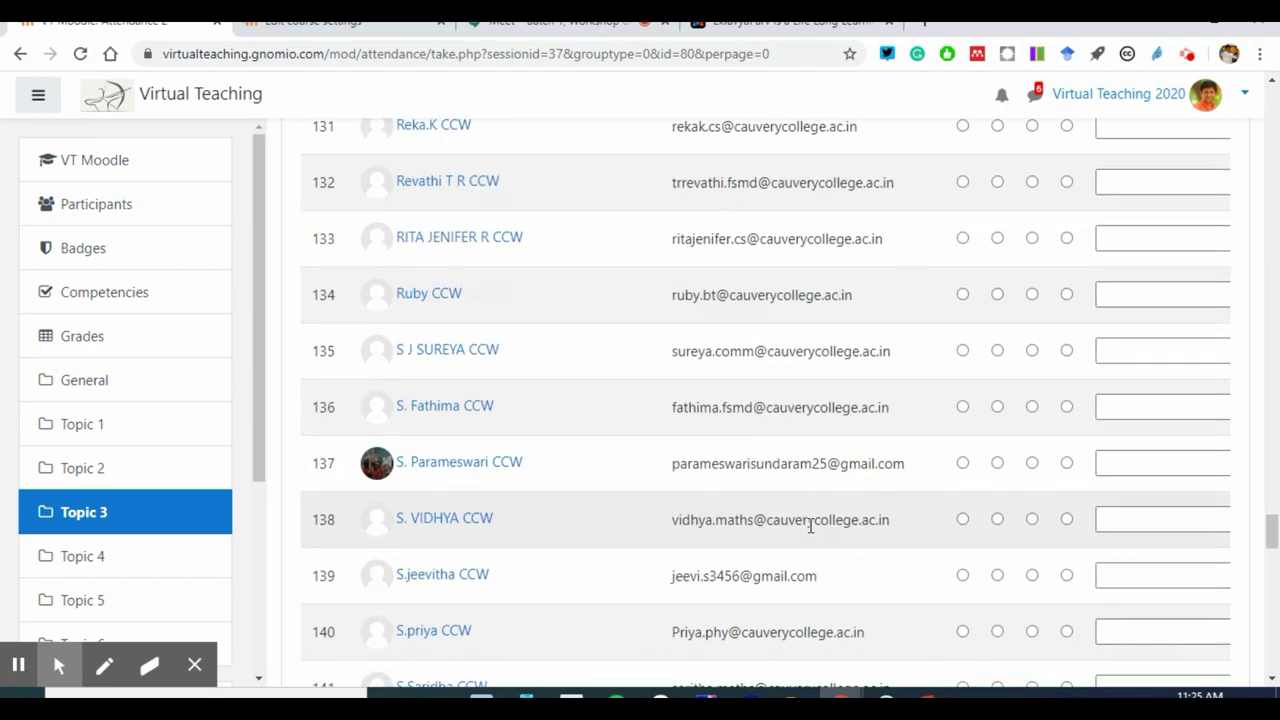
left_click_drag(1271, 563, 1274, 95)
left_click(1131, 207)
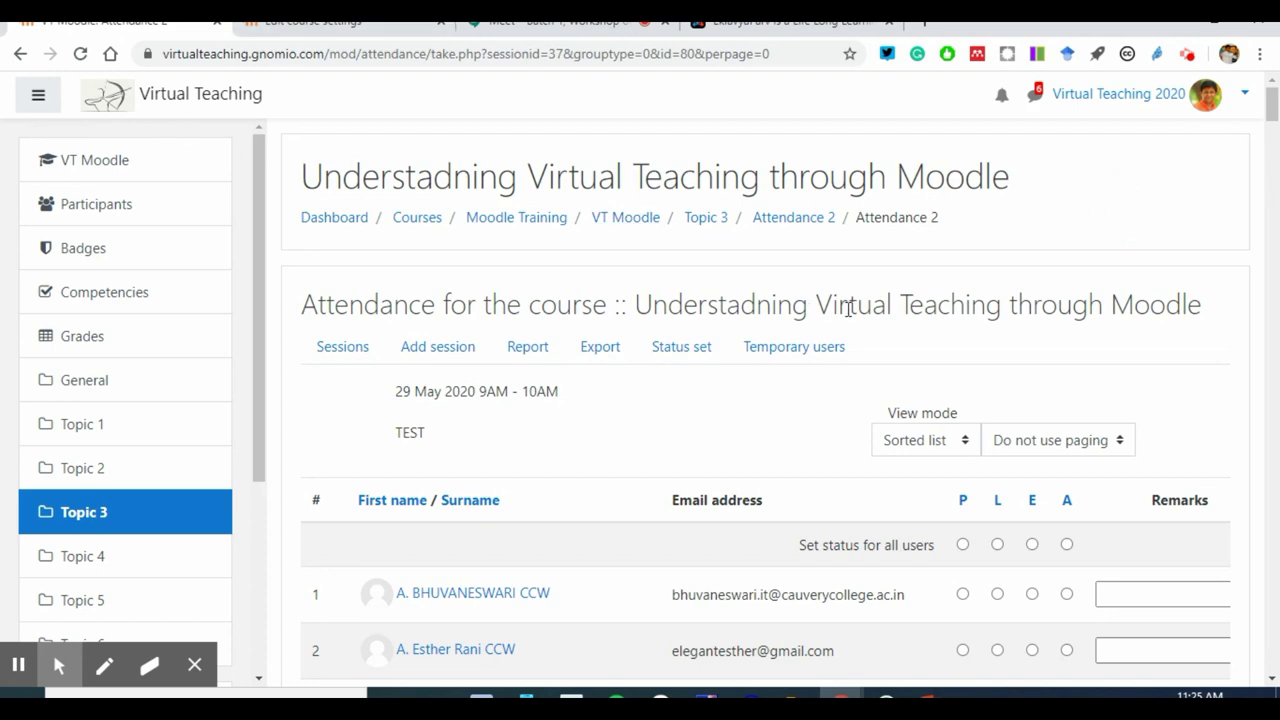
Step: Close the EDOP 2 Edit course settings tab
key("ctrl+Tab")
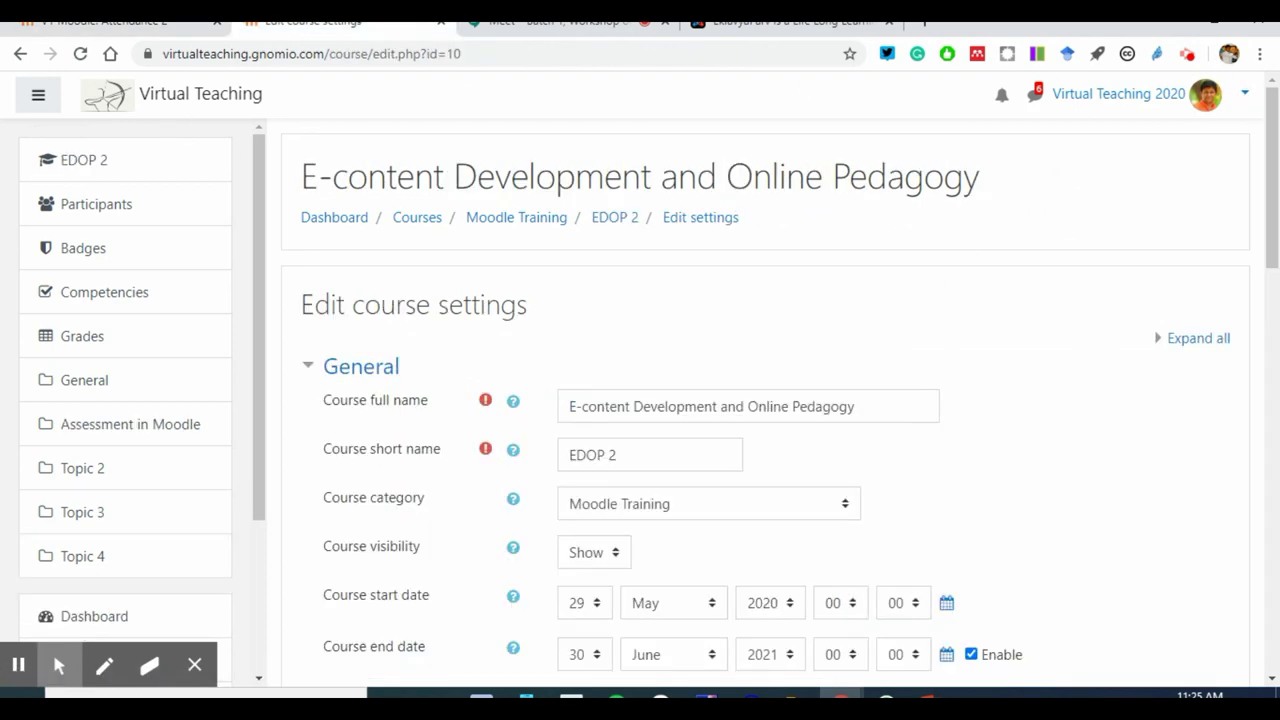
scroll(606, 449, "down", 4)
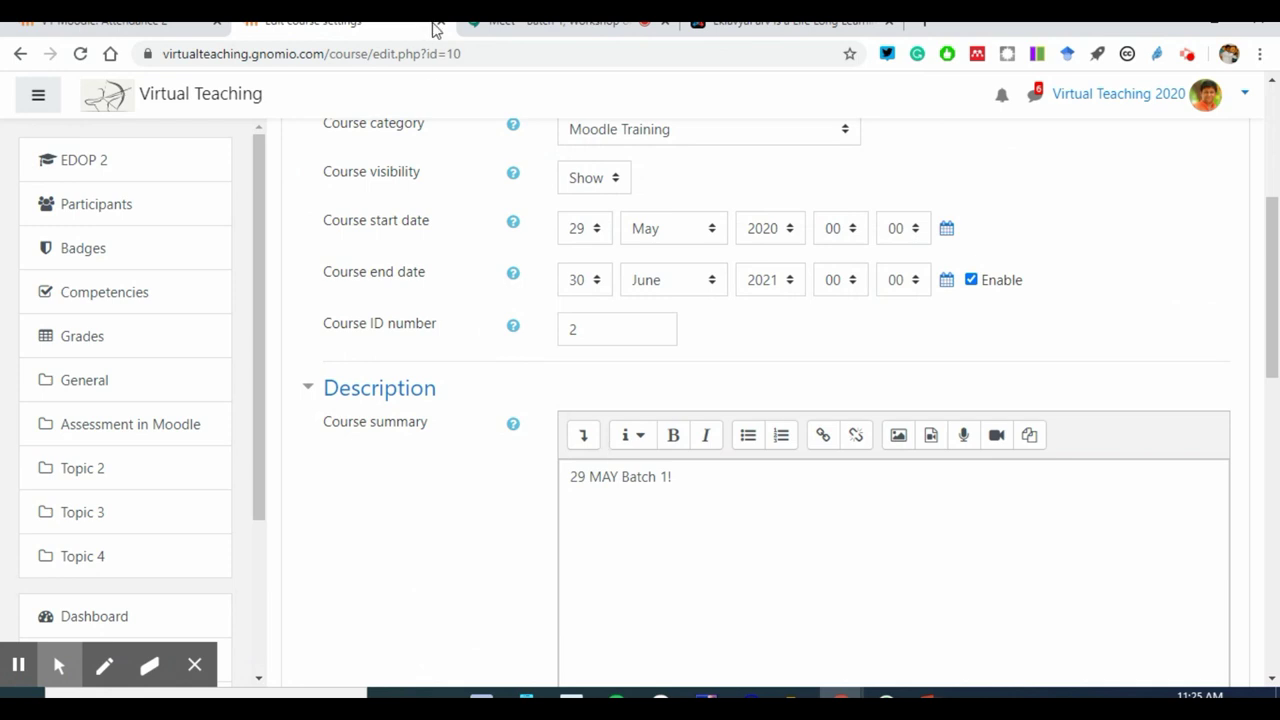
left_click(436, 28)
Step: Back on the attendance page, log out of the Moodle site
key("ctrl+shift+Tab")
left_click(1245, 95)
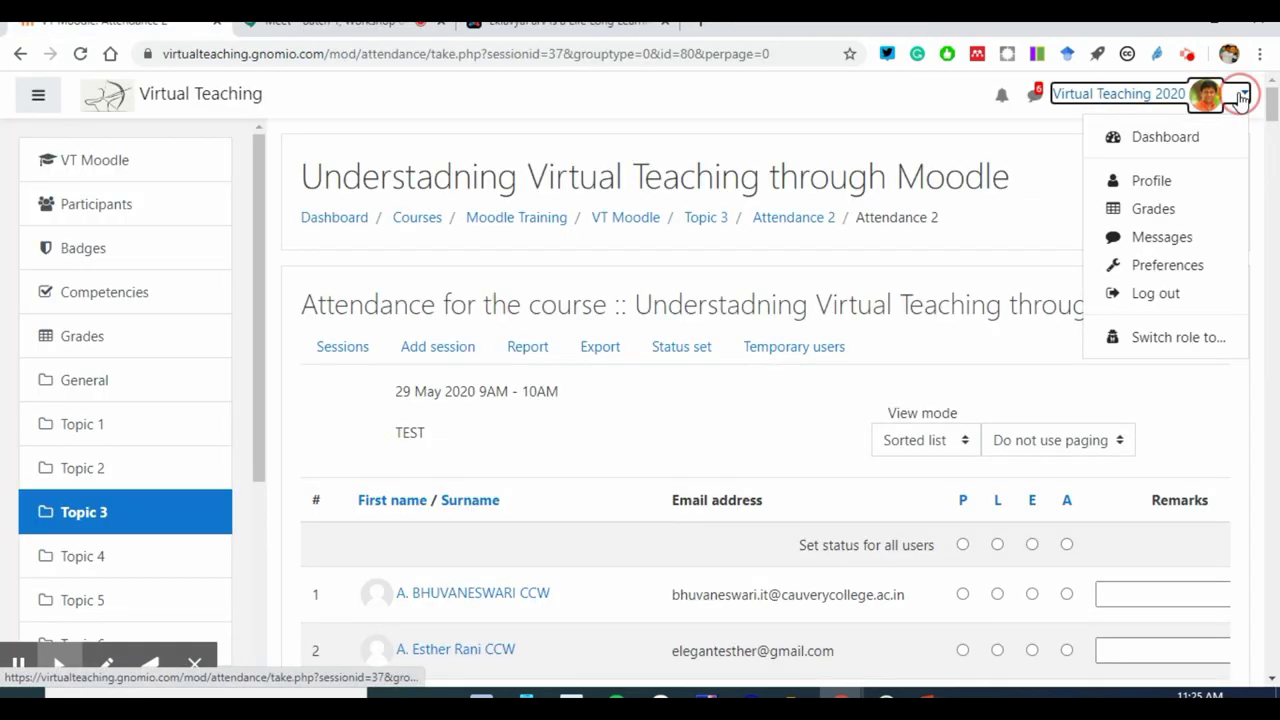
left_click(1153, 296)
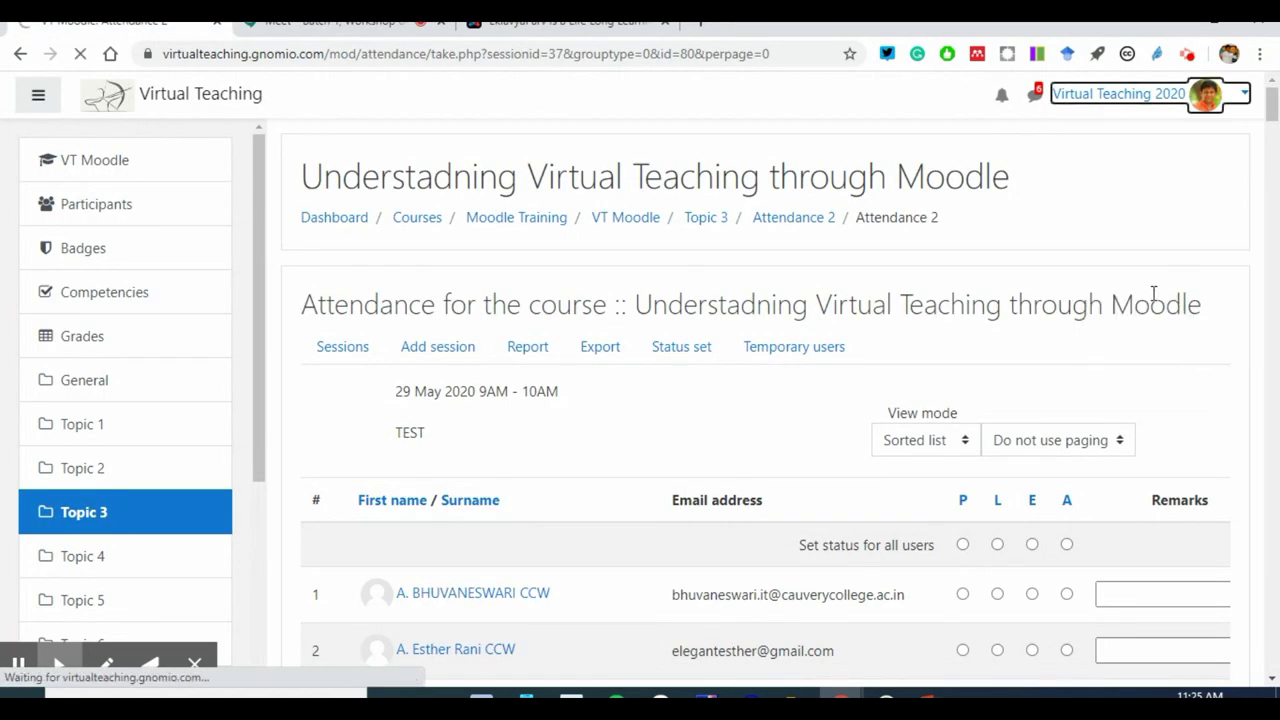